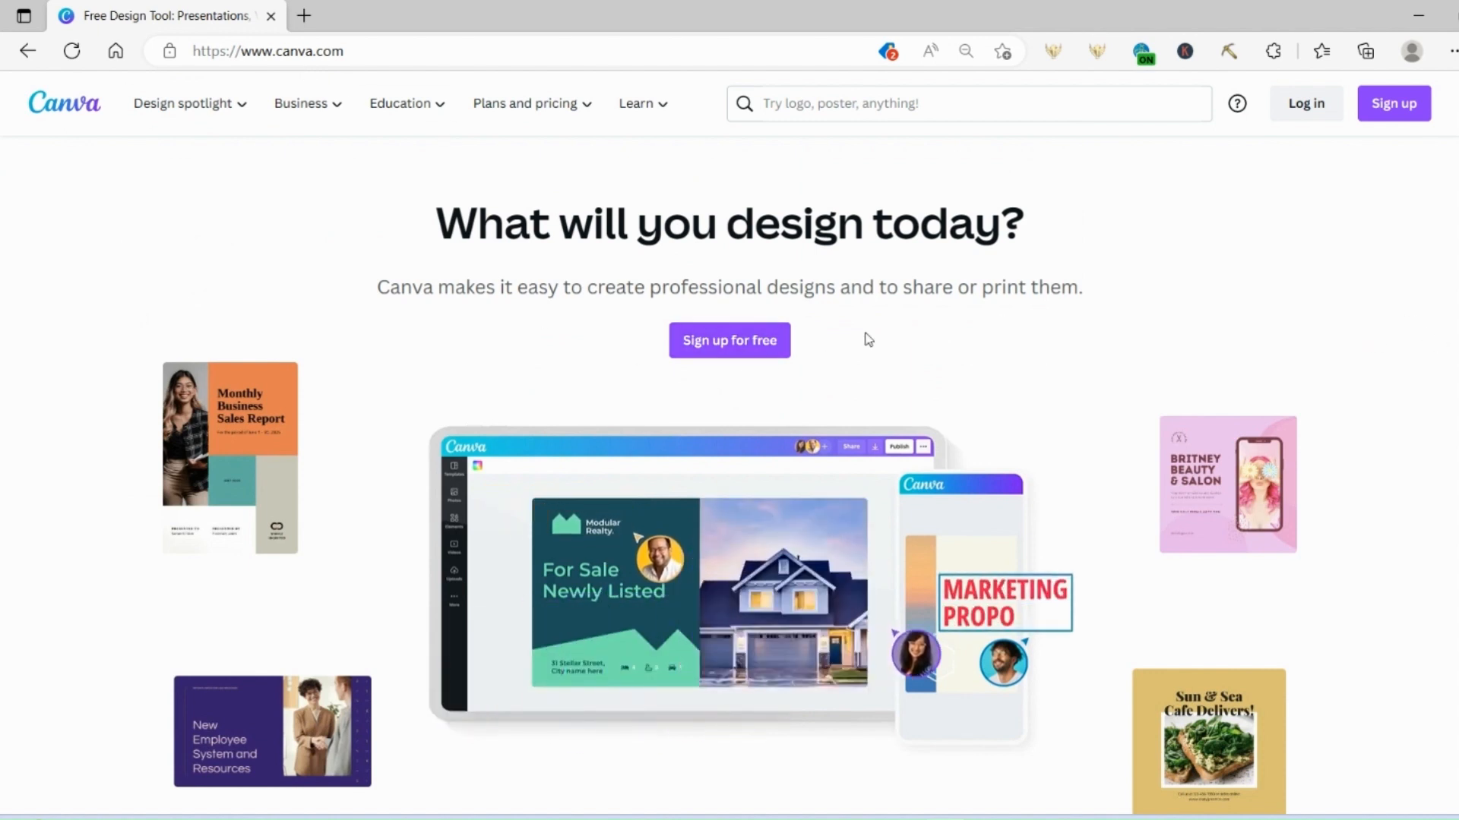
Log in to the account and bring up the suggested design types for a new design.
click(1317, 112)
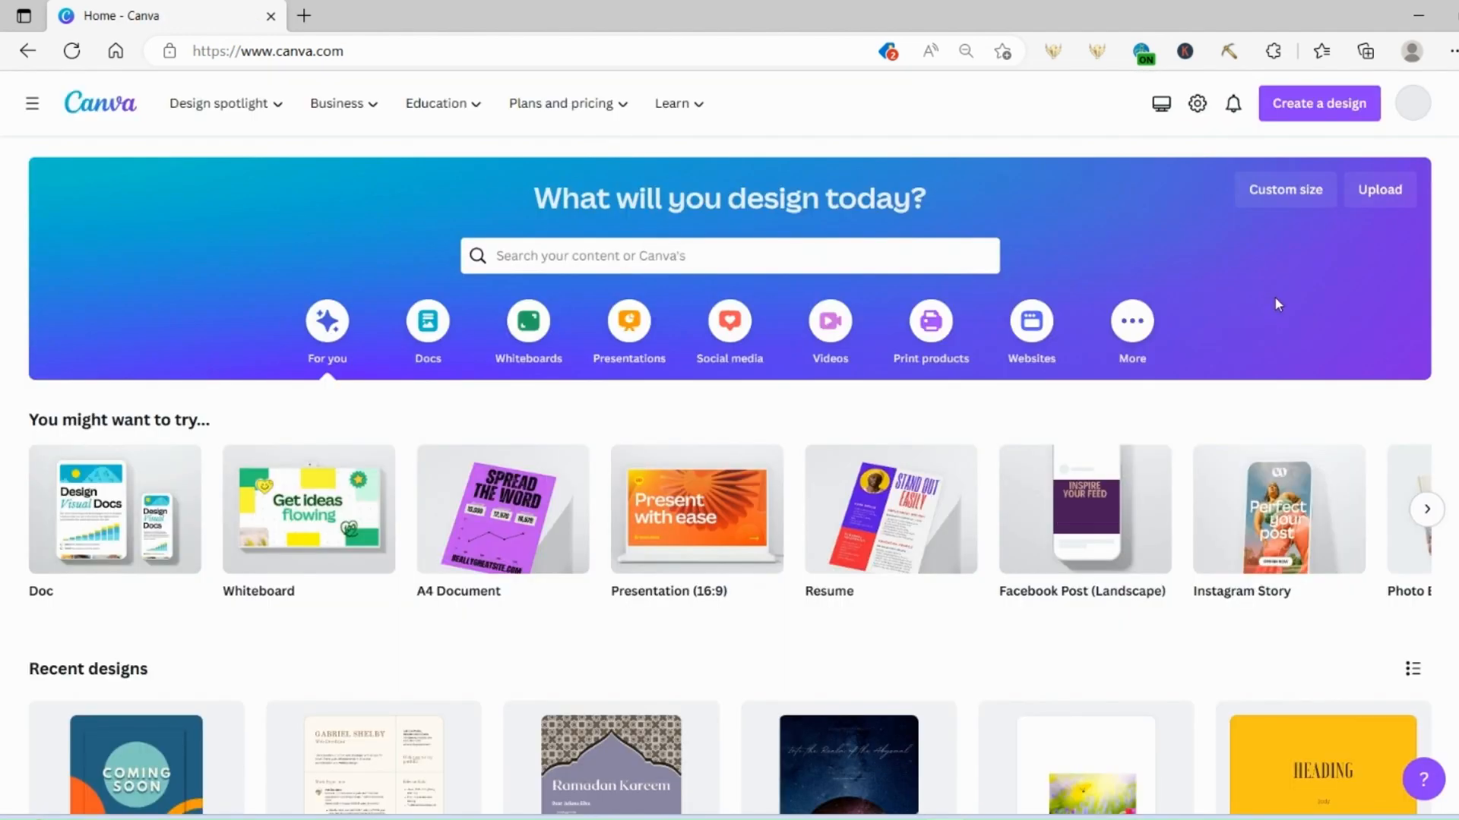
click(1299, 108)
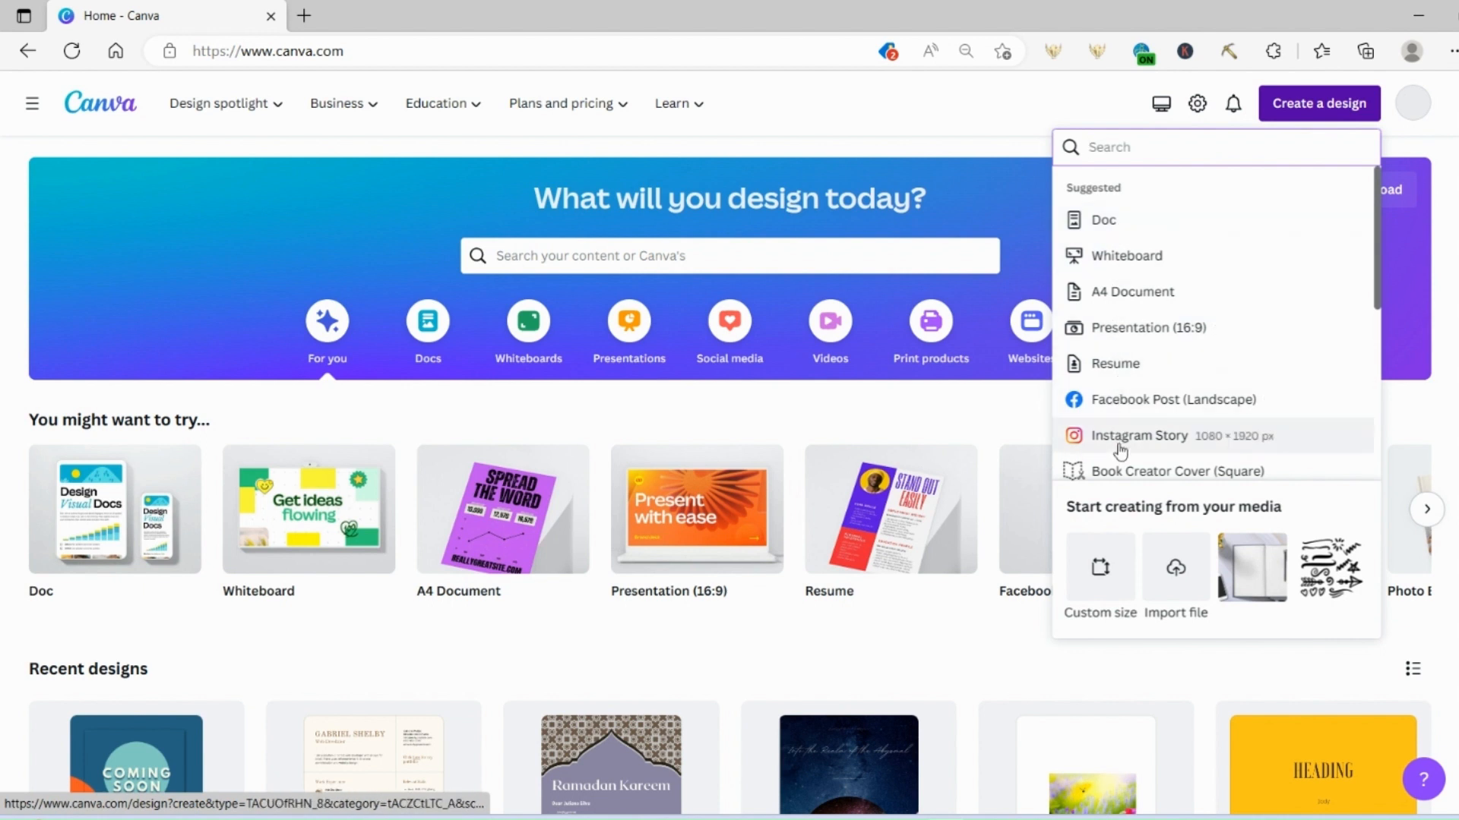
scroll(1139, 330, down, 4)
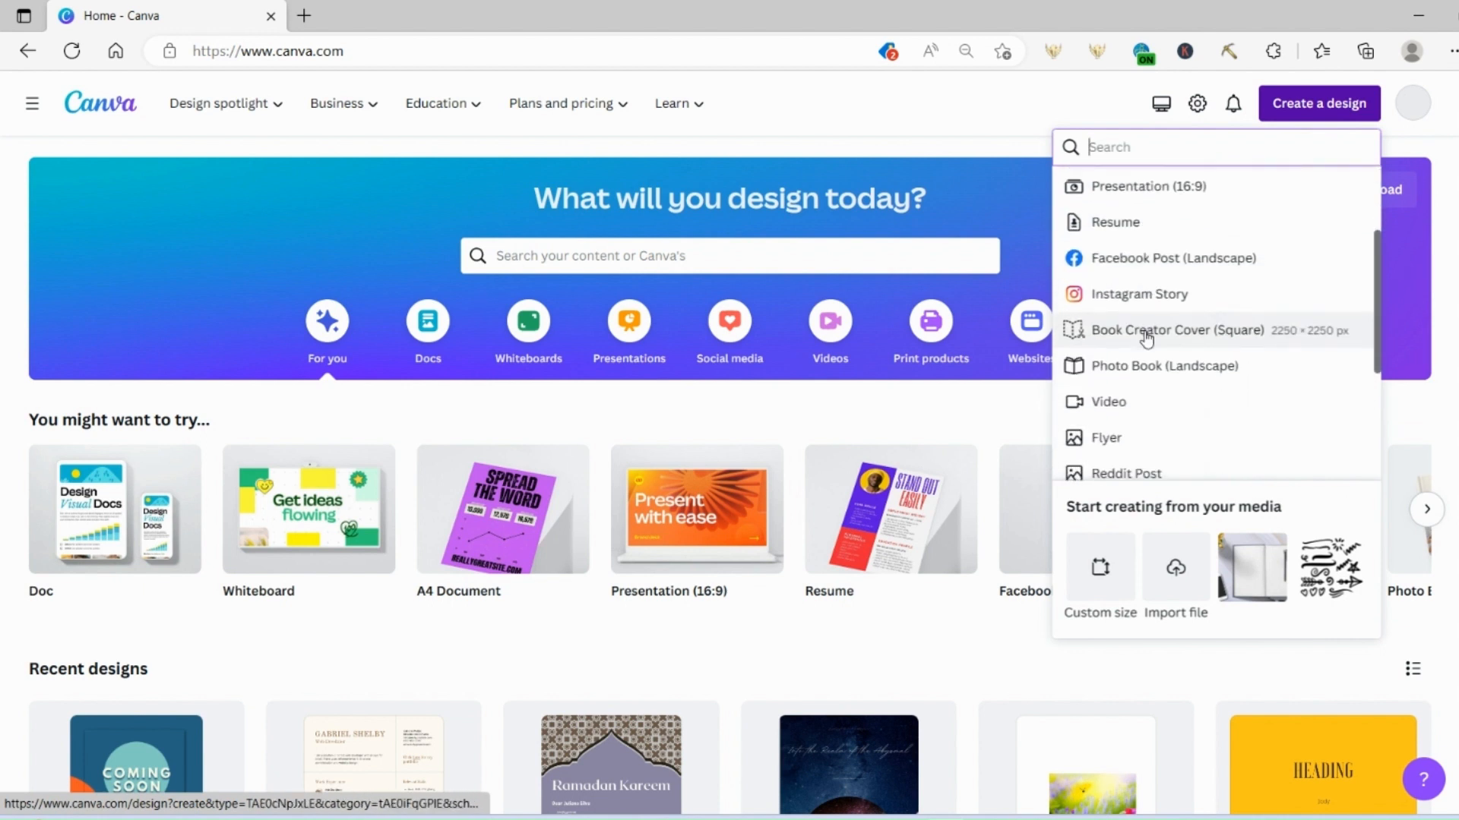
scroll(1198, 423, down, 1)
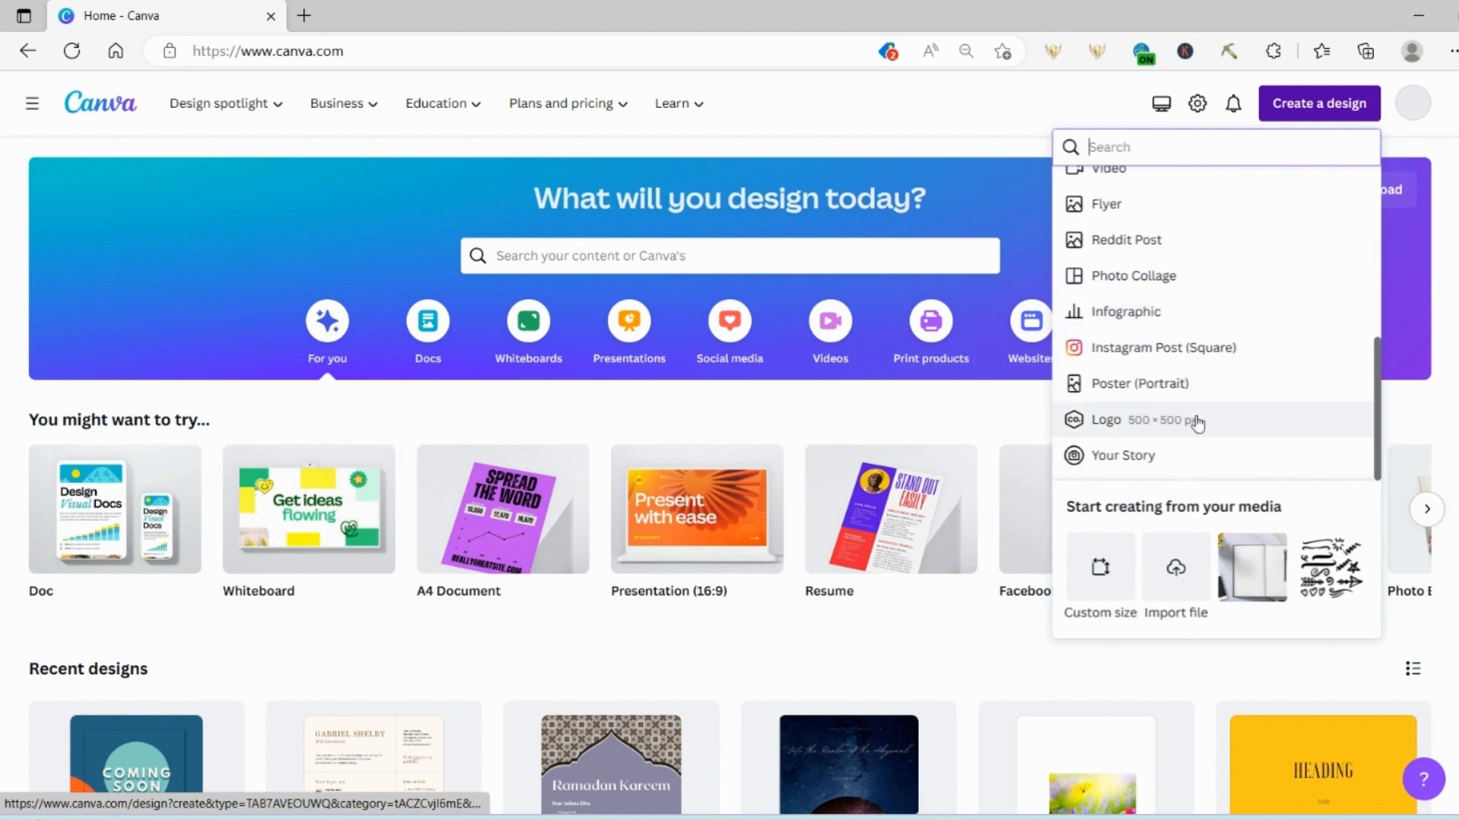
scroll(1198, 423, down, 2)
scroll(1218, 426, up, 4)
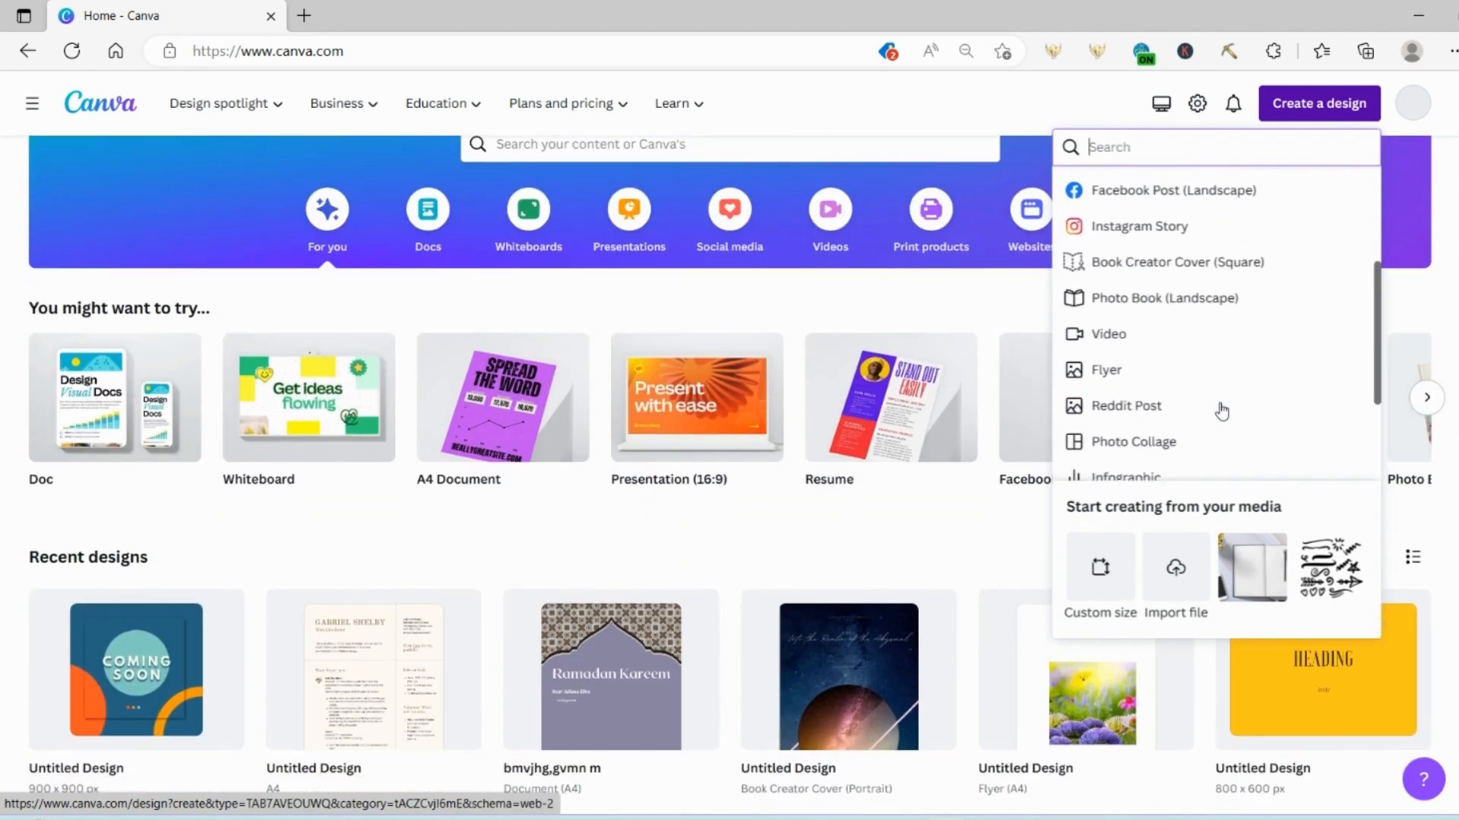
scroll(1221, 414, up, 2)
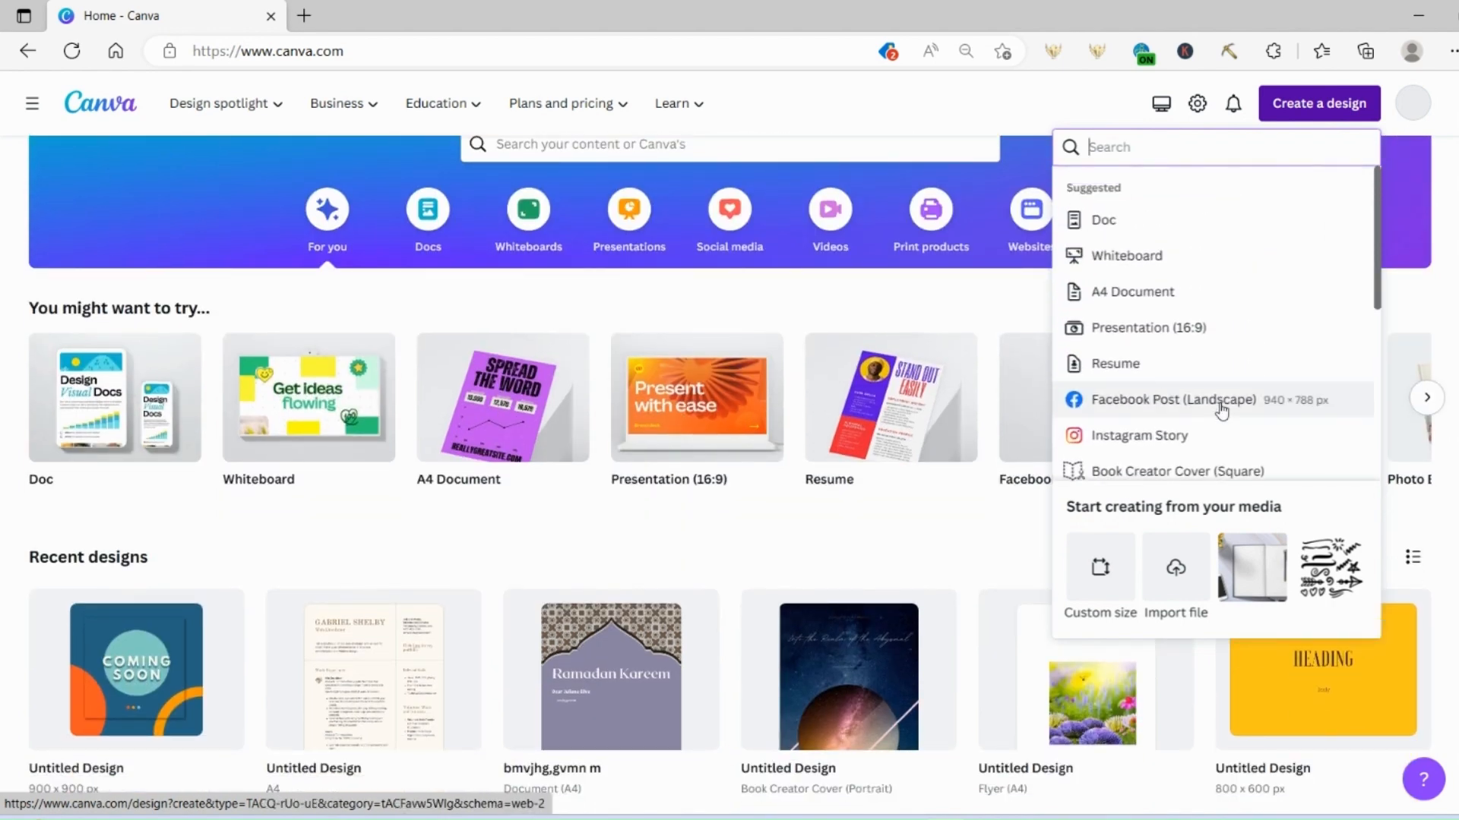
Create a new custom-size design 8.5 inches wide and 11 inches high.
click(1101, 573)
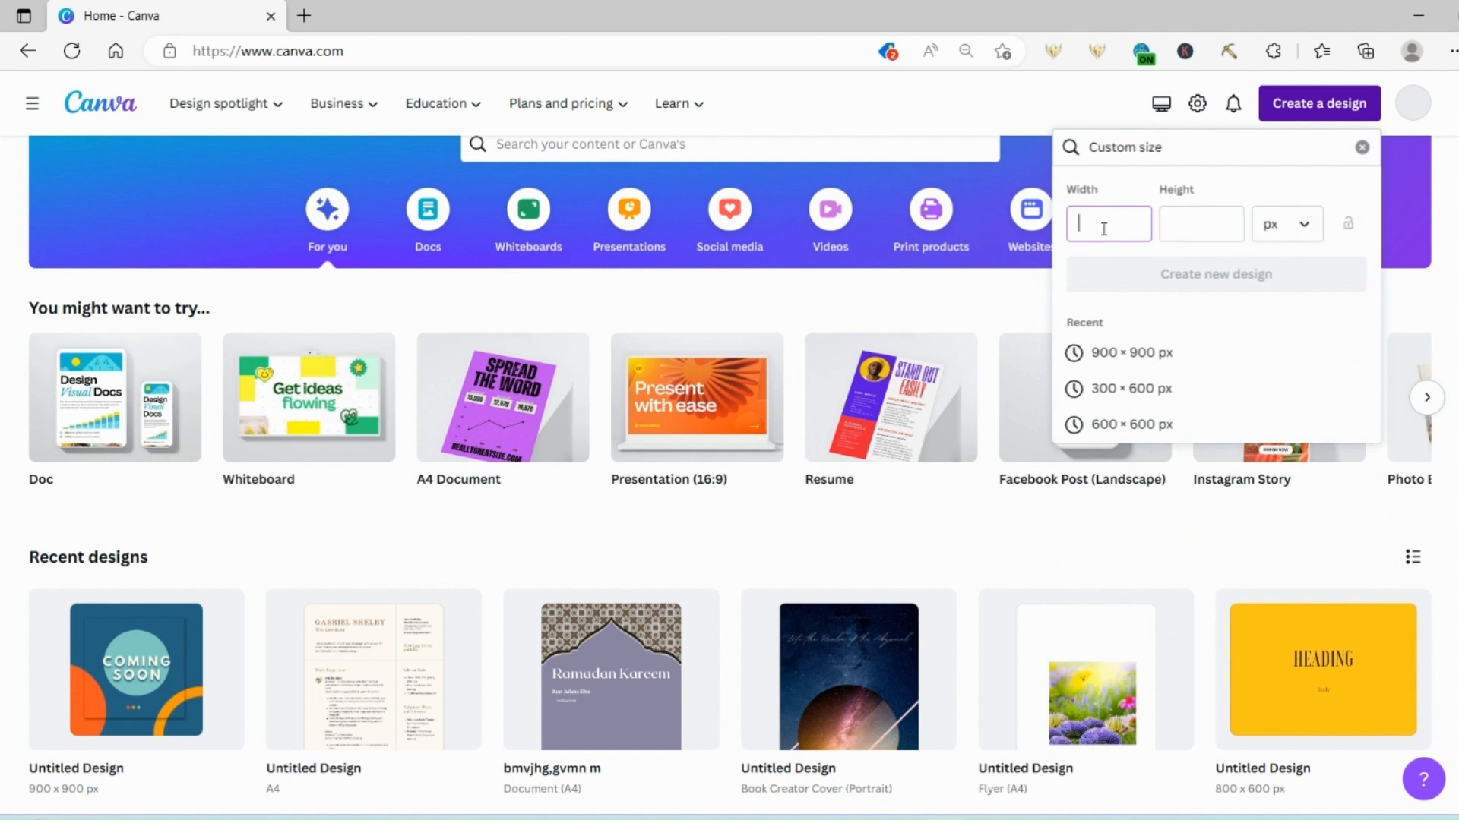
click(1305, 233)
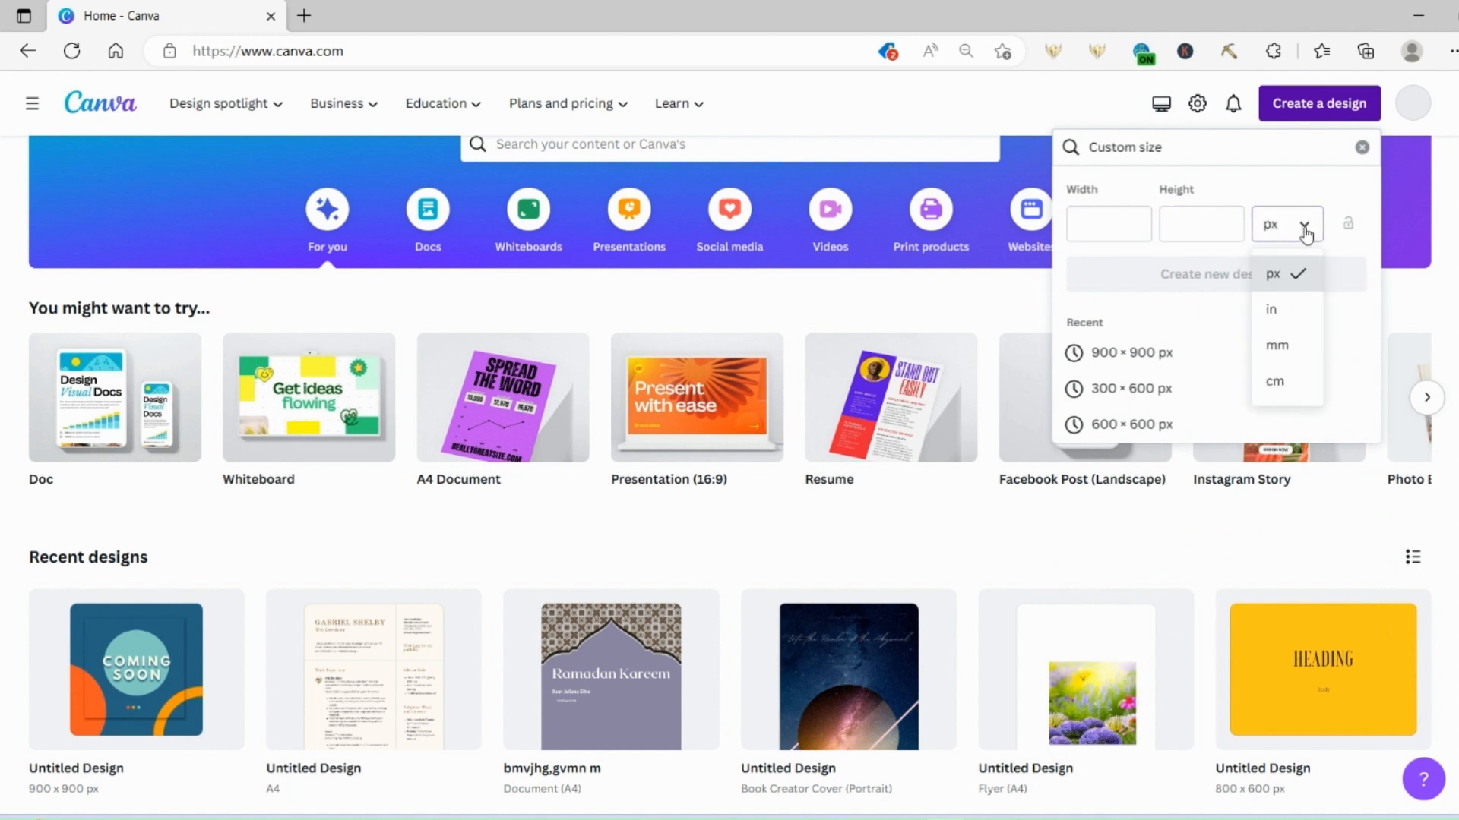
click(1293, 387)
click(1298, 225)
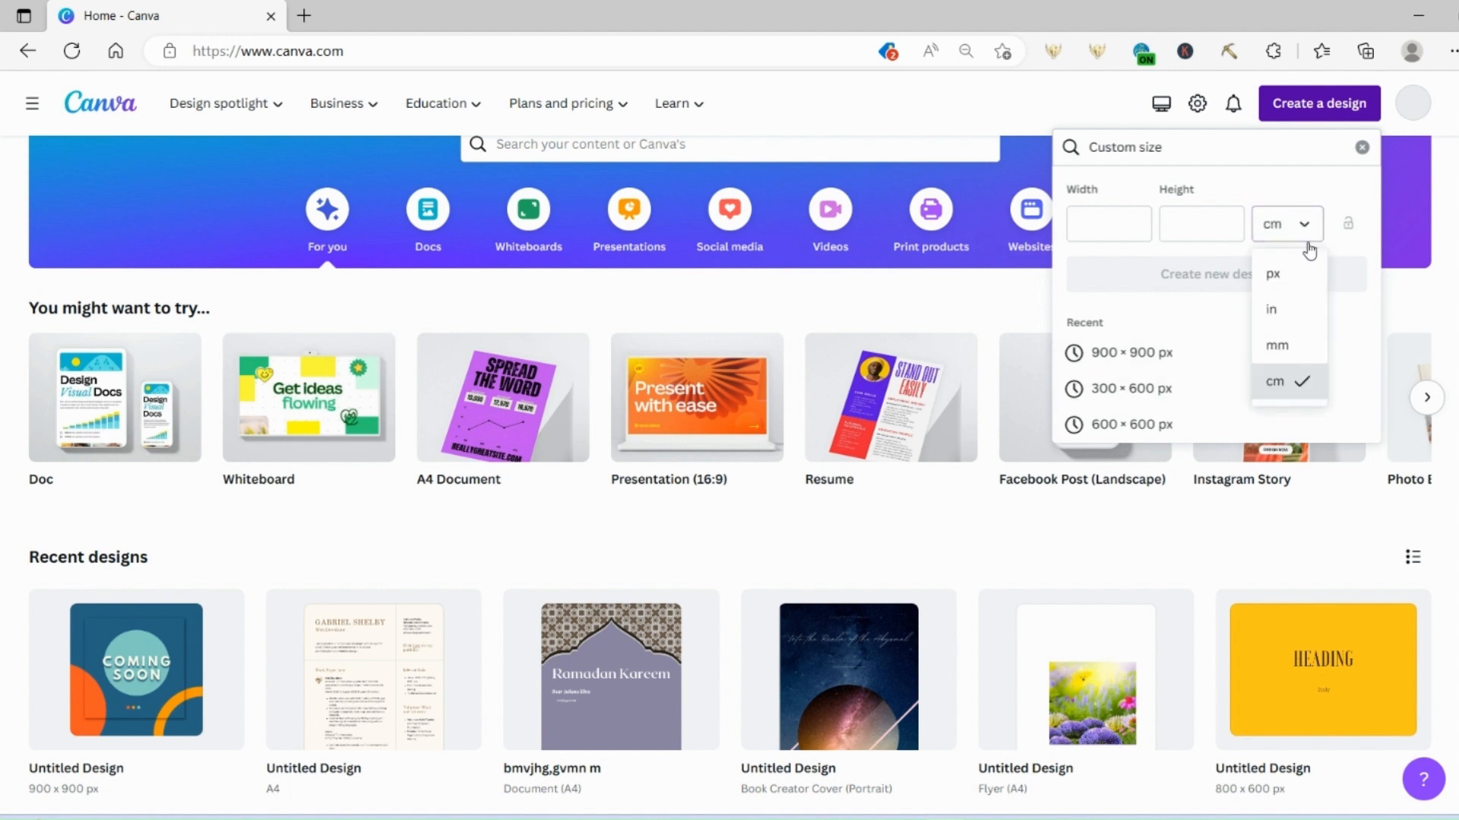
click(1275, 310)
click(1104, 227)
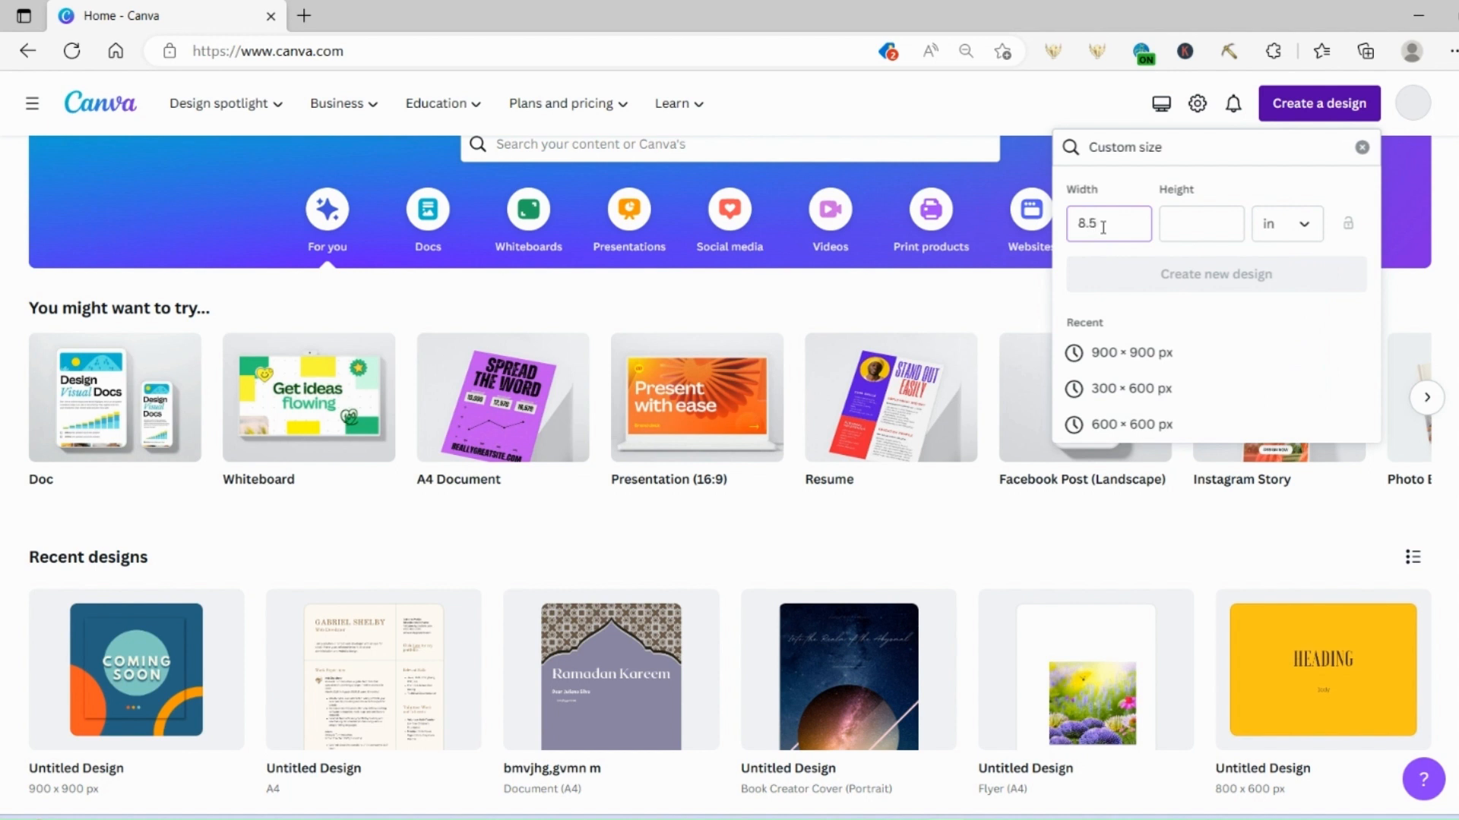
click(1172, 232)
text(11)
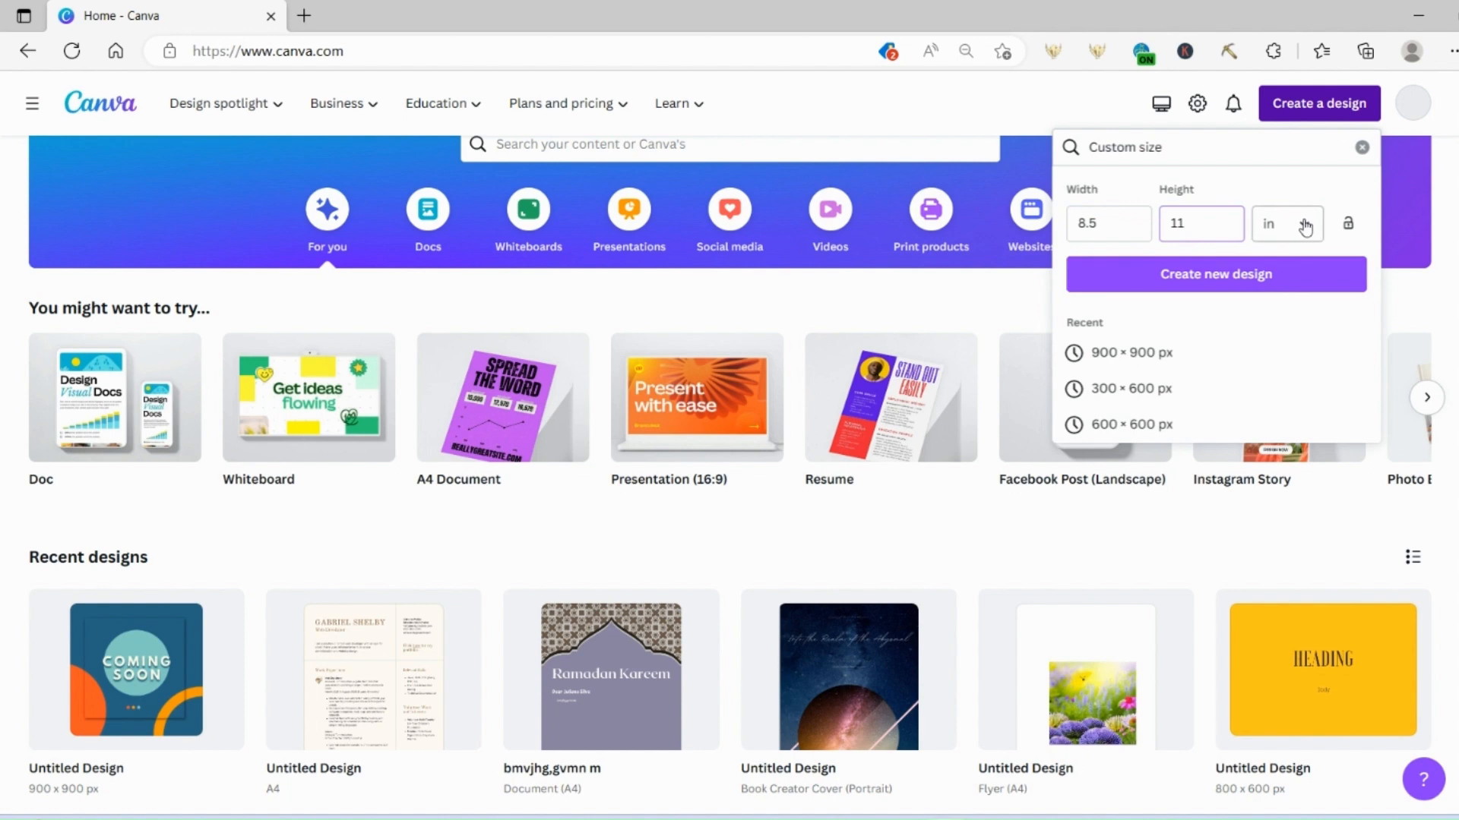
click(1174, 289)
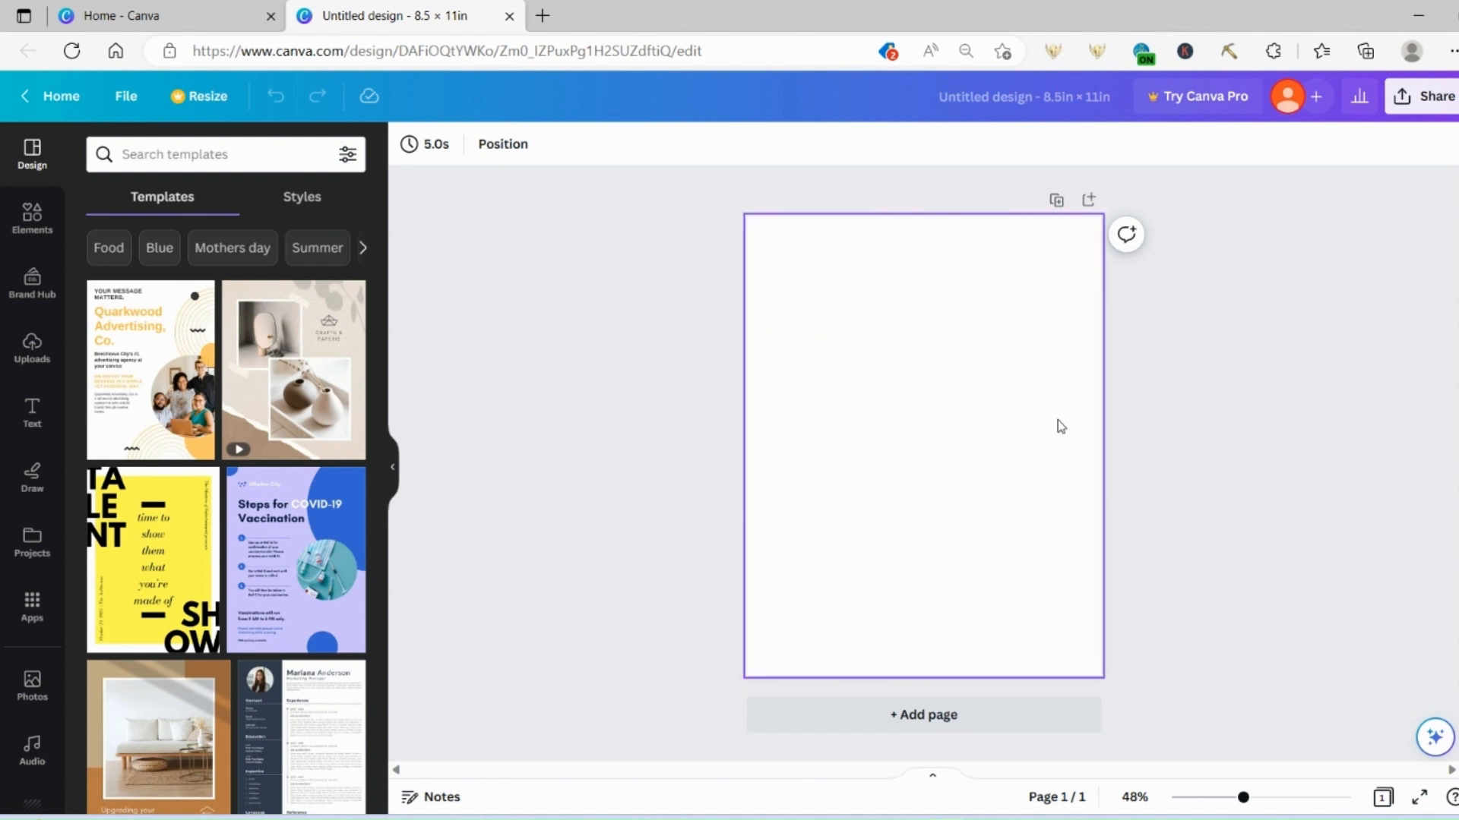
Fill the blank page's background with the pink-to-yellow default gradient.
click(959, 385)
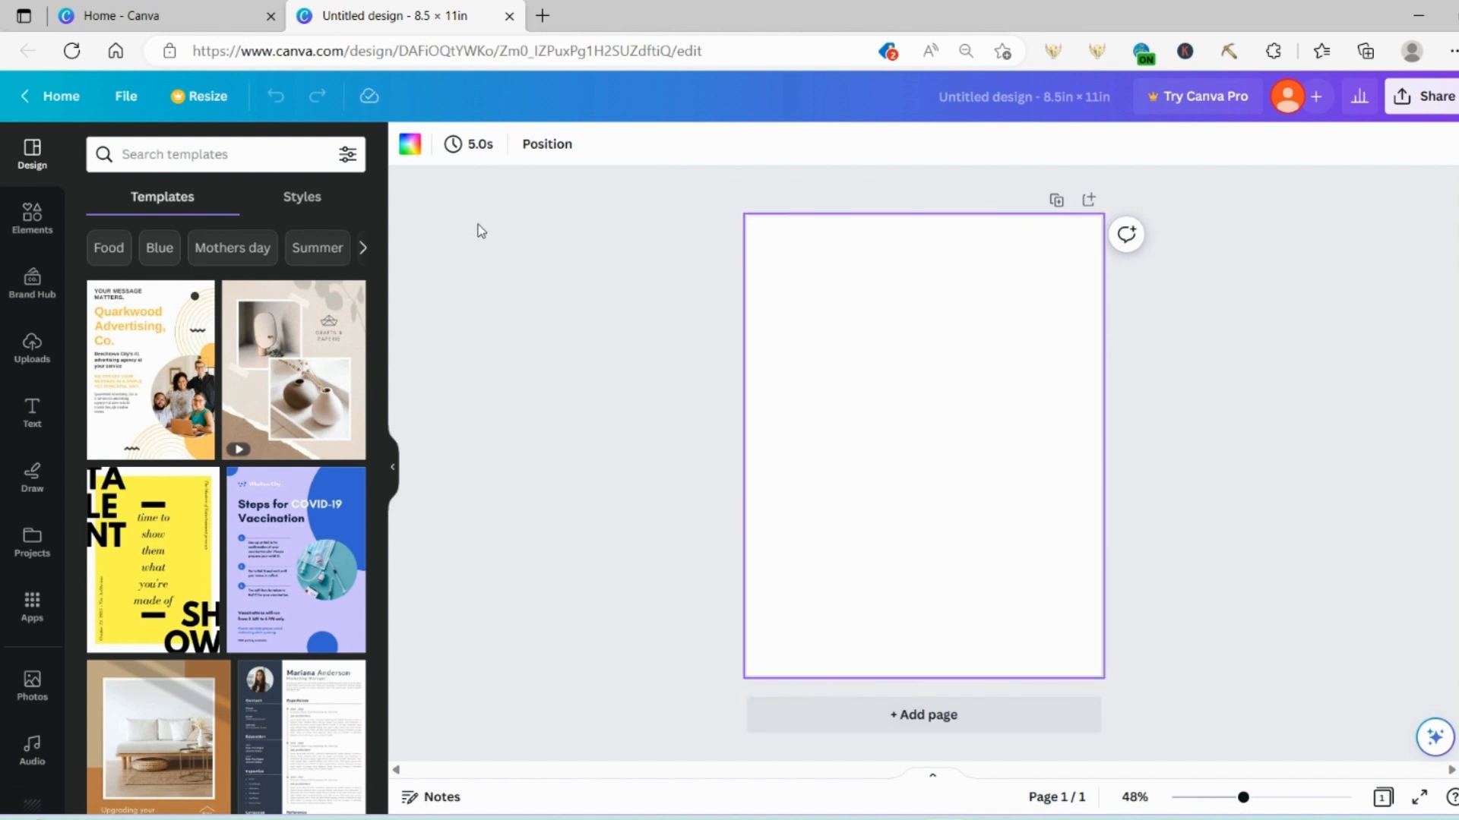
click(410, 145)
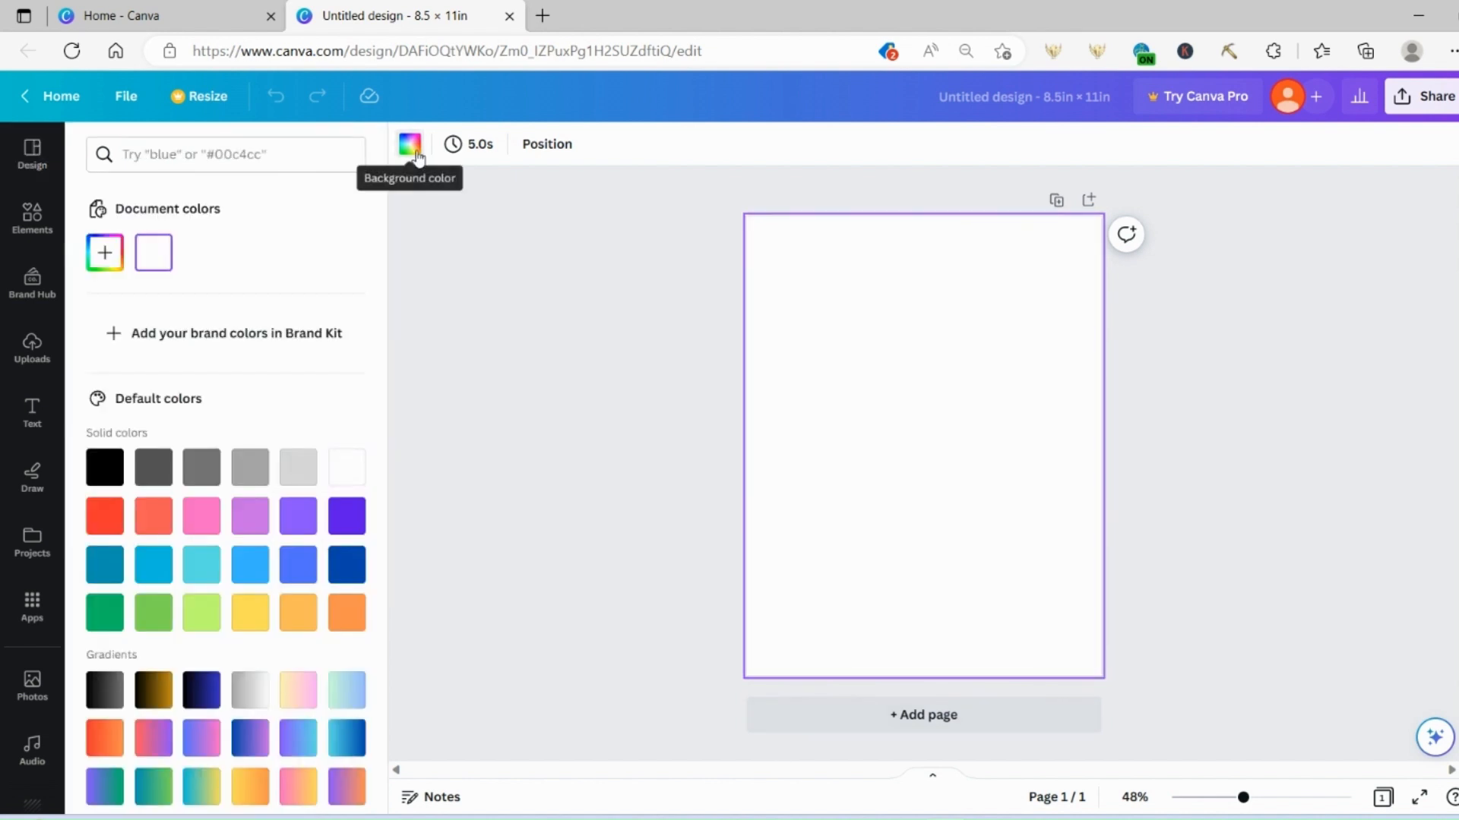
click(240, 572)
click(155, 687)
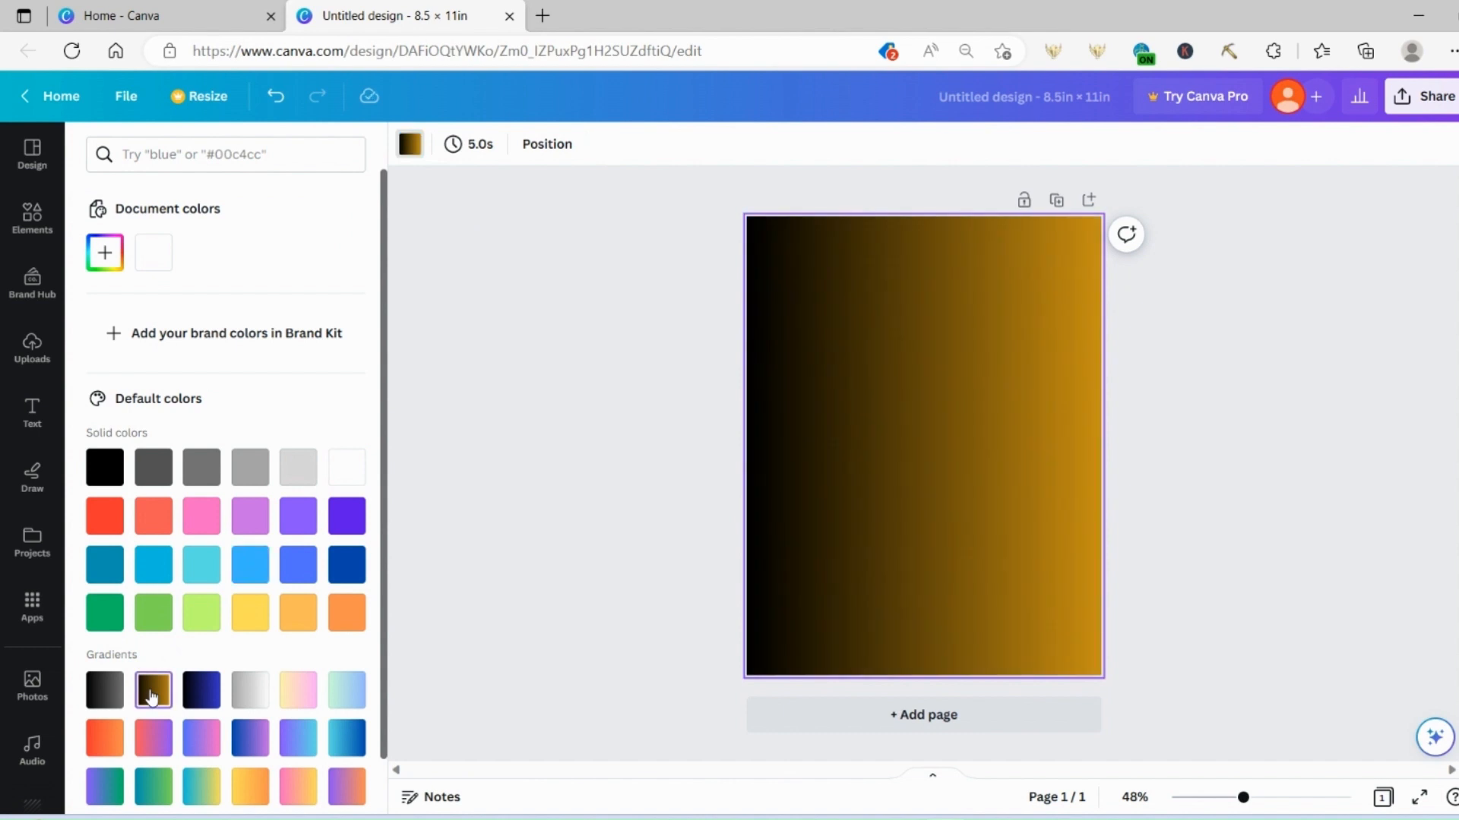
scroll(203, 561, down, 1)
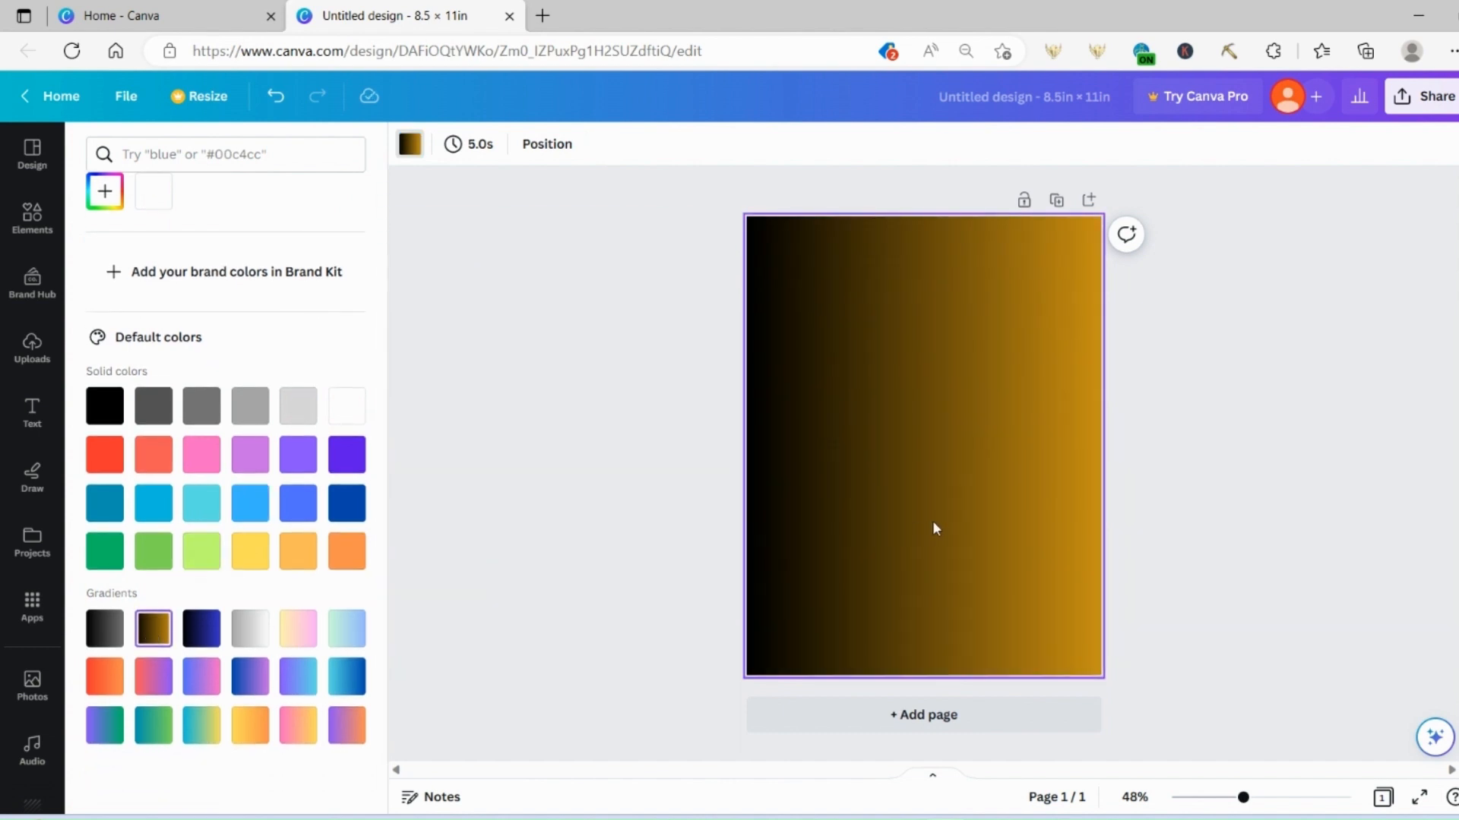
click(297, 726)
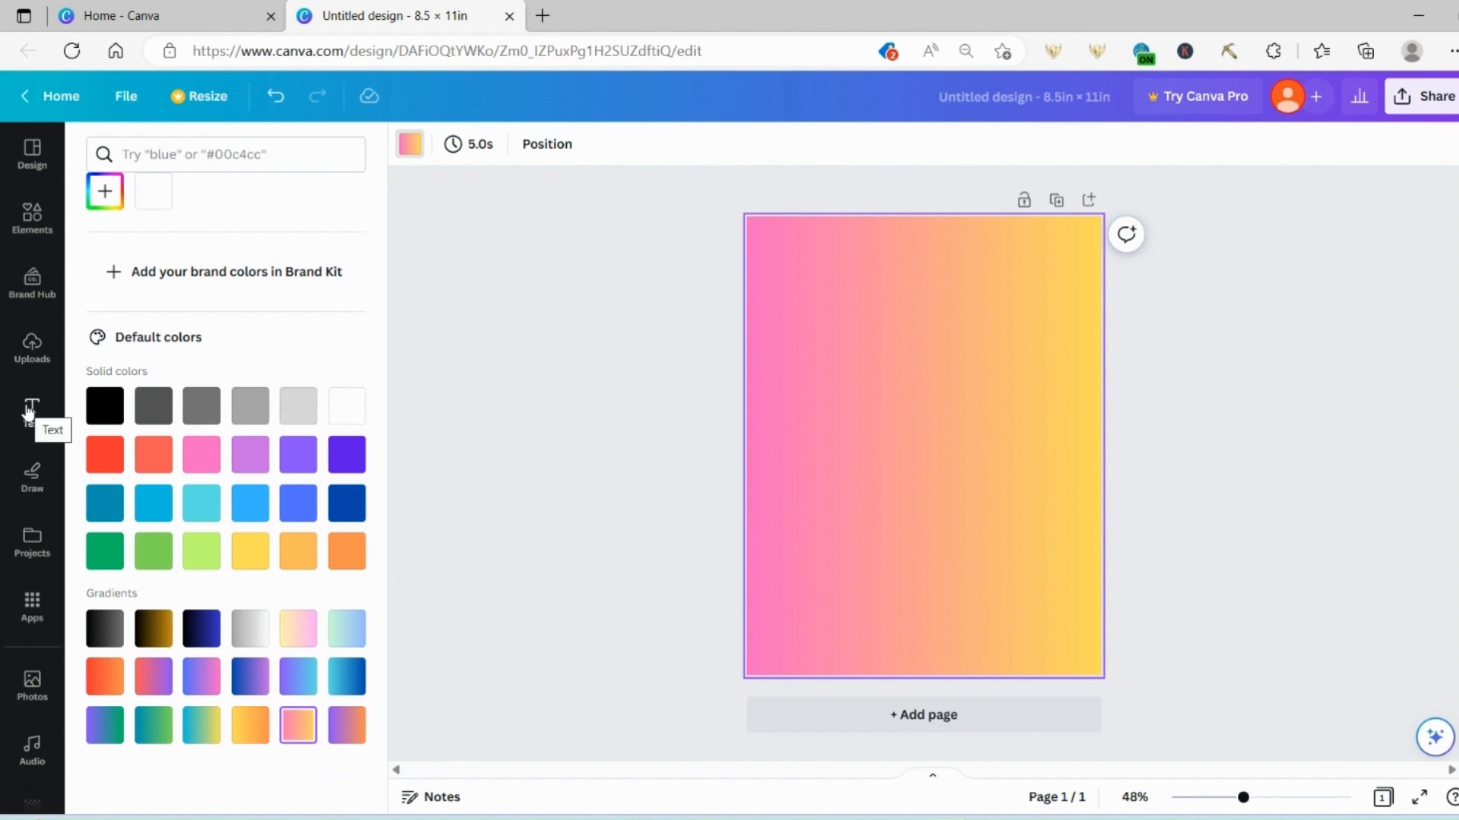
Add a default-style heading to the page.
click(31, 414)
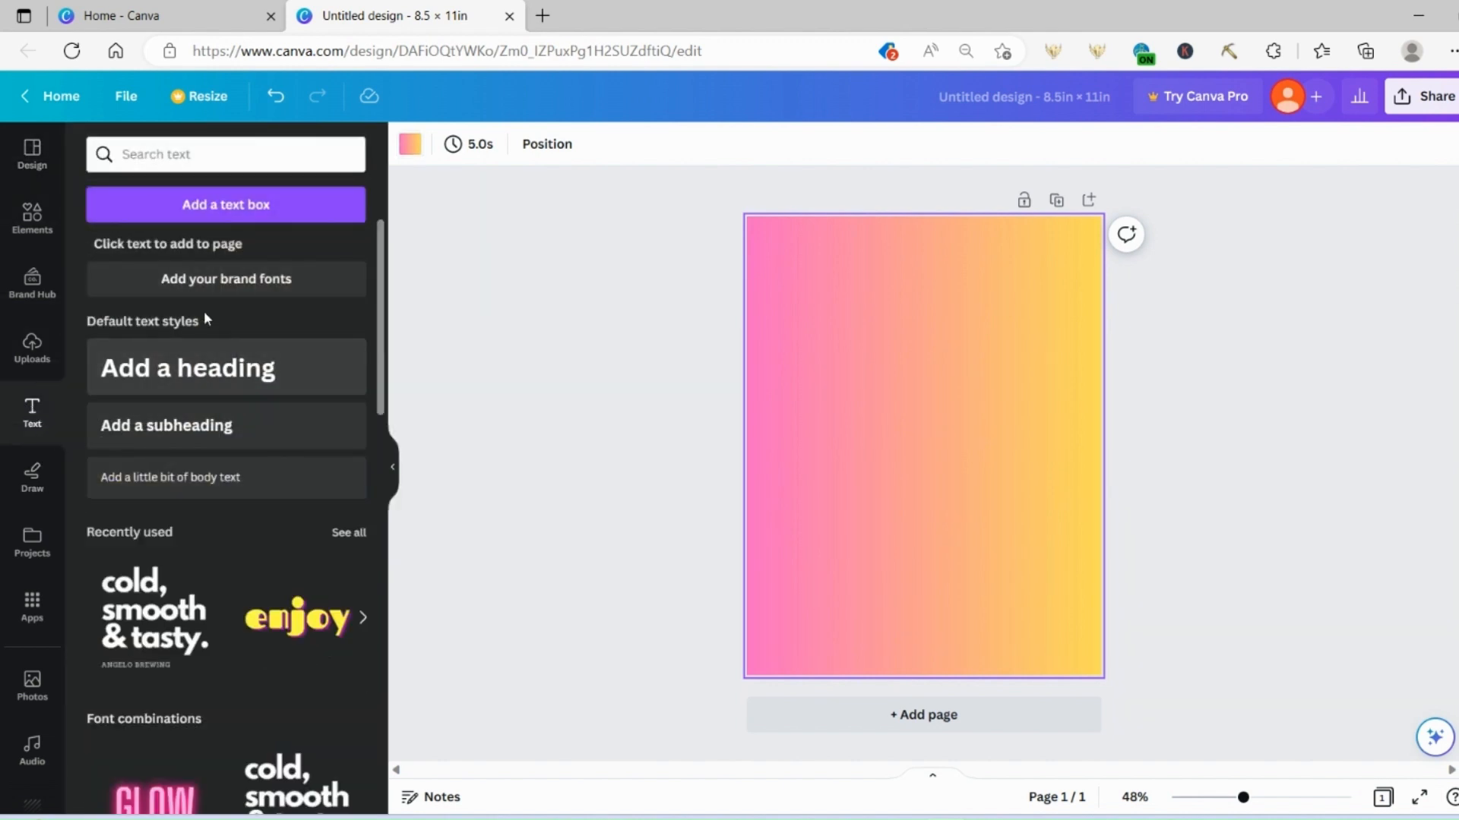
click(208, 162)
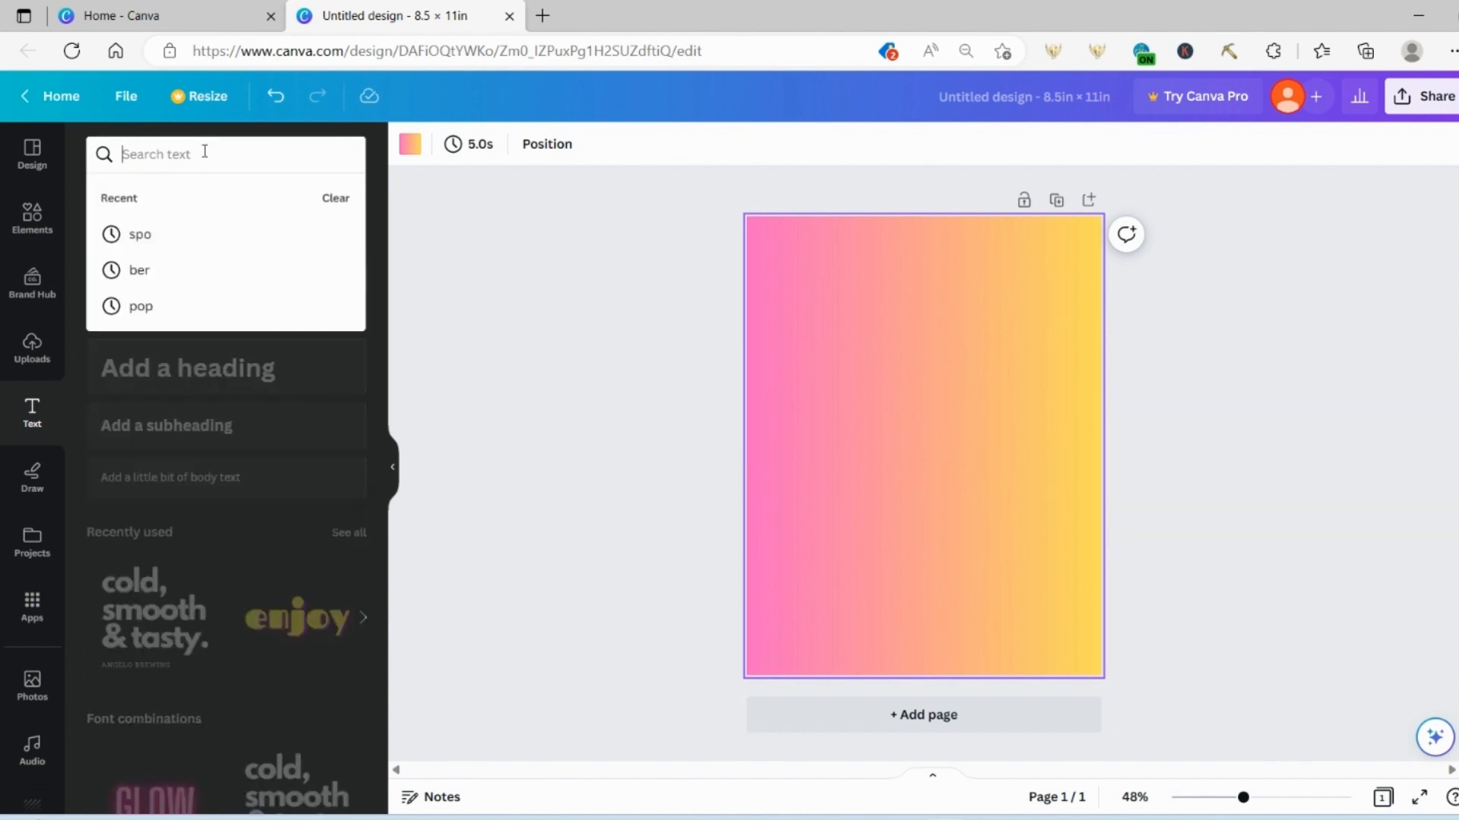
key(Escape)
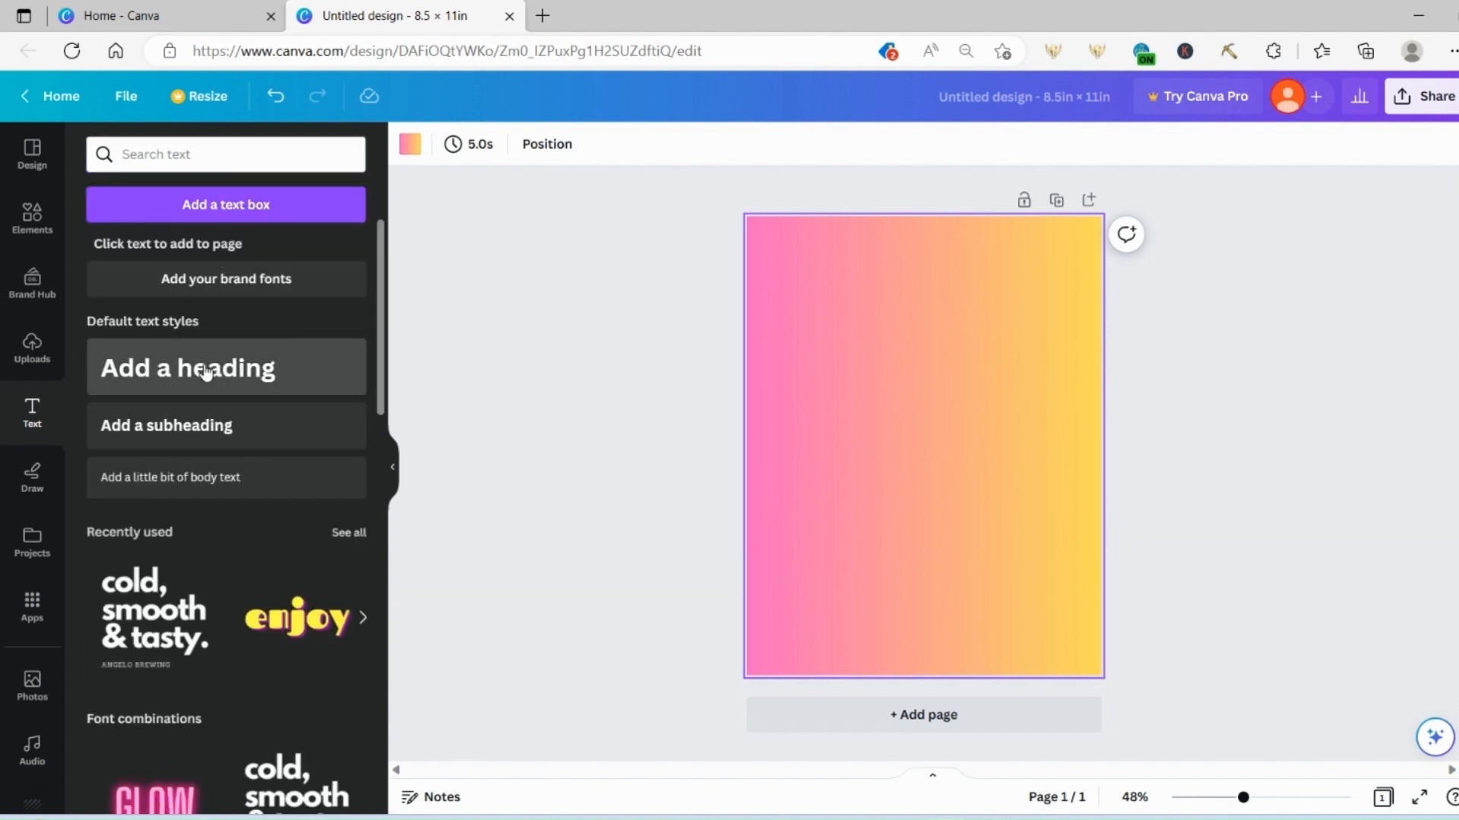
click(200, 368)
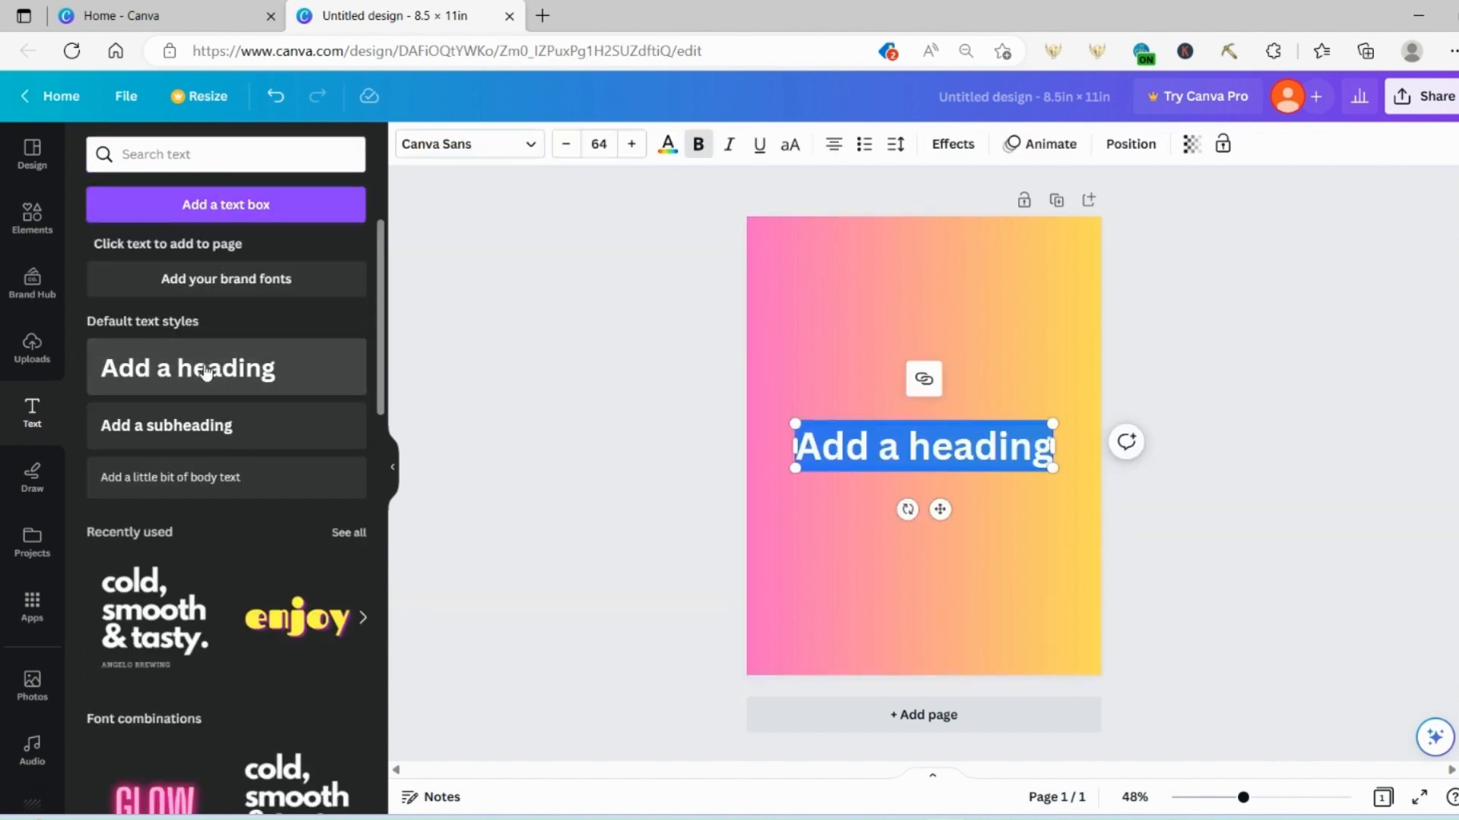
Replace the heading's placeholder text with "canva basics".
click(962, 454)
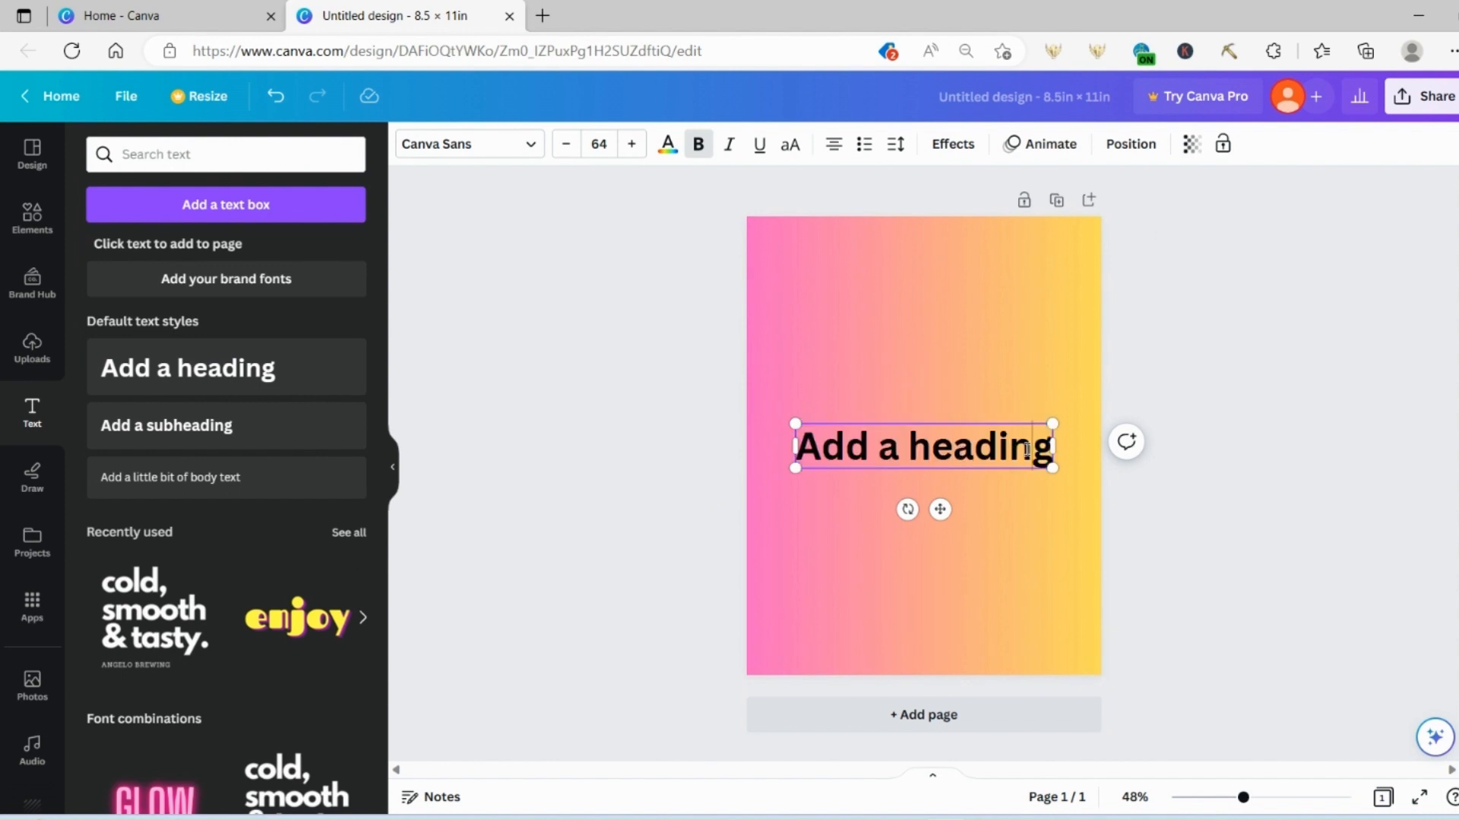
key(BackSpace)
key(BackSpace)
key(BackSpace)
key(BackSpace)
key(BackSpace)
key(BackSpace)
key(BackSpace)
key(BackSpace)
key(BackSpace)
key(BackSpace)
key(BackSpace)
key(BackSpace)
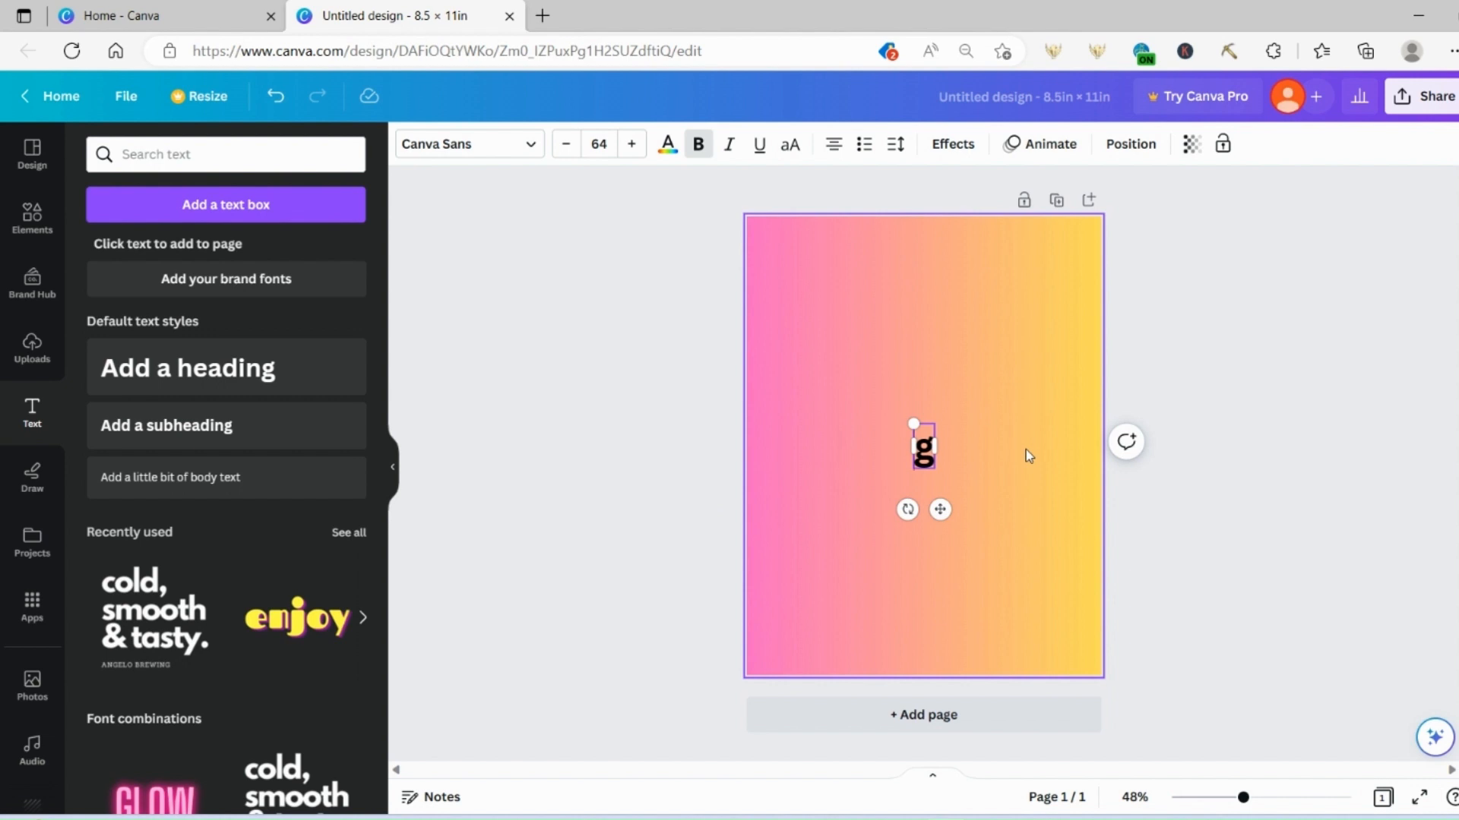
key(Delete)
text(canva)
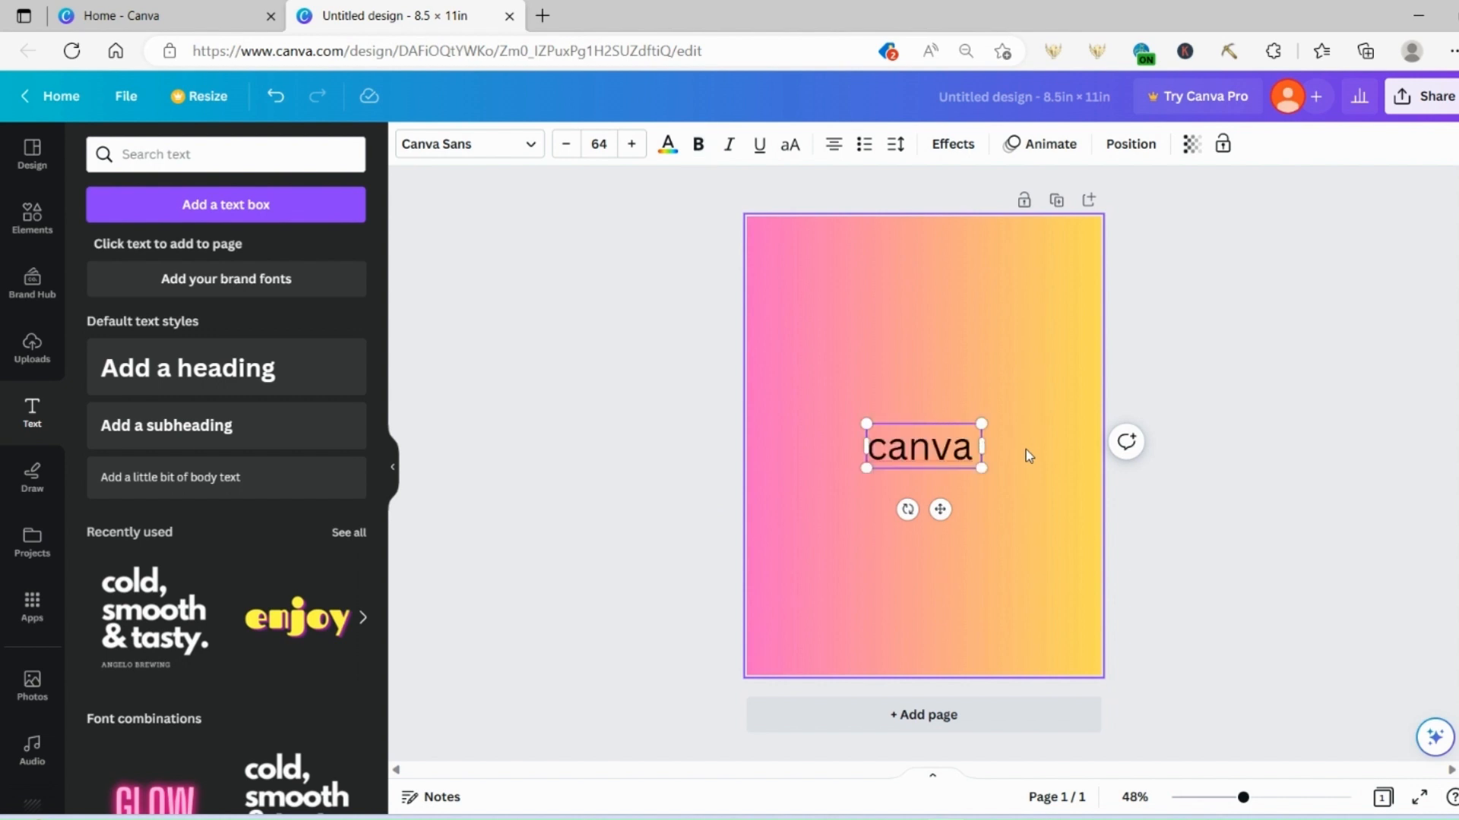
text( basics)
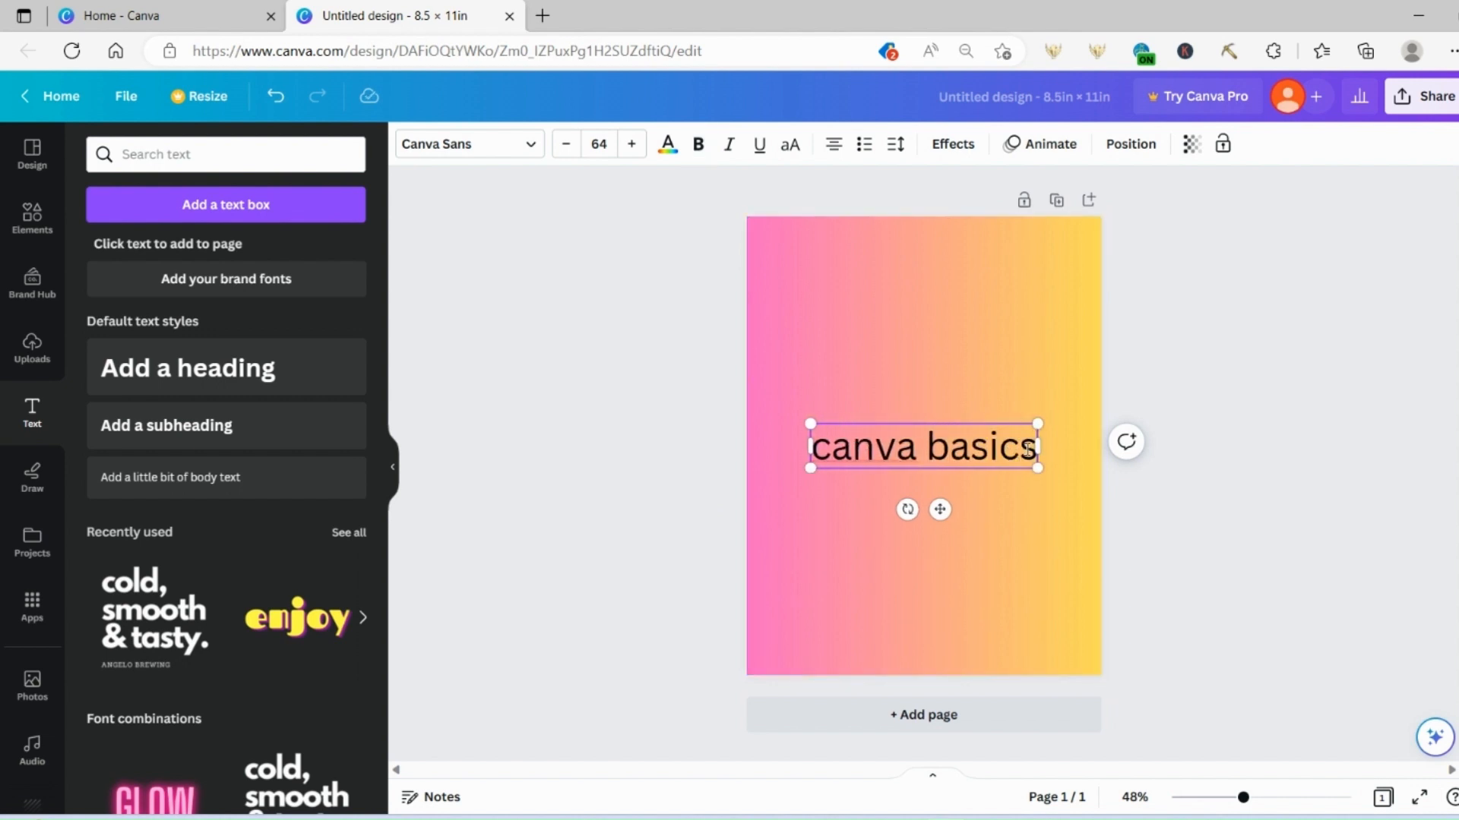
Try Comic Sans and the Copperplate Gothic fonts on the "canva basics" heading.
click(869, 460)
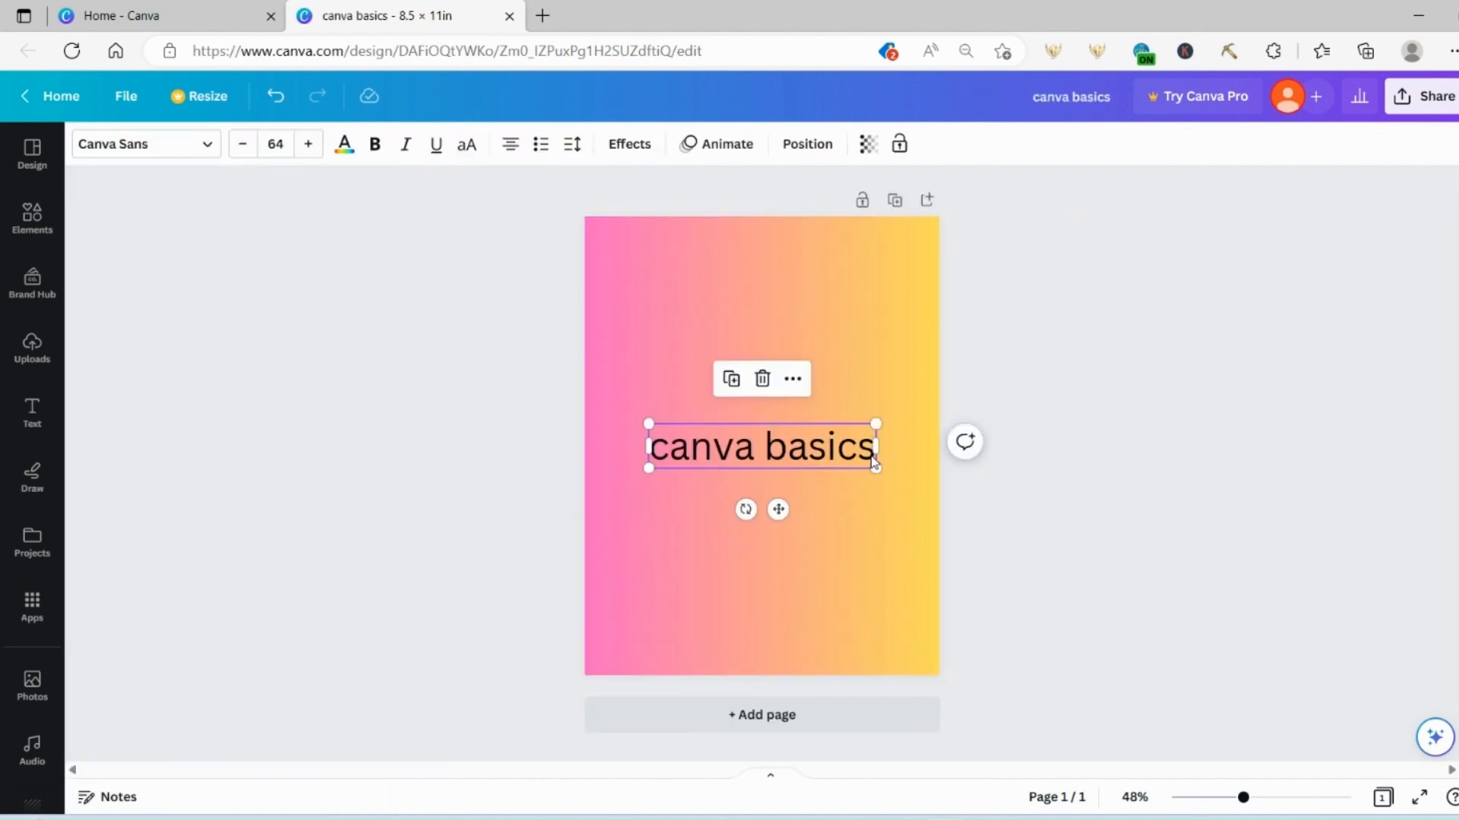
click(839, 454)
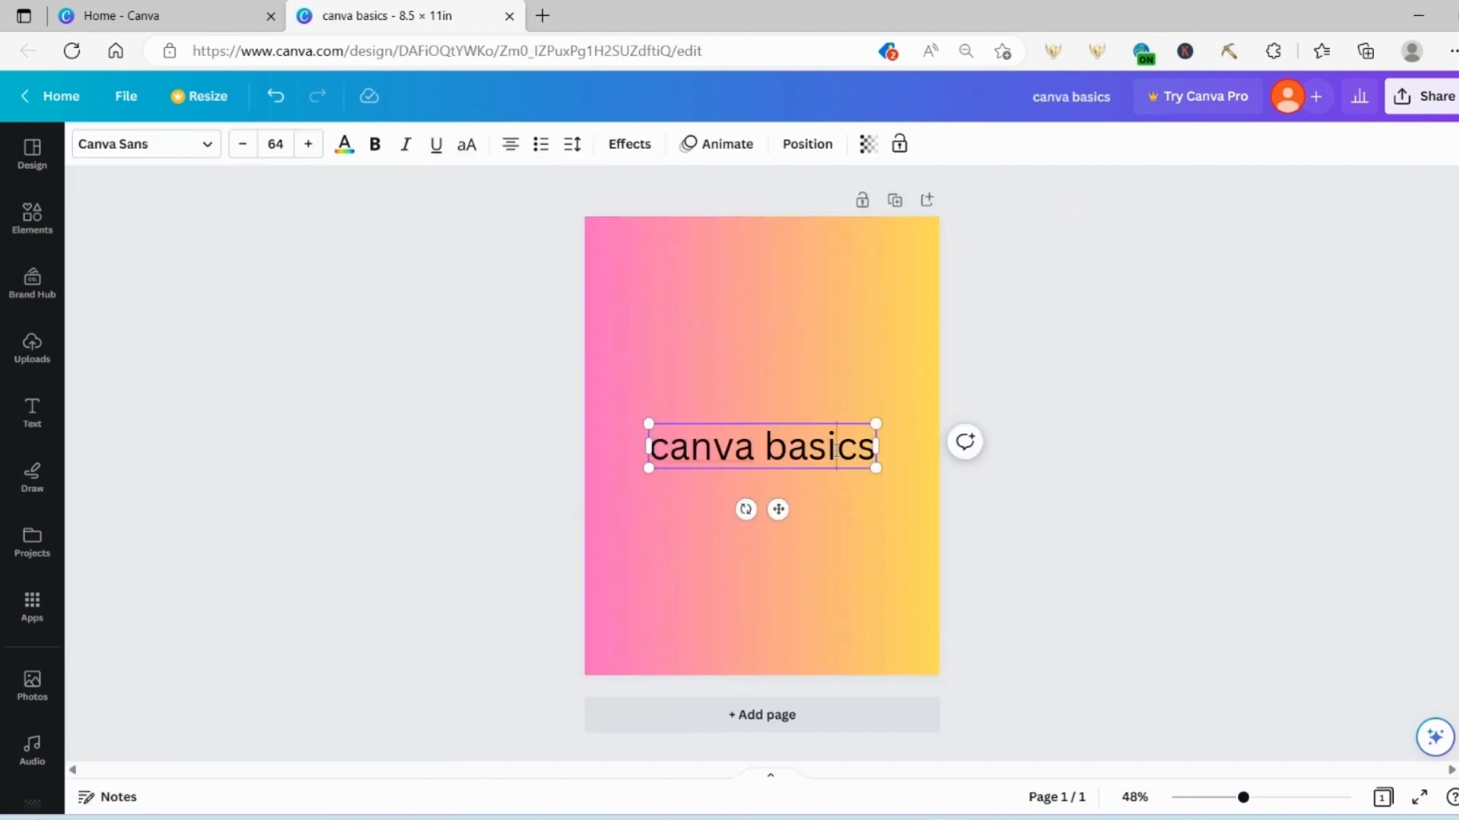
click(132, 148)
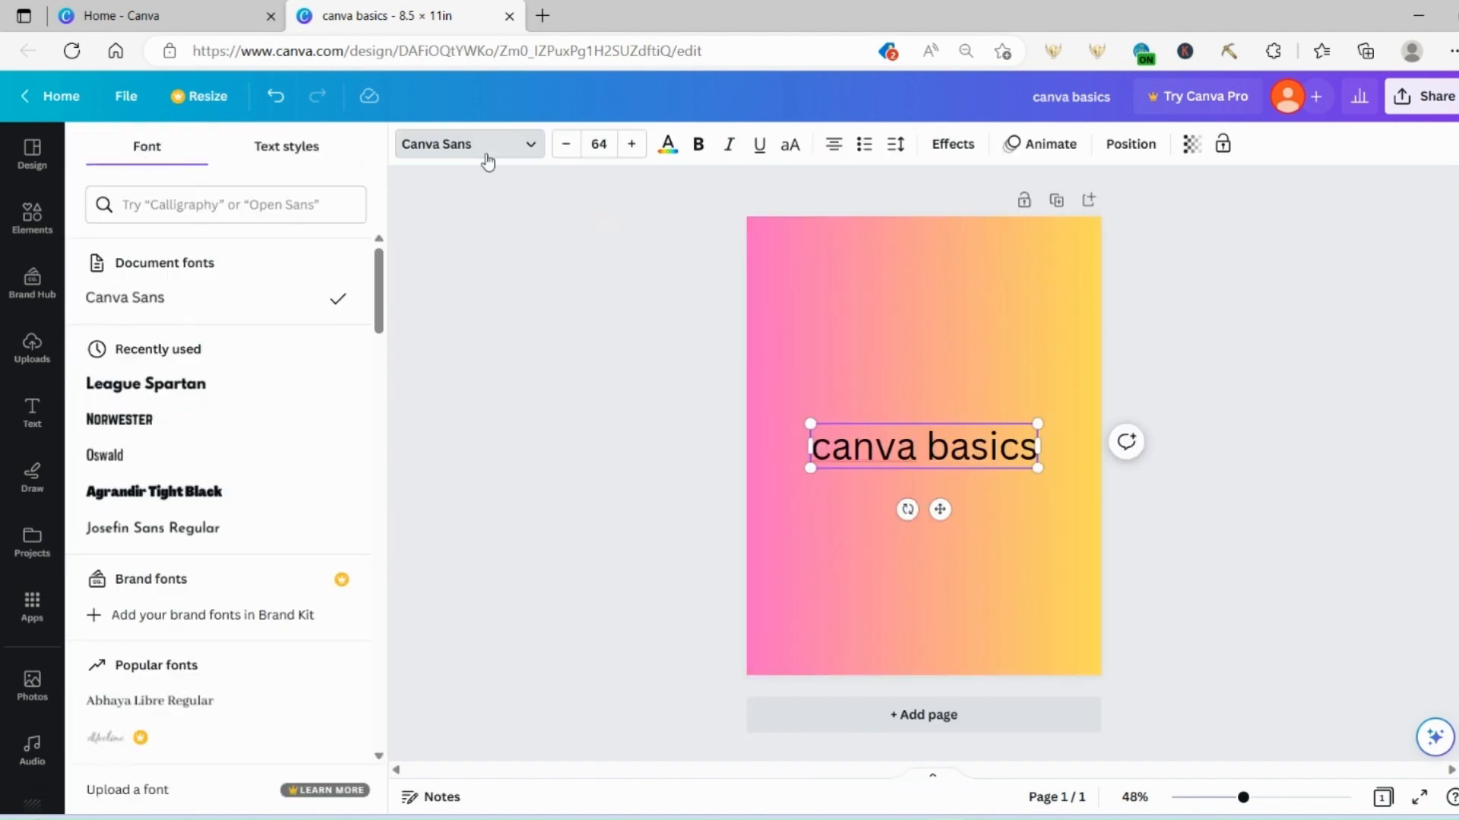
scroll(163, 349, down, 15)
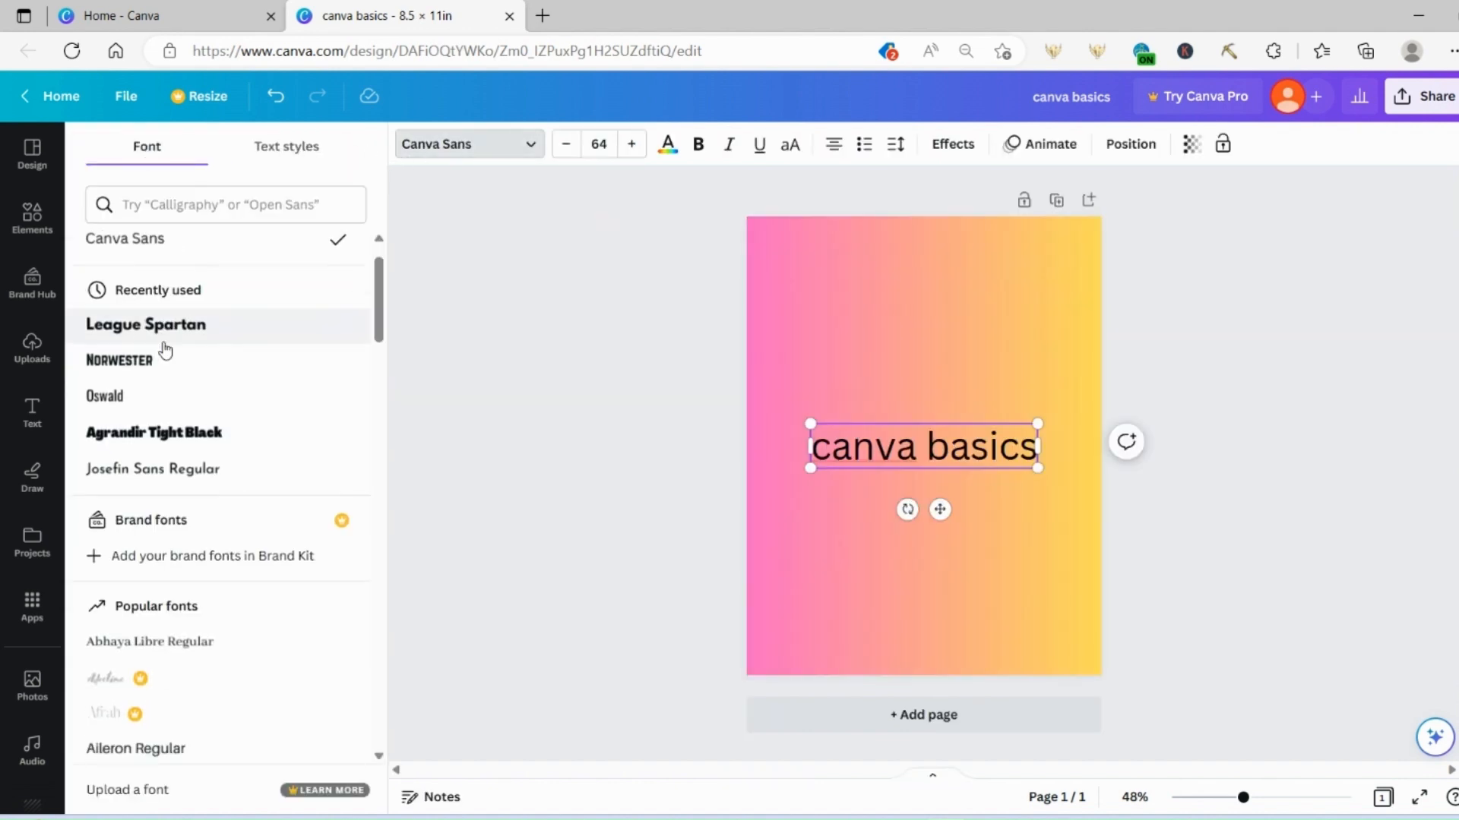
scroll(158, 359, down, 8)
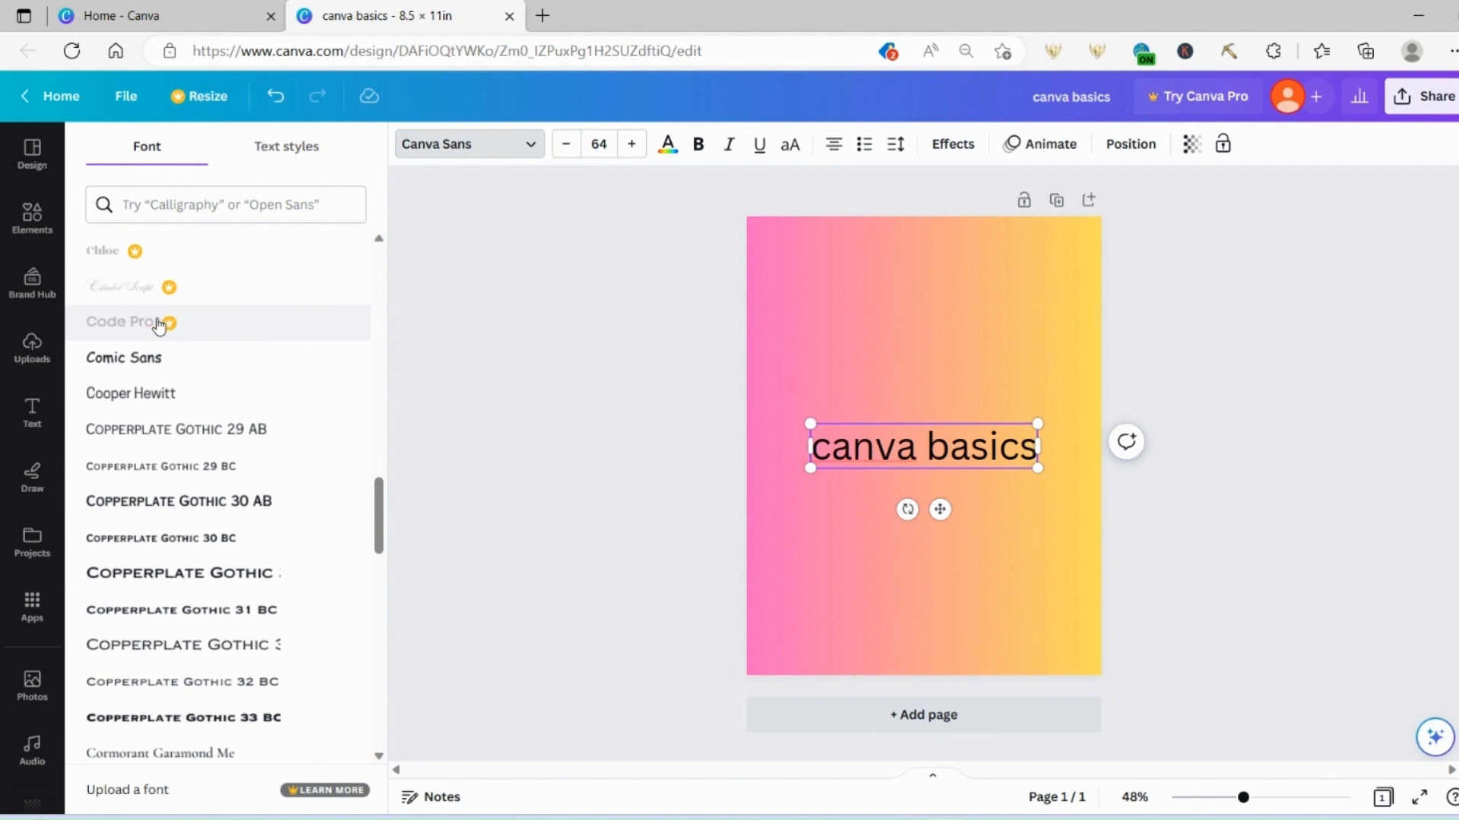
click(140, 370)
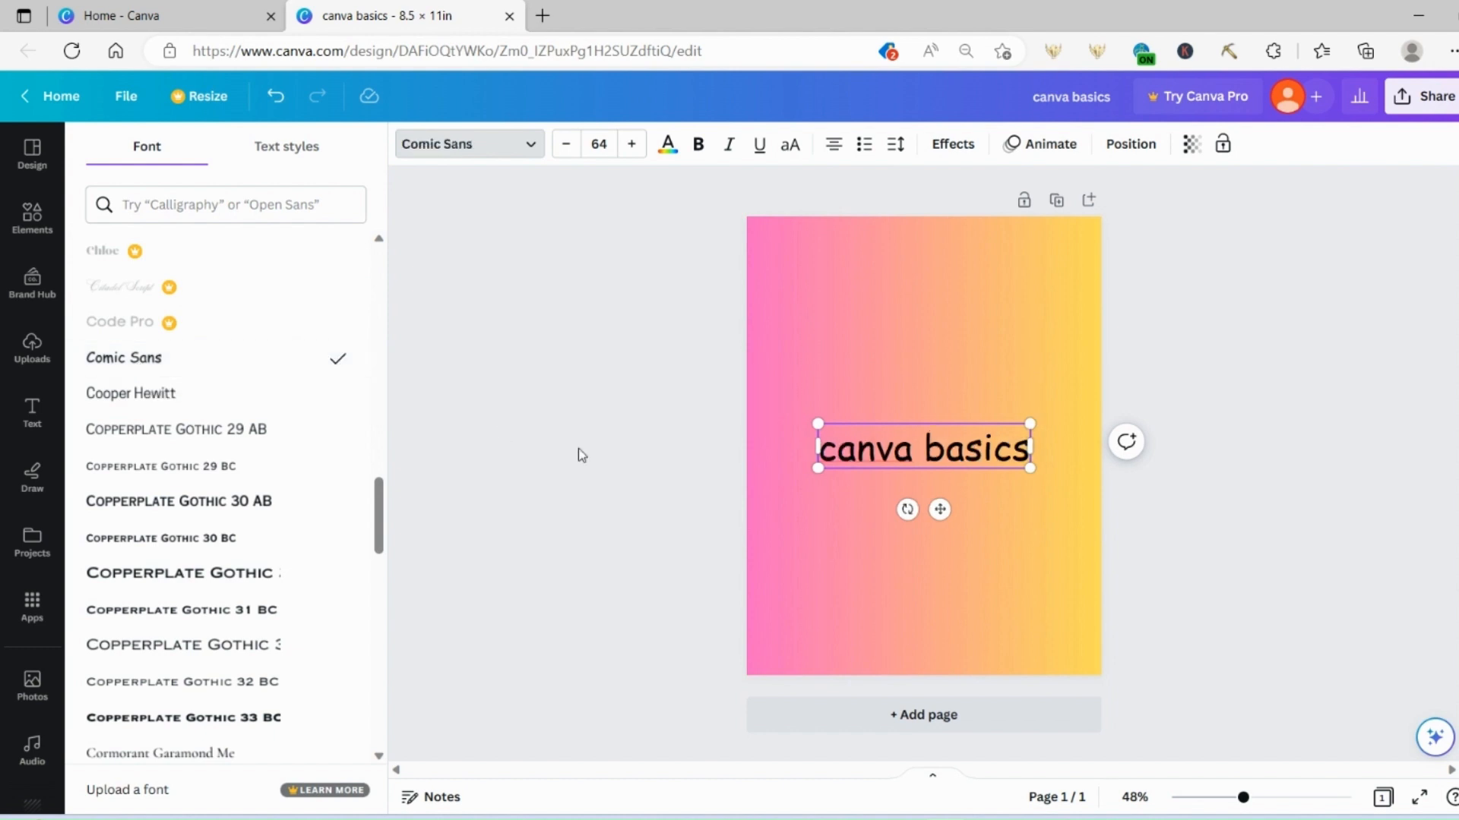
click(132, 505)
click(131, 474)
click(130, 444)
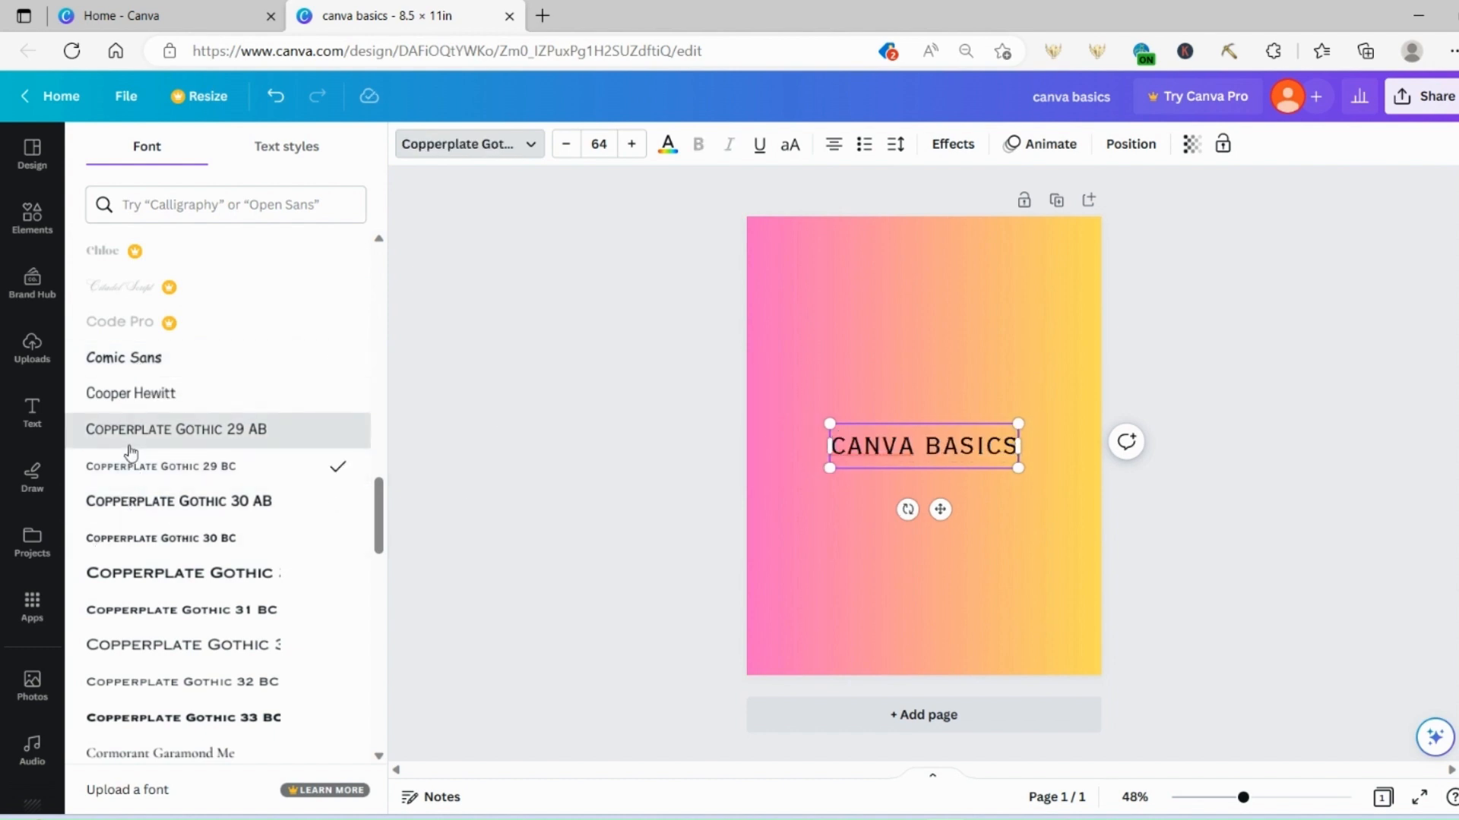
Set the font of the "canva basics" heading to Futura.
scroll(125, 544, down, 5)
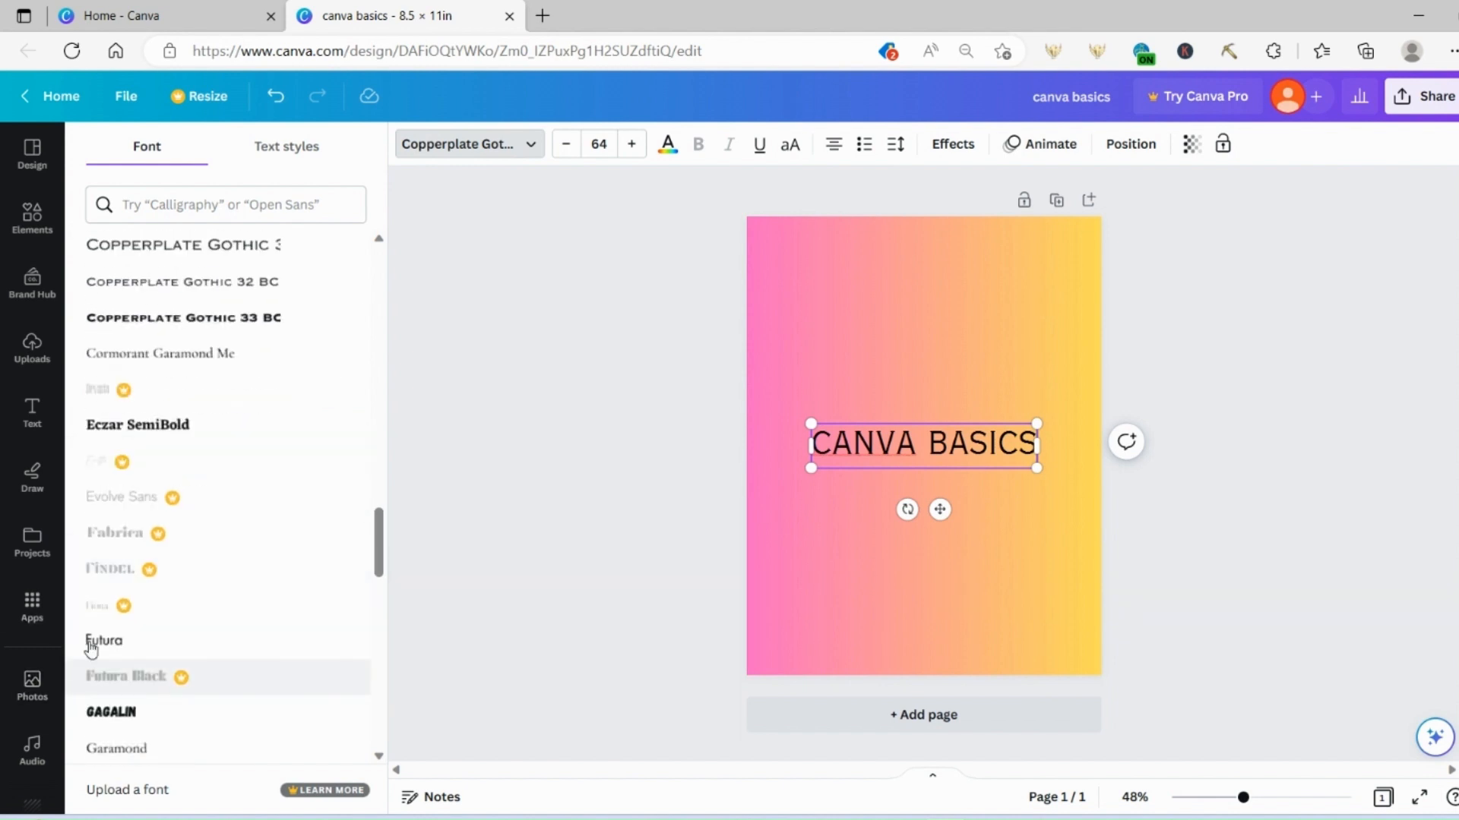
click(95, 640)
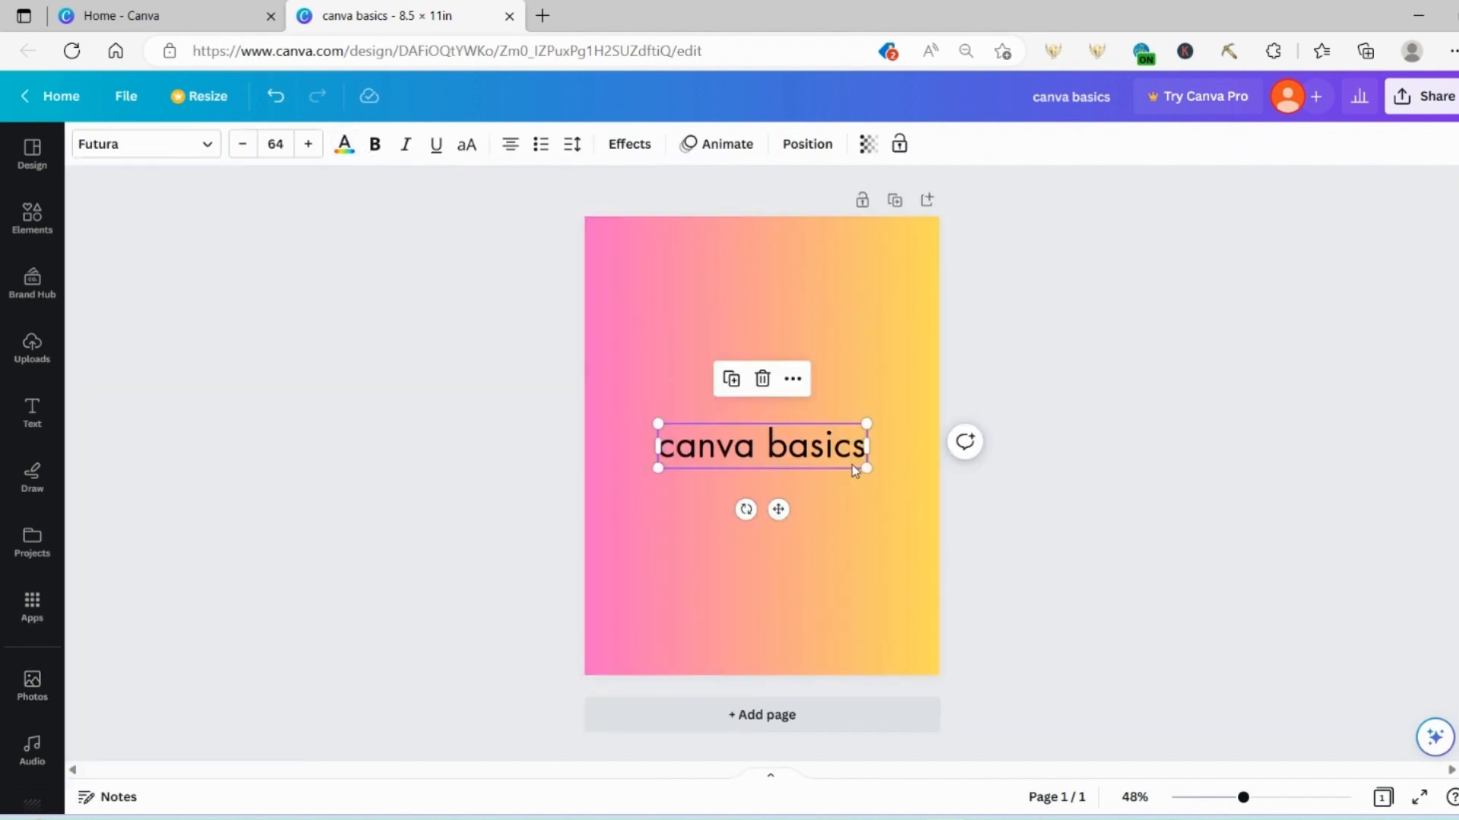
click(831, 428)
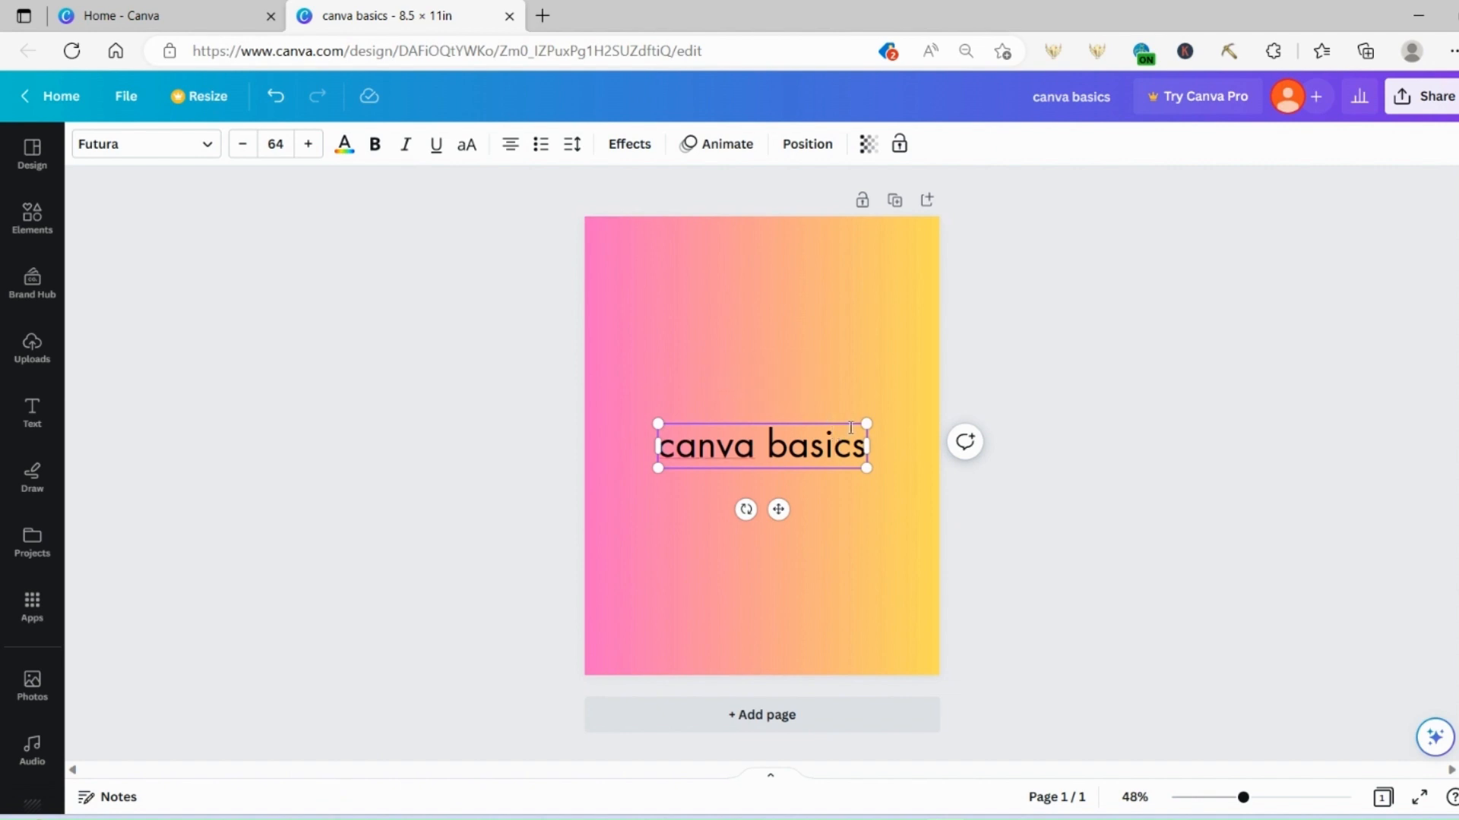
Make the "canva basics" heading bold, italic, underlined and all uppercase.
click(848, 422)
click(725, 439)
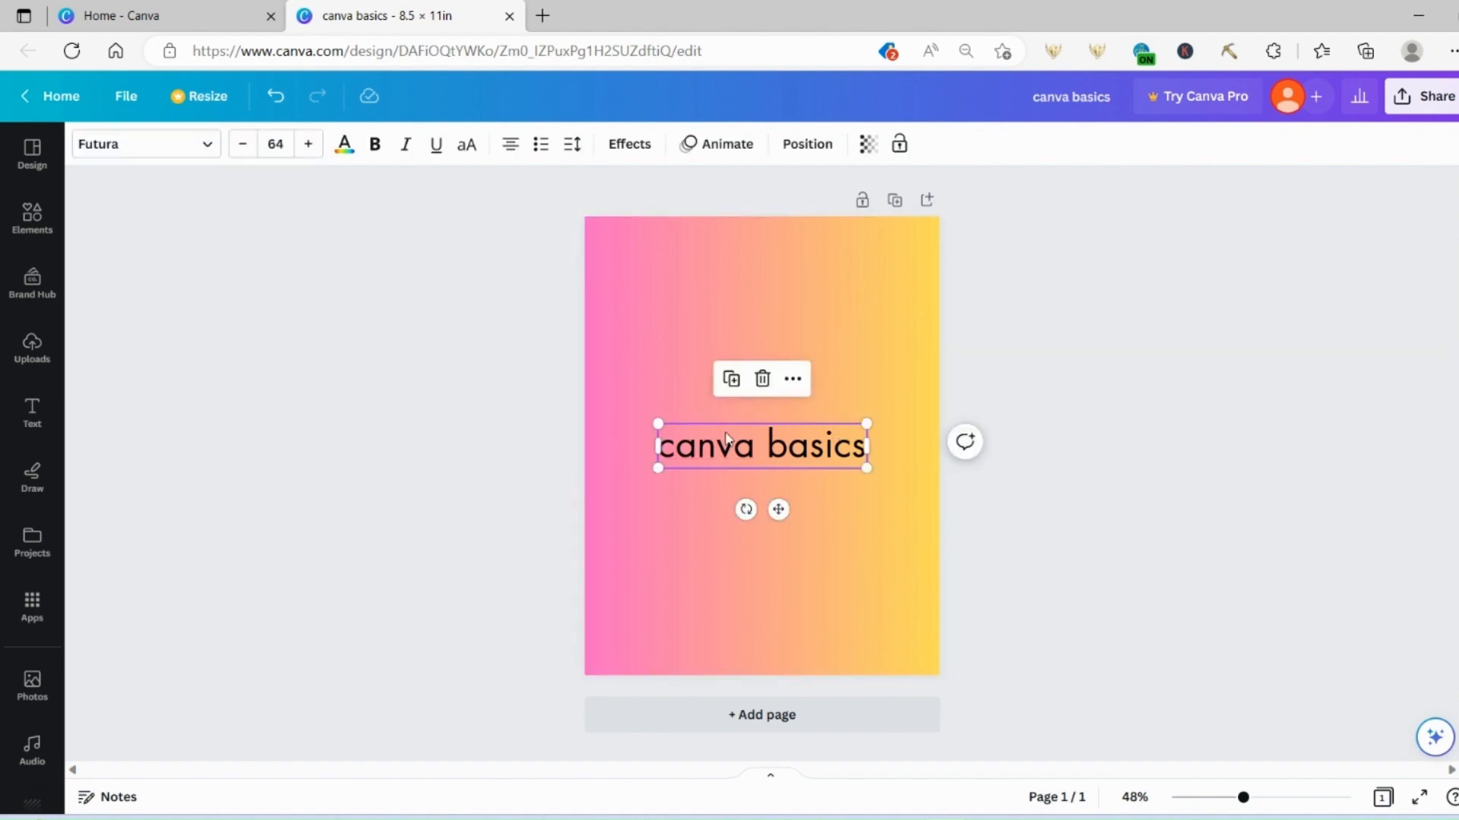
click(375, 144)
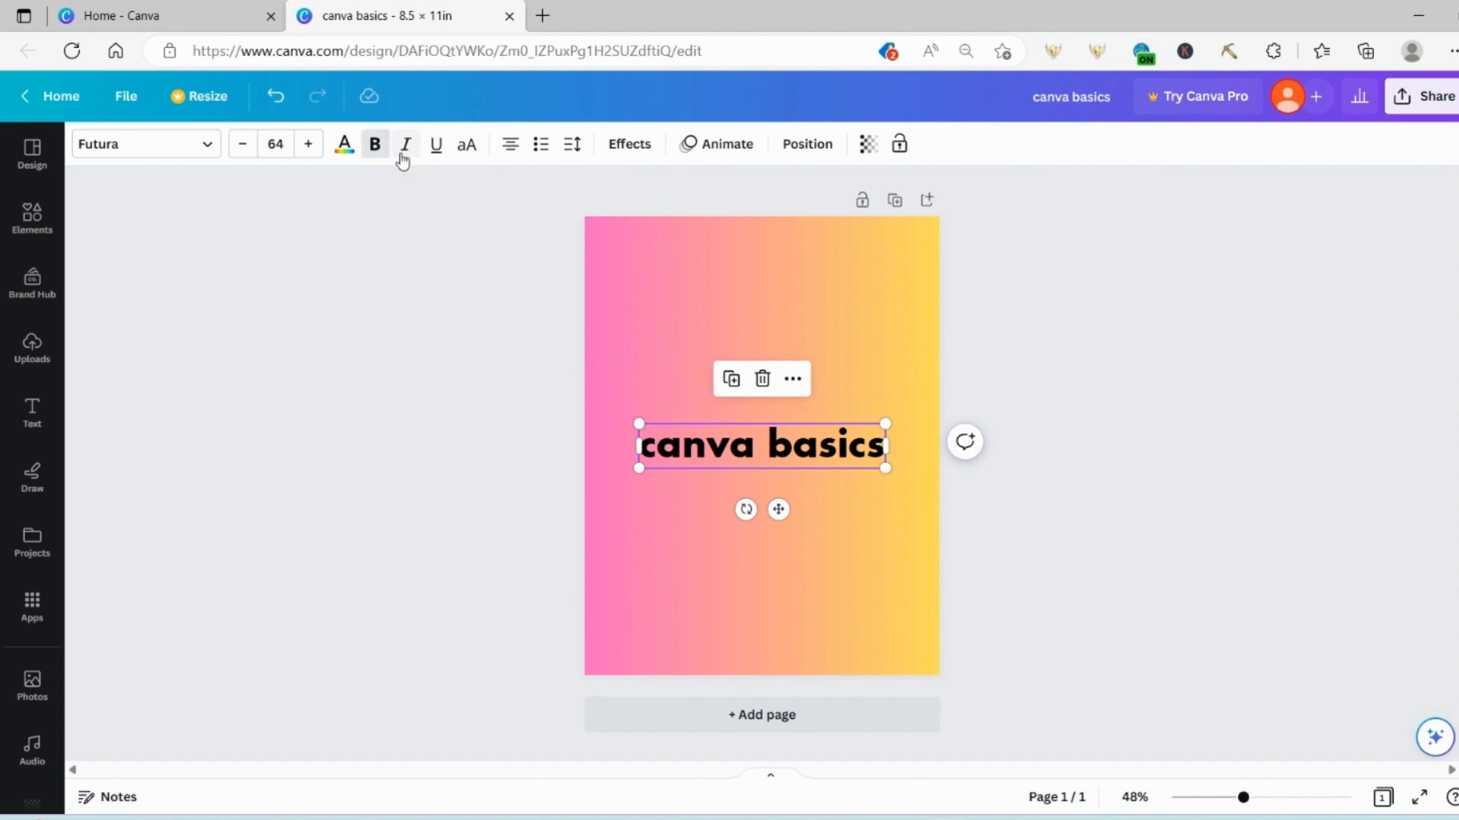
click(407, 154)
click(435, 152)
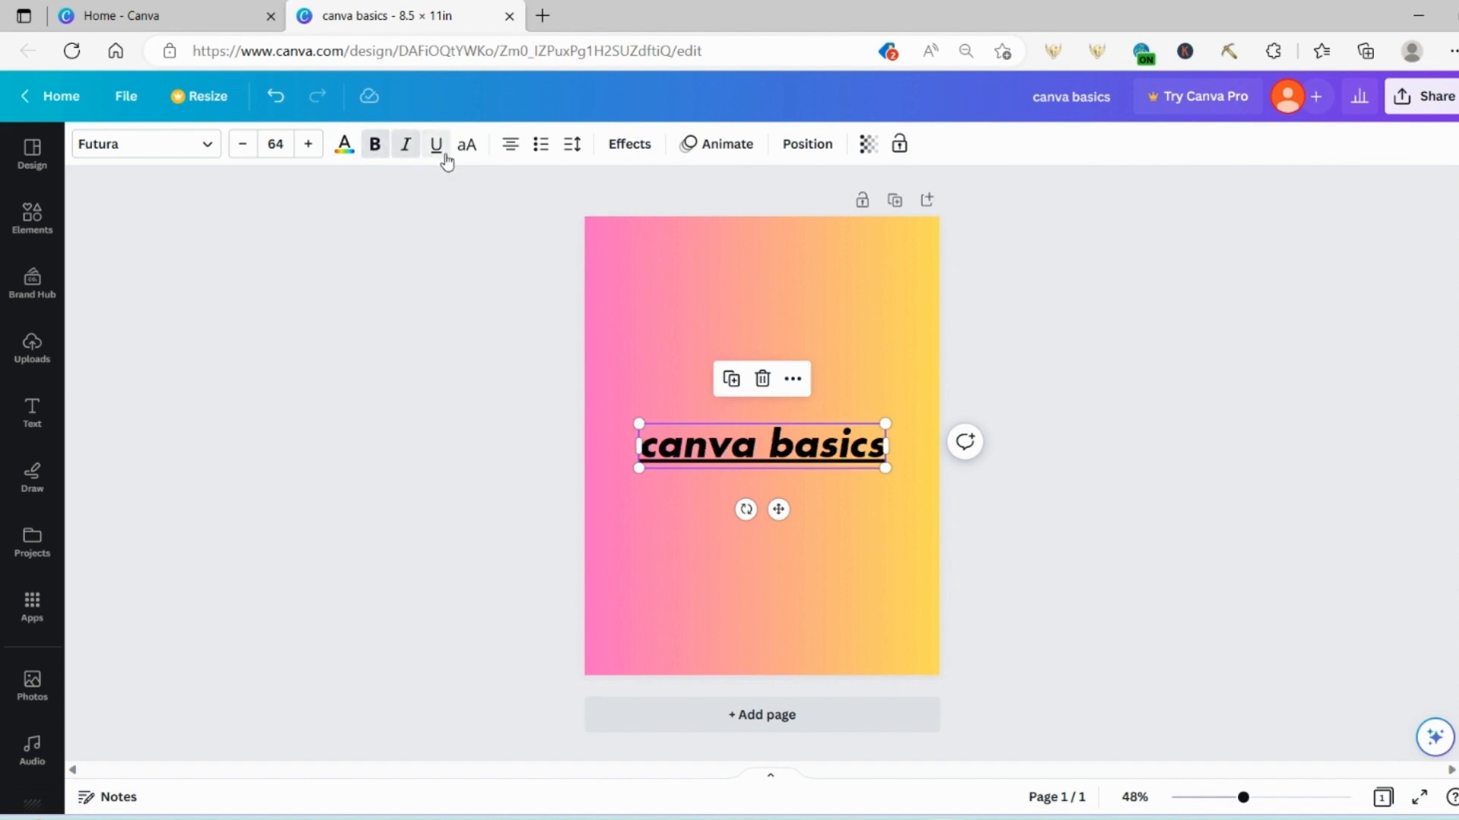
click(466, 152)
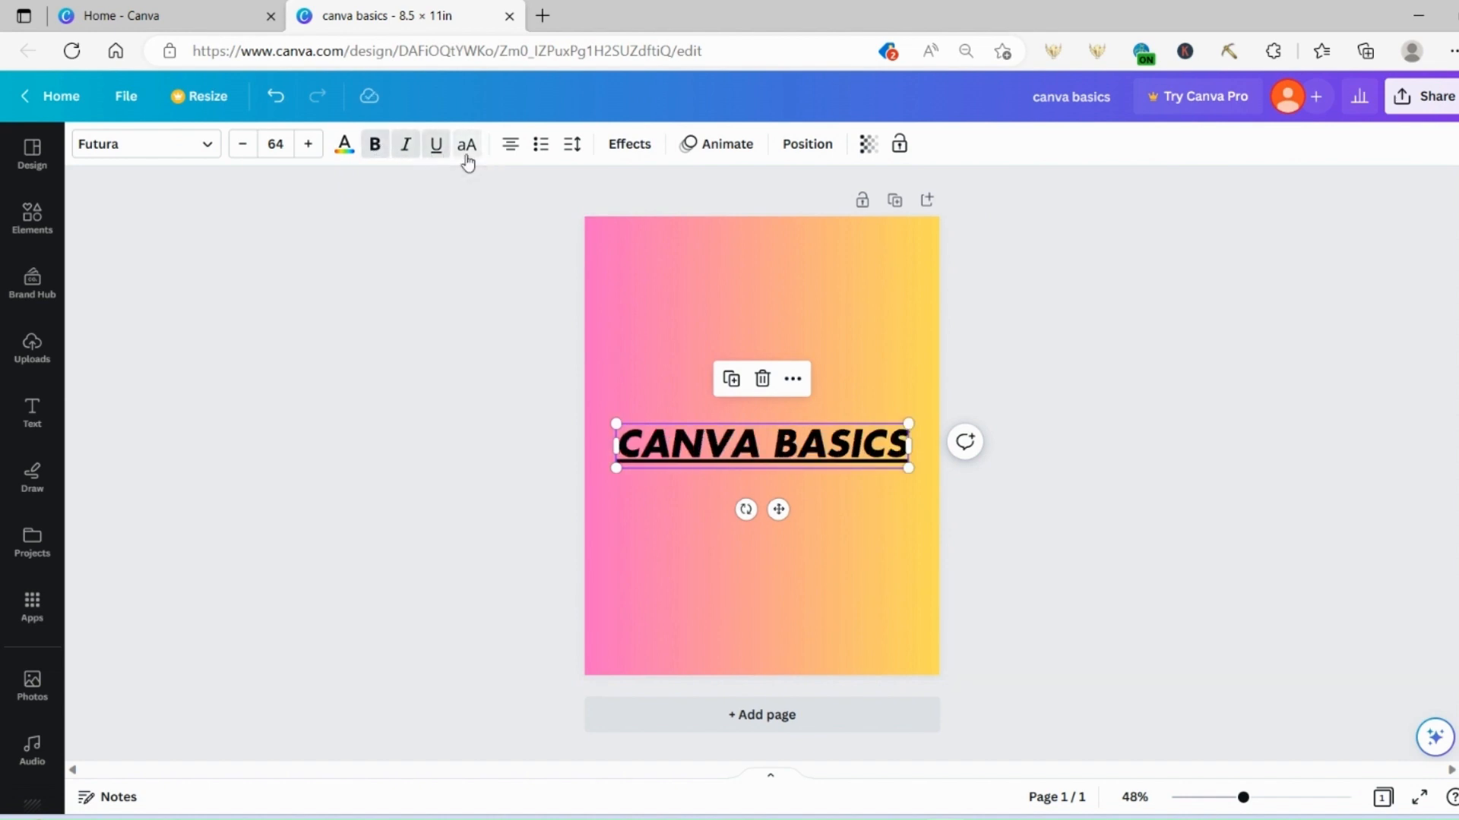
click(466, 152)
click(467, 152)
Apply the Outline effect to the heading with thickness 111 and a bright blue outline color.
click(627, 146)
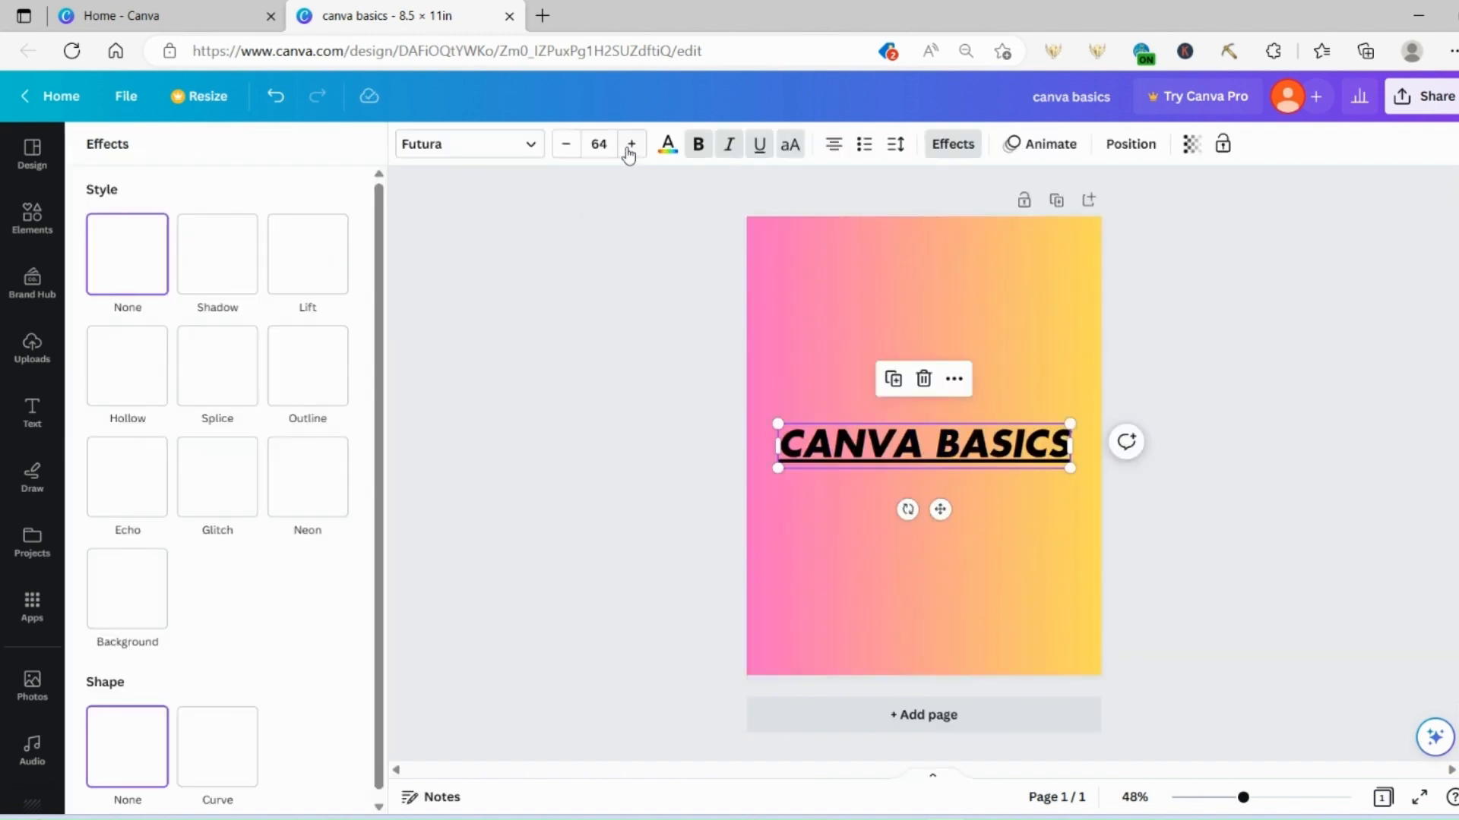
click(302, 365)
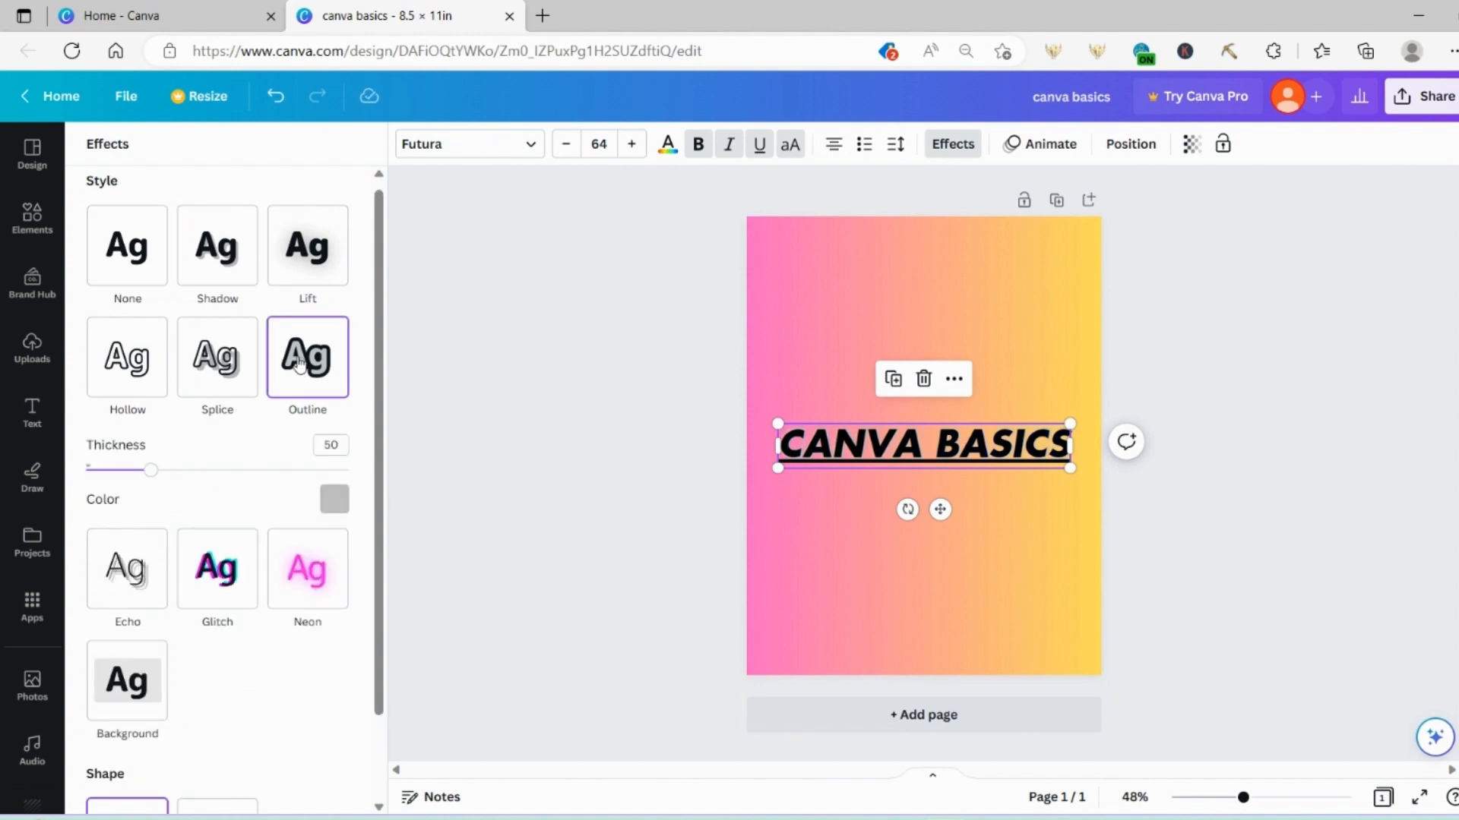
drag(154, 484, 232, 480)
click(334, 499)
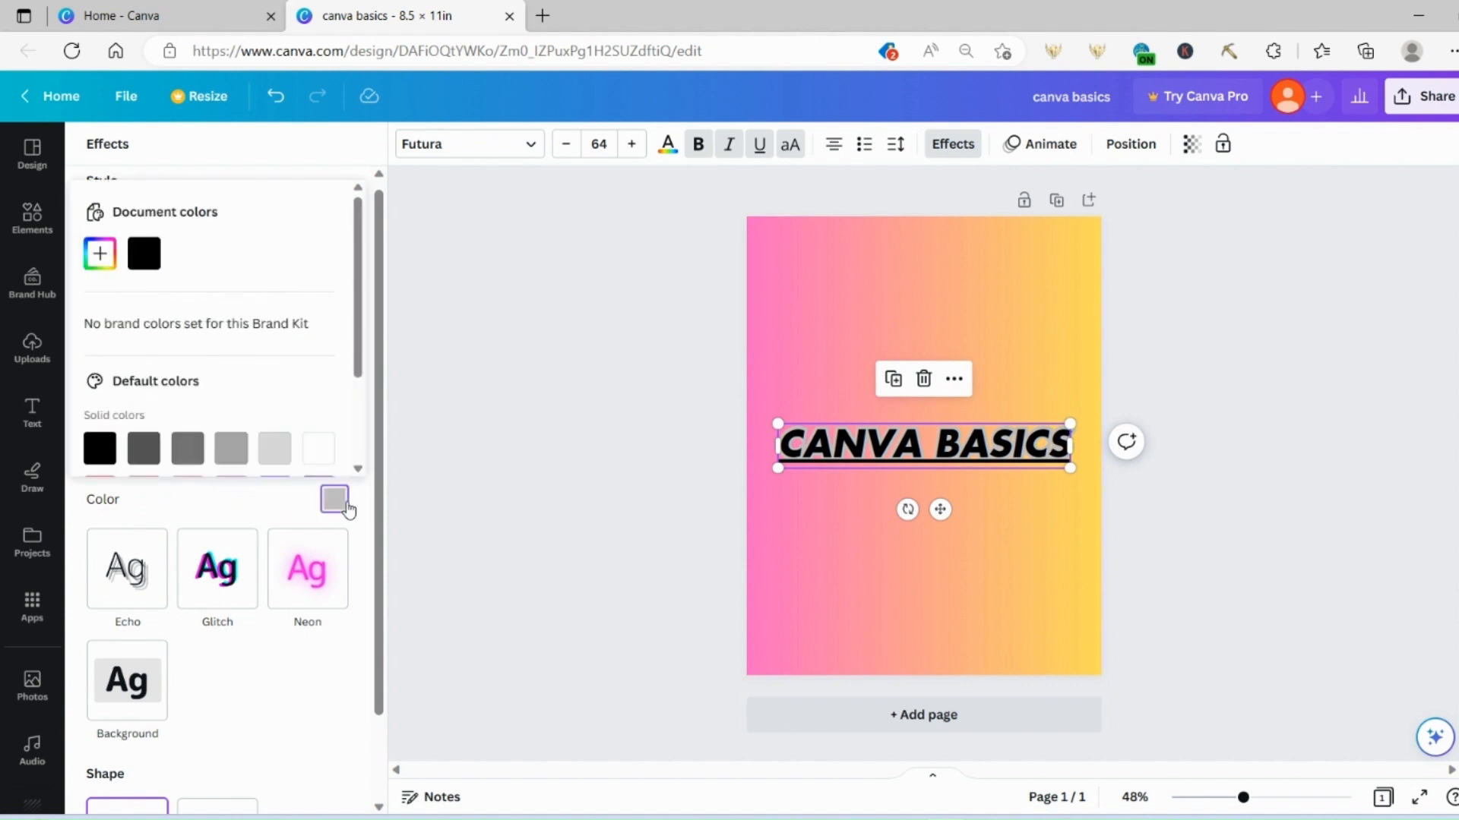
scroll(274, 386, down, 2)
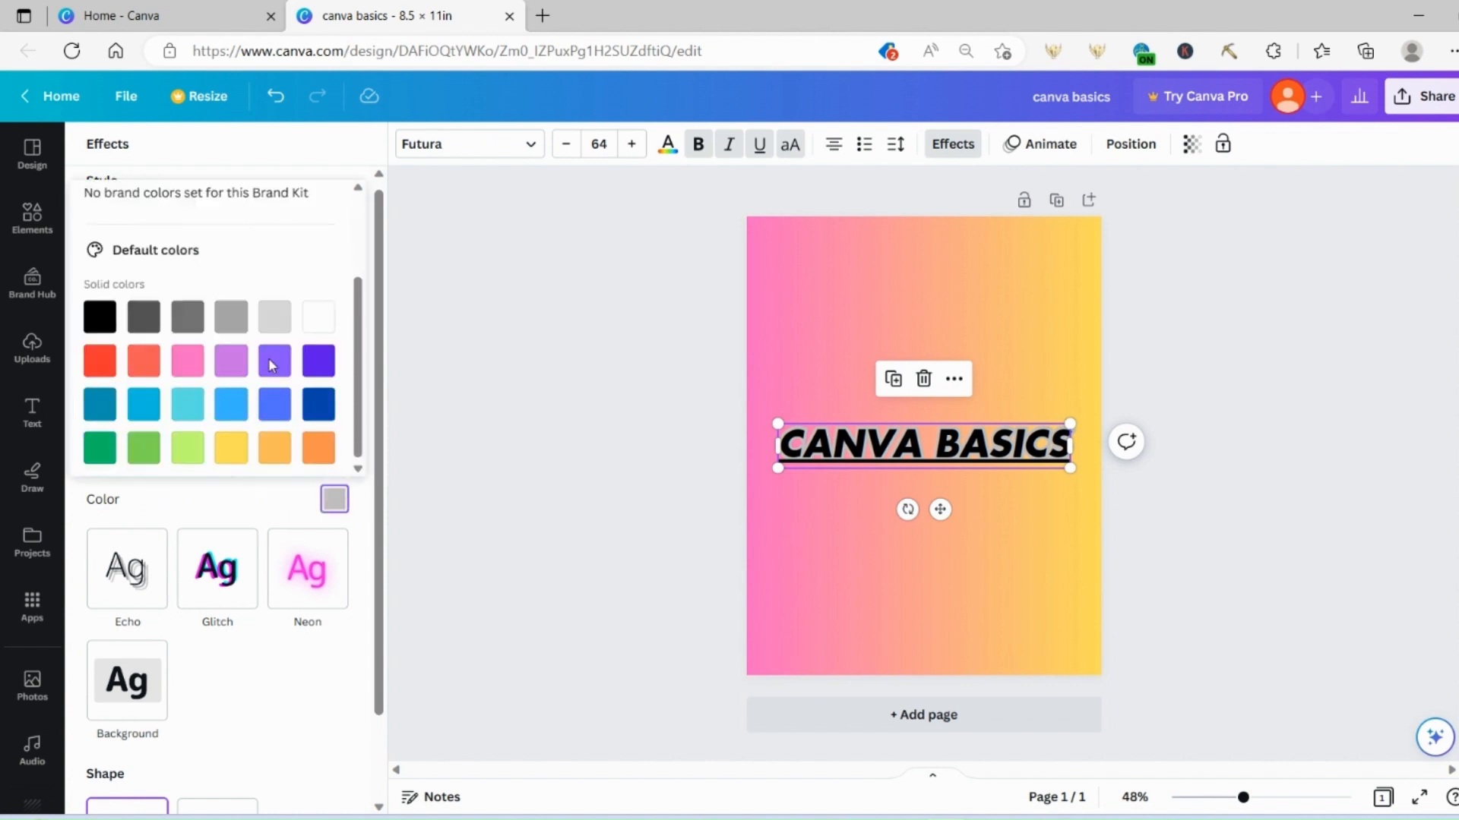
click(134, 408)
scroll(222, 756, down, 2)
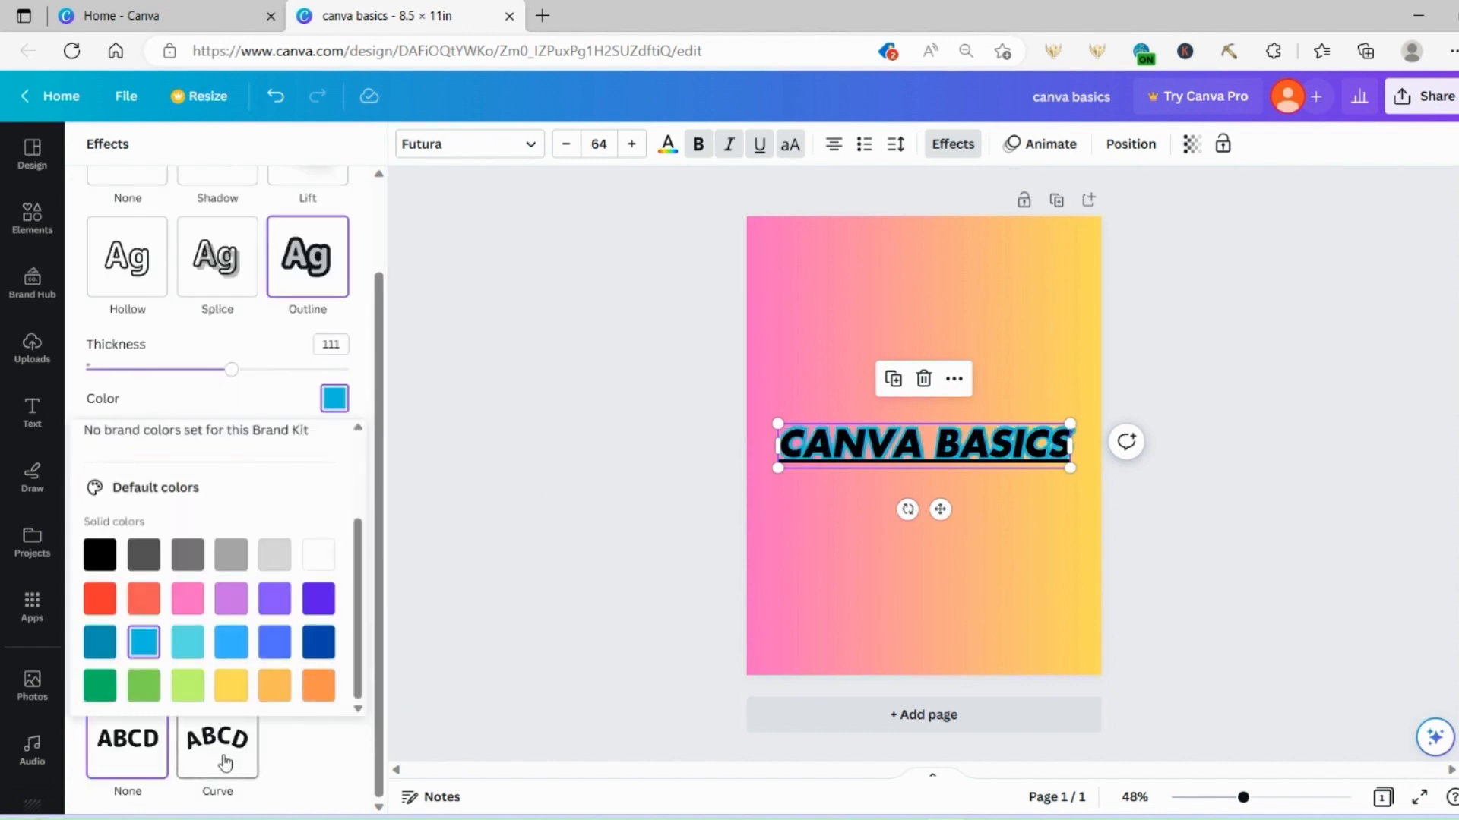
click(602, 646)
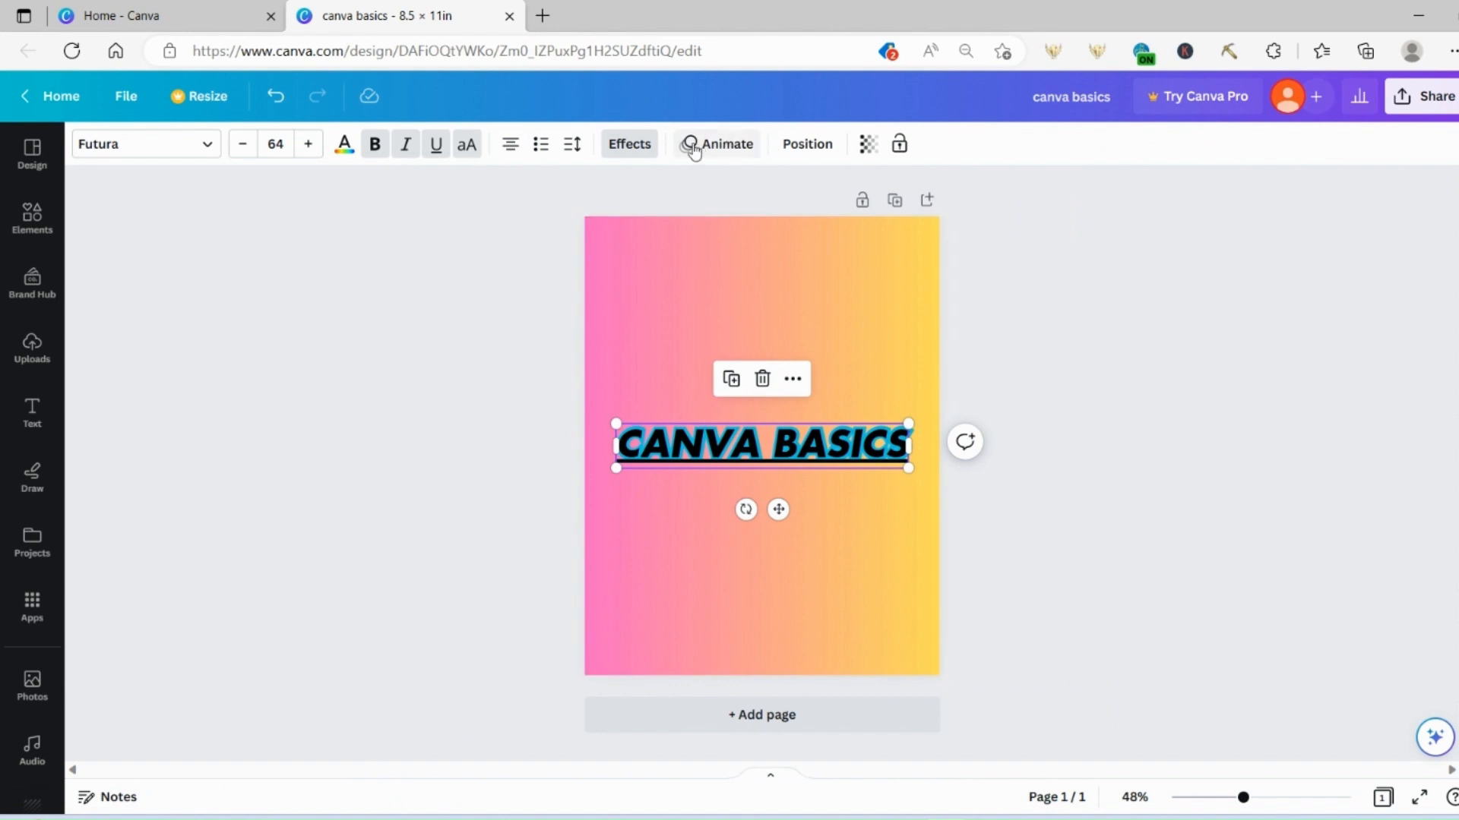
Bend the heading into an upward arch with the Curve shape, setting the curve to about 45.
click(630, 143)
scroll(213, 585, down, 2)
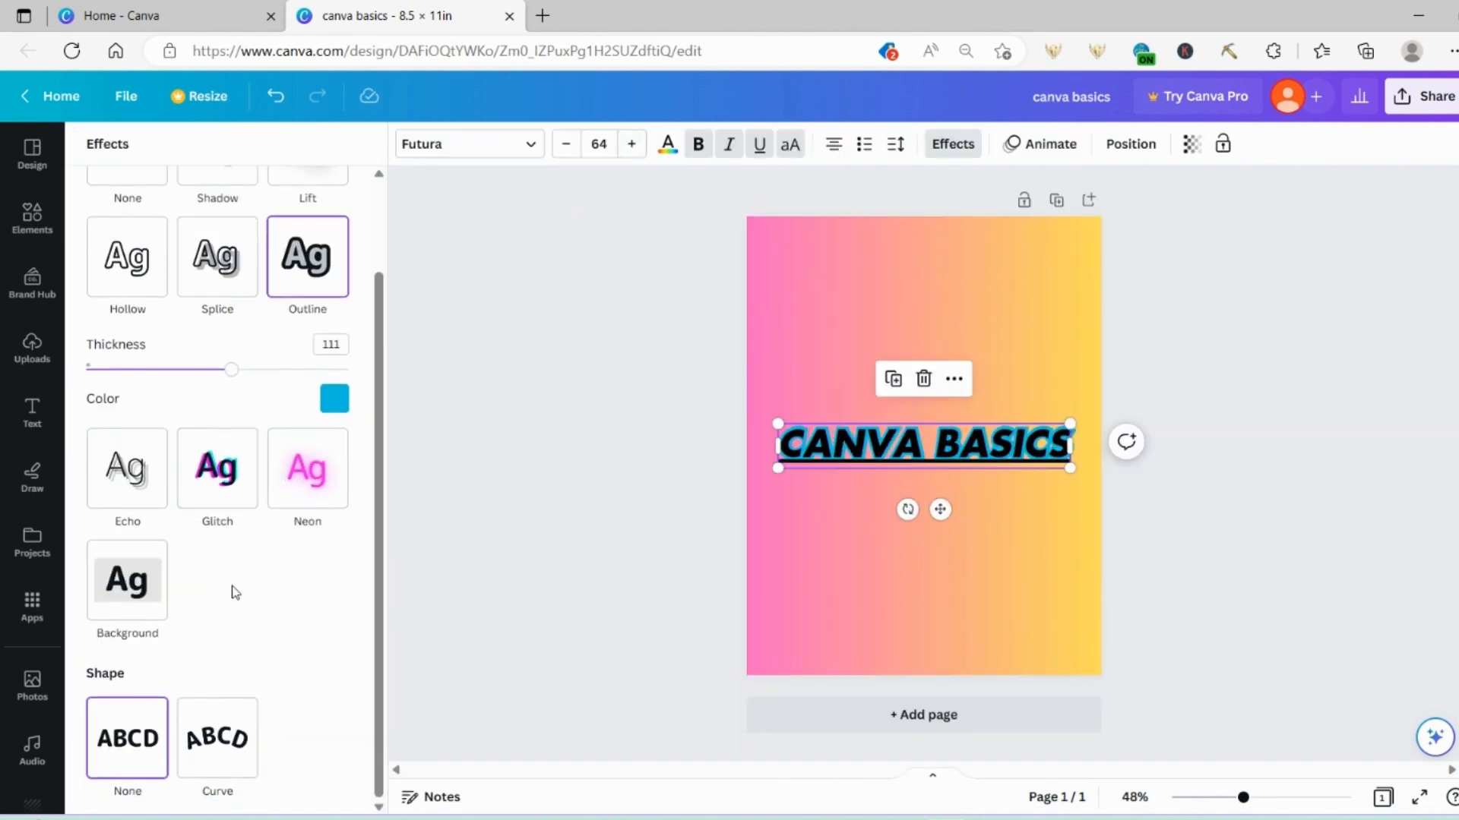
click(224, 762)
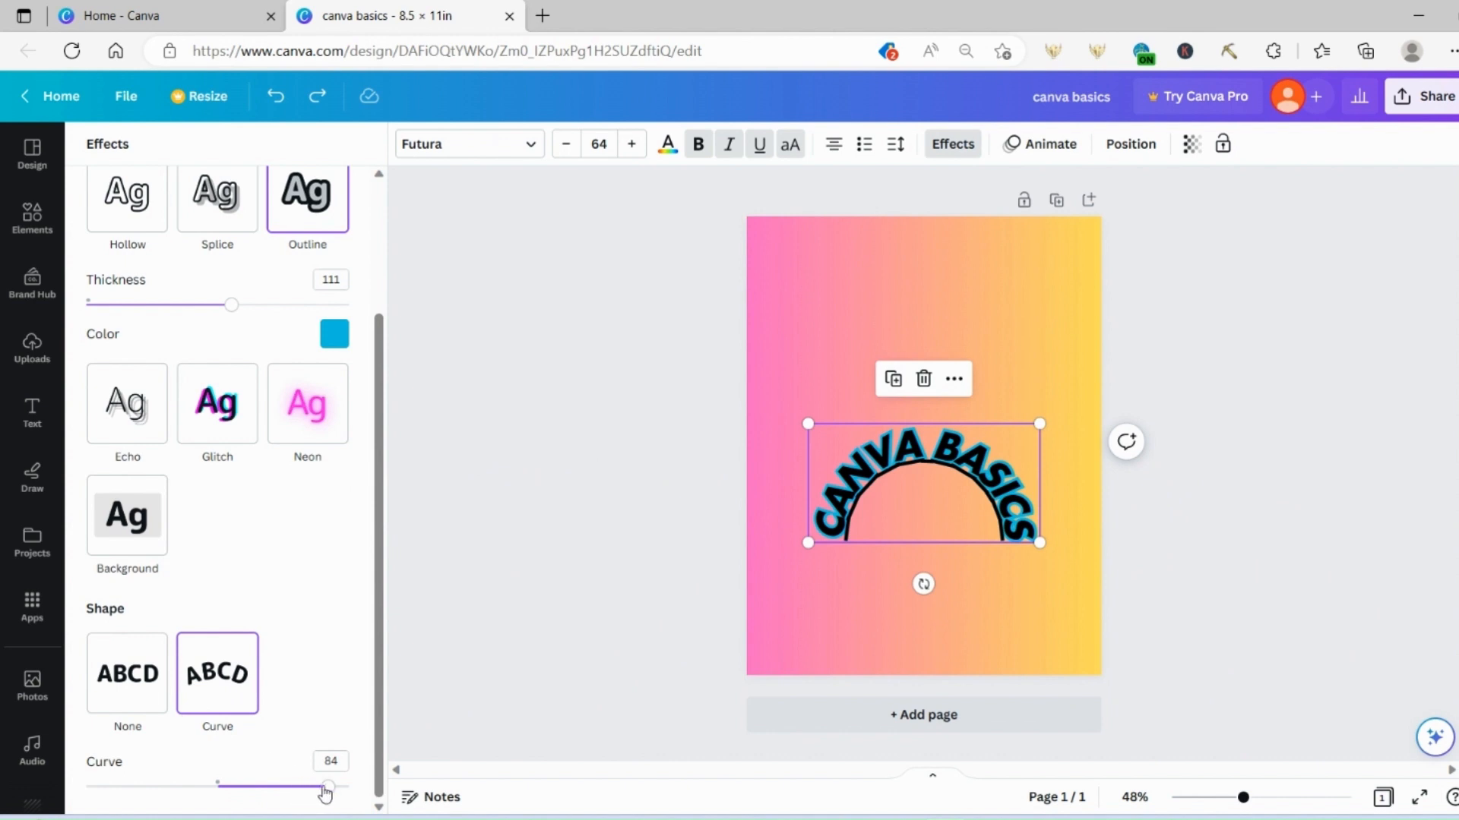
drag(325, 793, 287, 810)
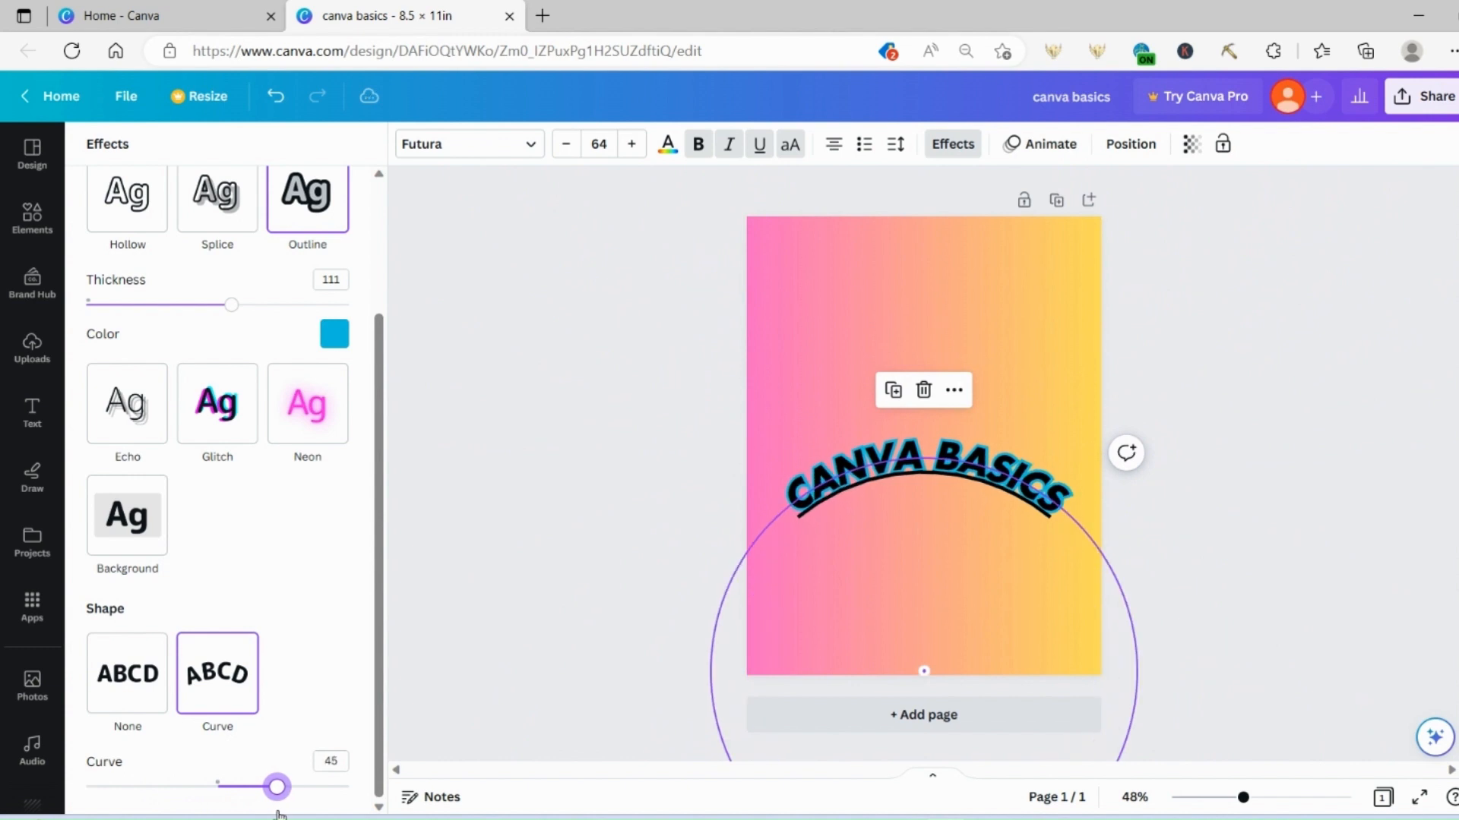
Enlarge the curved heading to font size 70.3 and rotate it to nearly level across the middle of the page.
drag(1073, 523, 1099, 575)
drag(1059, 560, 1084, 593)
drag(937, 575, 879, 553)
click(1248, 525)
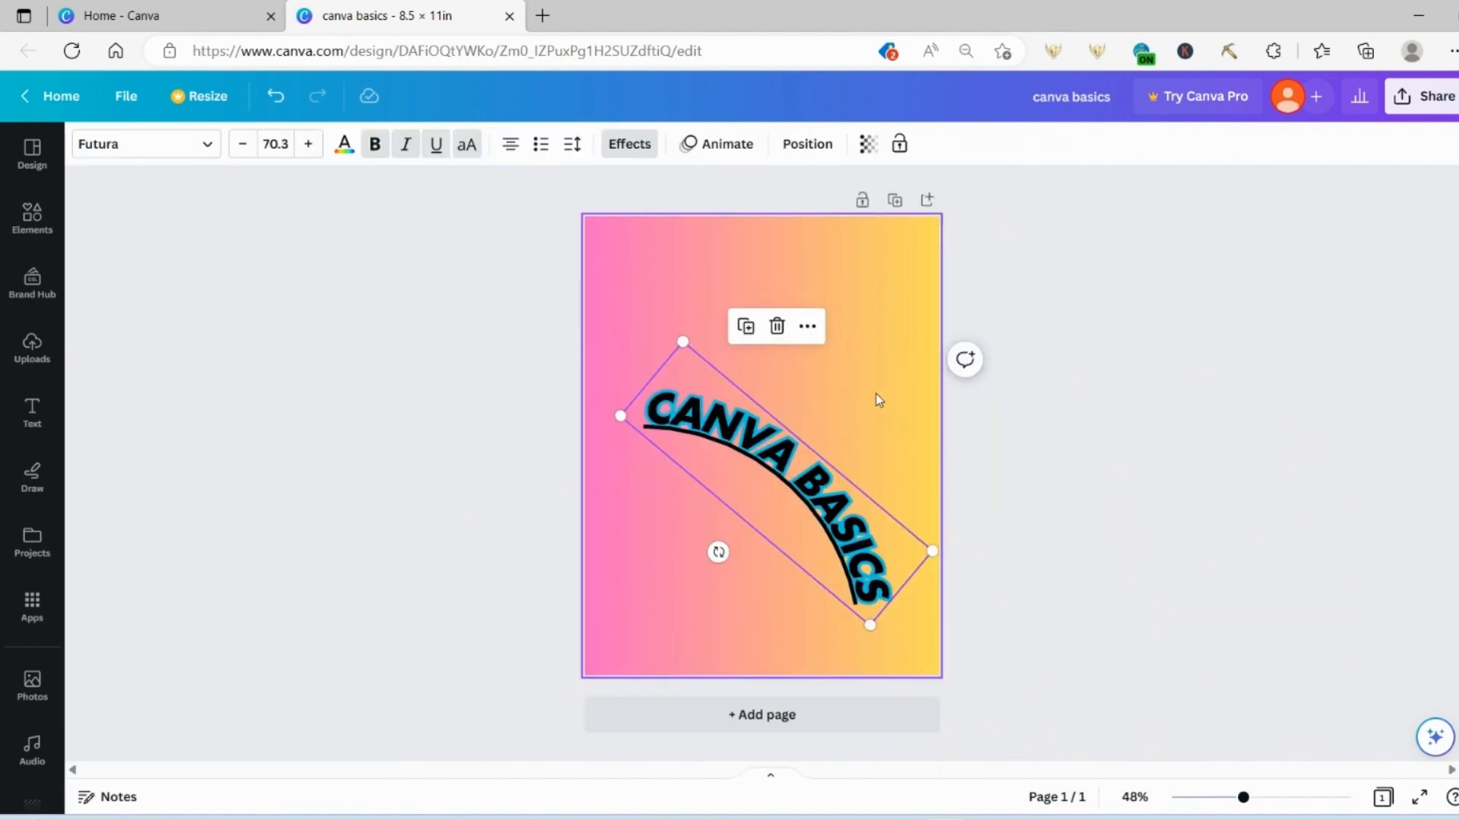
drag(717, 552, 775, 534)
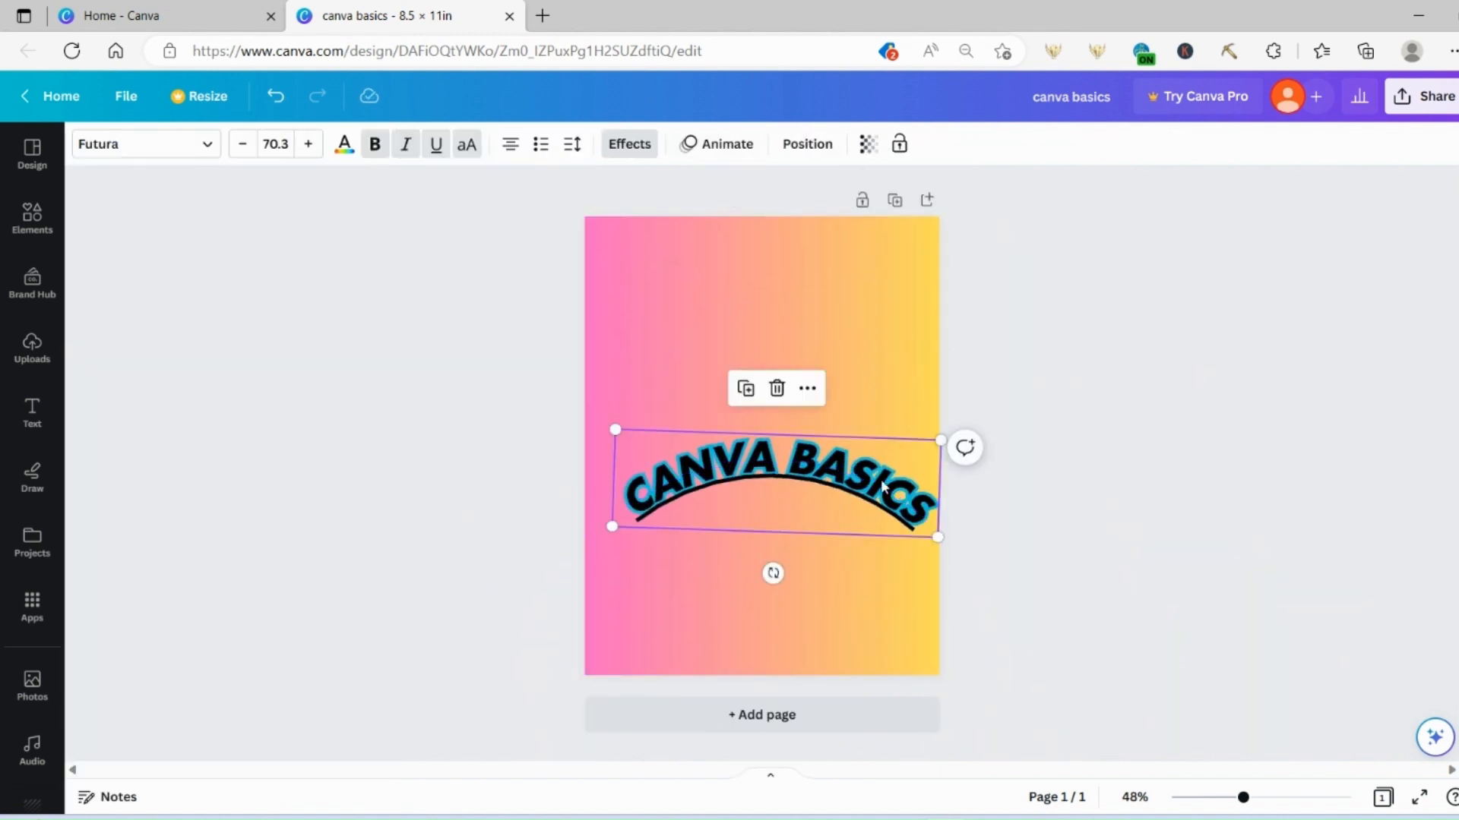
Lower the opacity of the curved heading so the gradient background shows through it.
click(868, 143)
drag(869, 221, 762, 223)
click(1072, 290)
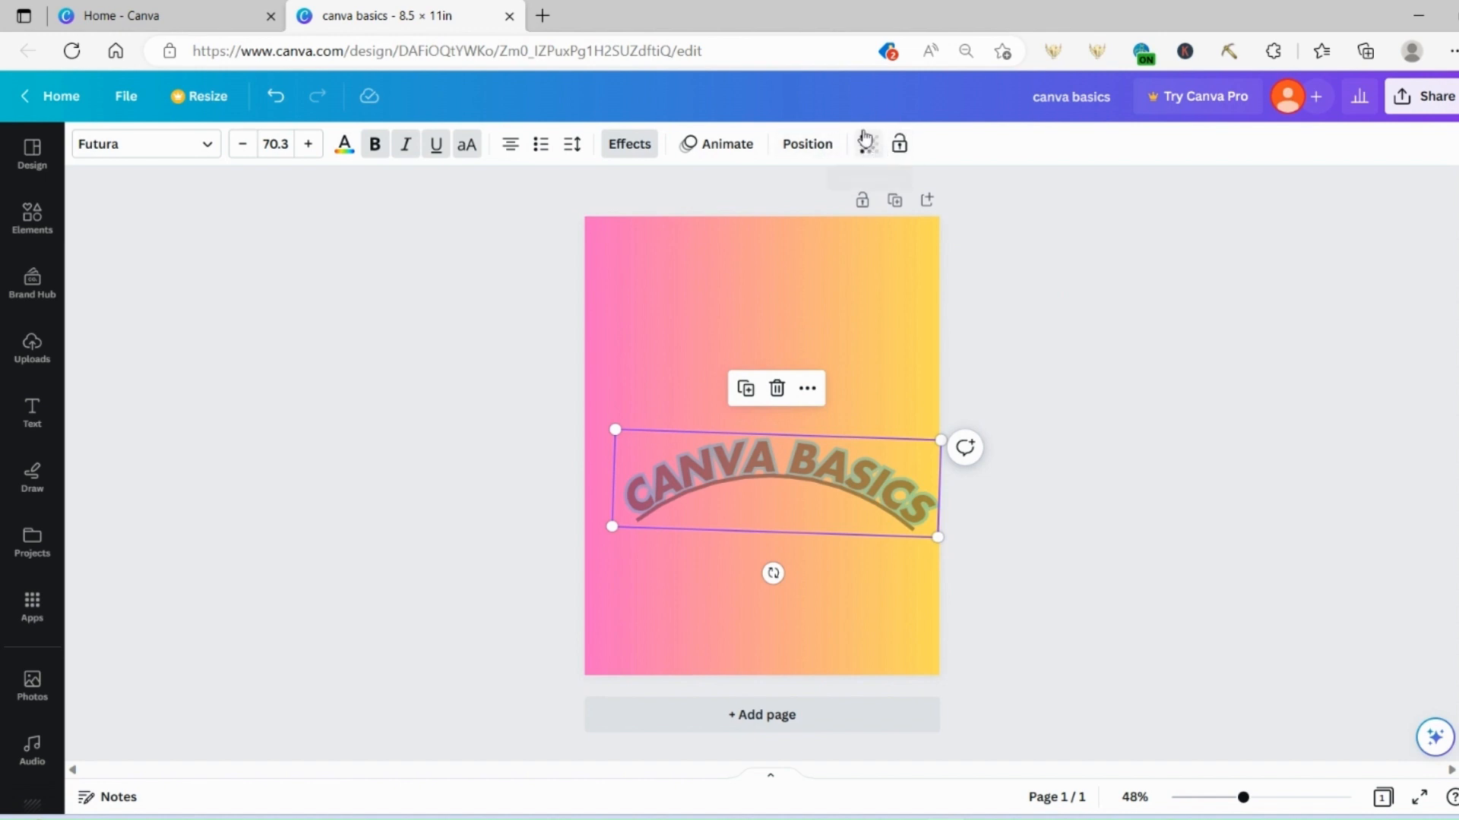
click(1038, 537)
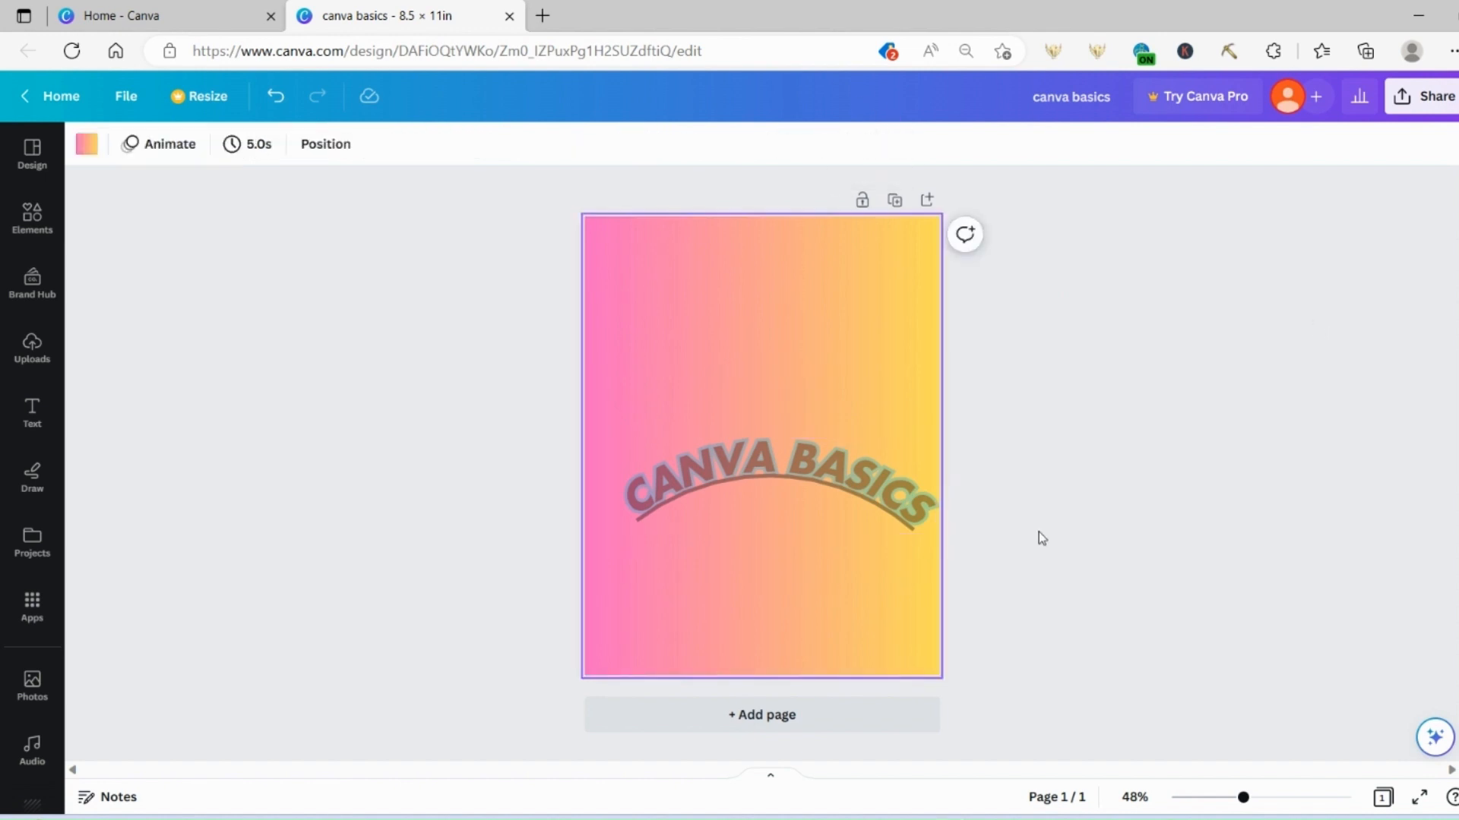
Look through the element library's categories, from lines and shapes to frames, grids and collections.
click(30, 222)
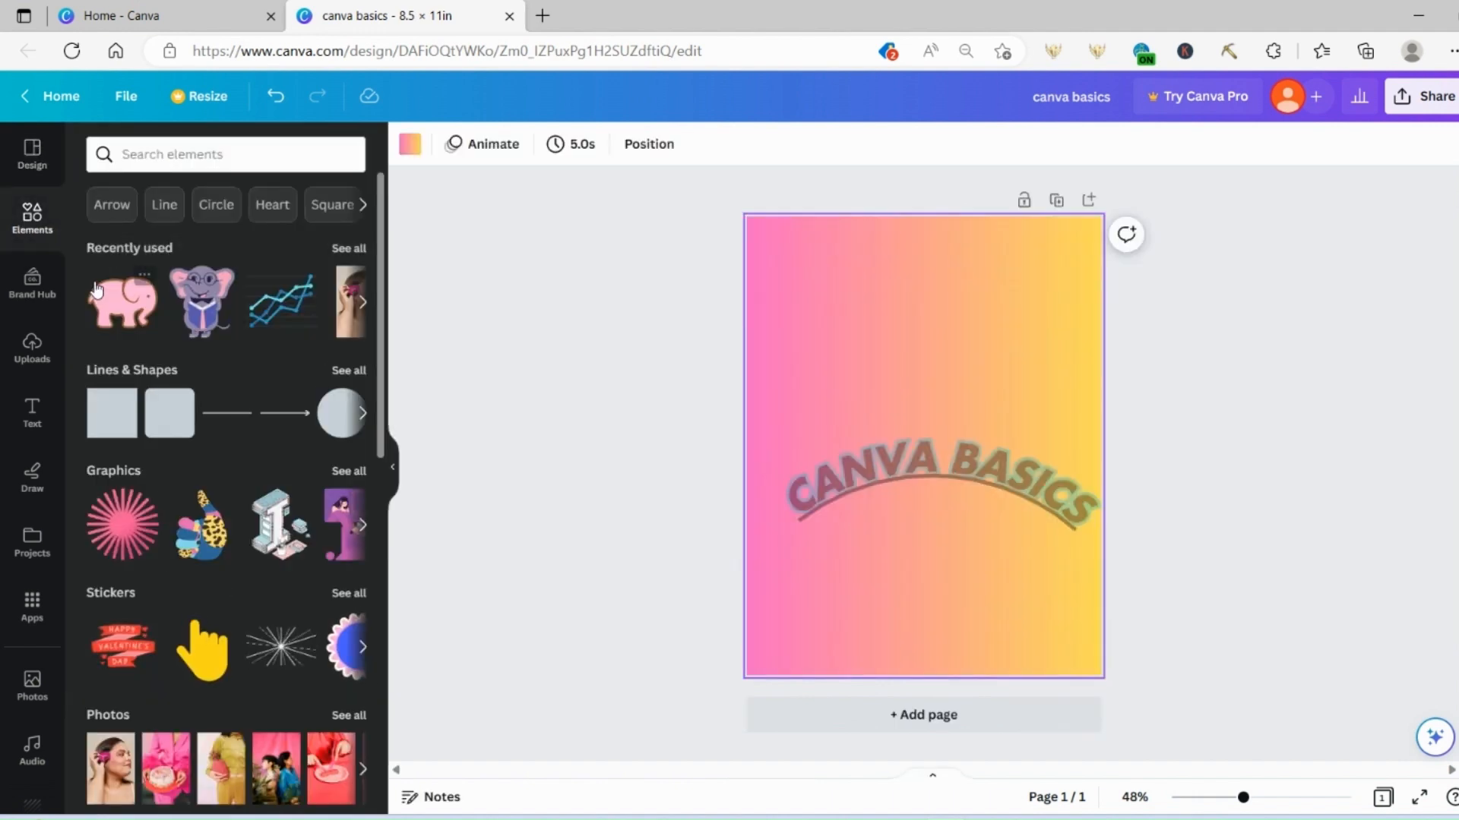
scroll(165, 321, down, 4)
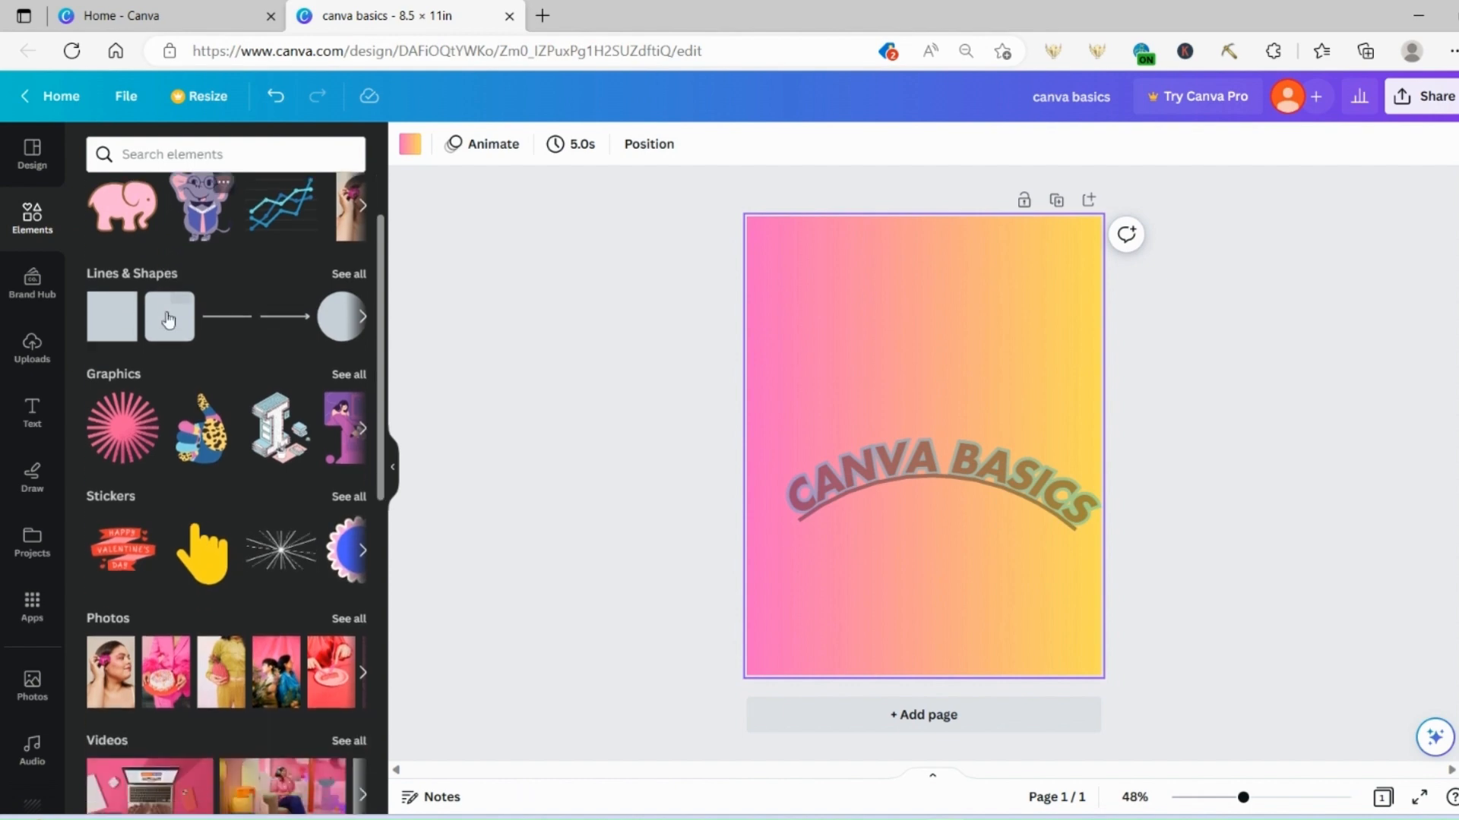
scroll(126, 628, down, 4)
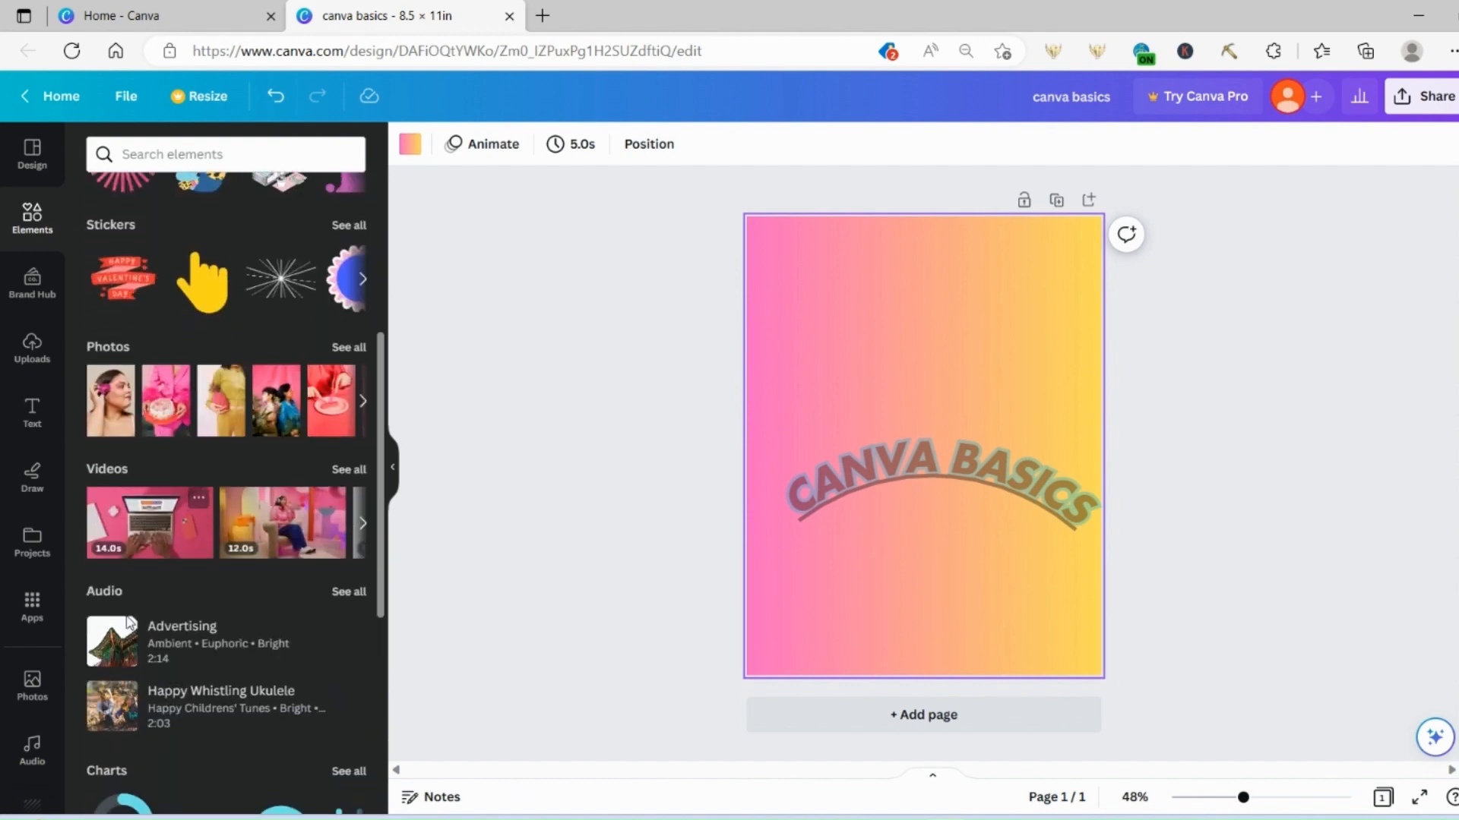
scroll(126, 627, down, 5)
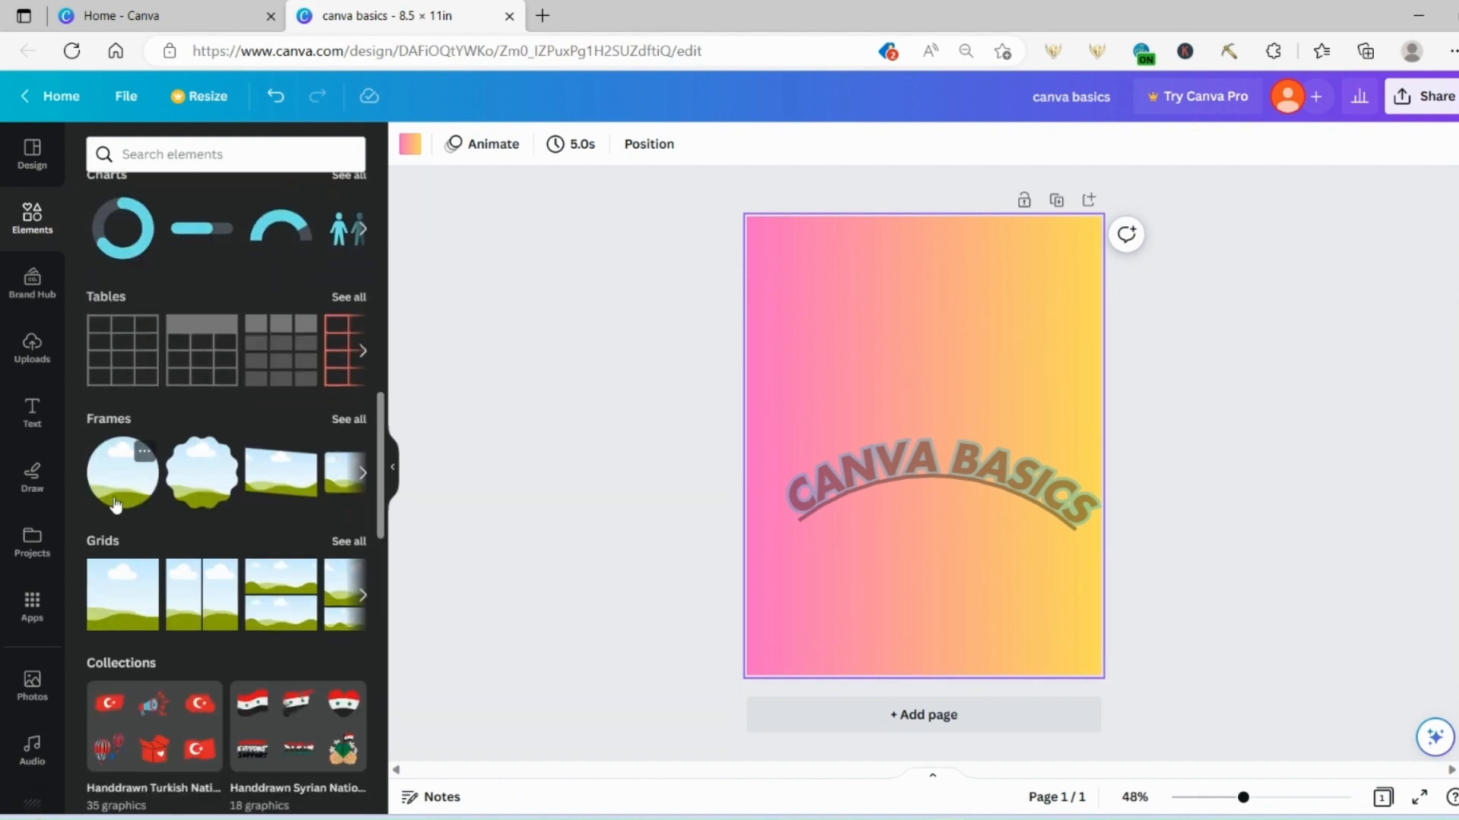
scroll(114, 505, down, 1)
scroll(114, 504, down, 6)
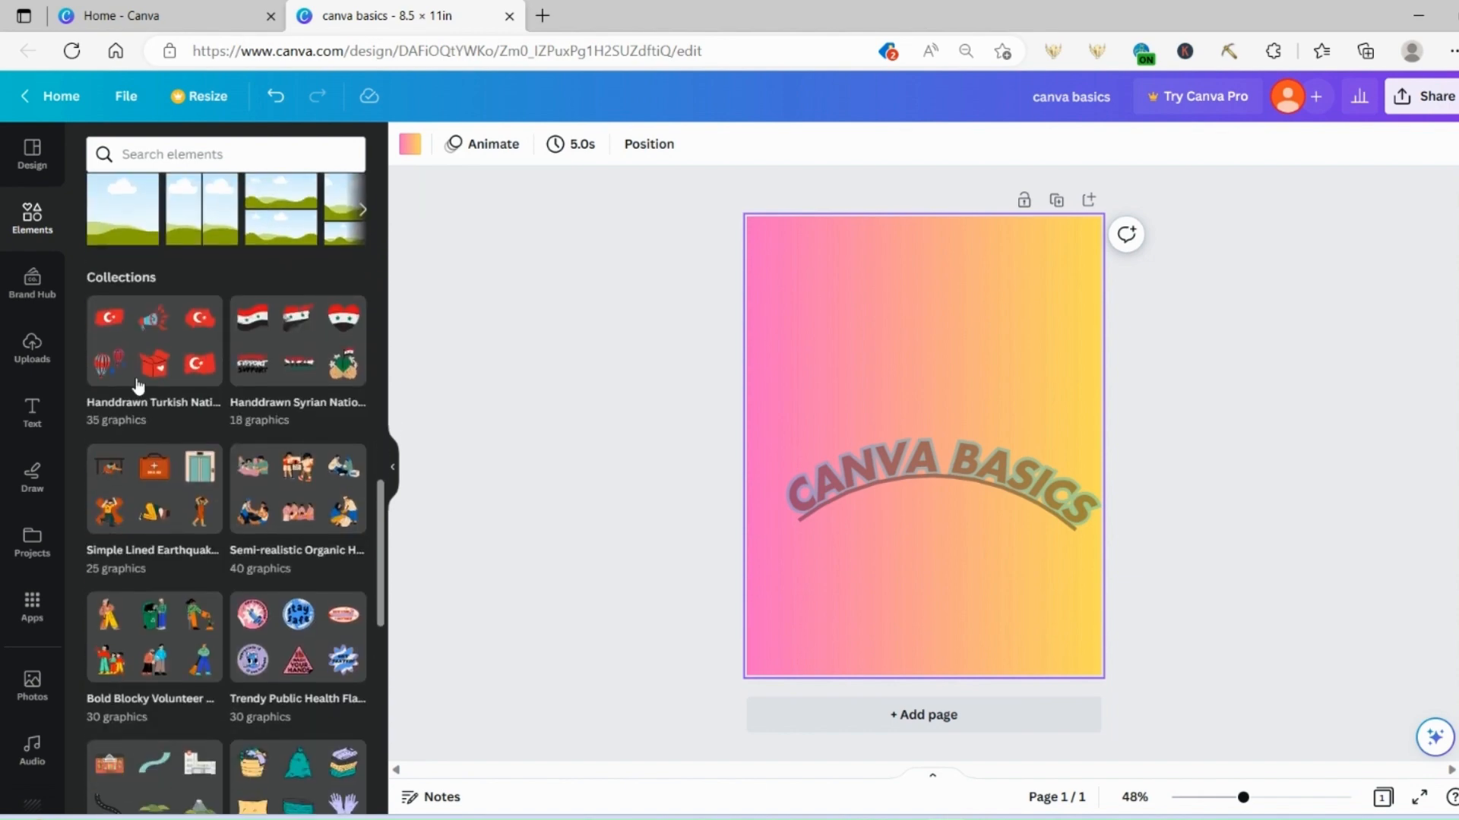
scroll(119, 433, down, 3)
scroll(120, 437, up, 16)
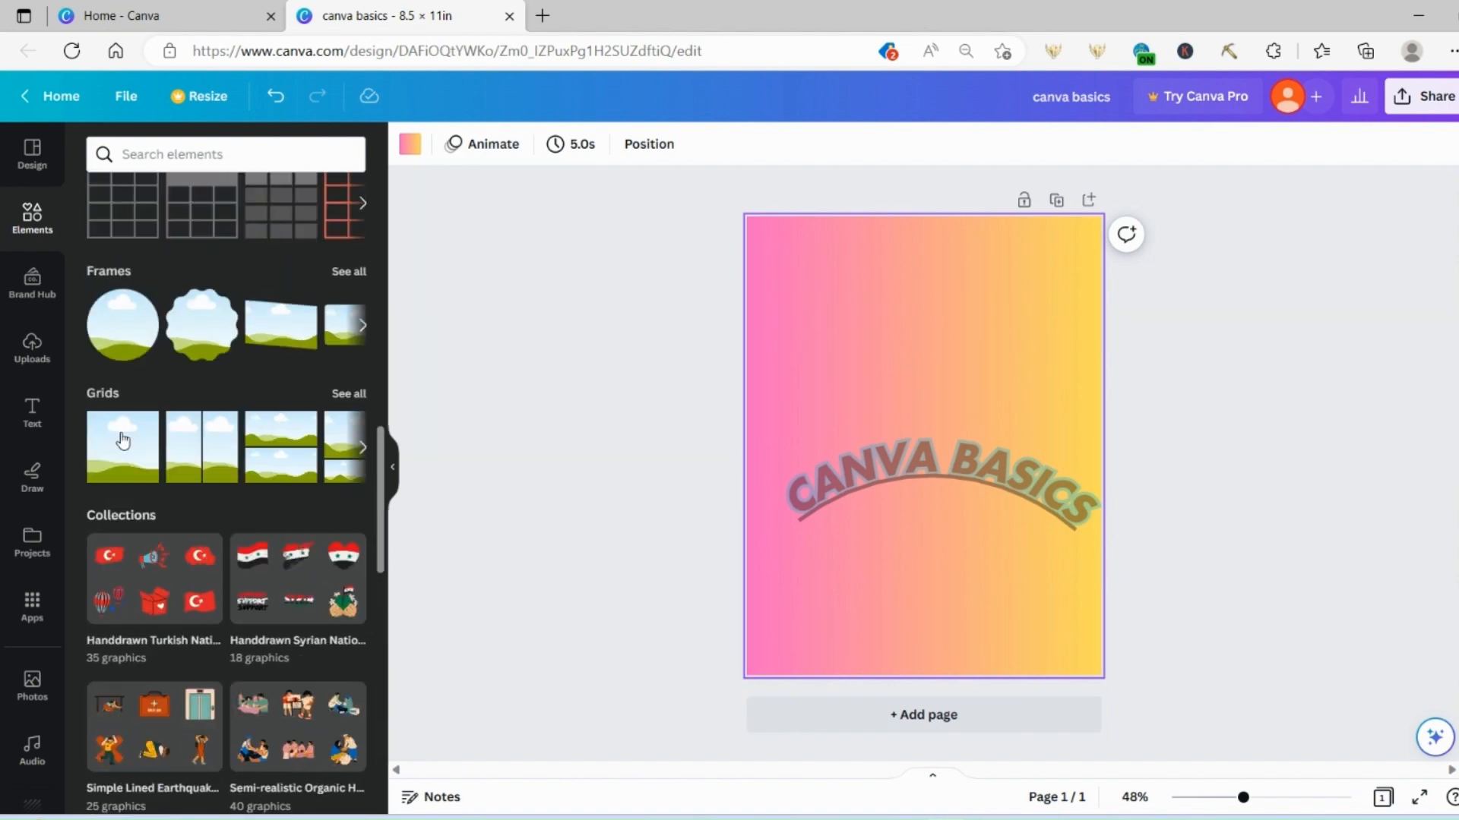
scroll(121, 441, up, 3)
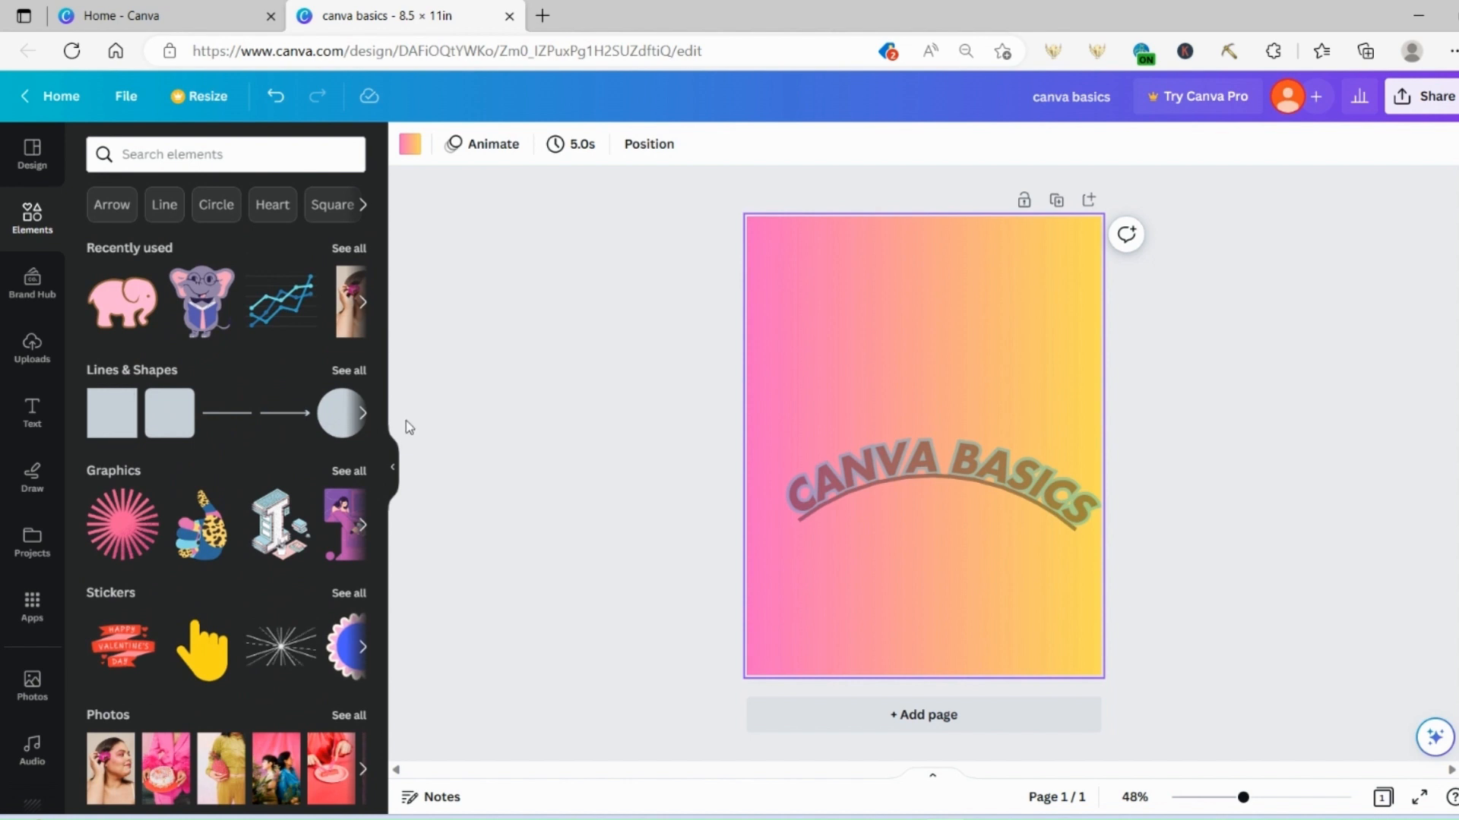
Search the graphics for "tree" and add the rounded green tree with the brown trunk to the page.
click(343, 471)
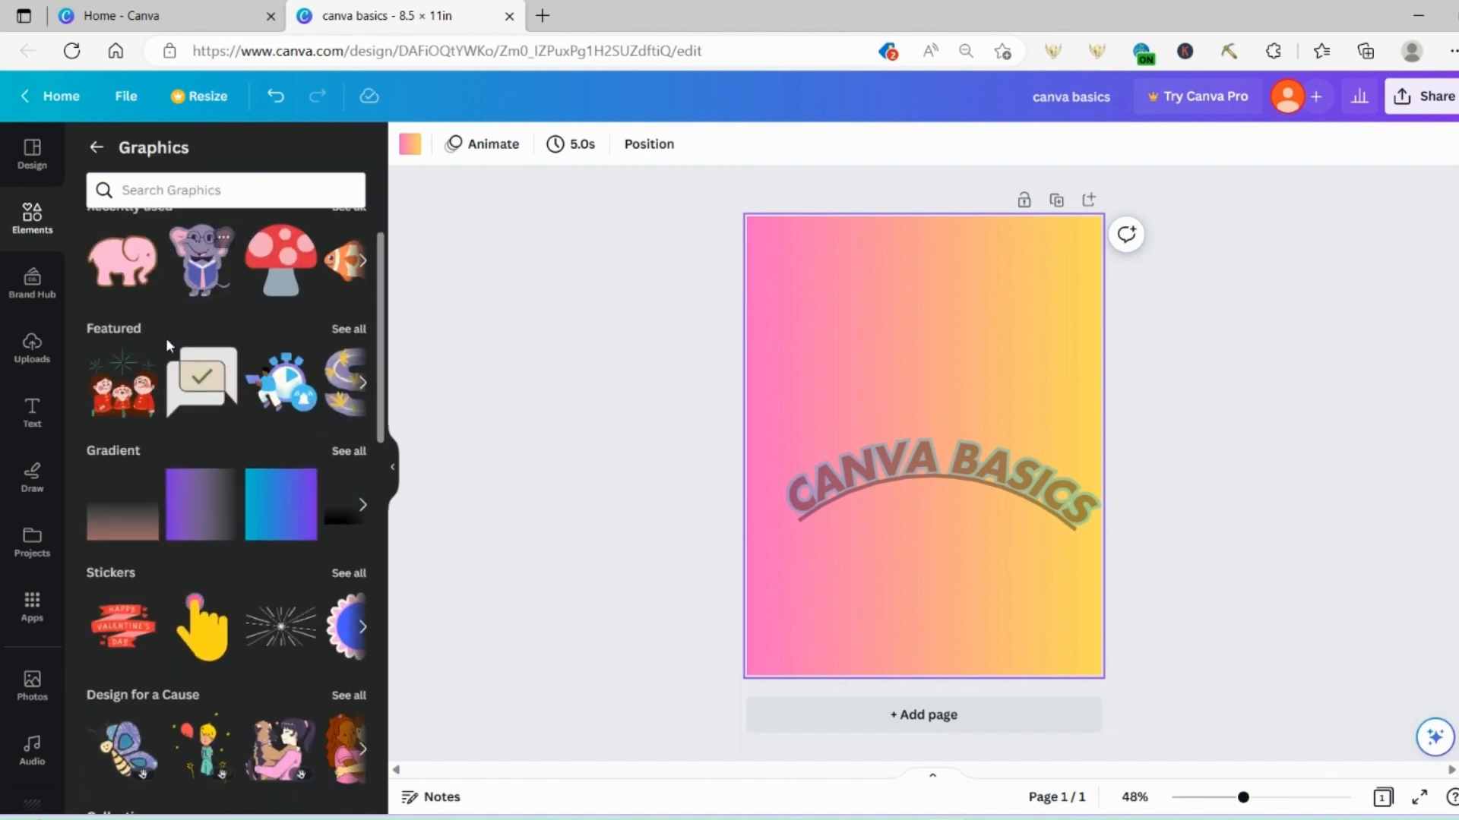
scroll(169, 348, down, 3)
scroll(168, 351, up, 5)
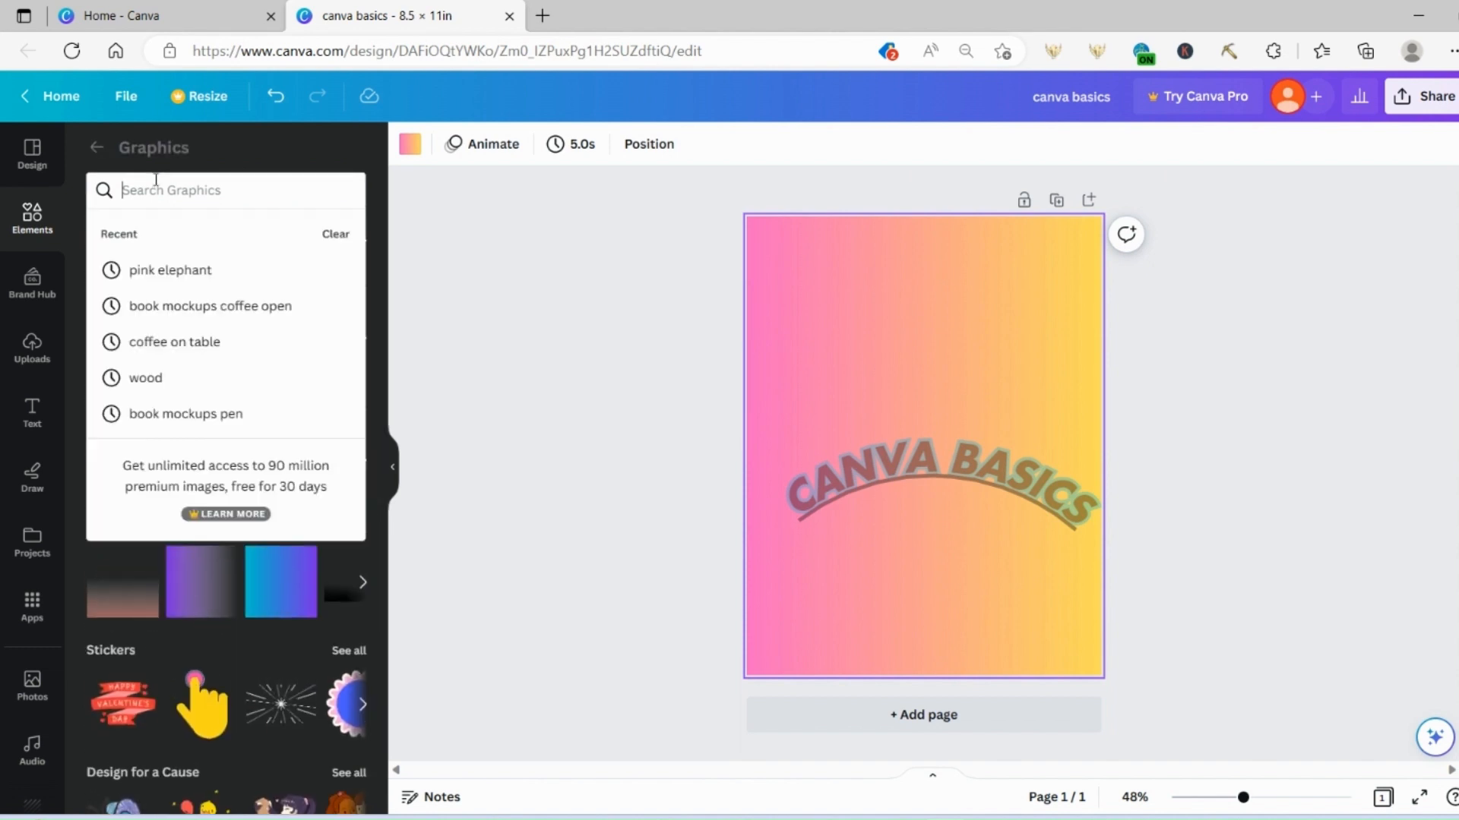
click(156, 187)
text(tree)
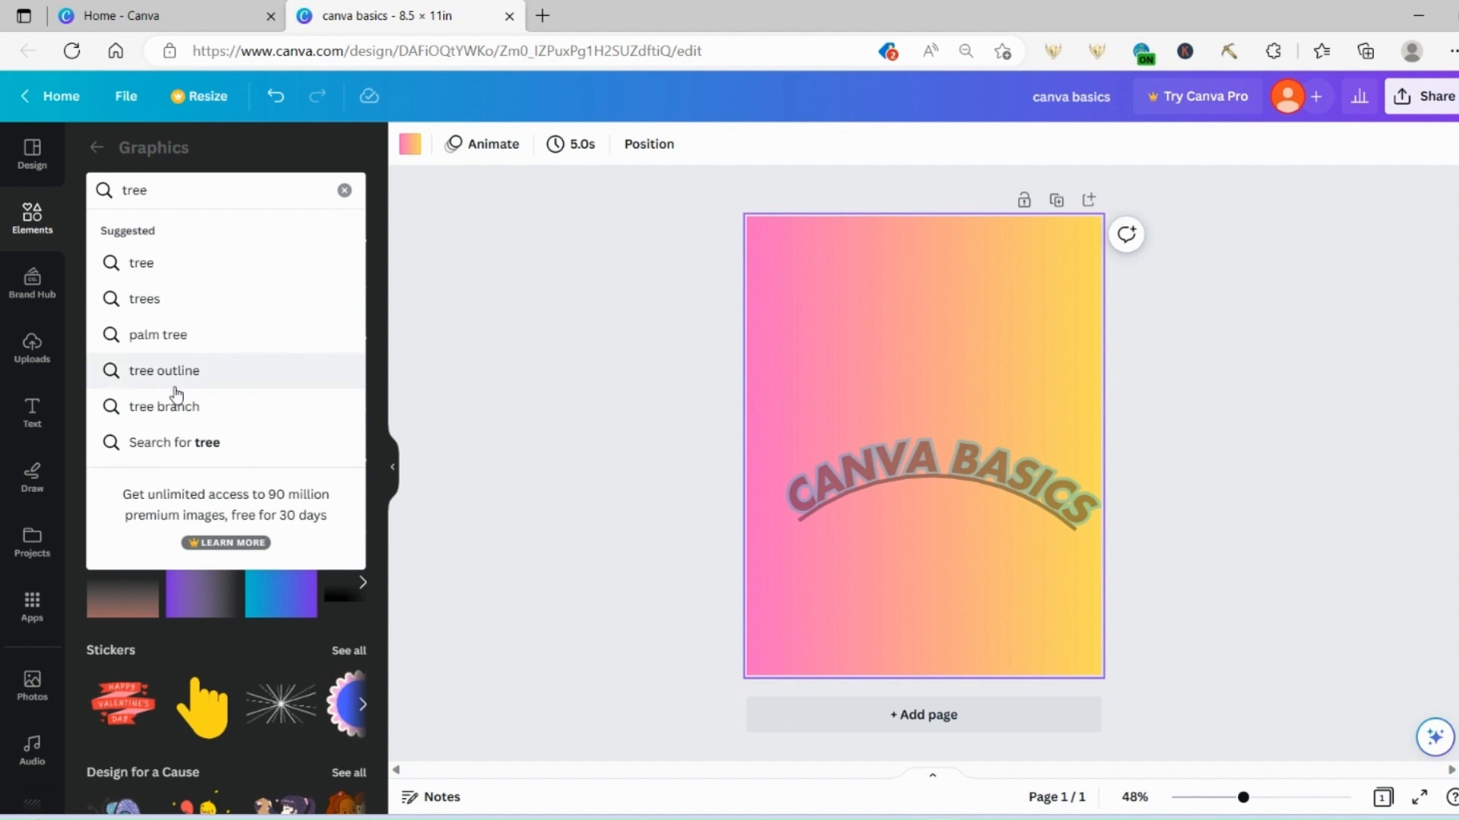
key(Return)
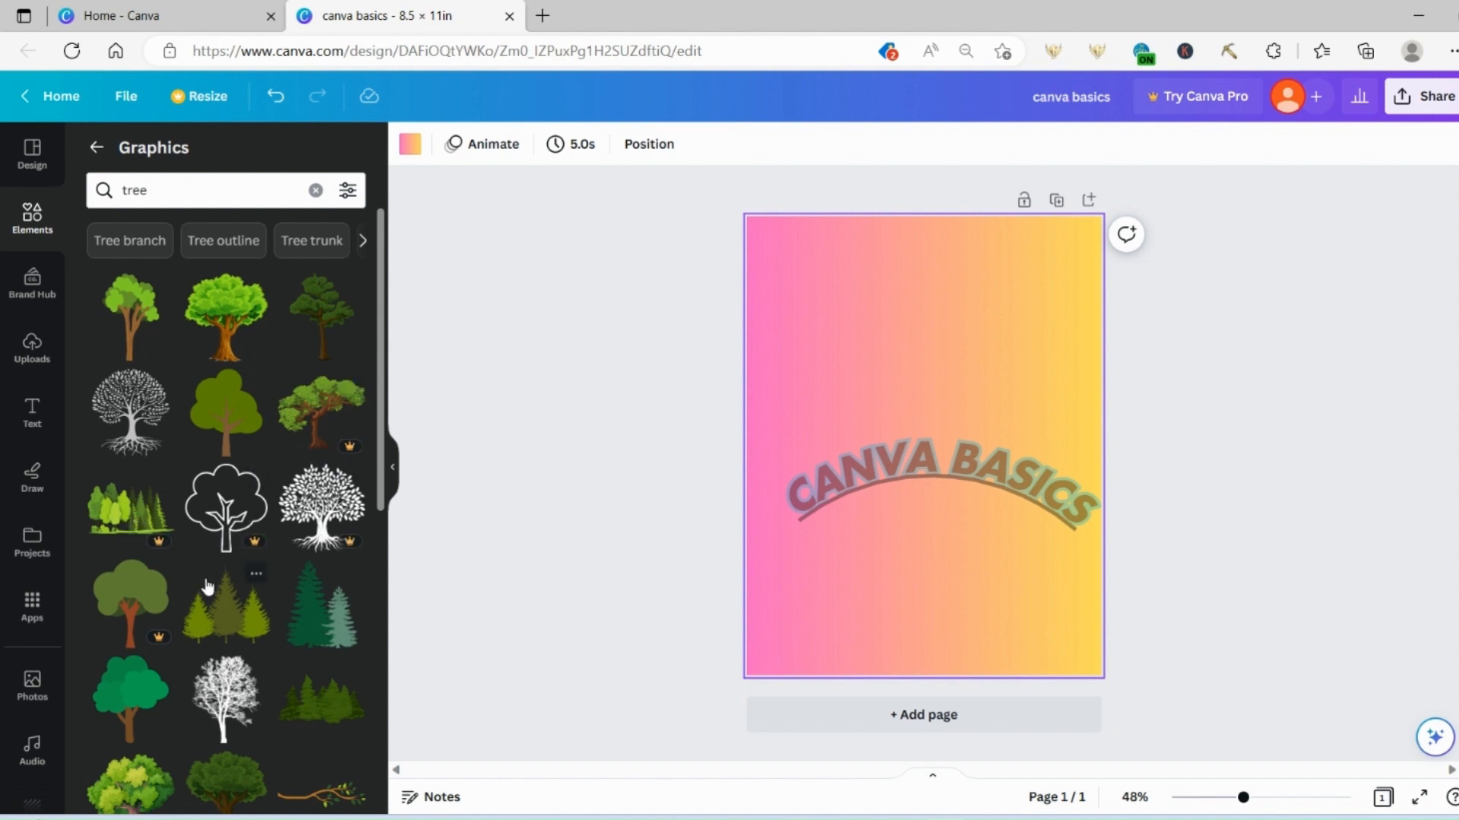
scroll(217, 611, down, 1)
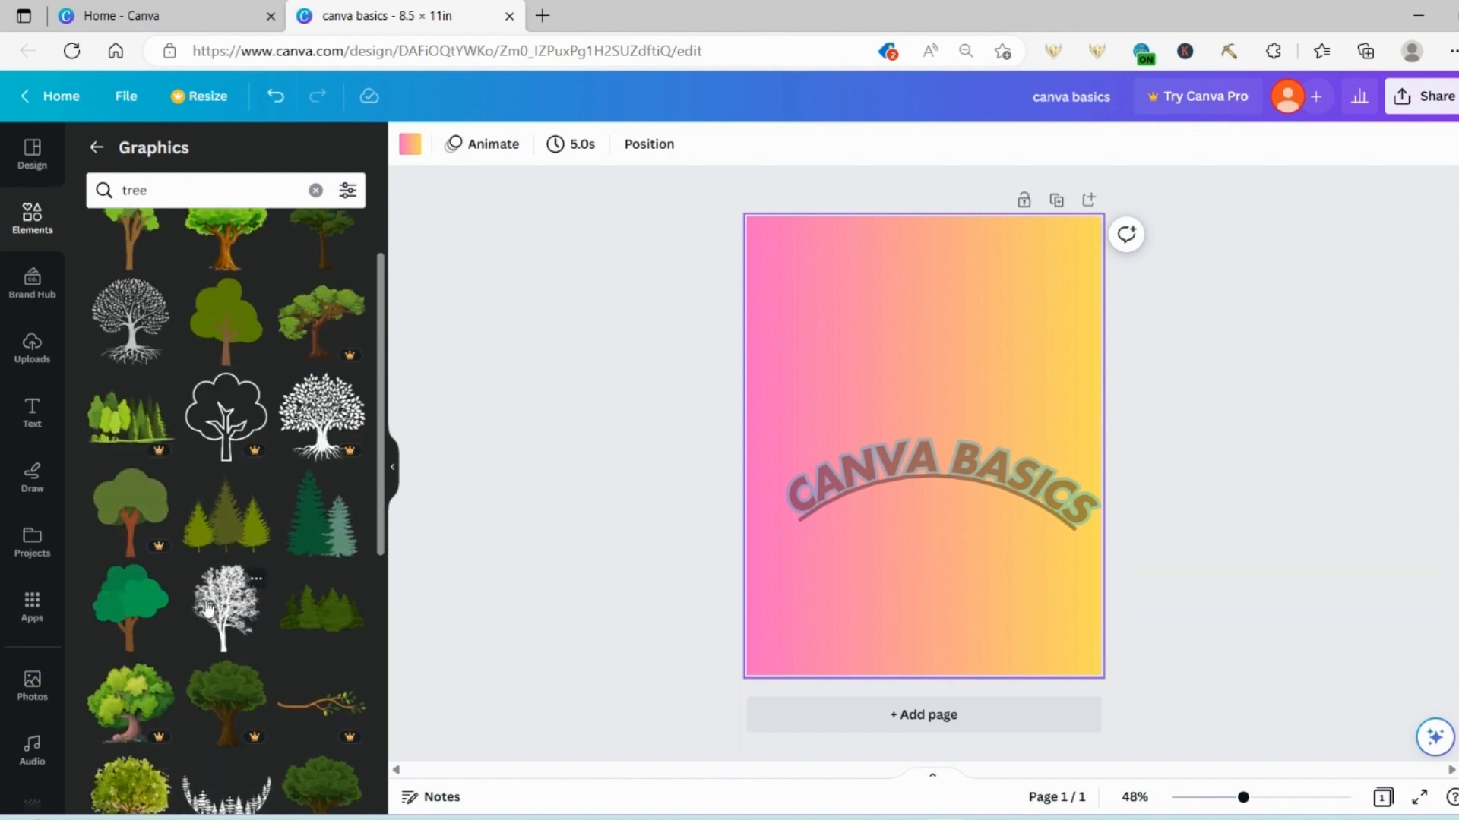
click(118, 624)
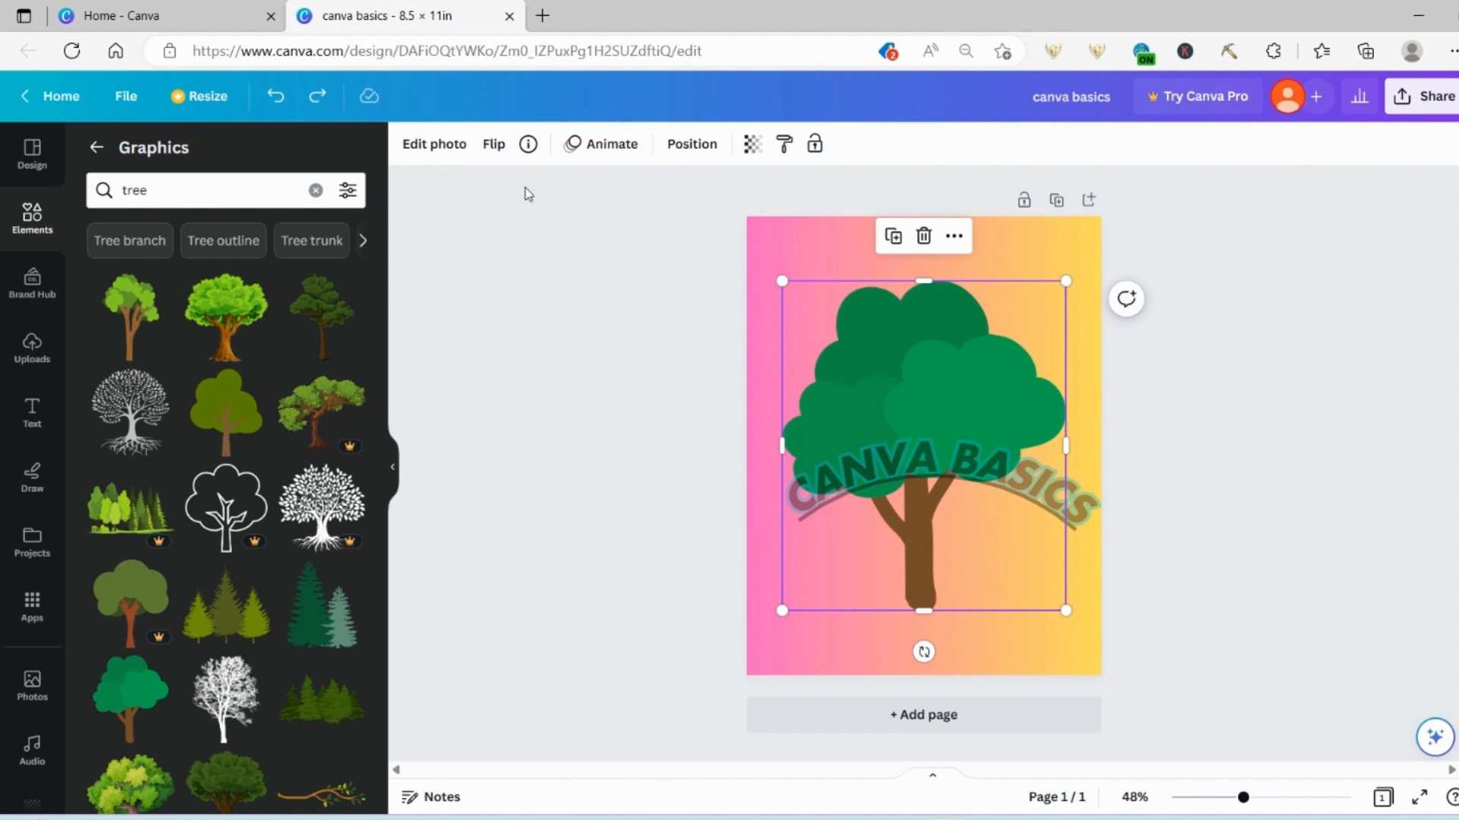
Crop the tree graphic in Freeform ratio, pulling its upper-left corner inward to cut off the crown's top and left parts.
click(427, 149)
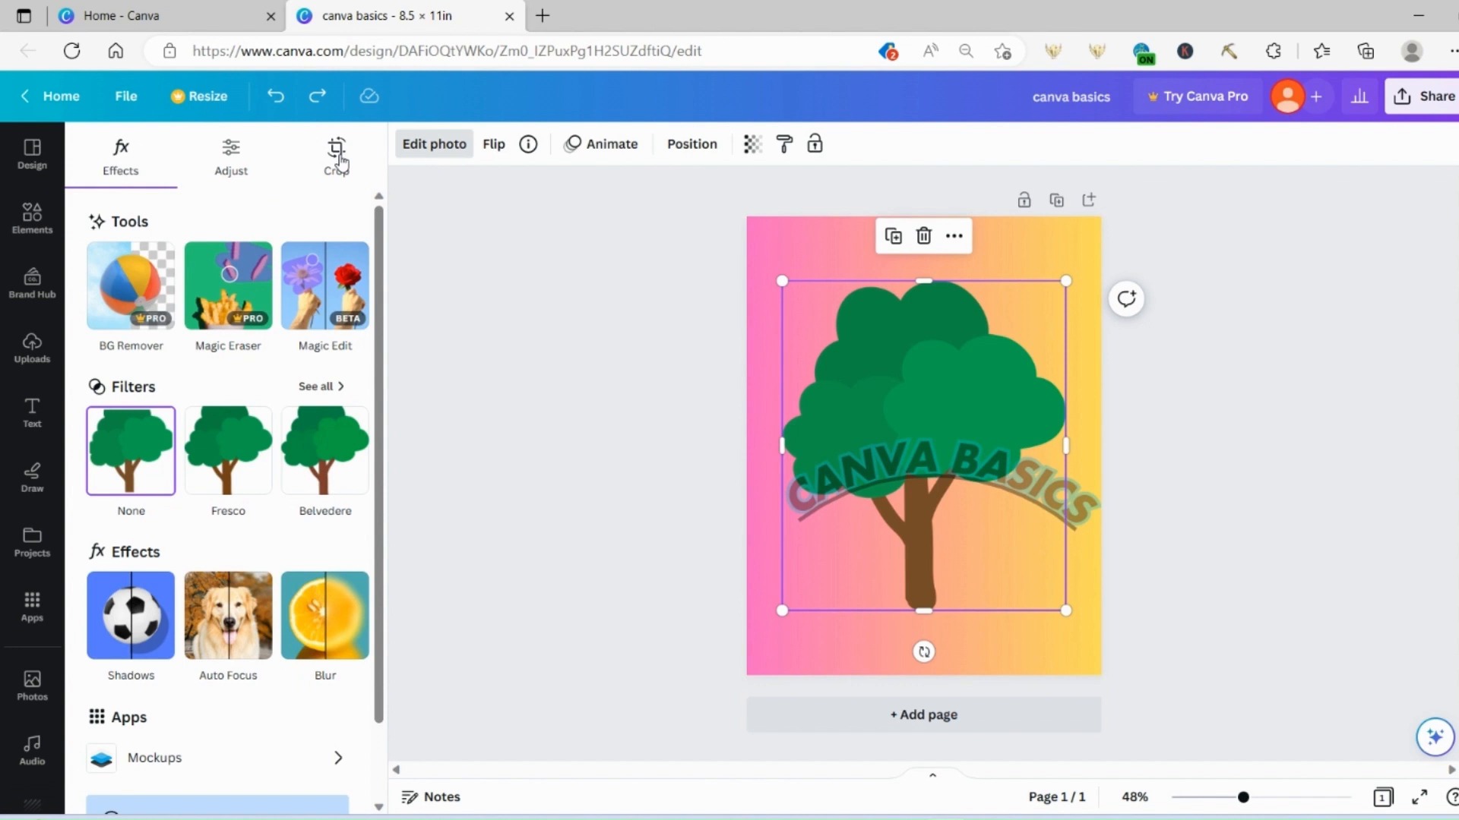
click(338, 160)
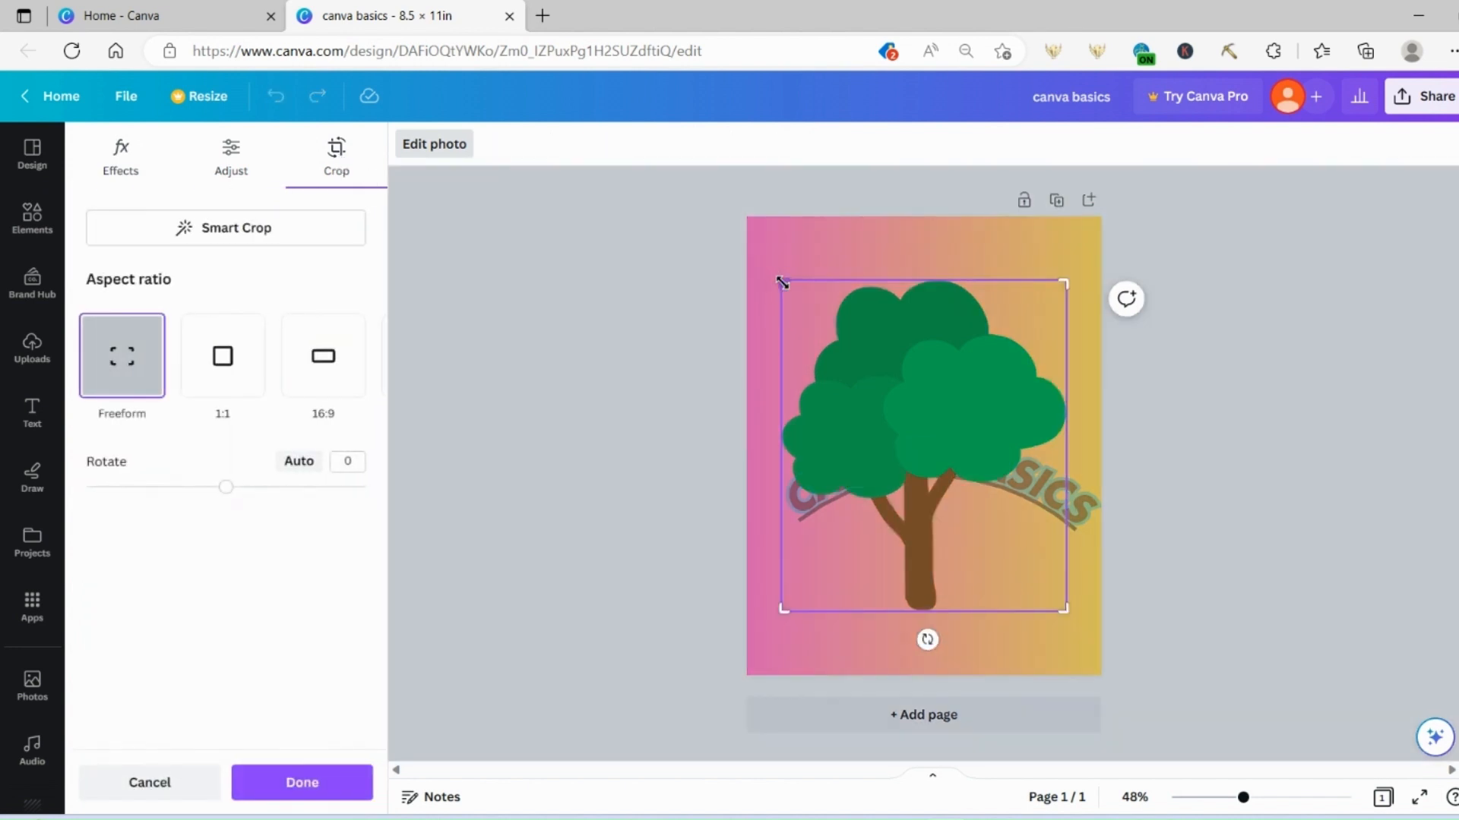
drag(783, 282, 918, 372)
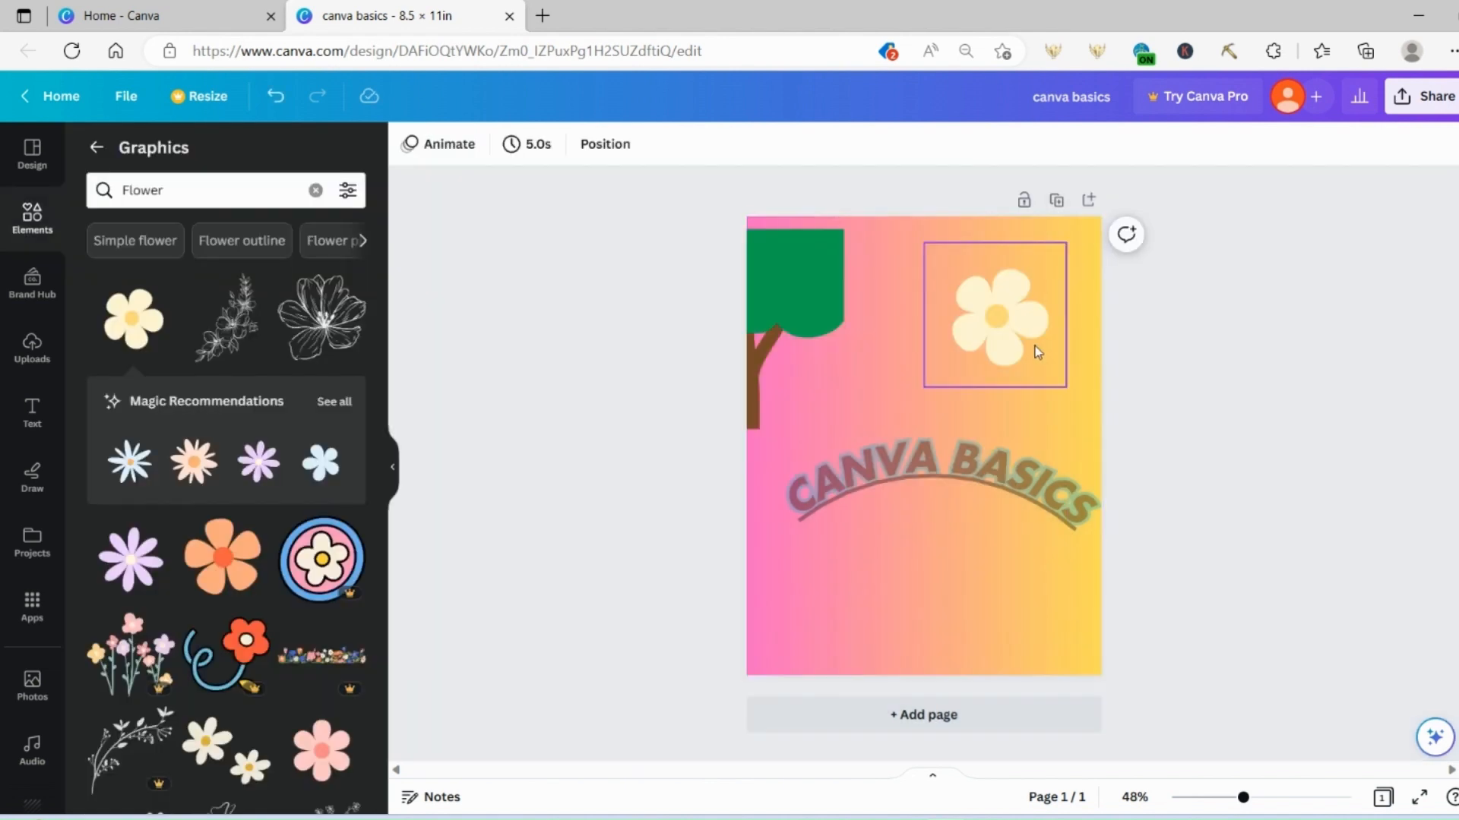
Select the cream flower and the cropped tree in turn to compare their available editing options.
click(1036, 350)
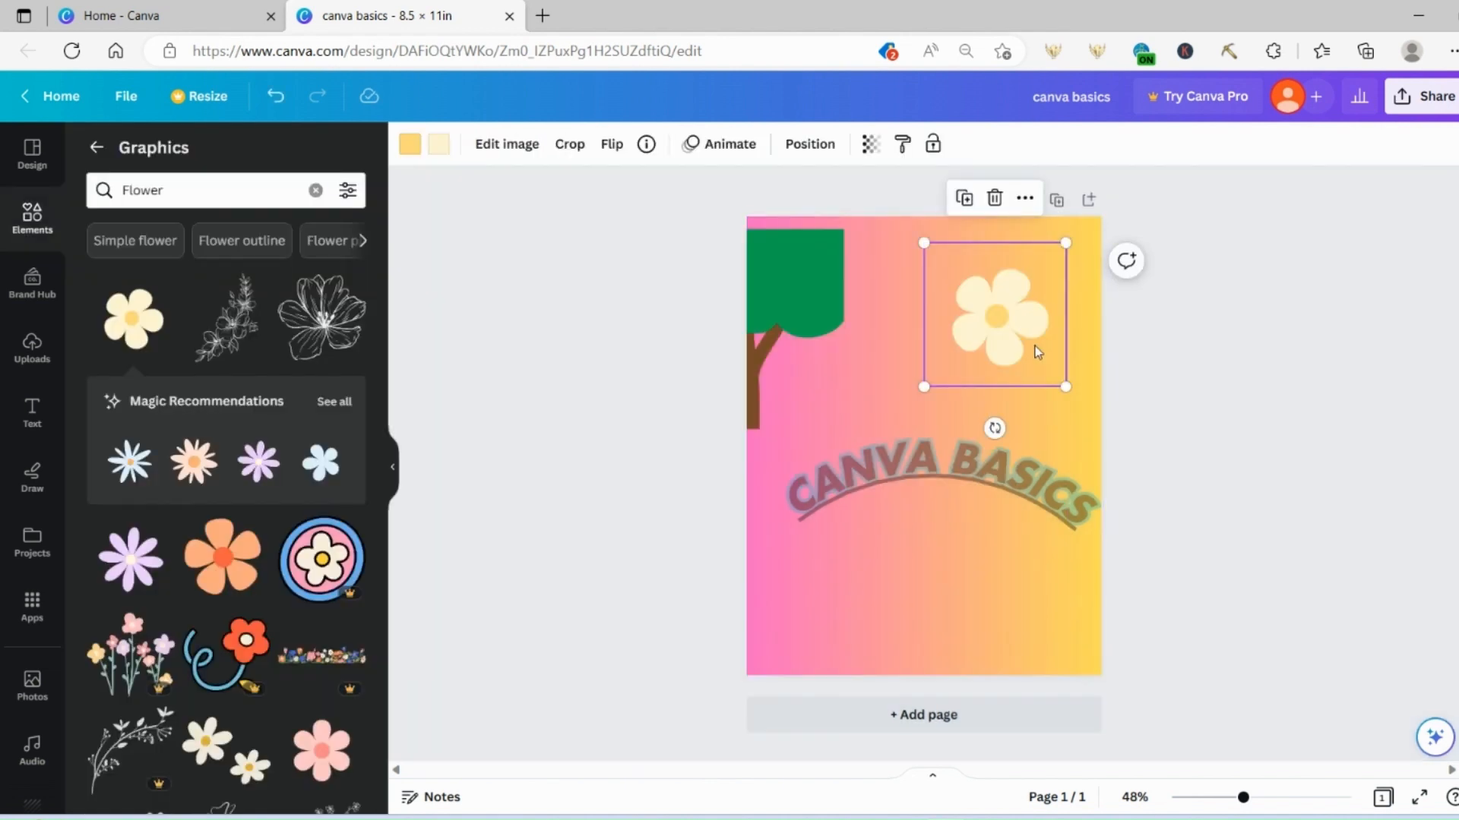
click(822, 301)
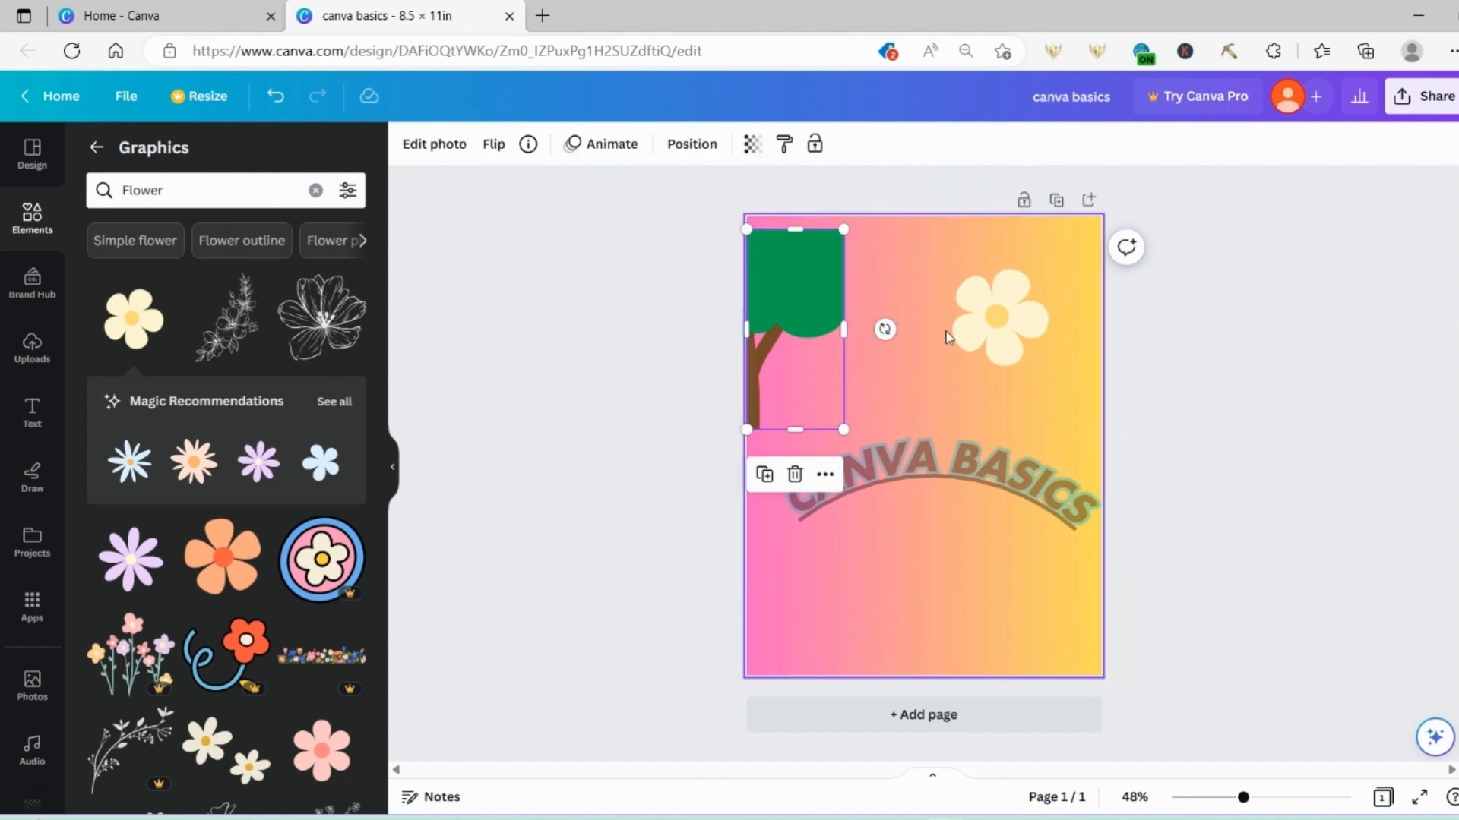
Recolor the cream flower's petals, trying purple and blue shades and finishing with bright red.
click(986, 315)
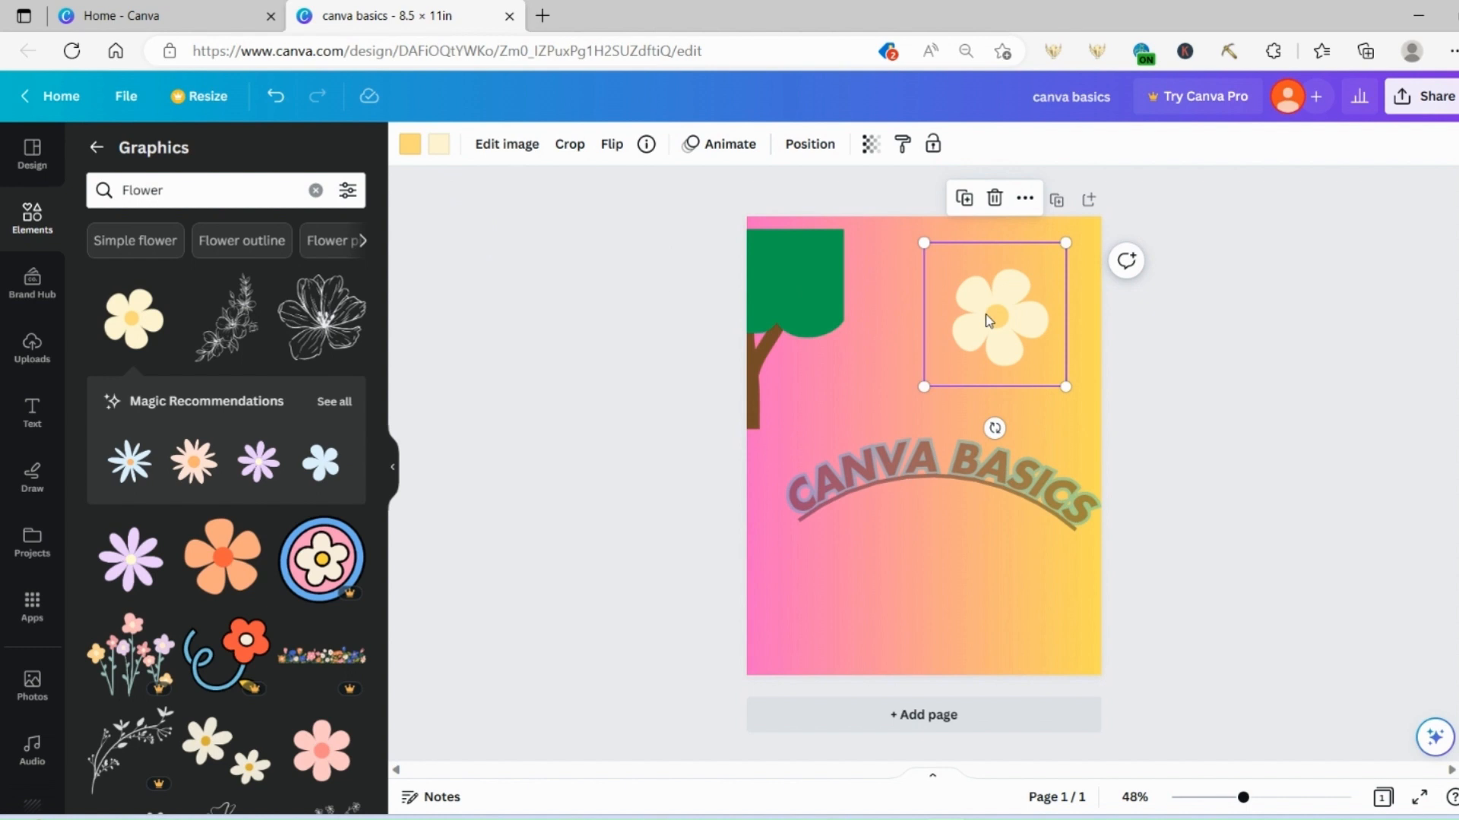
click(438, 147)
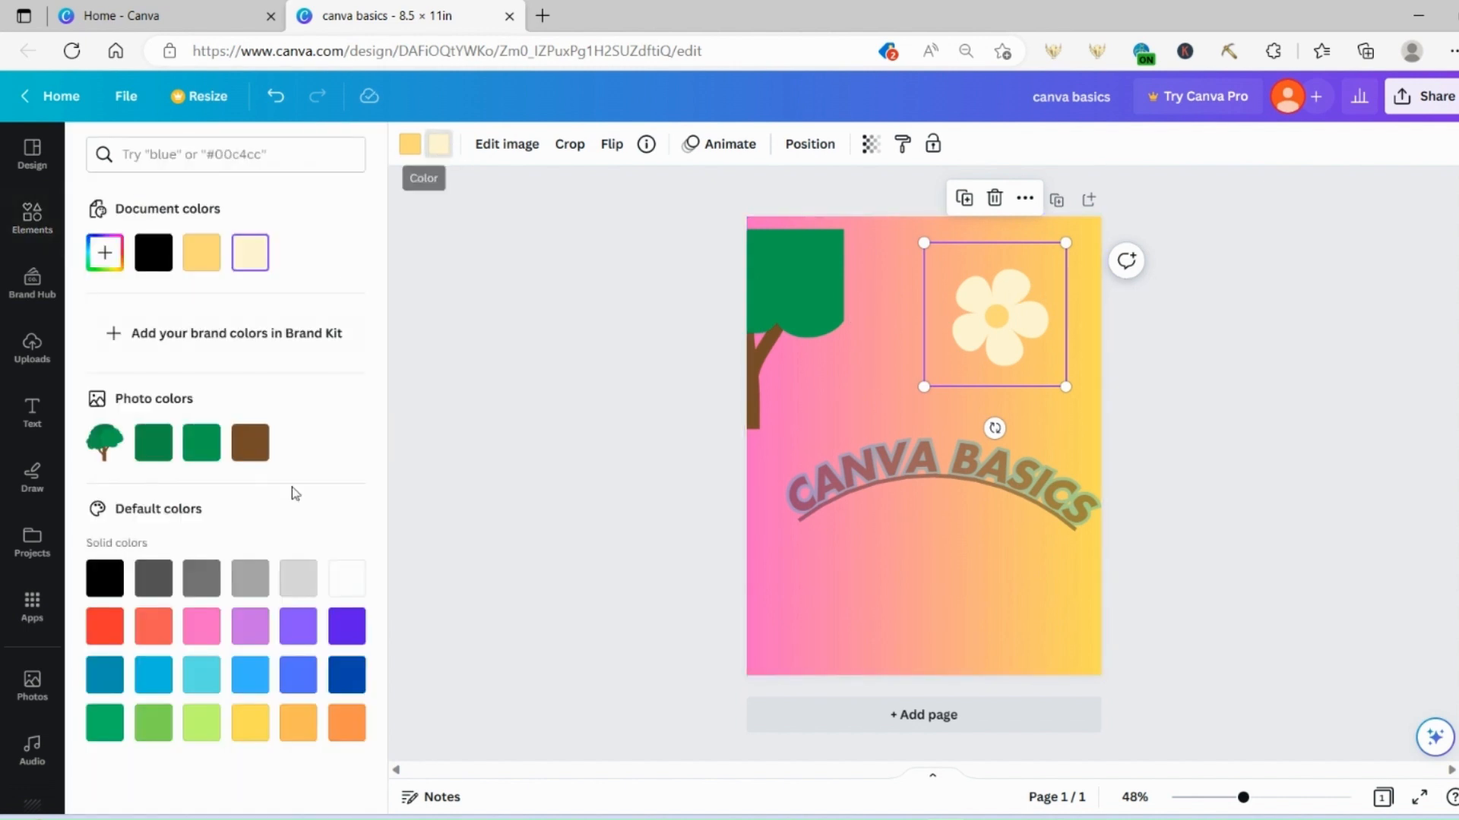
click(298, 625)
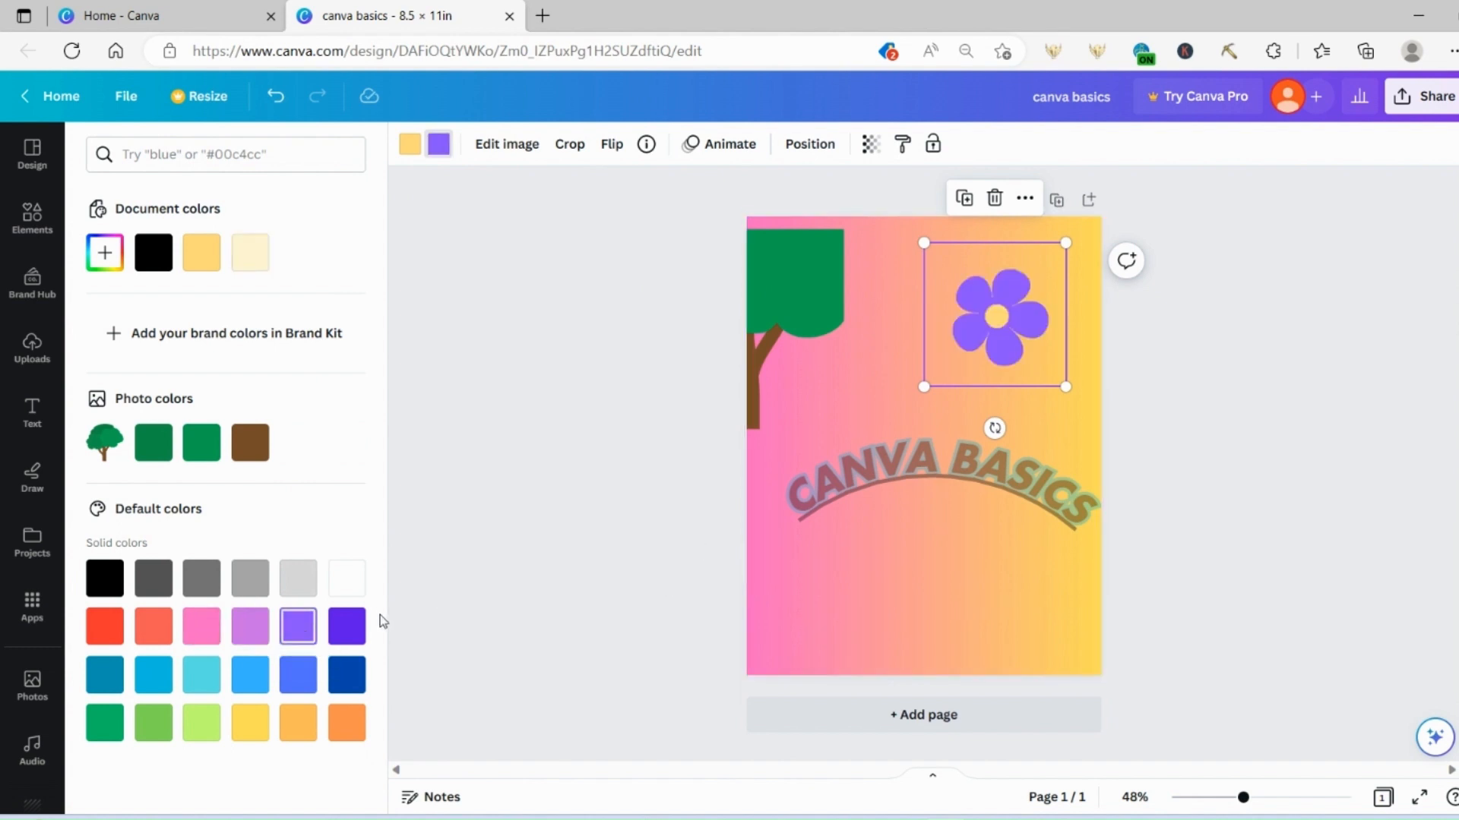
click(342, 642)
click(297, 687)
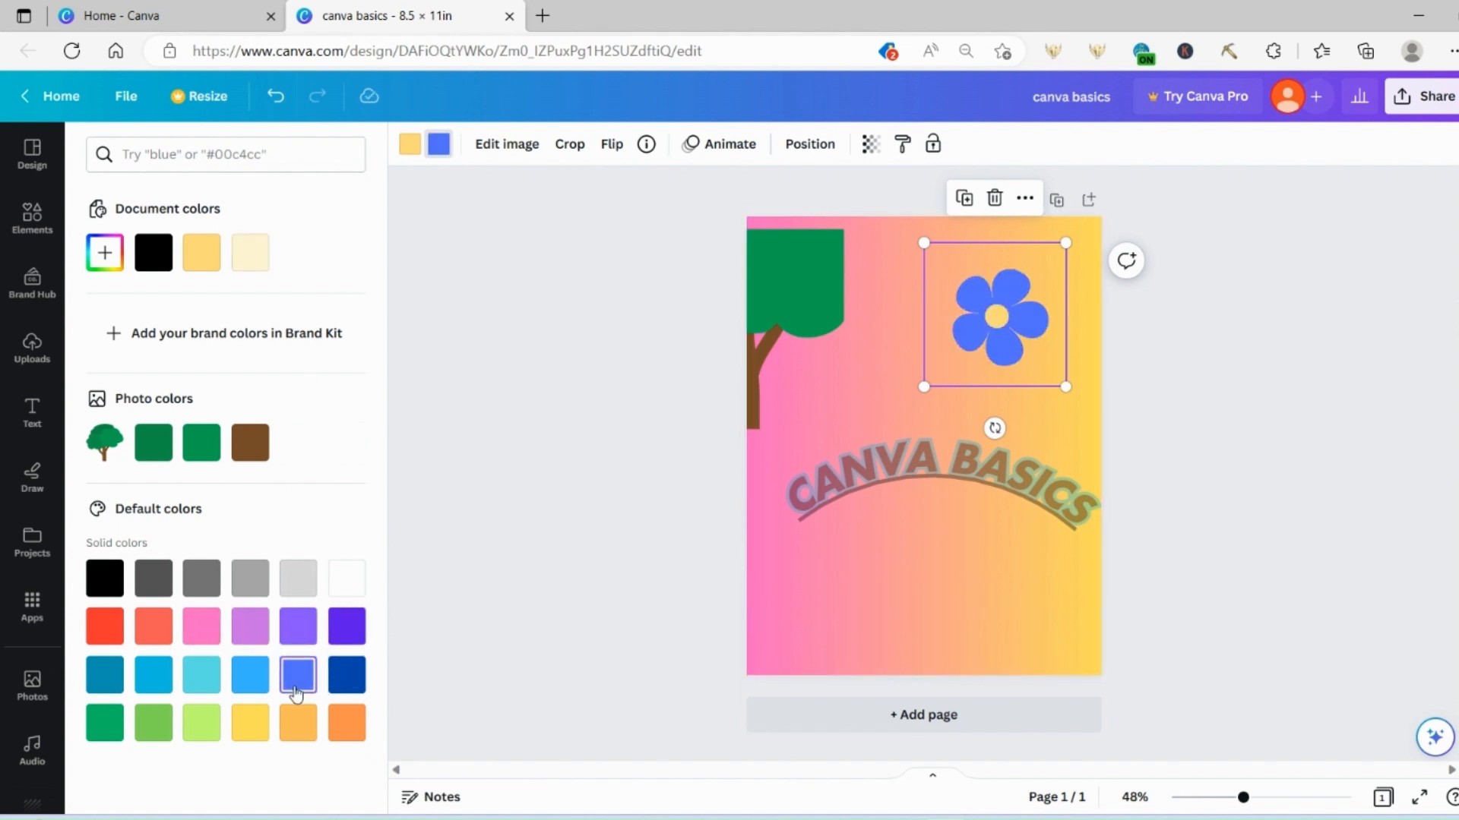
click(250, 723)
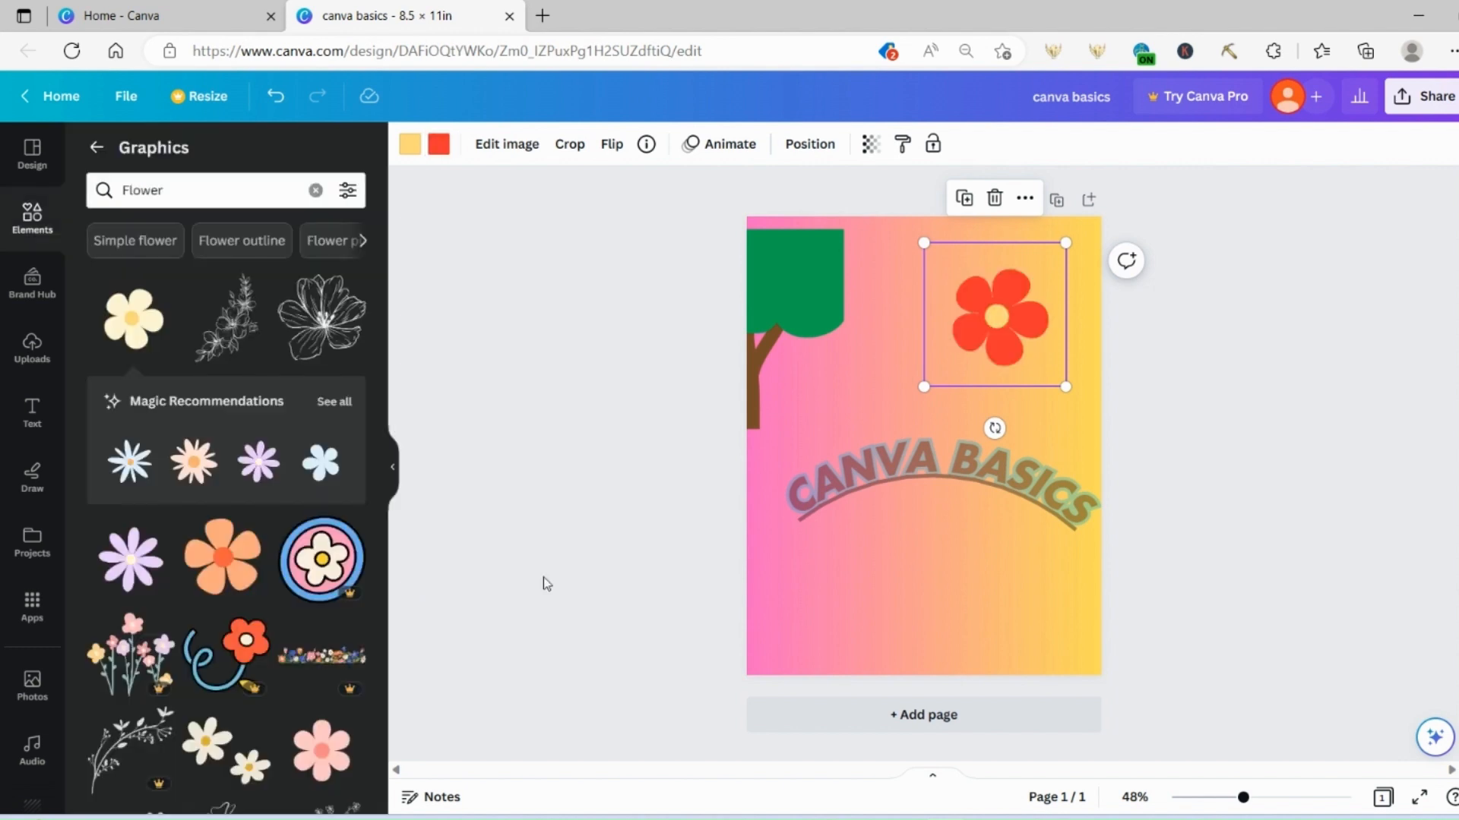
Flip the red flower vertically, then horizontally, then vertically once more.
click(779, 319)
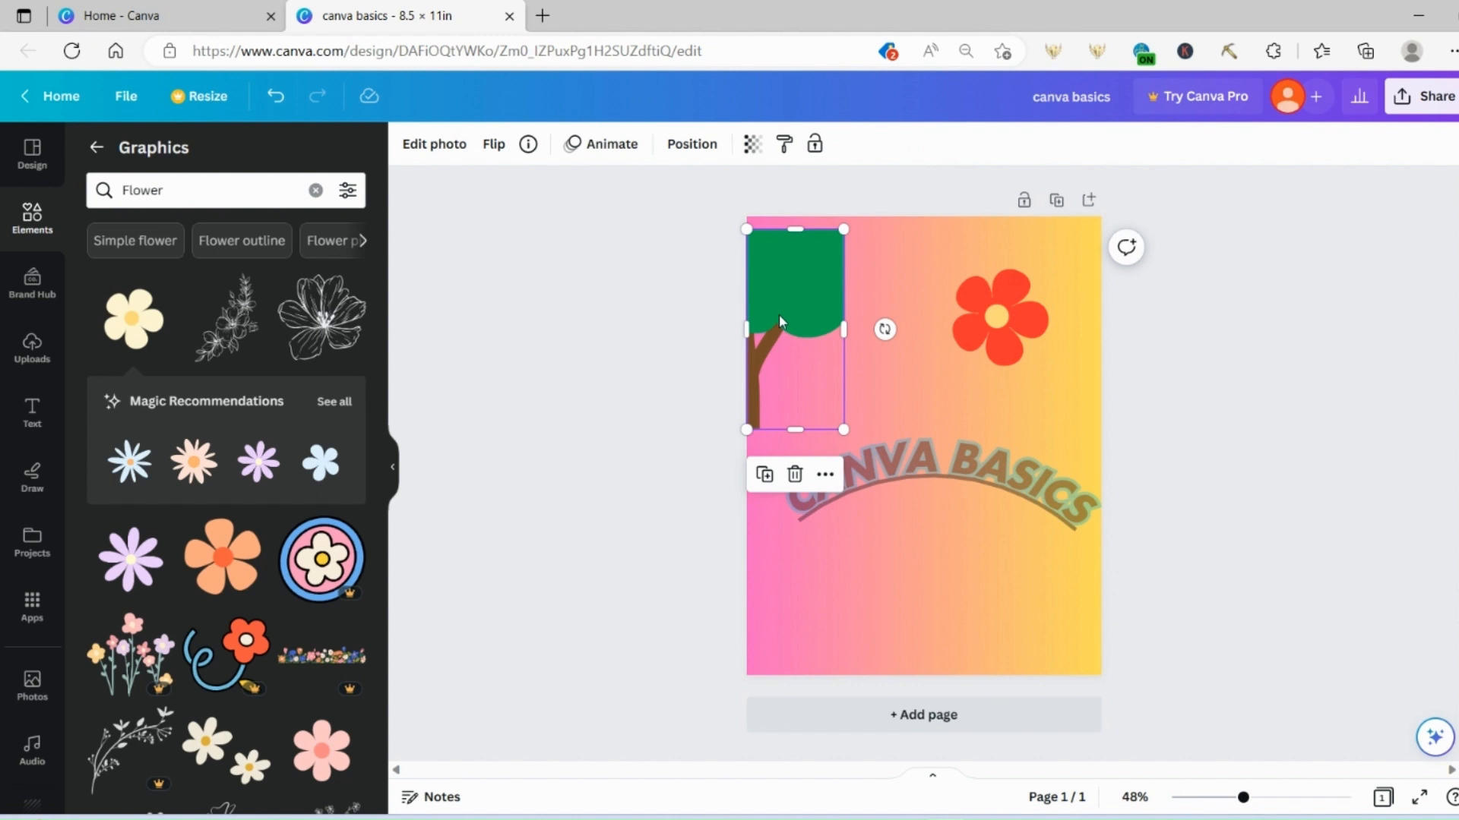
click(1018, 327)
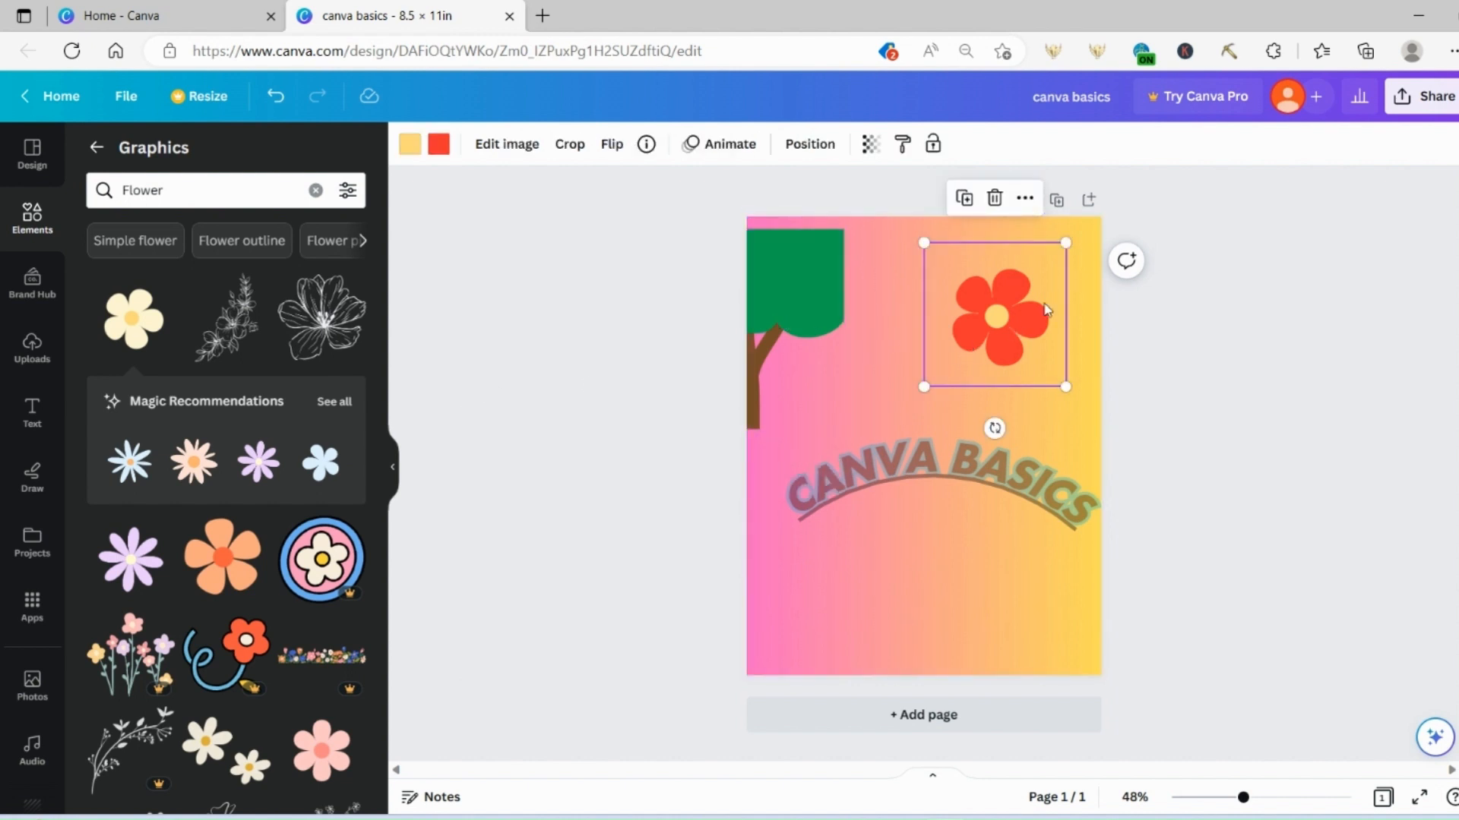
click(612, 145)
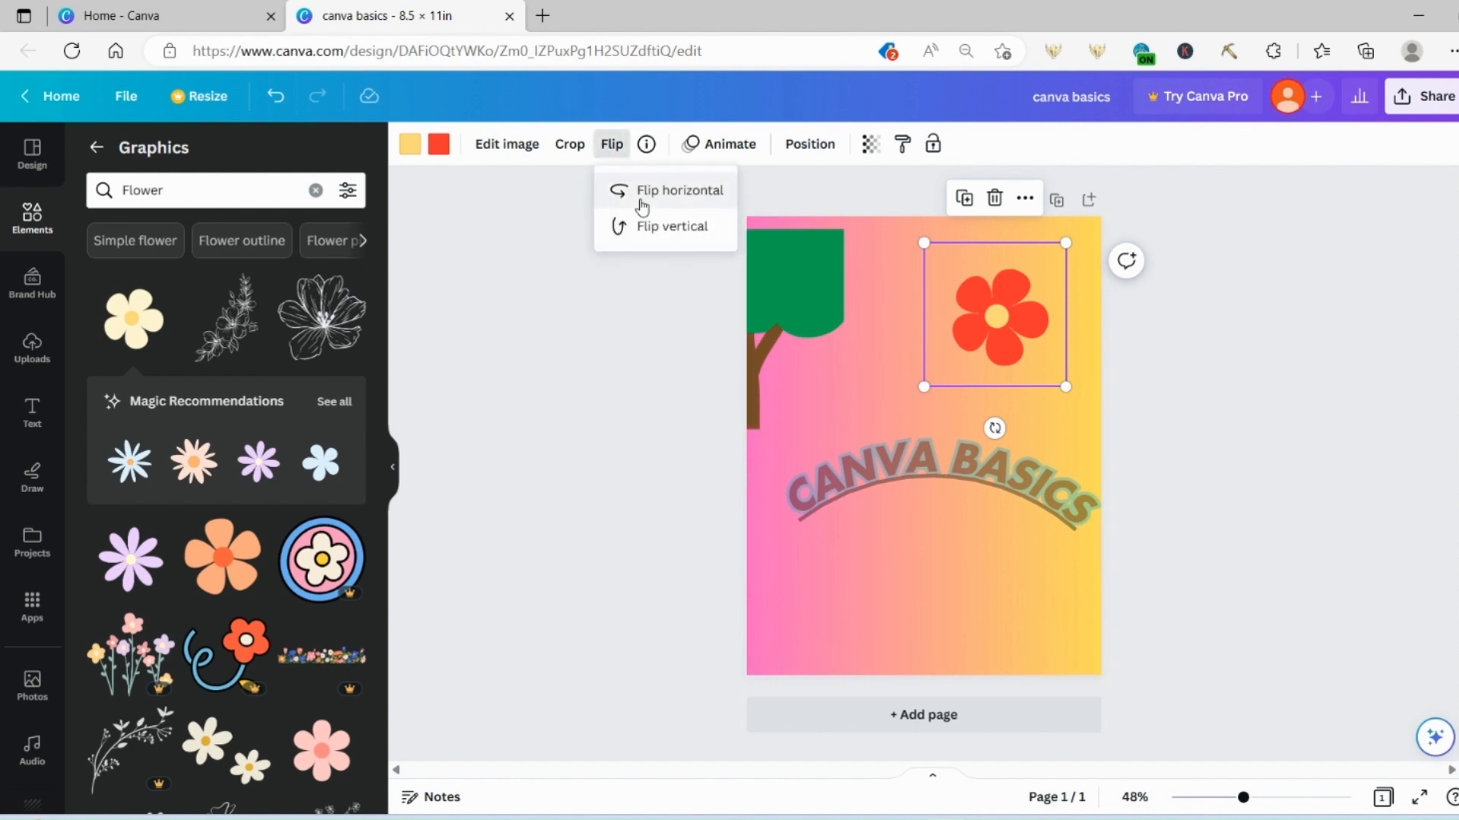
click(652, 228)
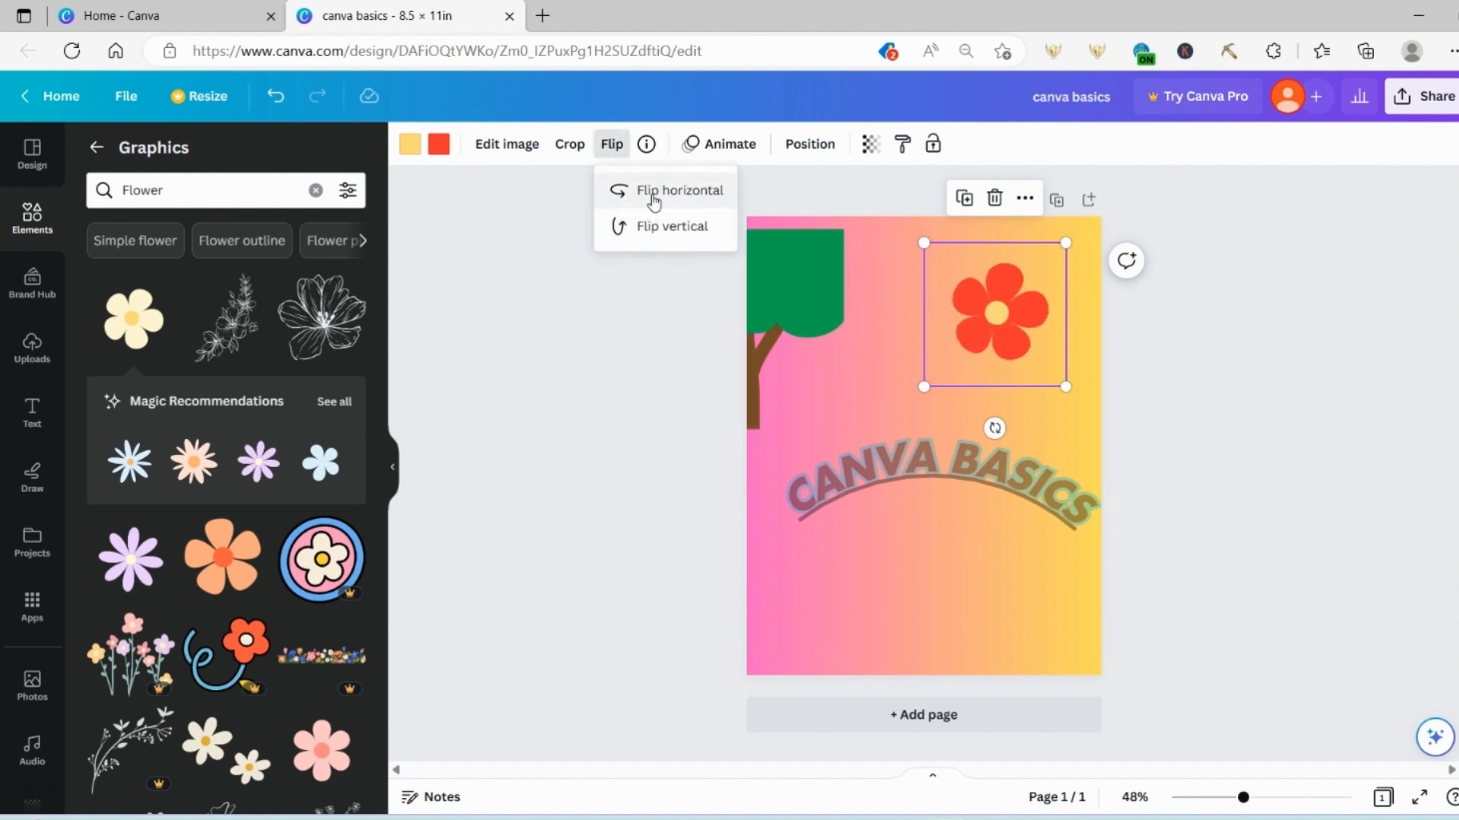
click(653, 196)
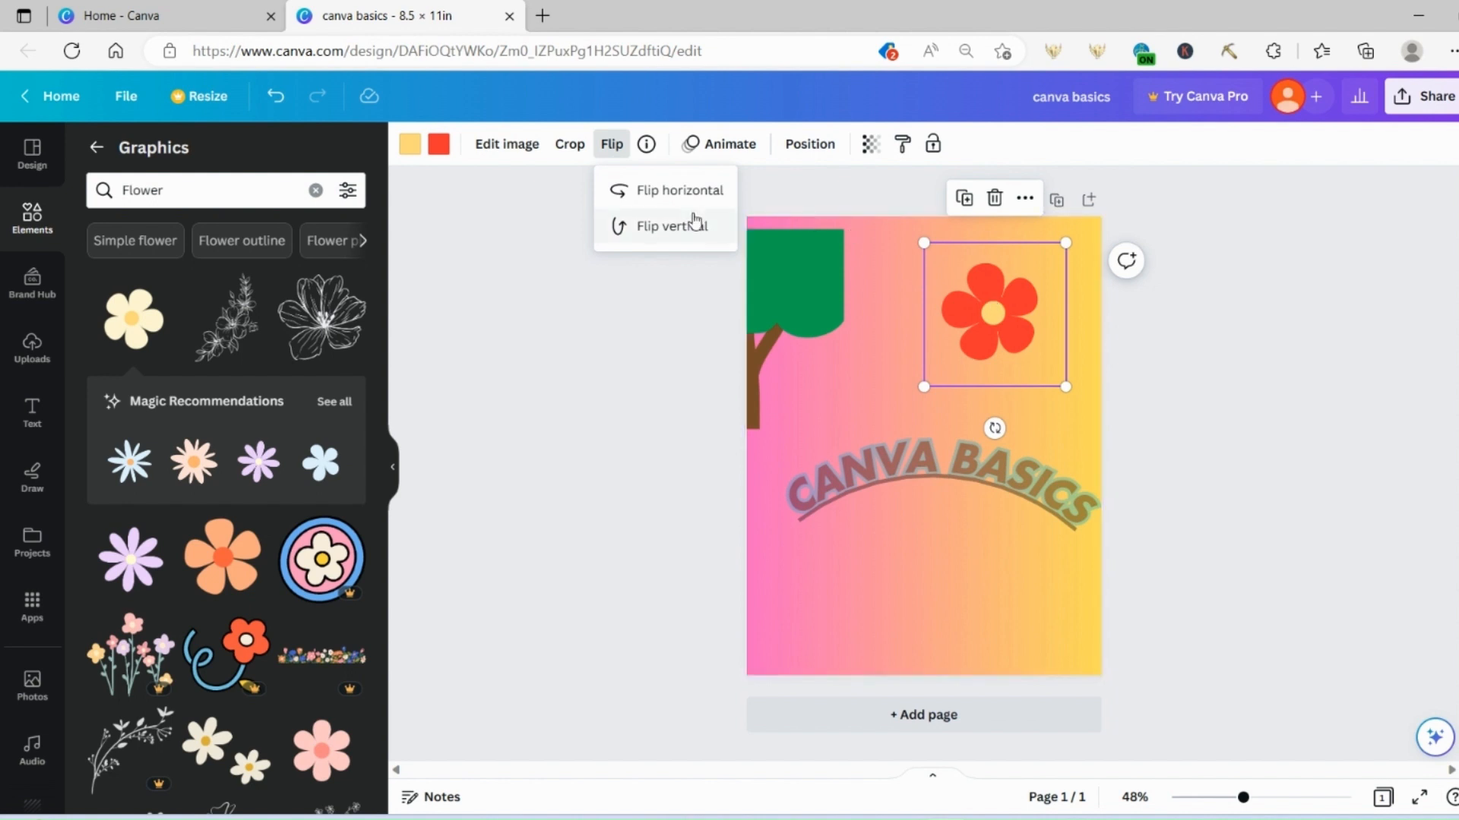
click(675, 227)
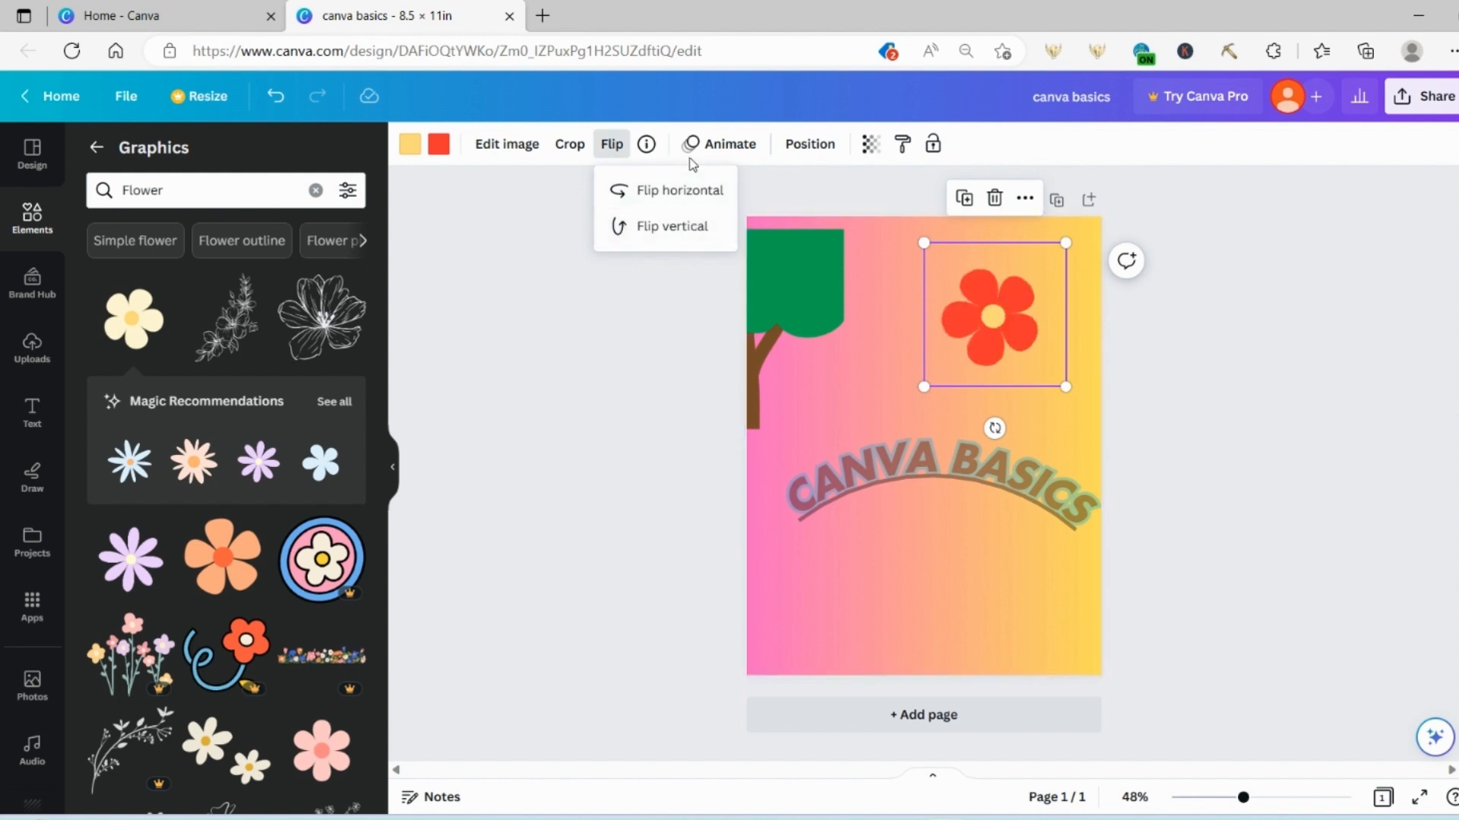
Examine the transparency setting available for the red flower.
click(870, 148)
mouse_move(872, 220)
mouse_down()
mouse_move(745, 215)
mouse_move(870, 215)
mouse_up()
click(1240, 331)
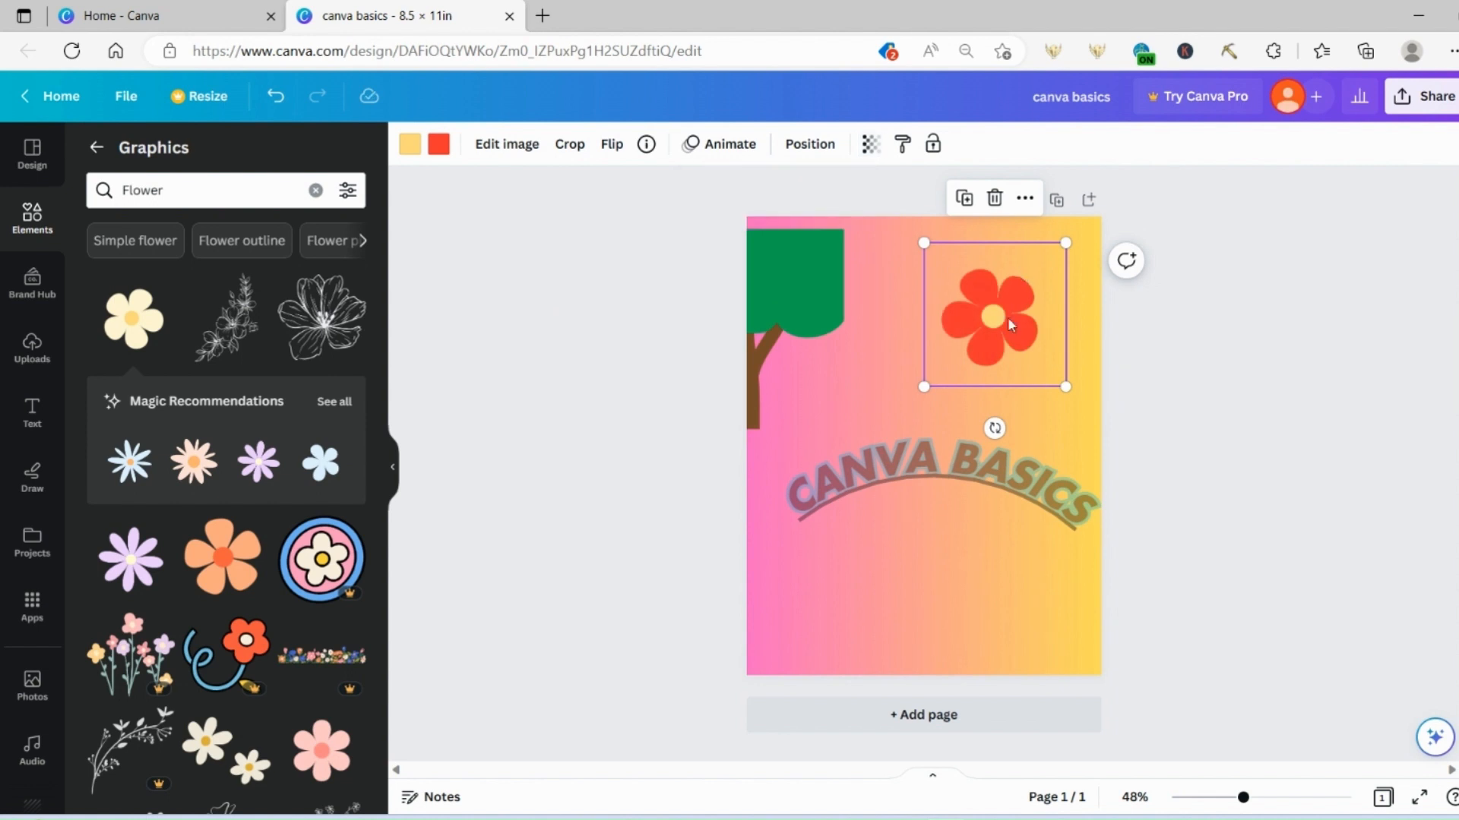
Apply the Book 1 Smartmockup to the red flower.
click(501, 158)
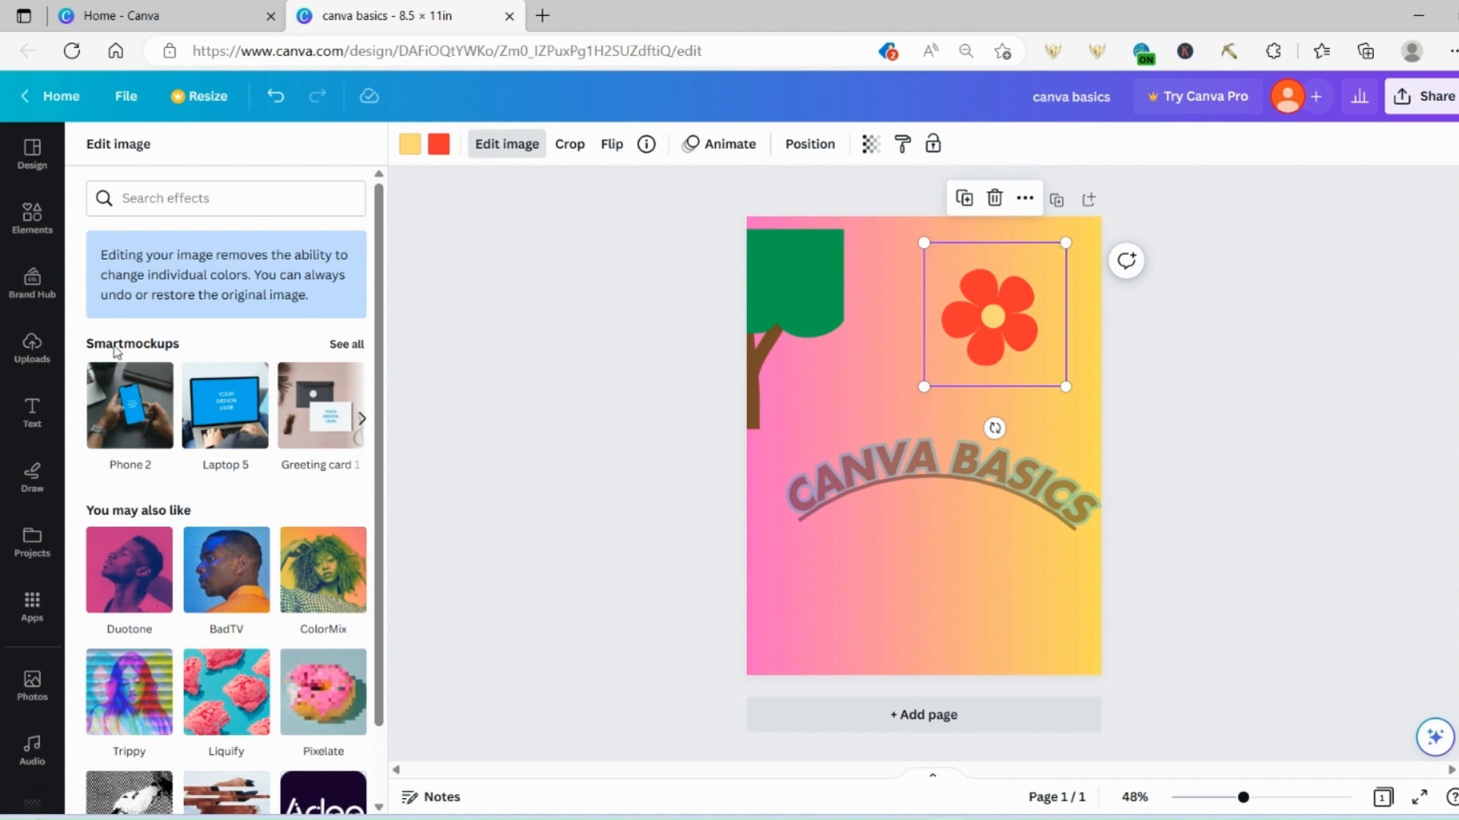
click(362, 419)
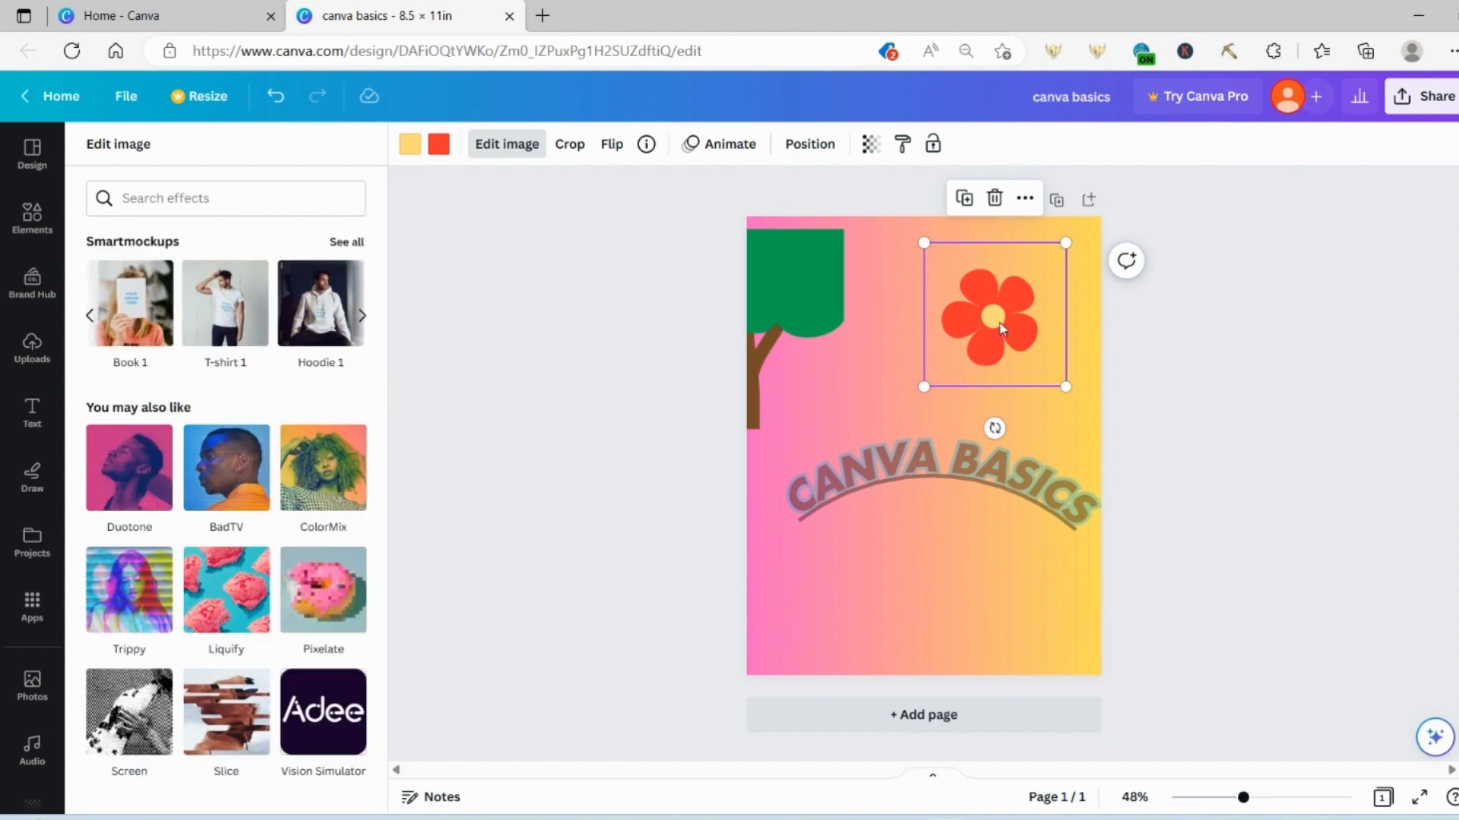
click(131, 308)
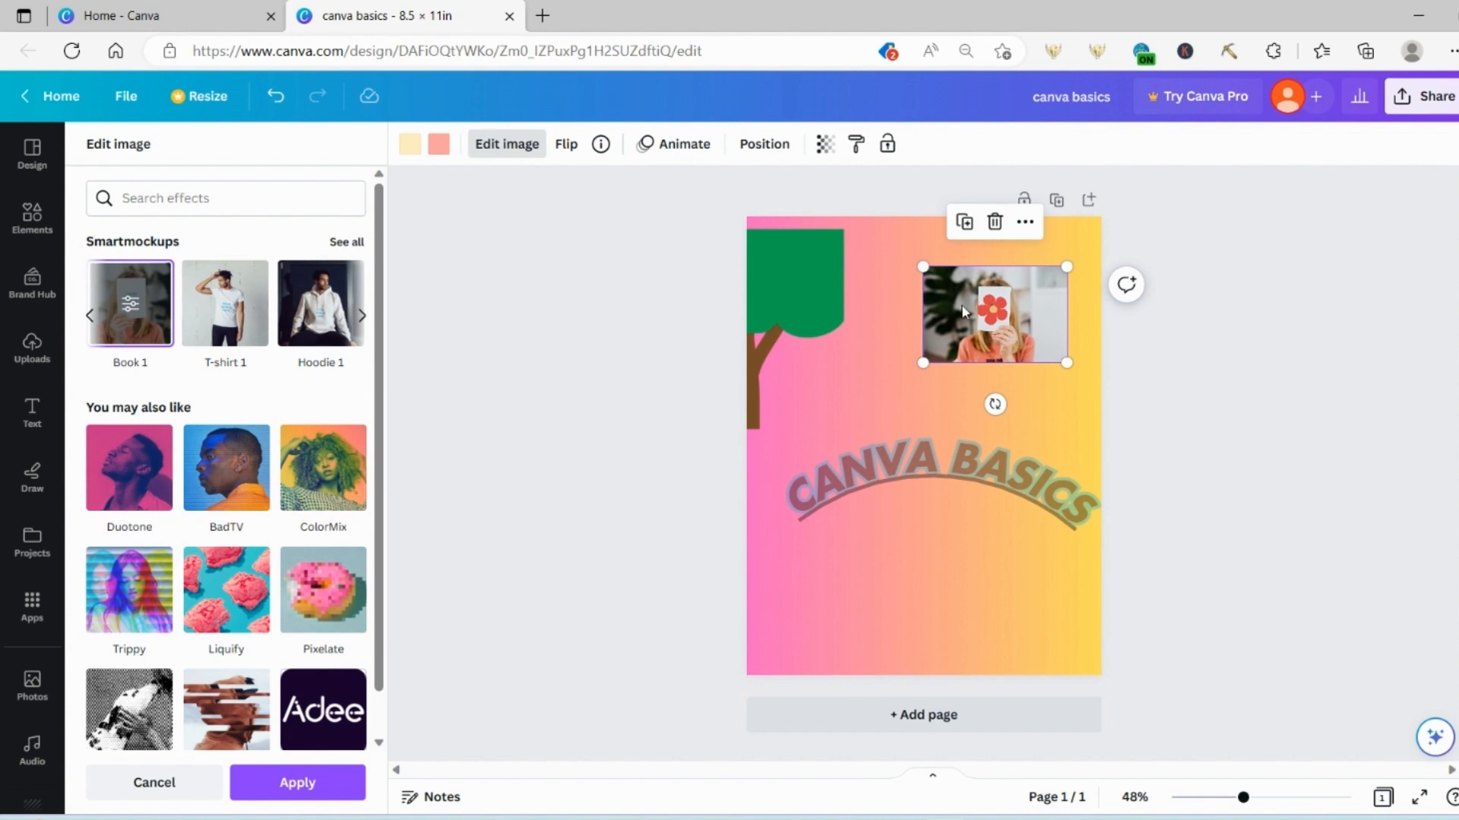
Add the laptop mockup with the draped curtain and place the flower's book mockup image on the laptop's screen.
double_click(796, 294)
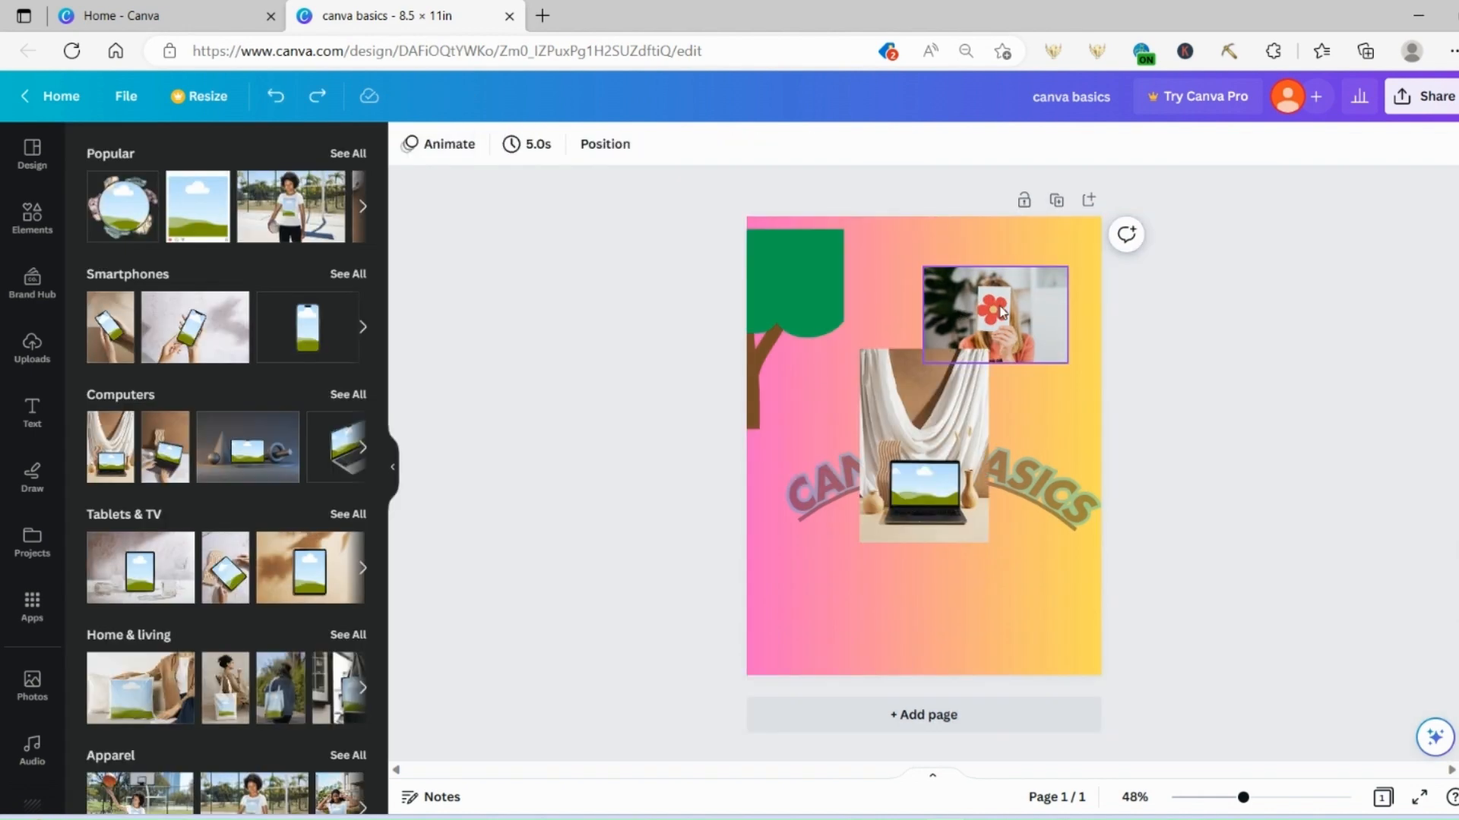
drag(1000, 311, 925, 491)
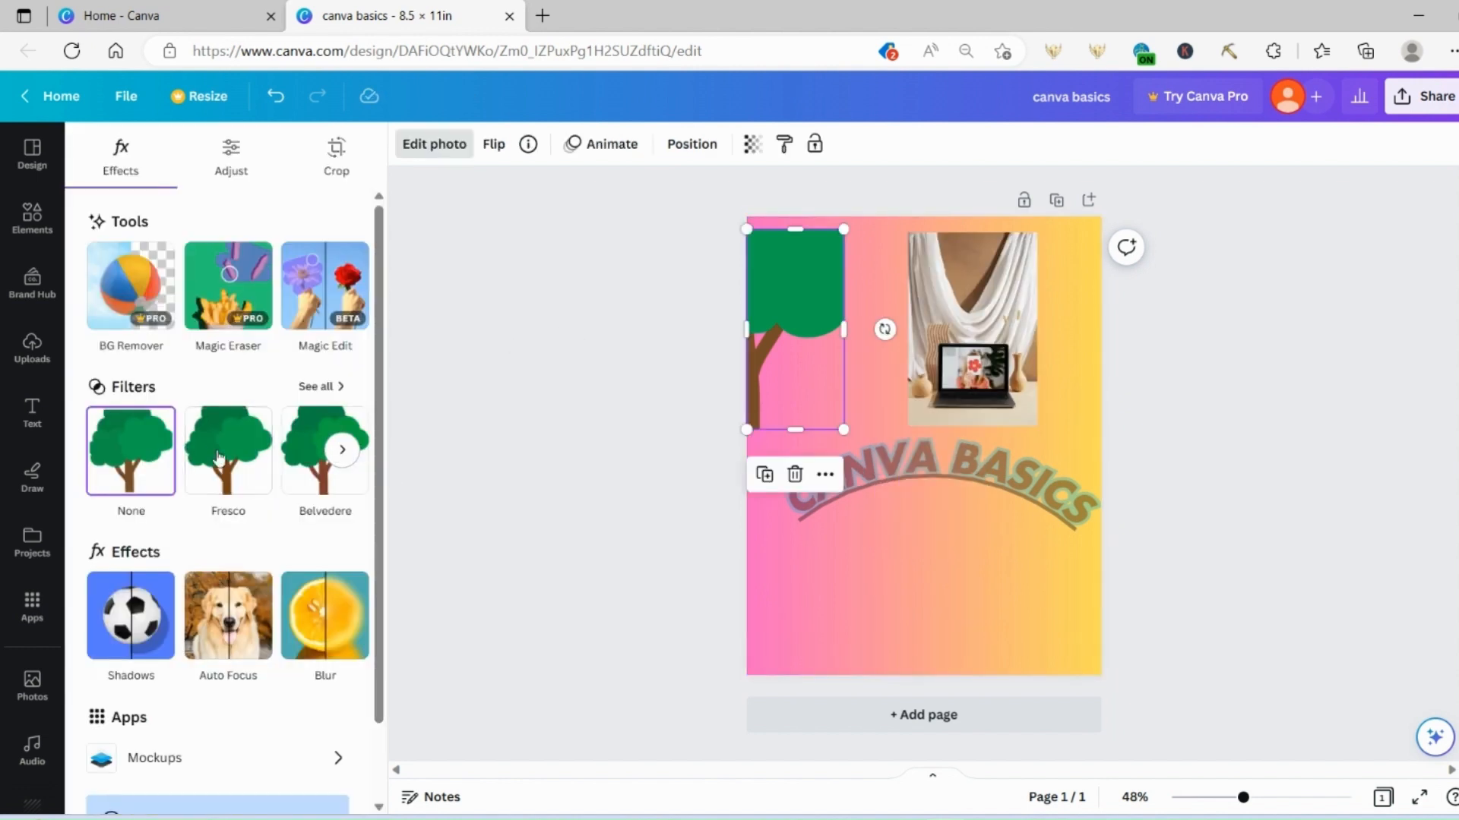
Browse the photo filters for the cropped tree and try Latte, then Bronz.
click(342, 452)
click(342, 449)
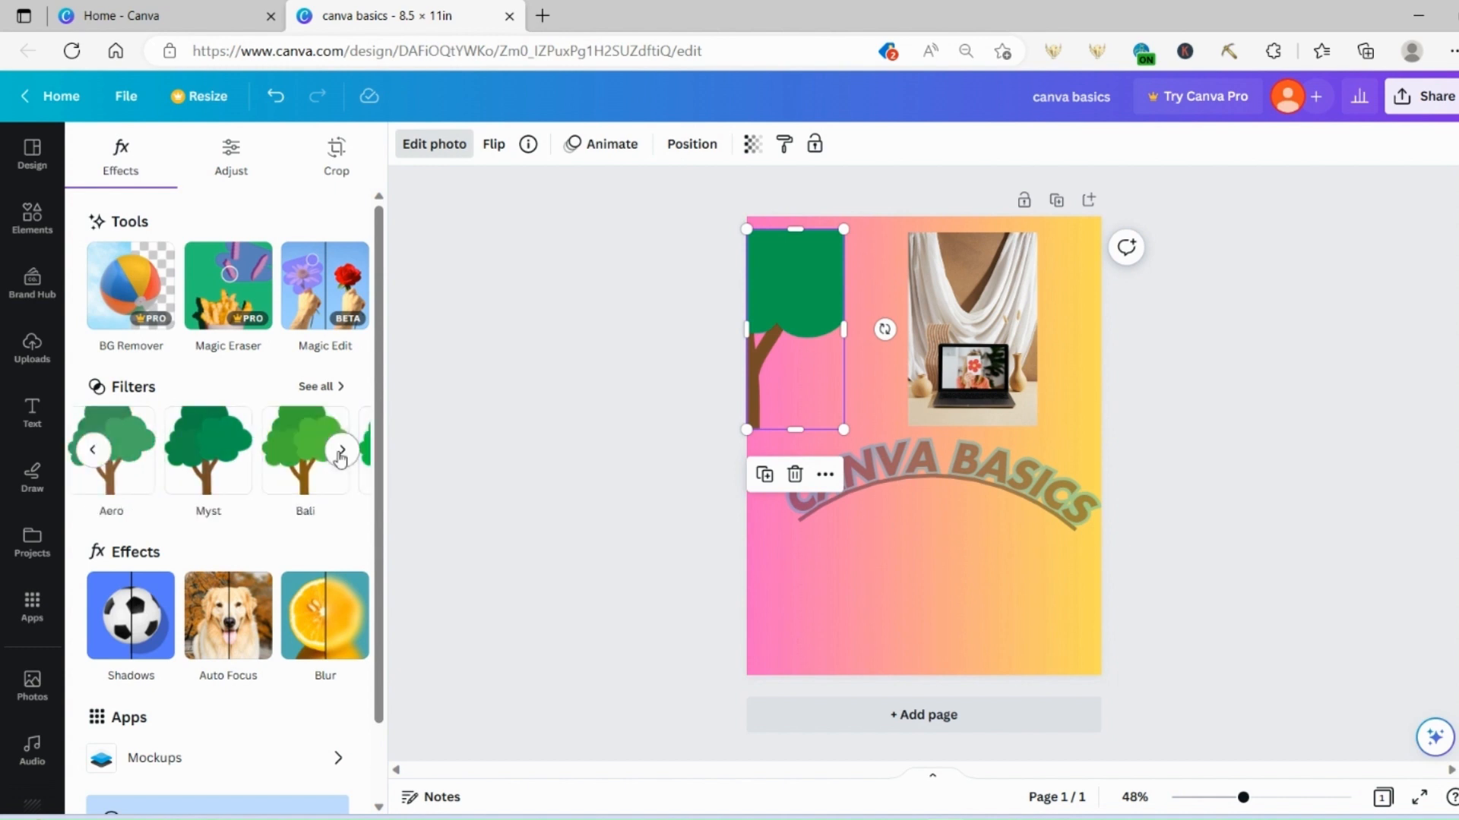
click(342, 450)
click(212, 466)
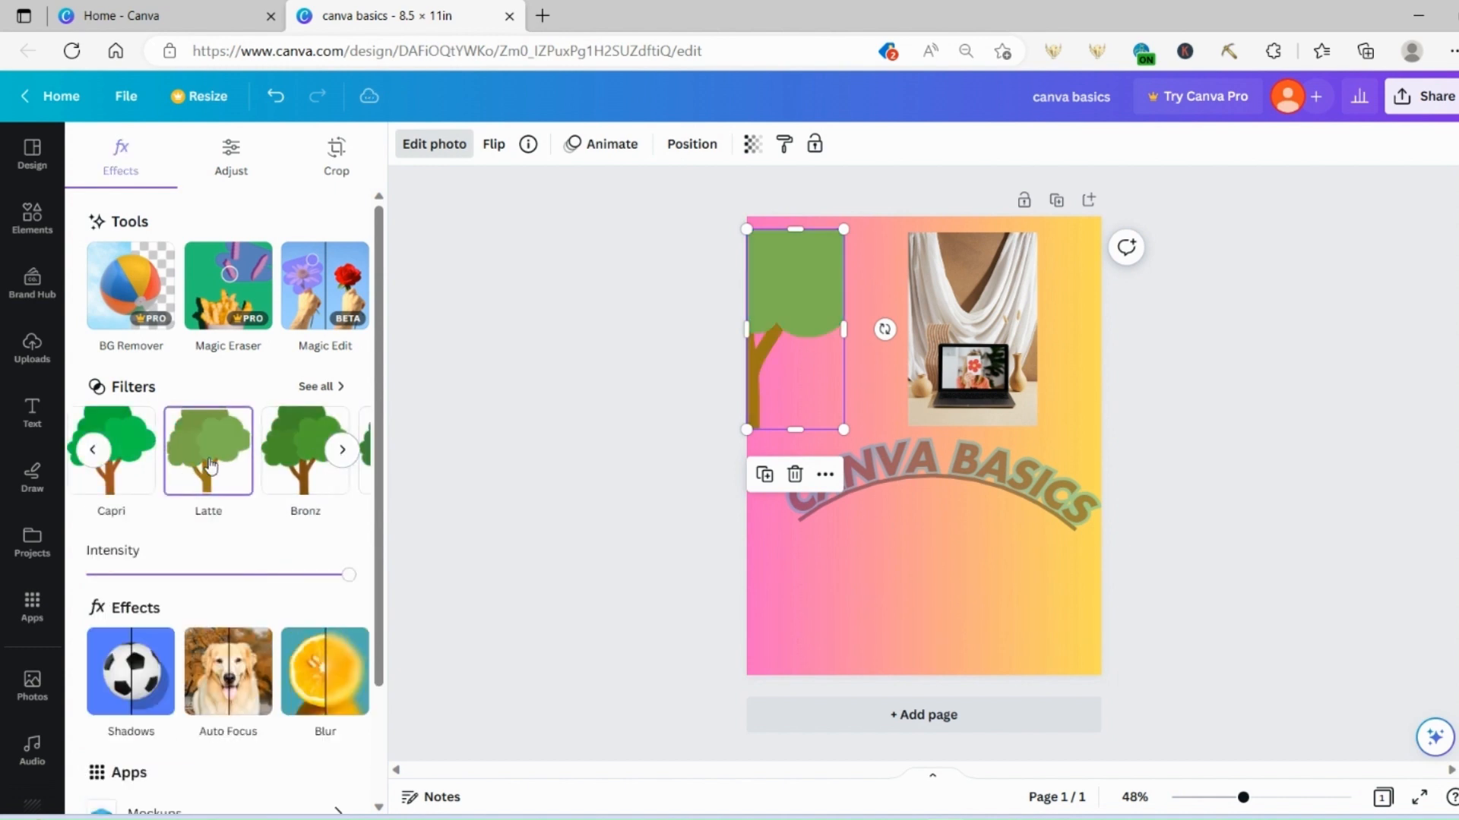
click(271, 464)
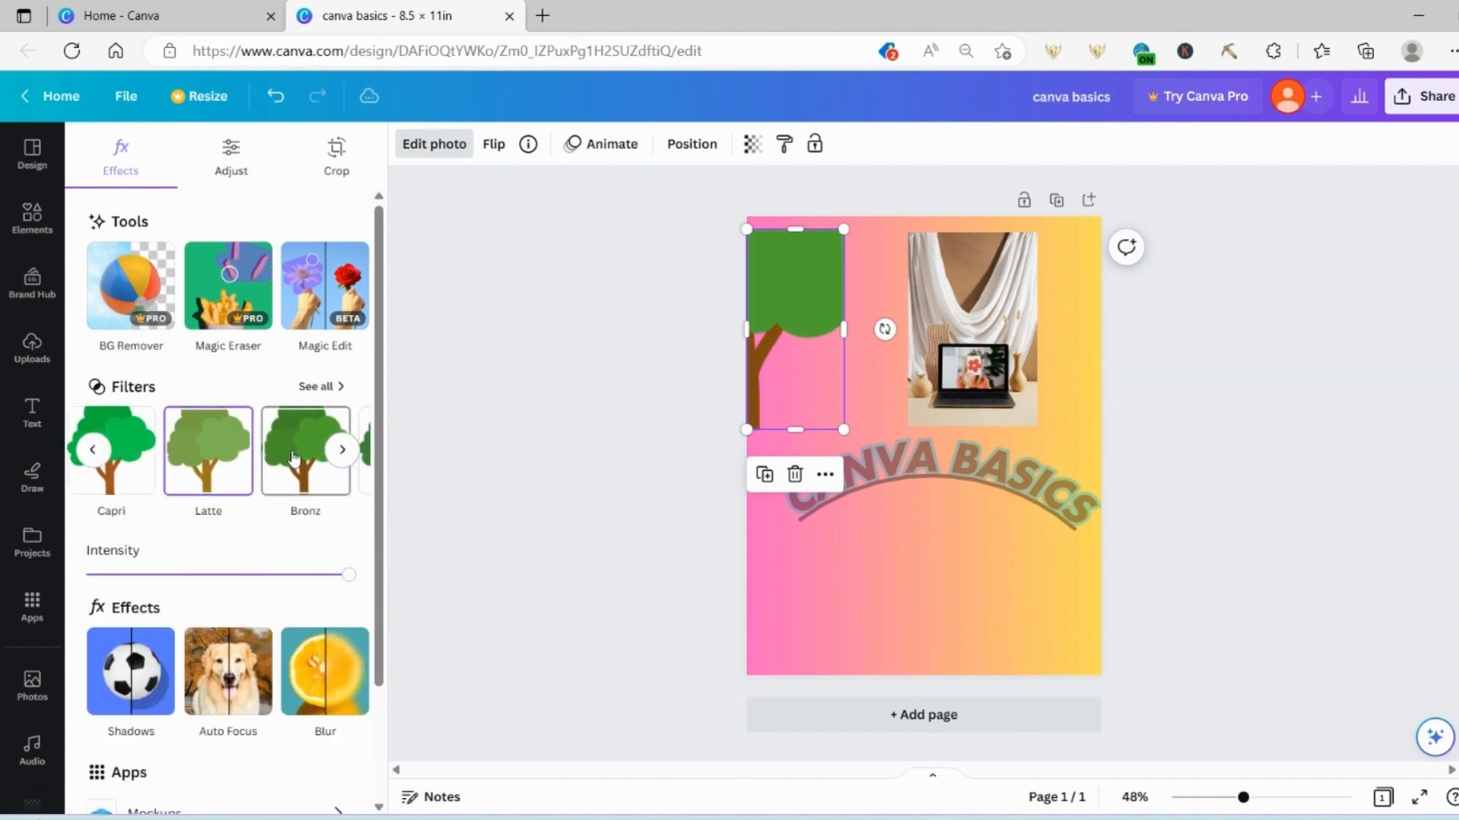
Apply the Scandi filter to the cropped tree and test its intensity setting.
click(345, 454)
click(346, 454)
click(305, 451)
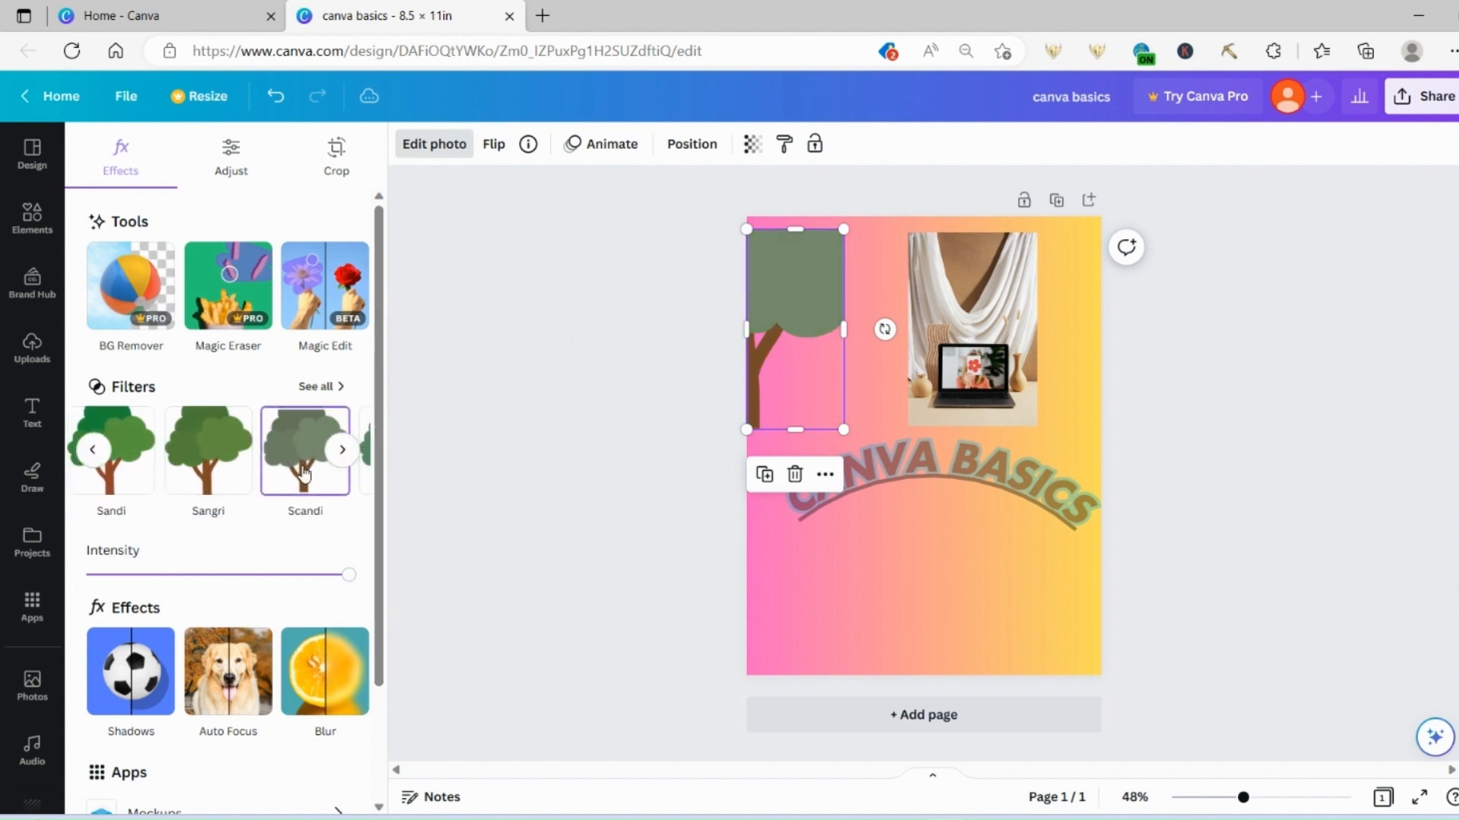
scroll(295, 483, down, 2)
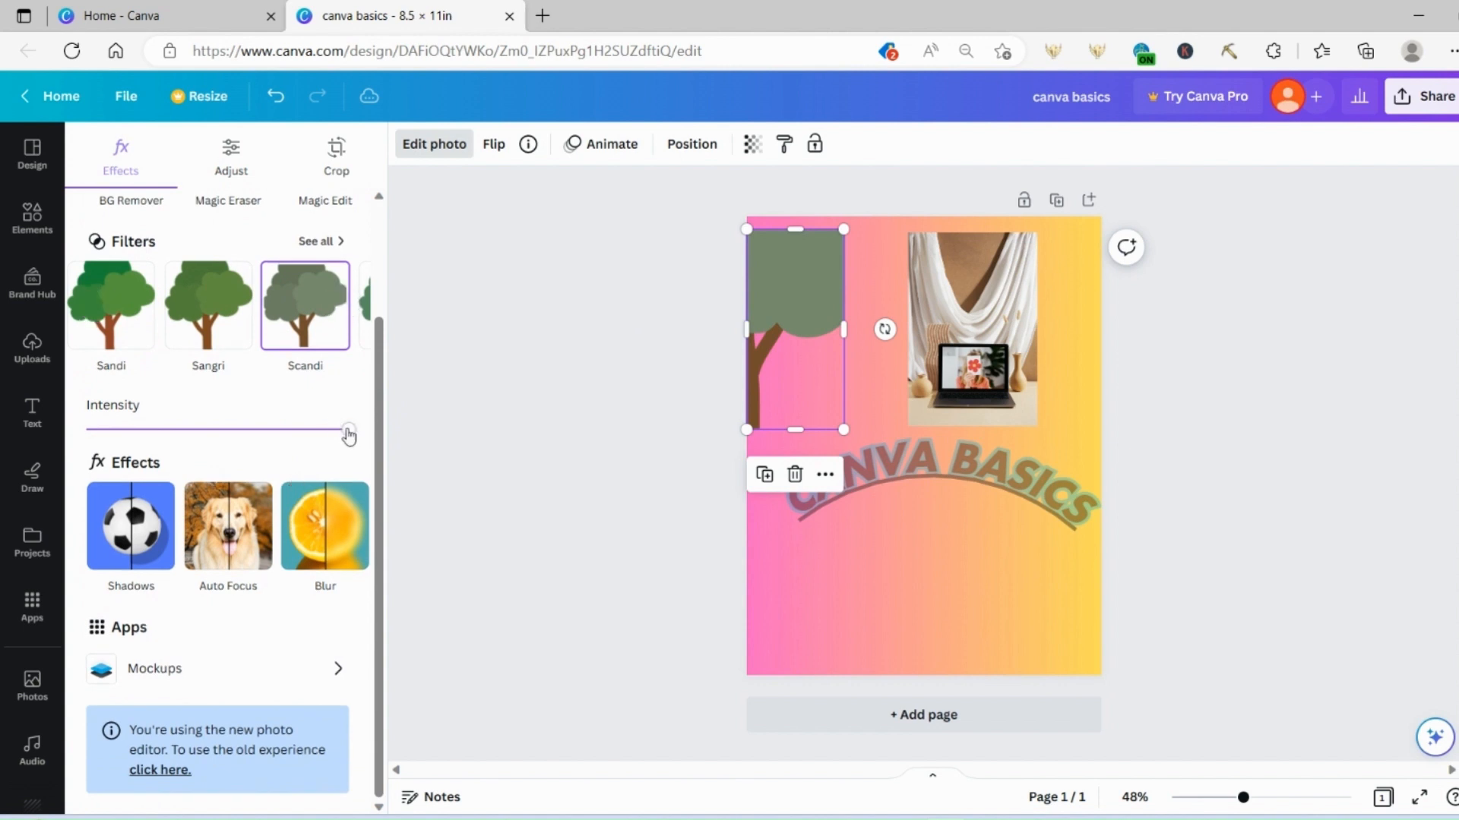
mouse_move(349, 434)
mouse_down()
mouse_move(181, 431)
mouse_move(349, 429)
mouse_up()
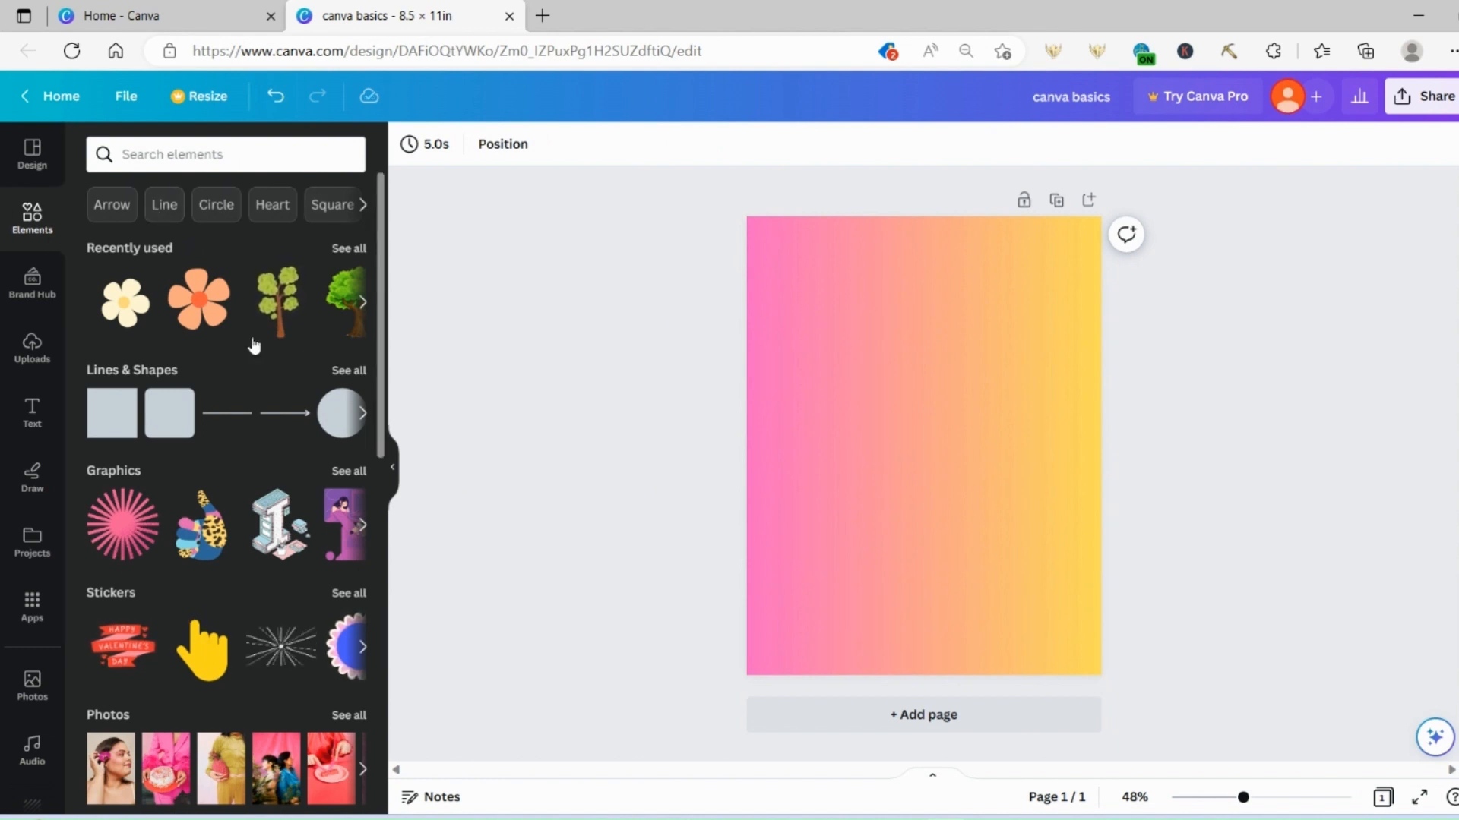
Browse the full frames collection and add the ring-shaped frame with the large central hole to the page.
scroll(255, 365, down, 4)
scroll(254, 384, down, 9)
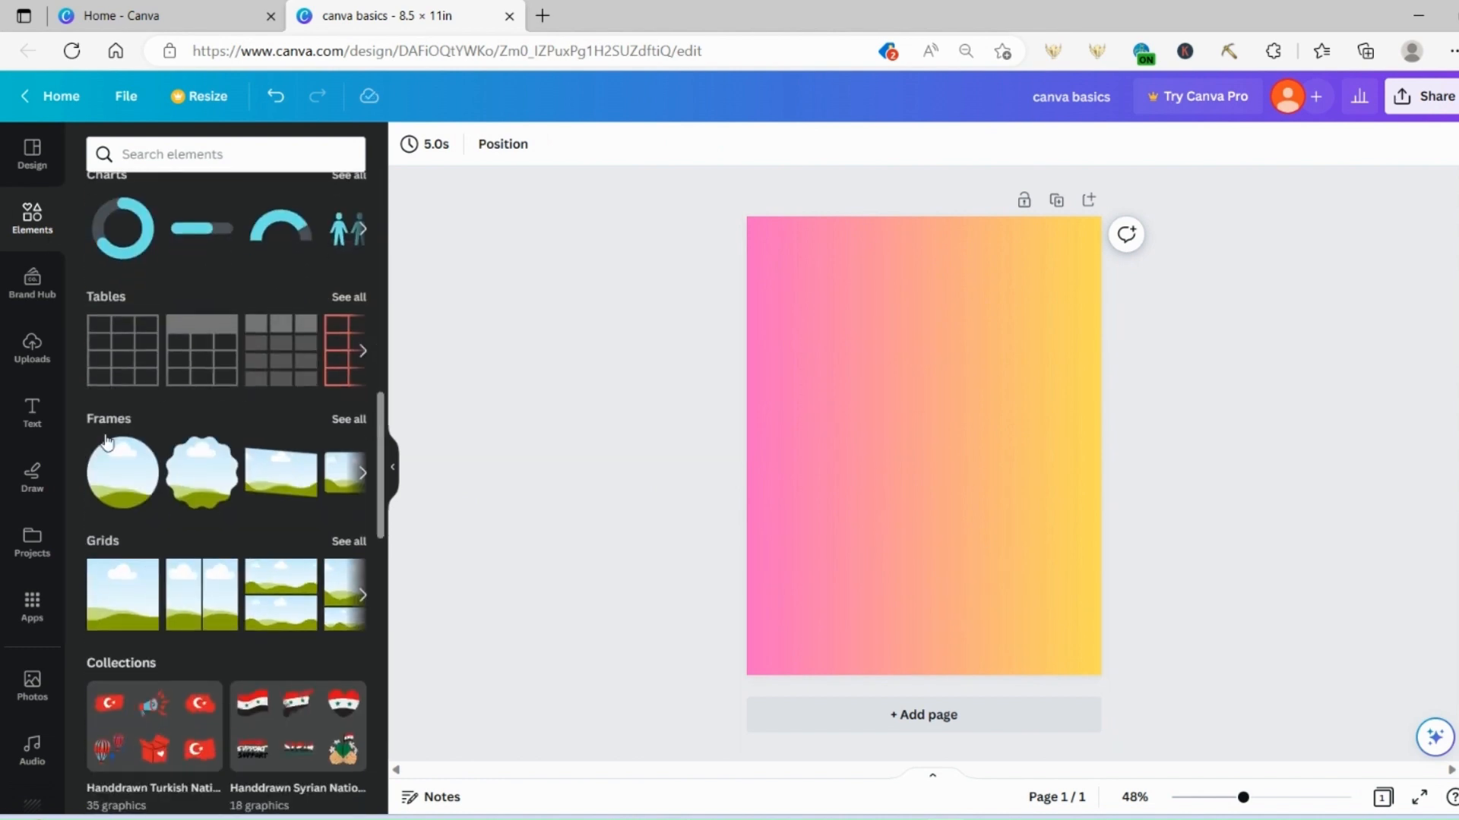
click(346, 421)
scroll(193, 417, down, 5)
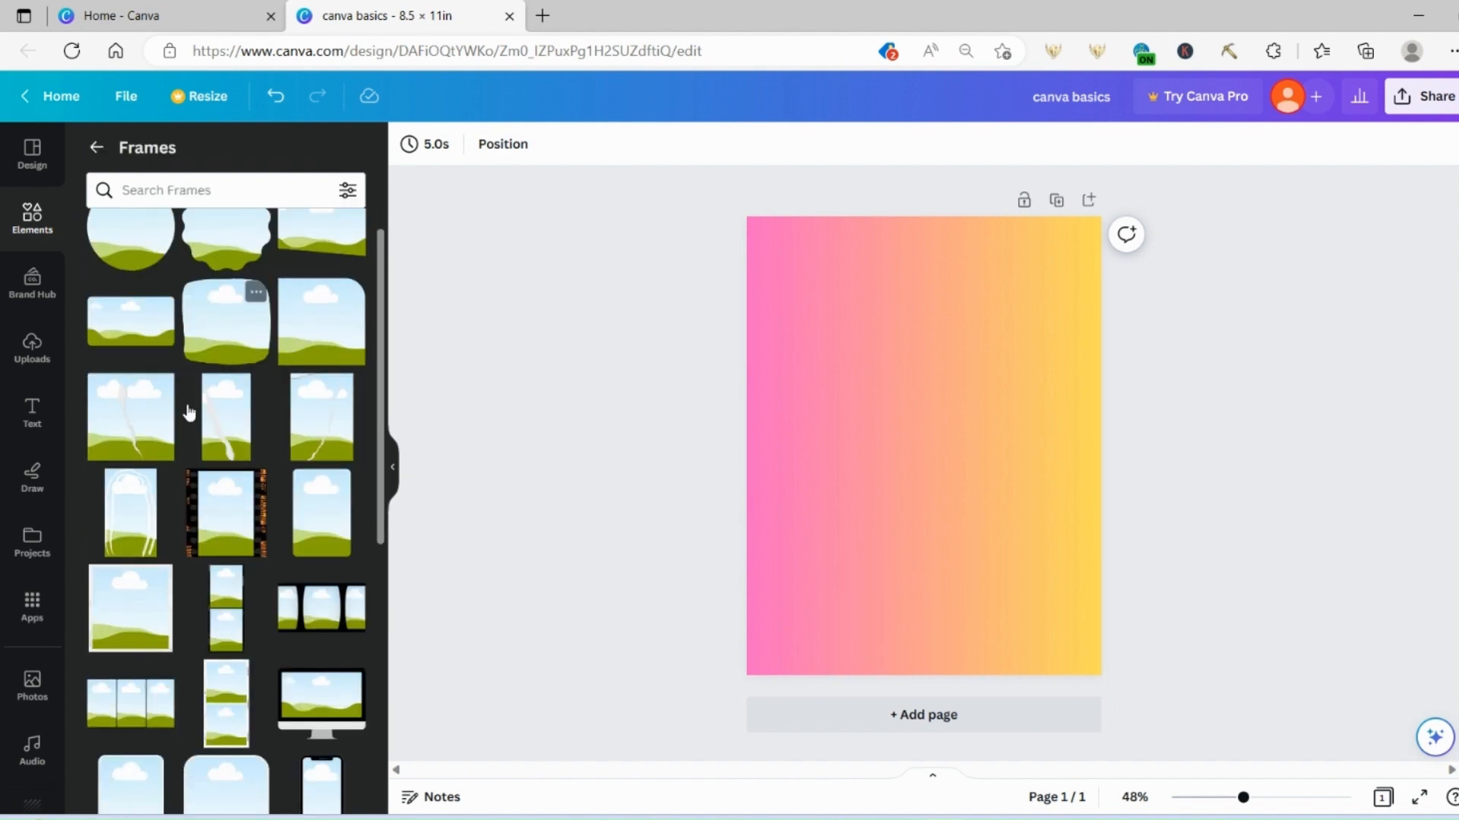
scroll(191, 422, down, 5)
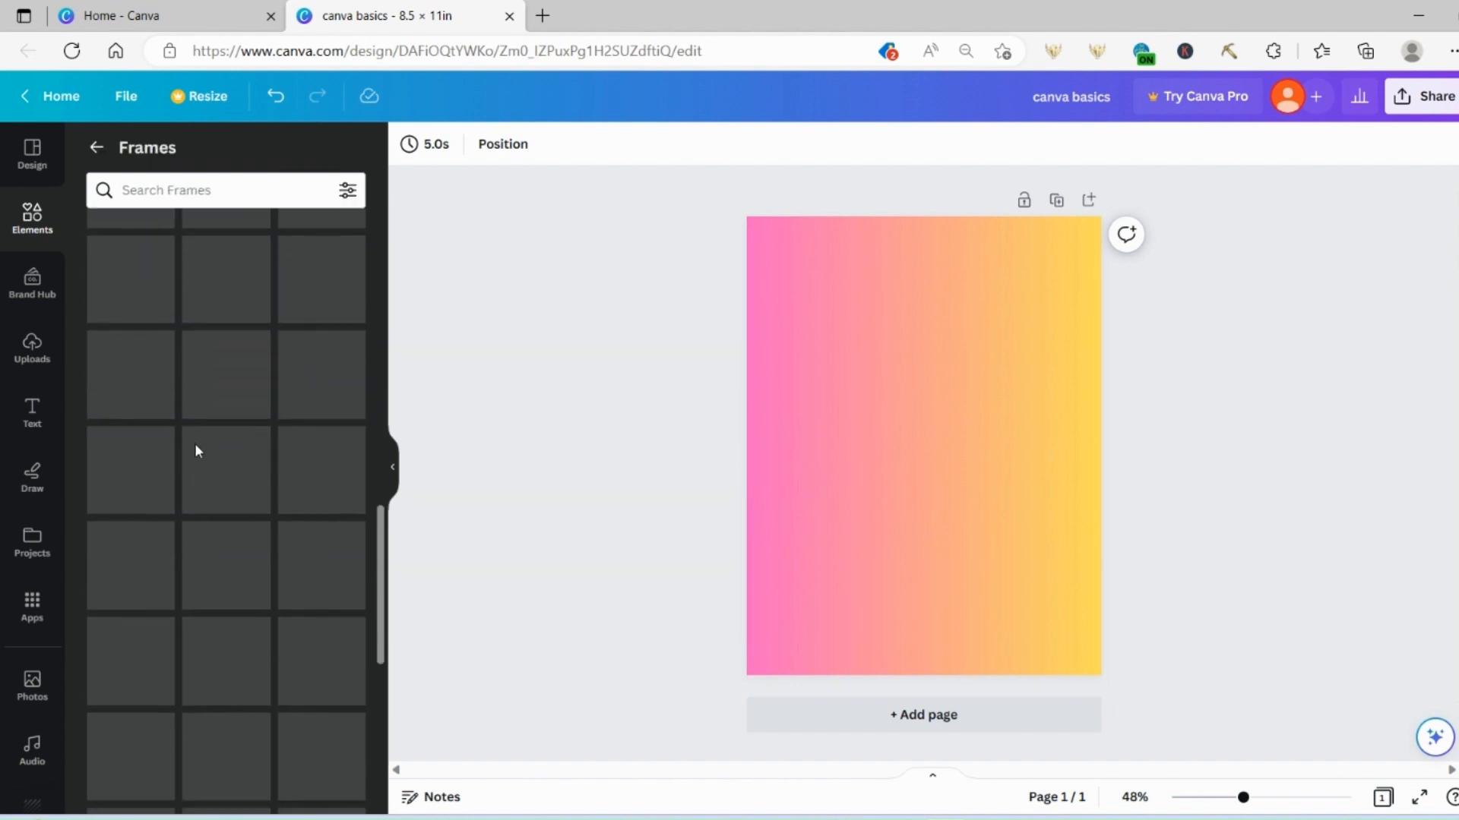
click(203, 467)
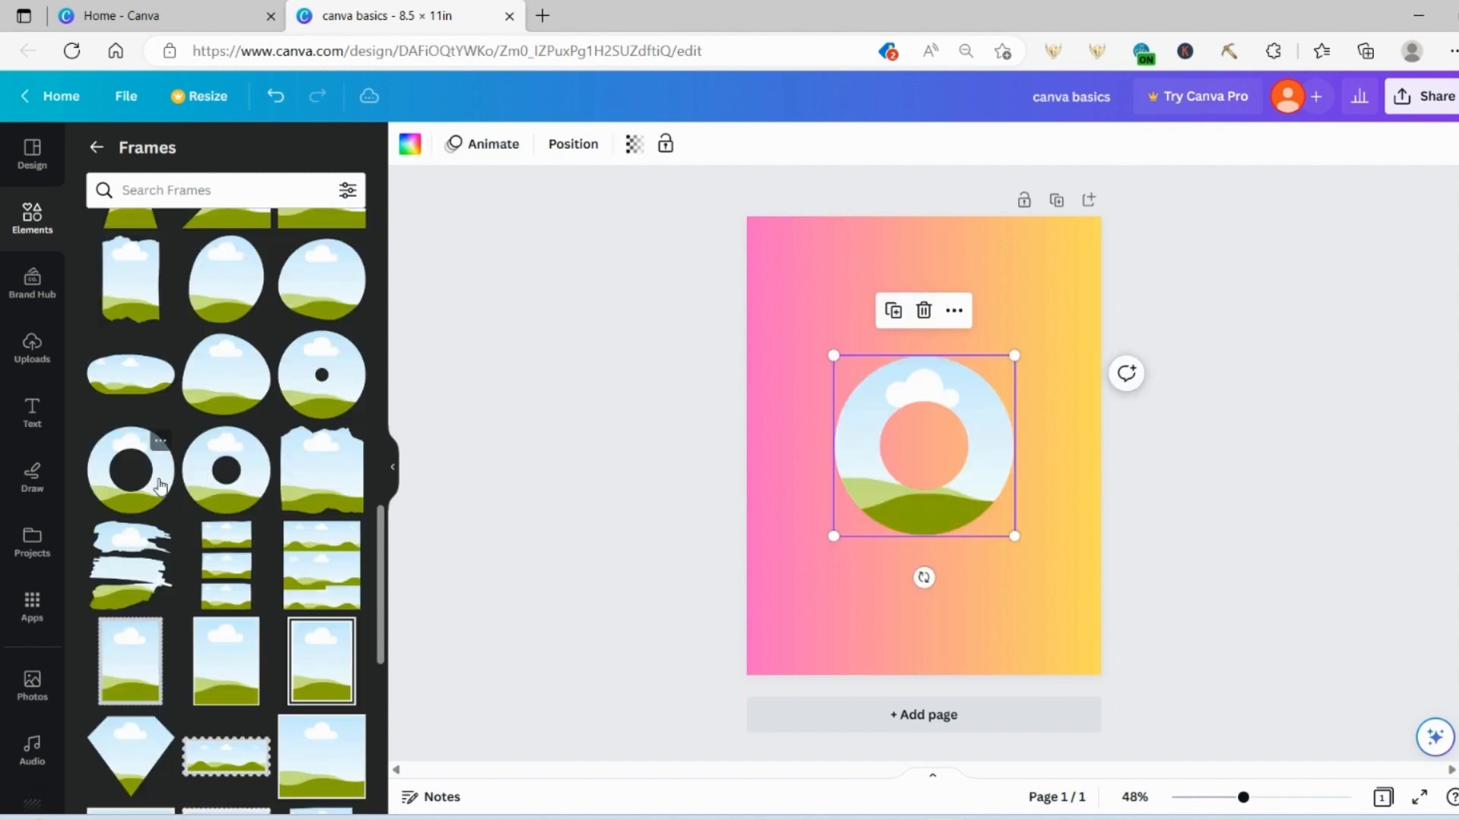
Add the stock photo of the woman holding a pink orchid and fill the ring-shaped frame with it.
click(96, 148)
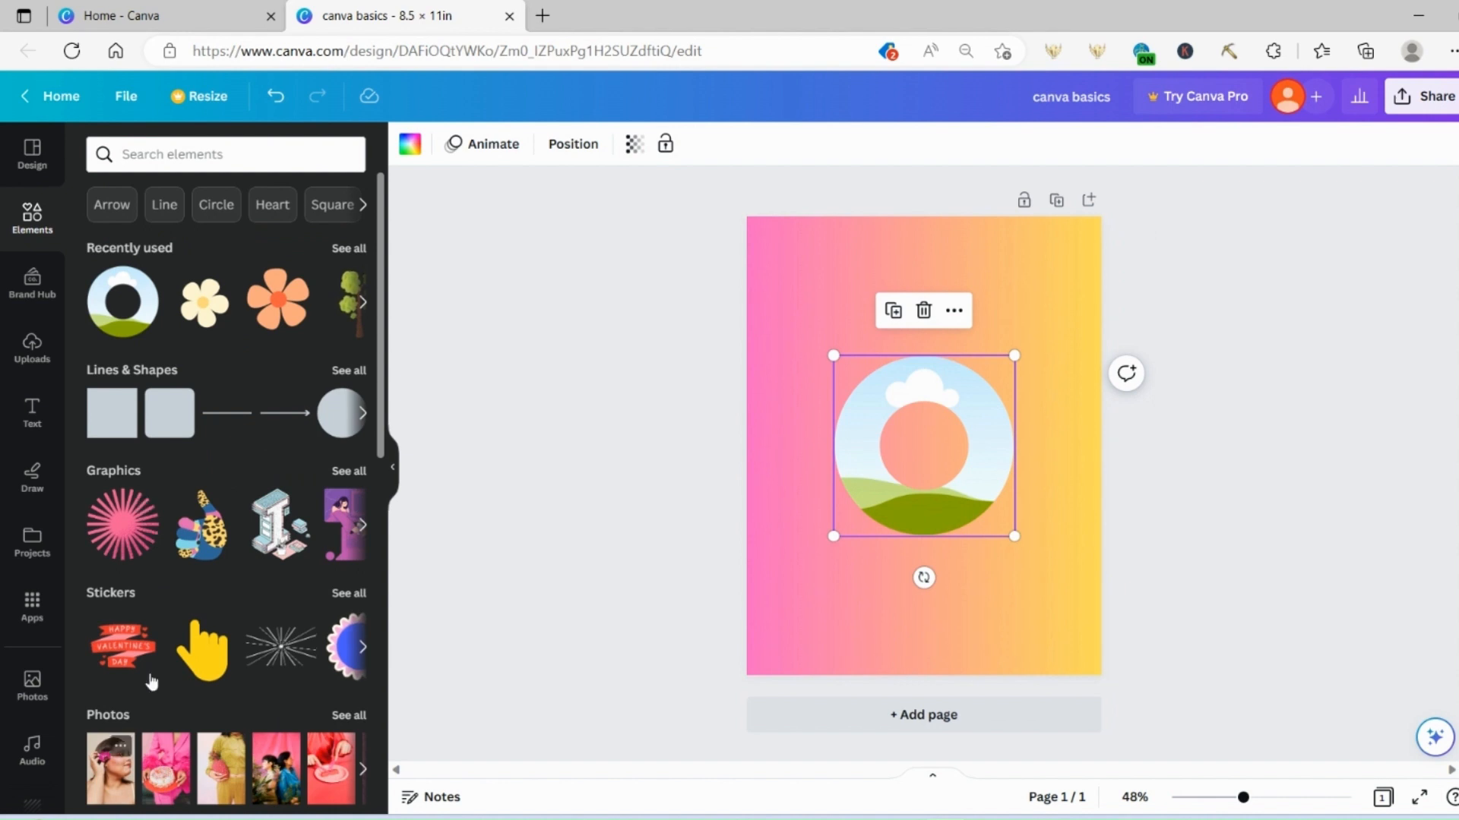
scroll(150, 679, down, 5)
click(111, 395)
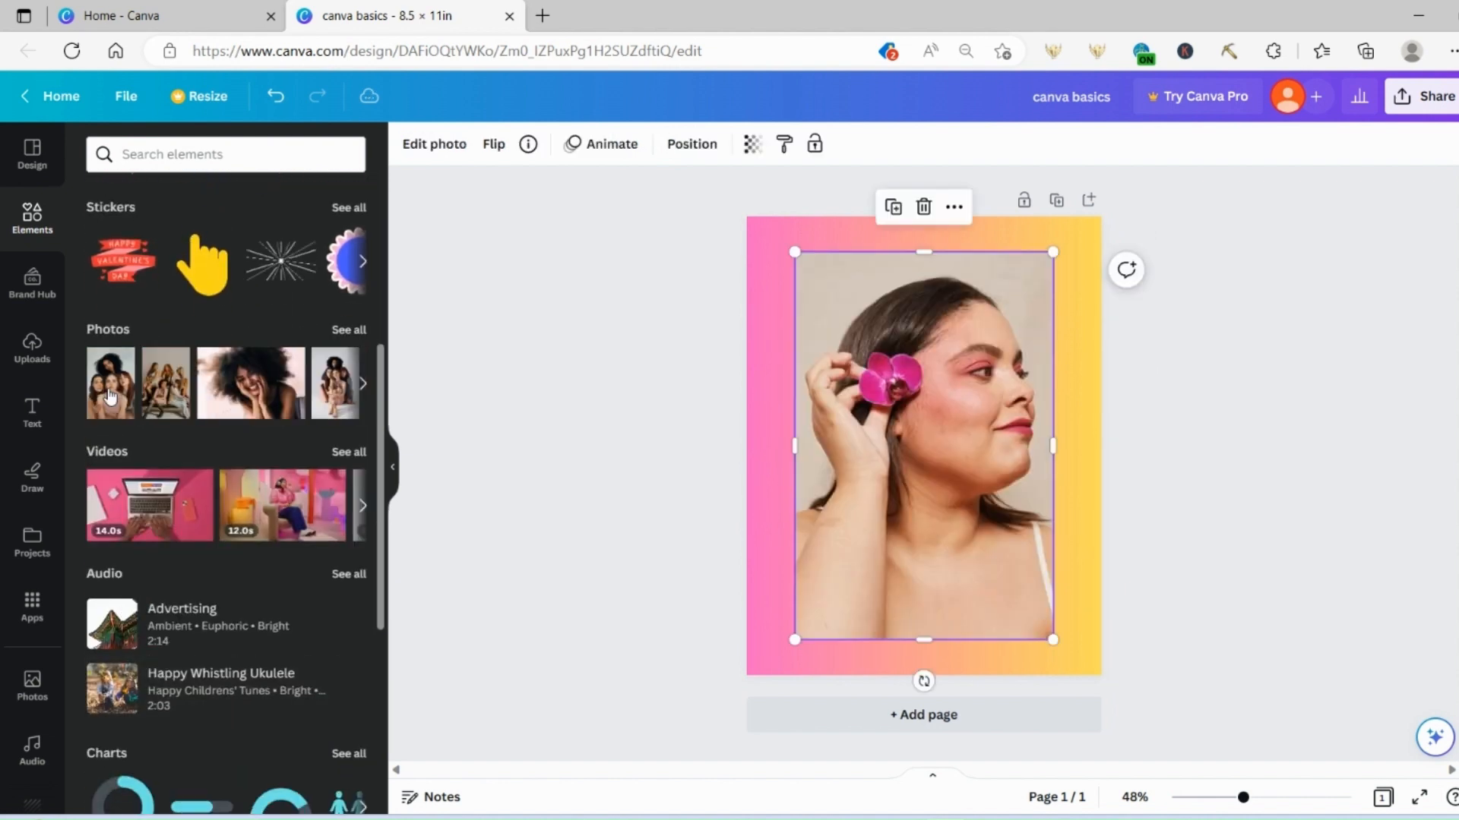
drag(982, 385, 944, 403)
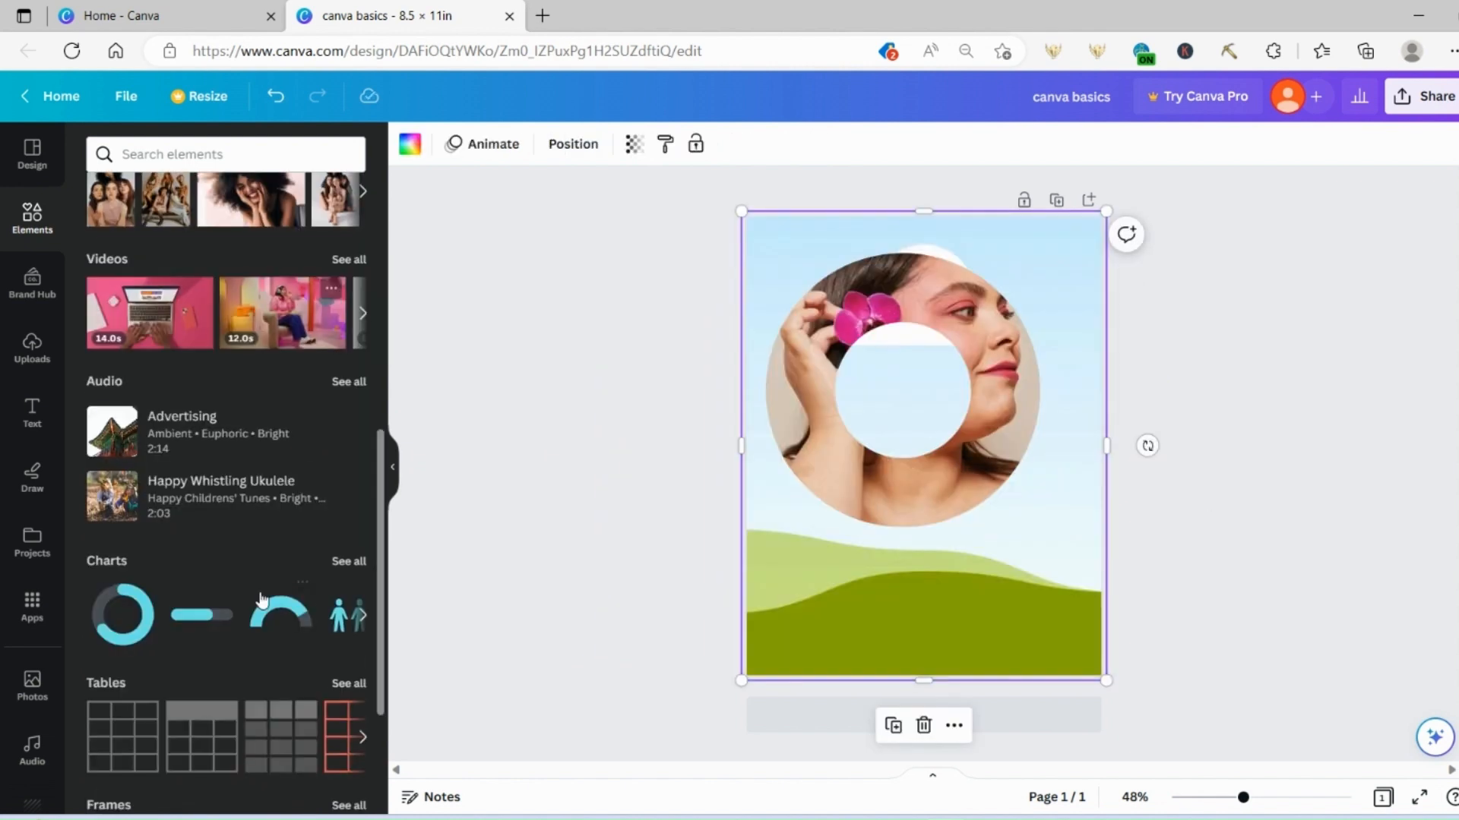
Replace the full-page grid with the grid of three equal horizontal rows.
scroll(258, 591, down, 5)
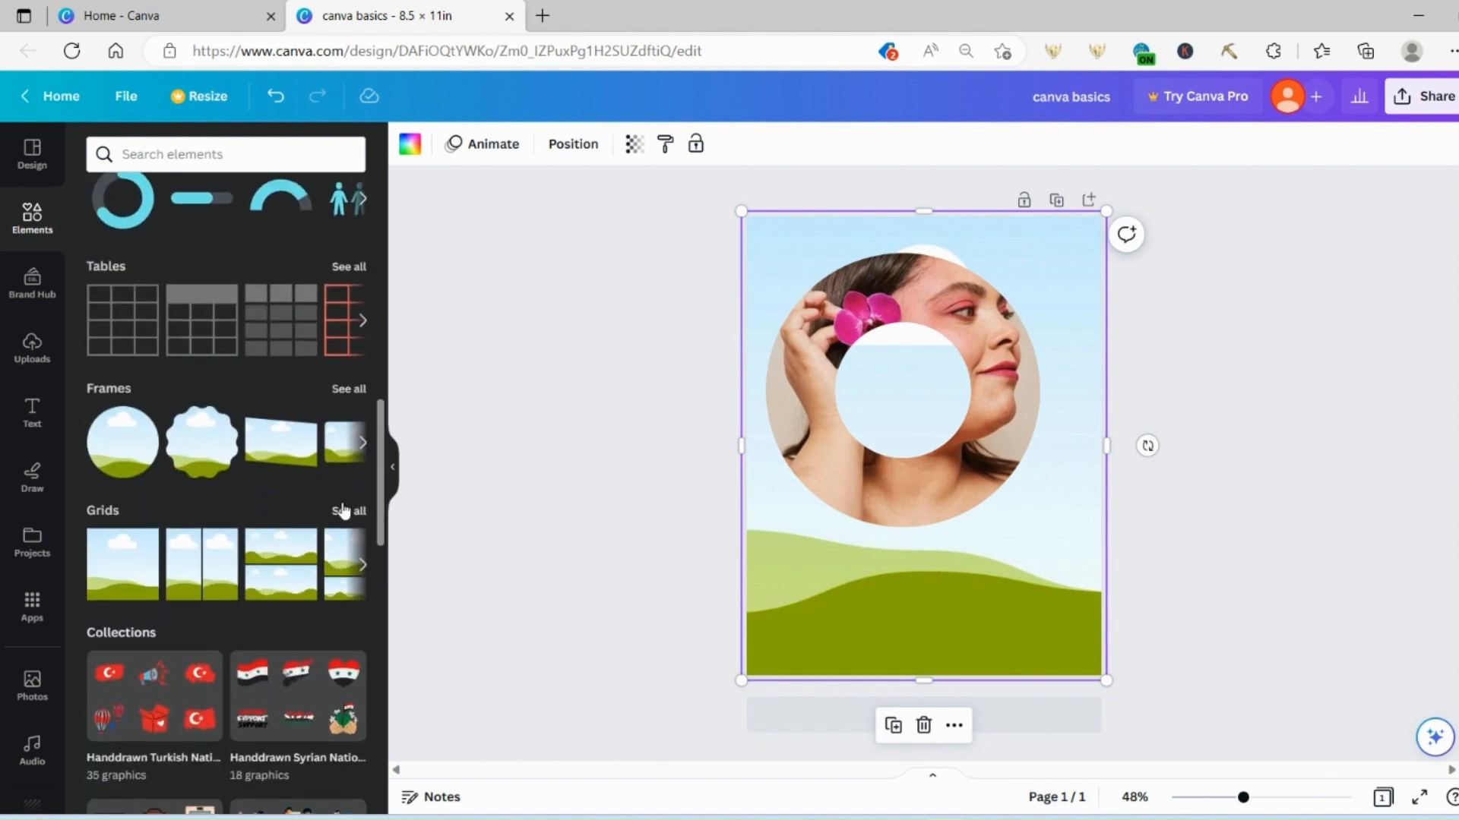
click(345, 510)
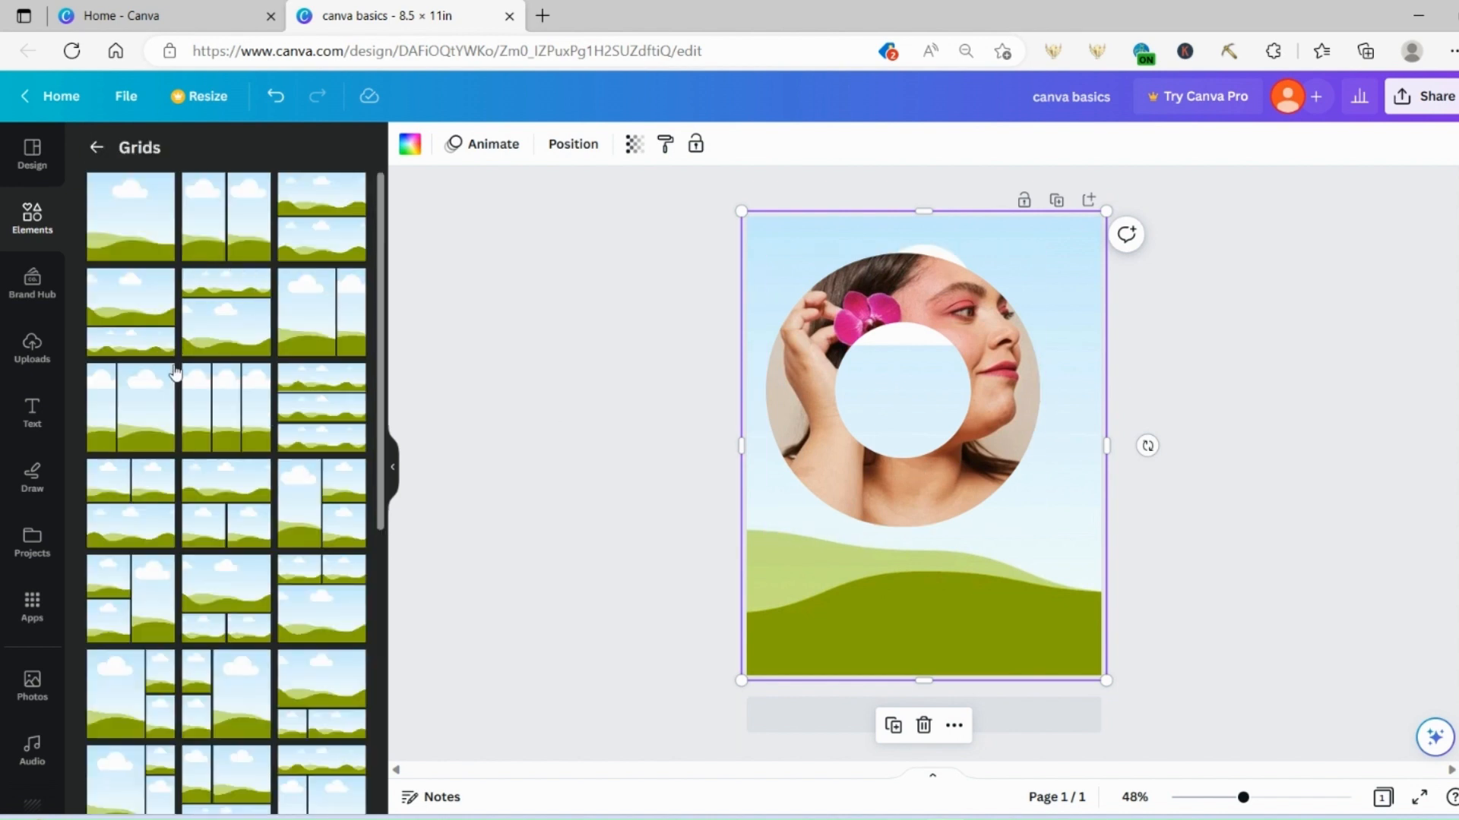
click(317, 434)
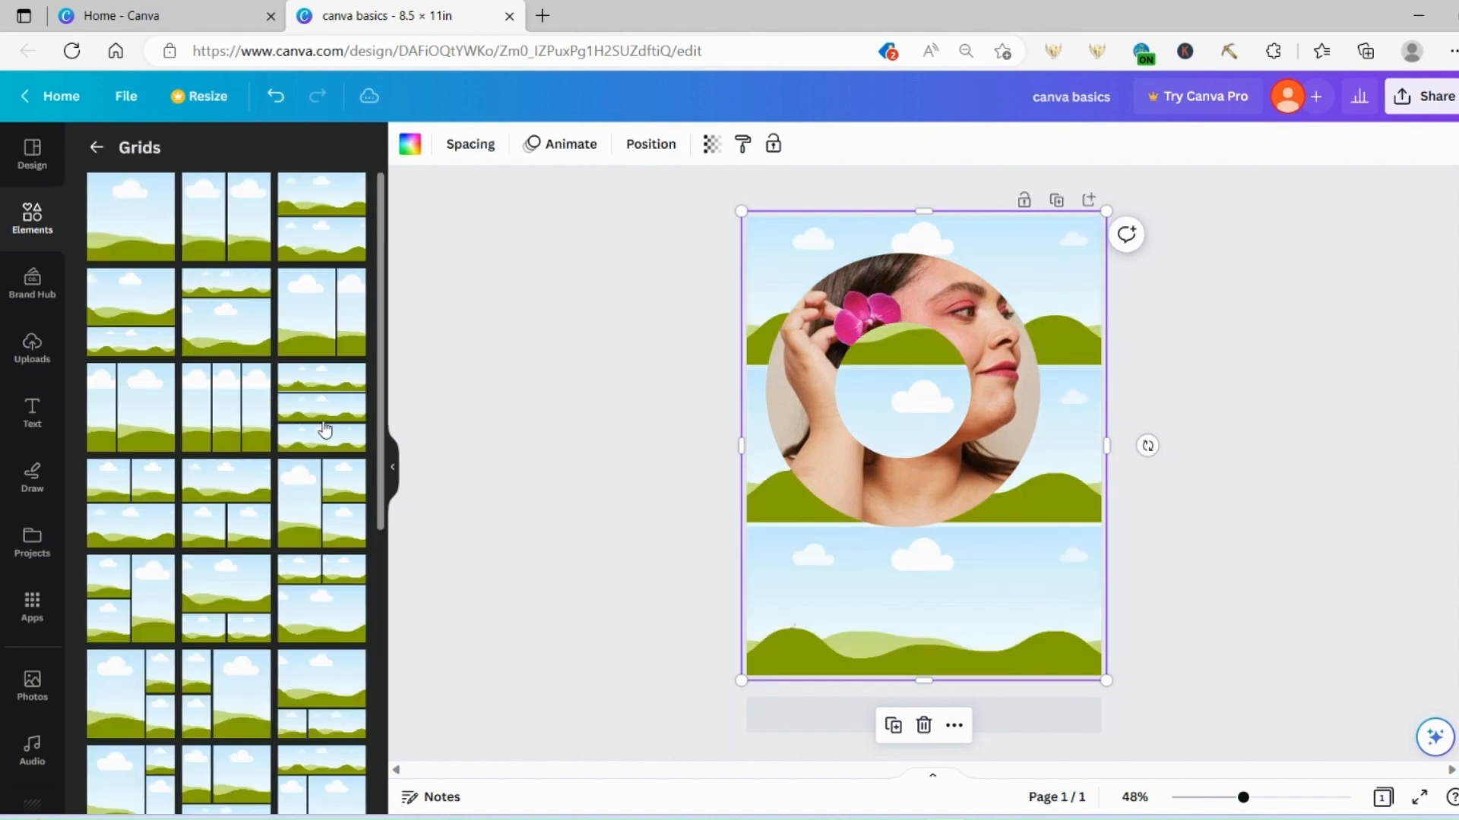
Delete the woman's photo from the ring-shaped frame and remove the frame itself.
click(992, 440)
key(Delete)
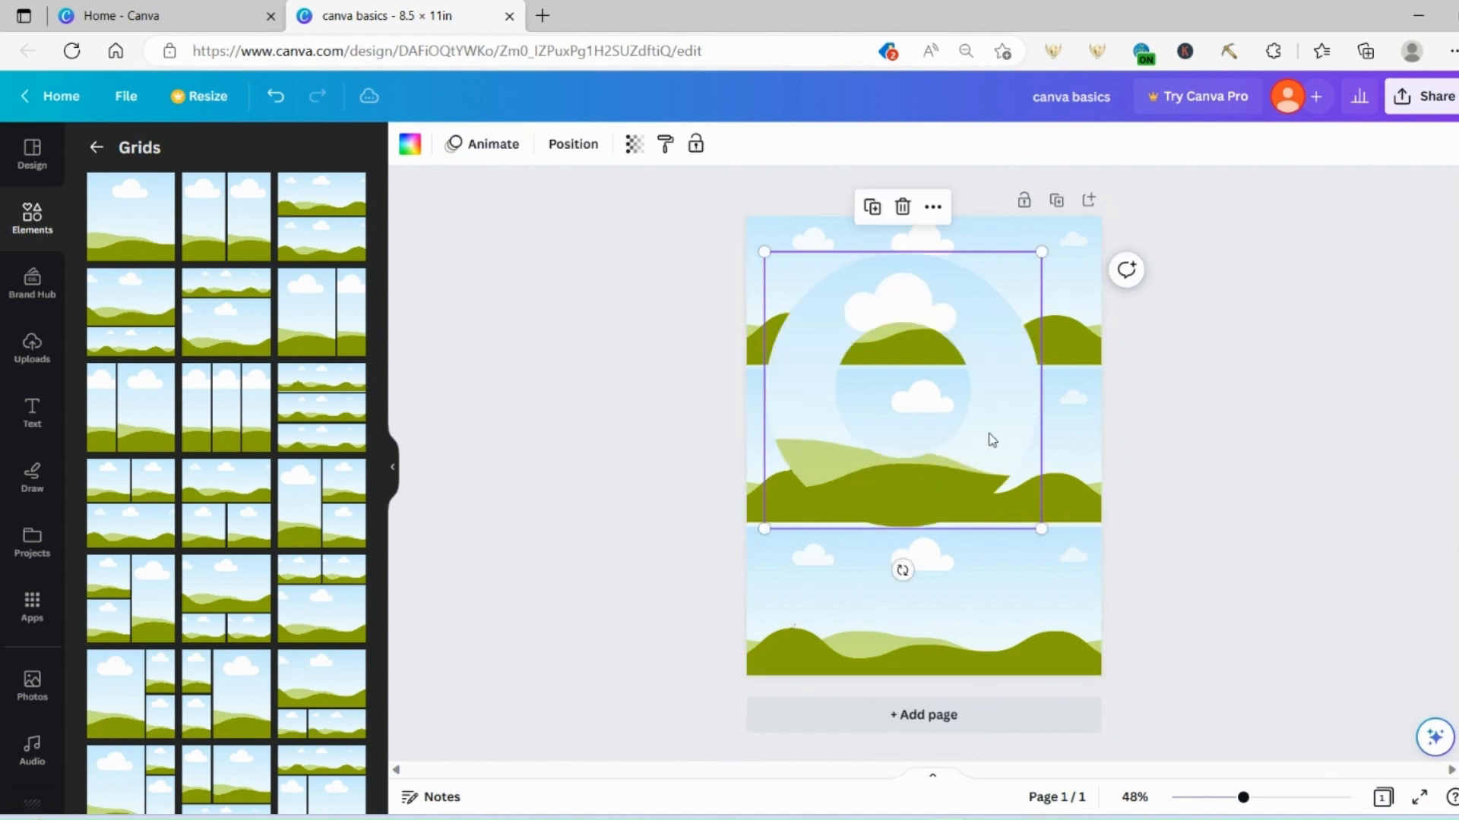
key(Delete)
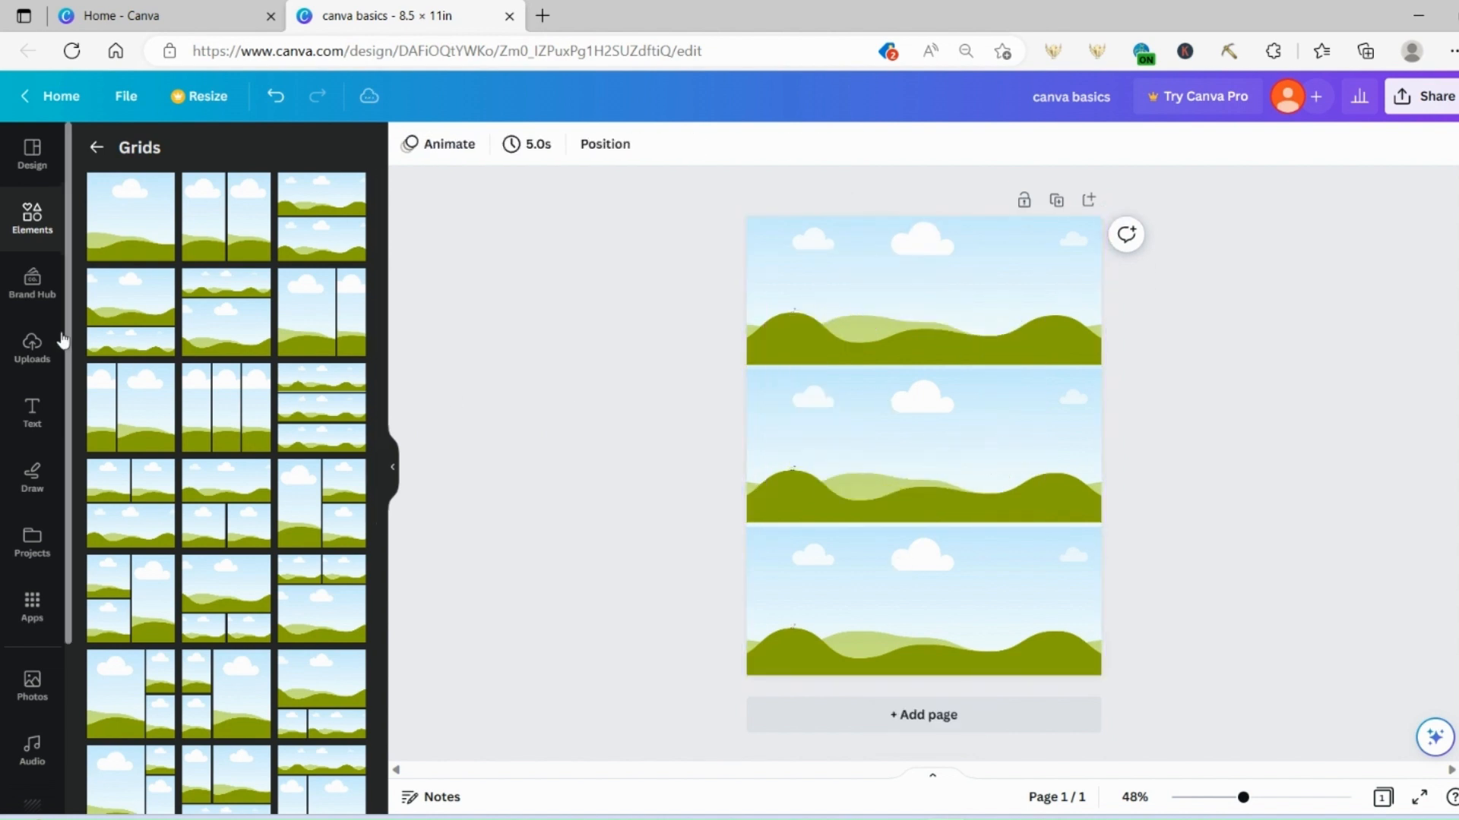
Fill all three rows of the grid with the recently used photo of the woman holding the pink orchid.
click(32, 218)
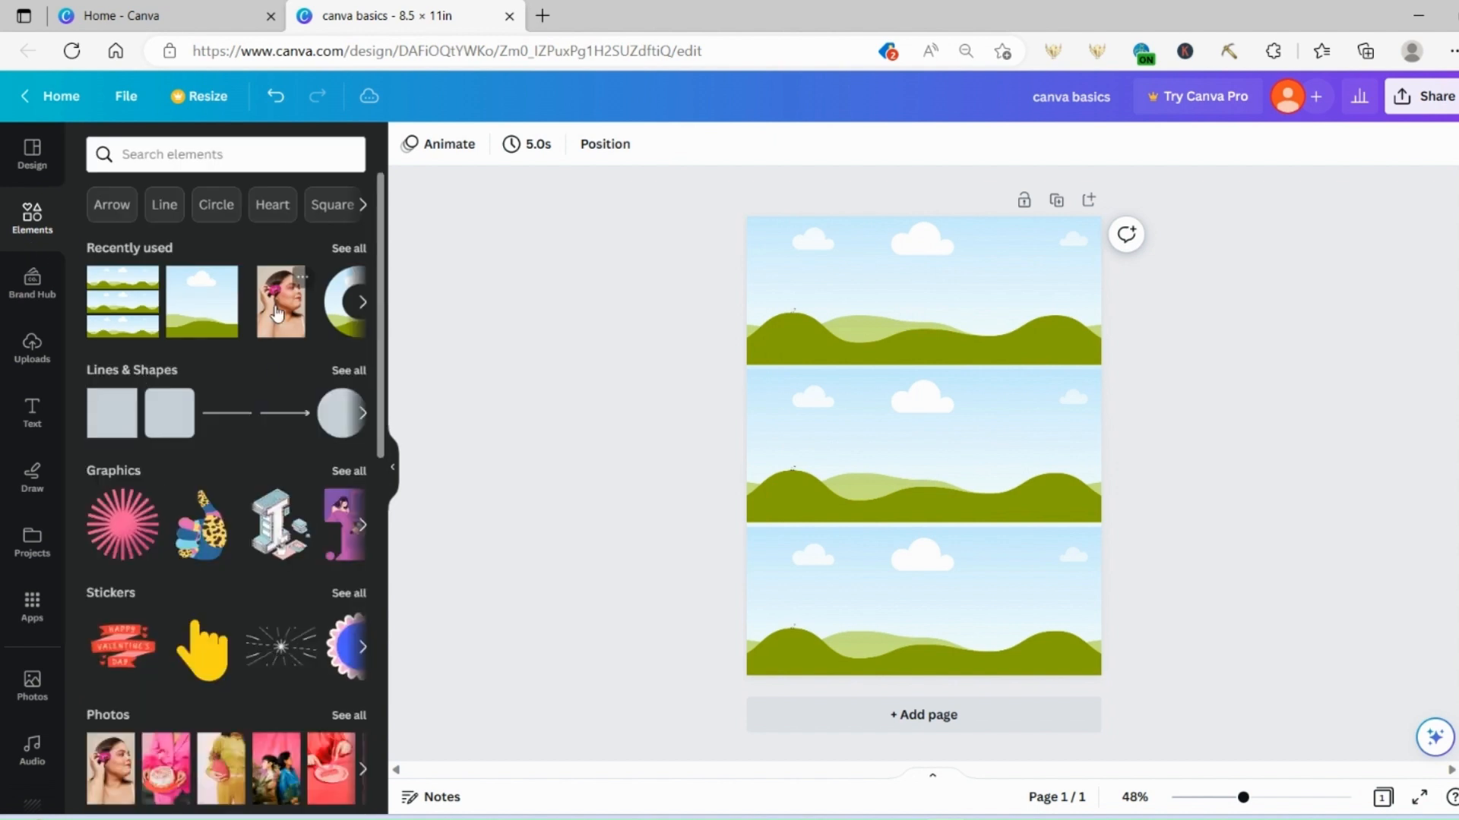
drag(296, 277, 934, 398)
drag(284, 316, 950, 326)
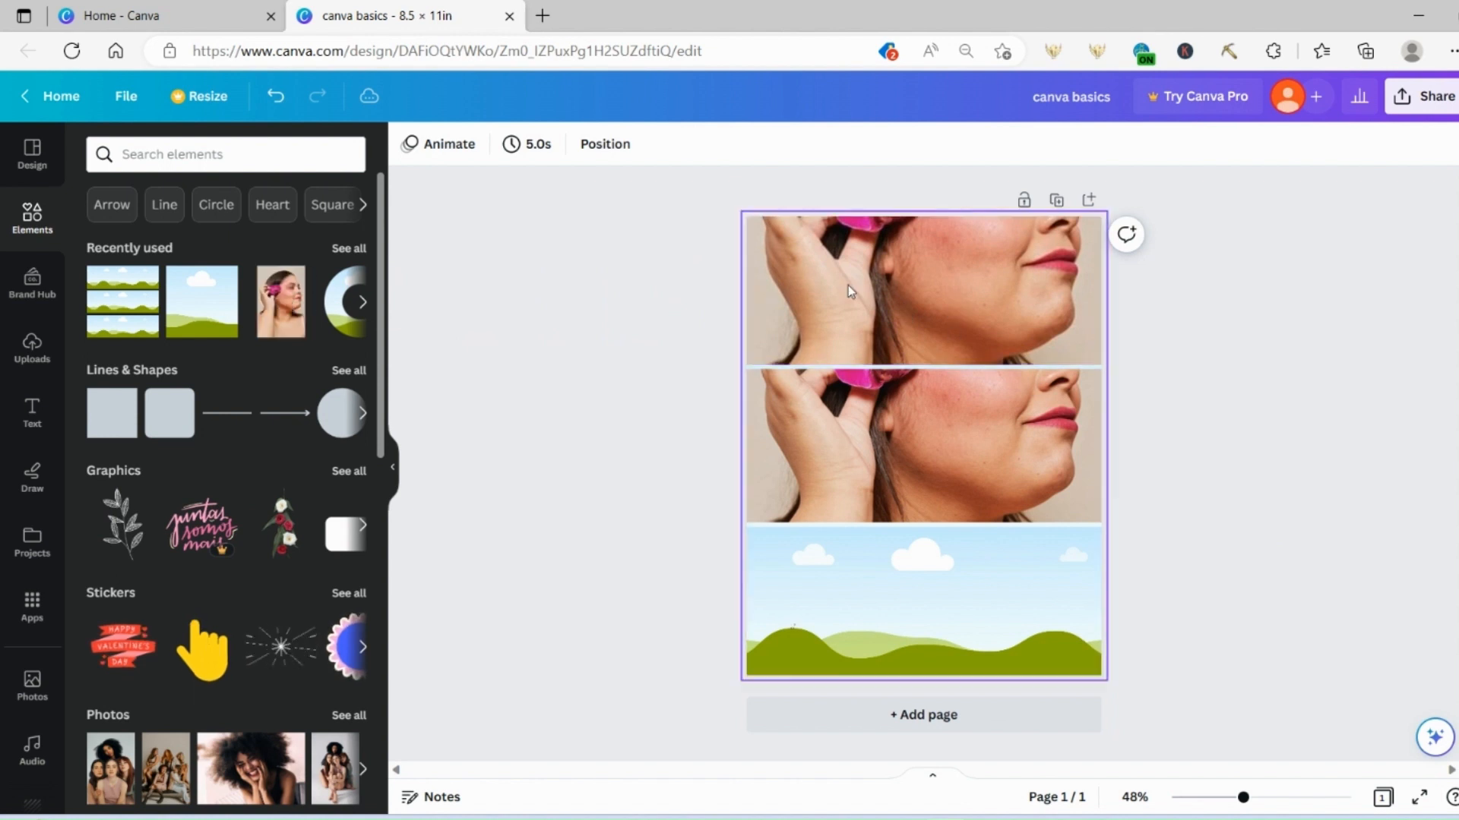
click(875, 269)
mouse_move(877, 269)
mouse_down()
mouse_move(882, 291)
mouse_move(877, 277)
mouse_up()
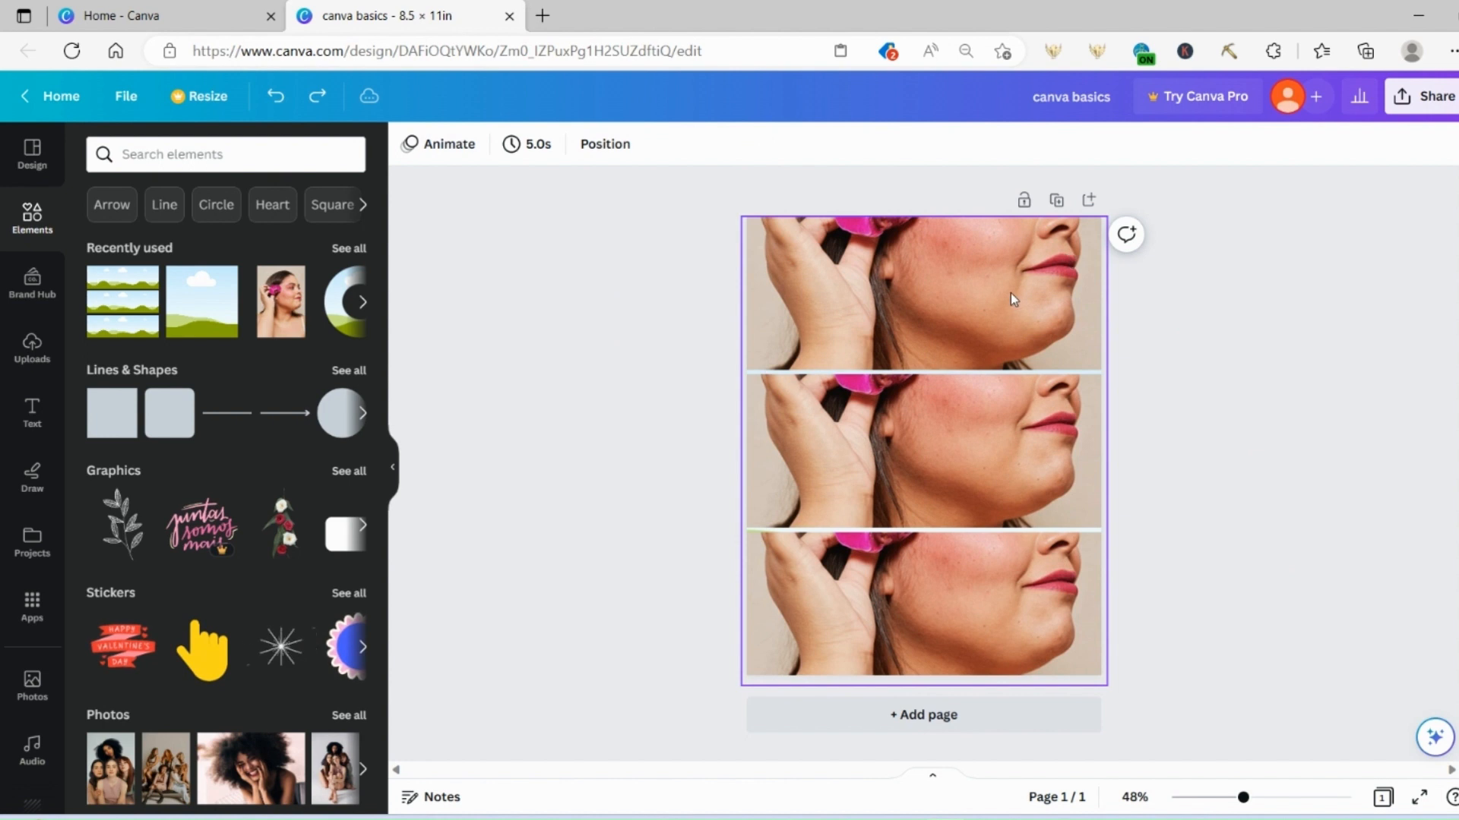
Crop the photo in the grid's first row, shifting it down so the woman's hair, eyes and orchid fill the row.
click(923, 299)
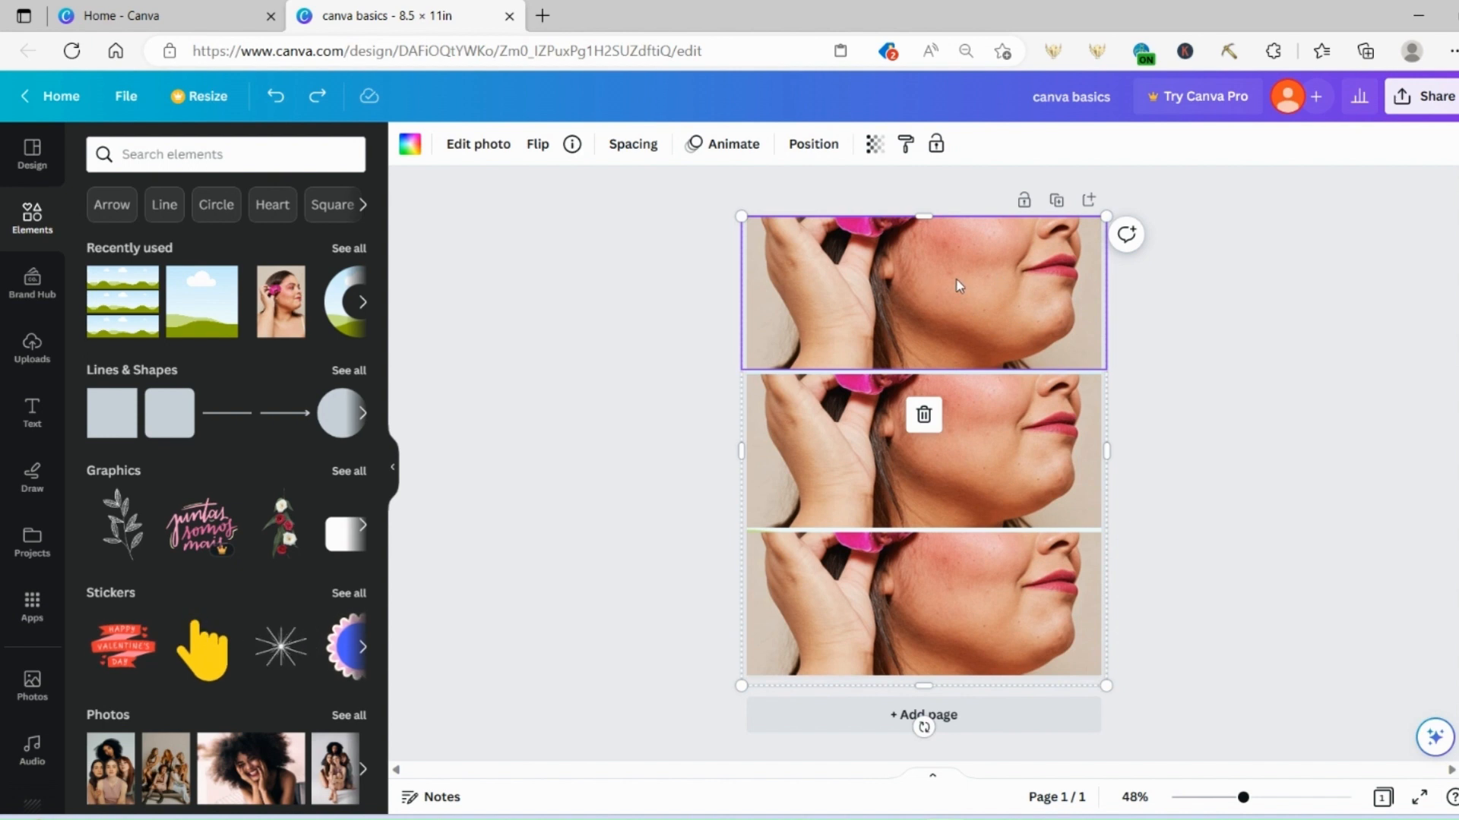
click(480, 146)
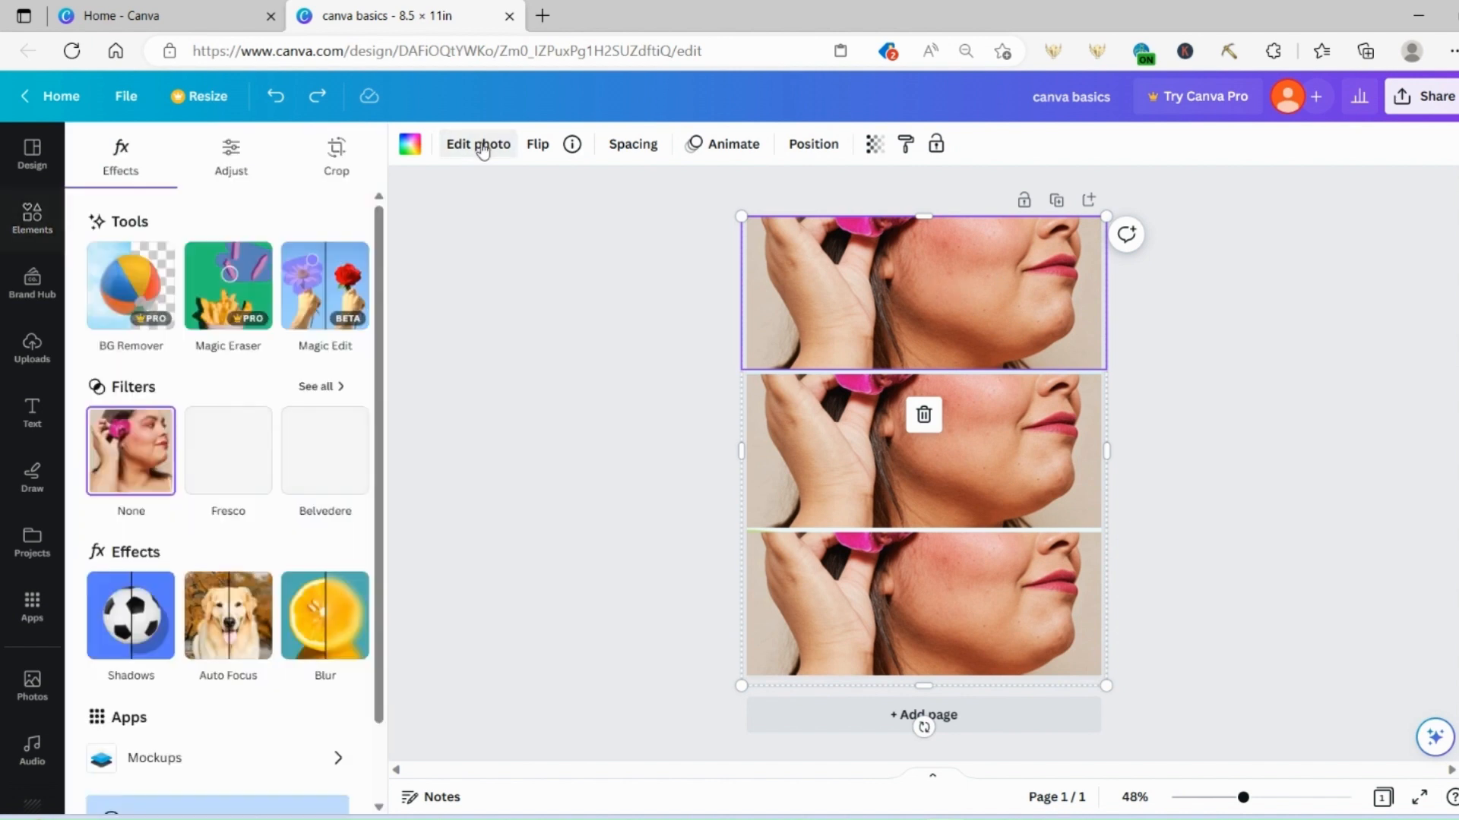
click(334, 166)
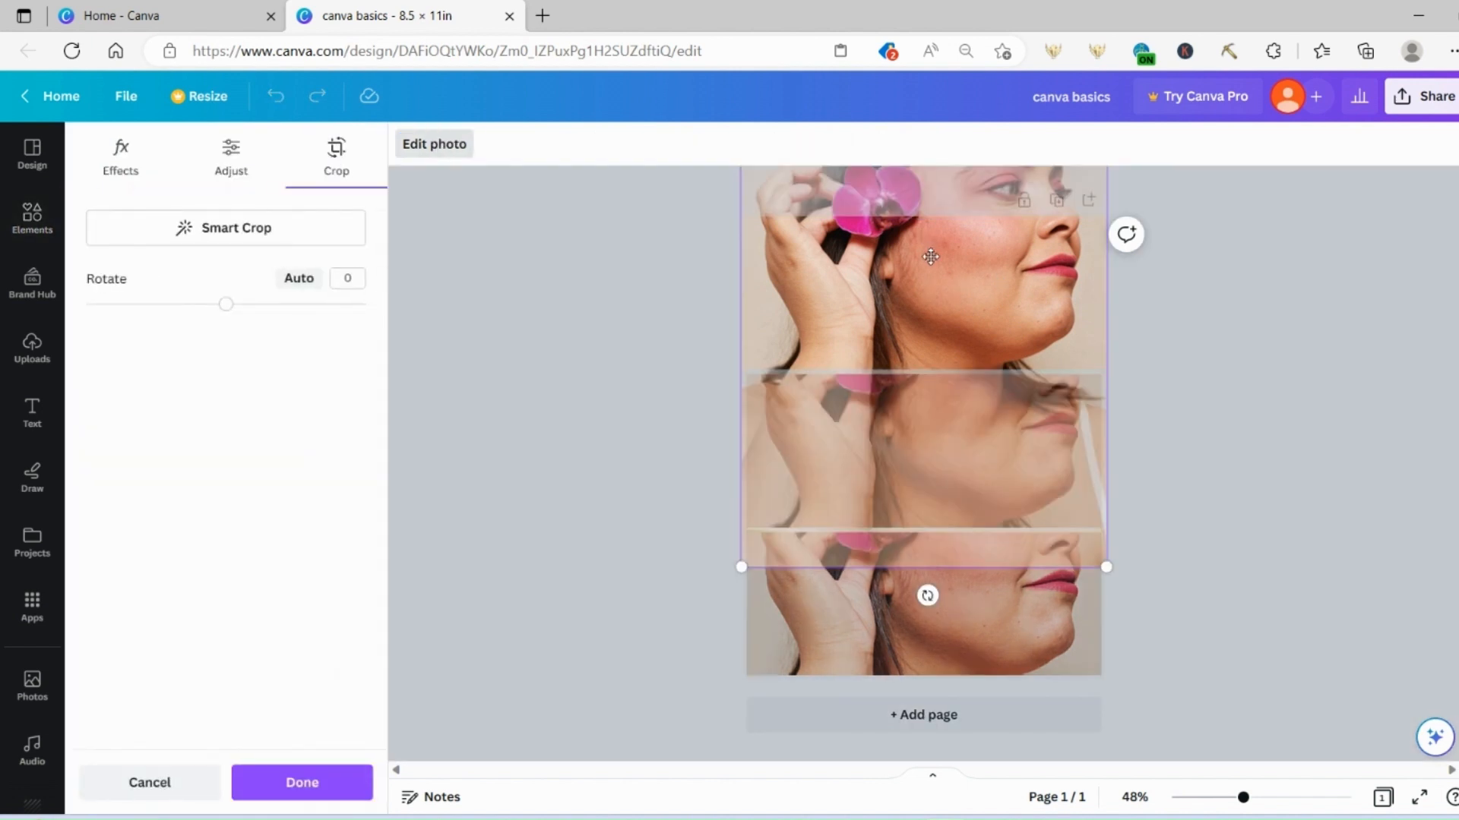
drag(931, 257, 931, 423)
click(1290, 420)
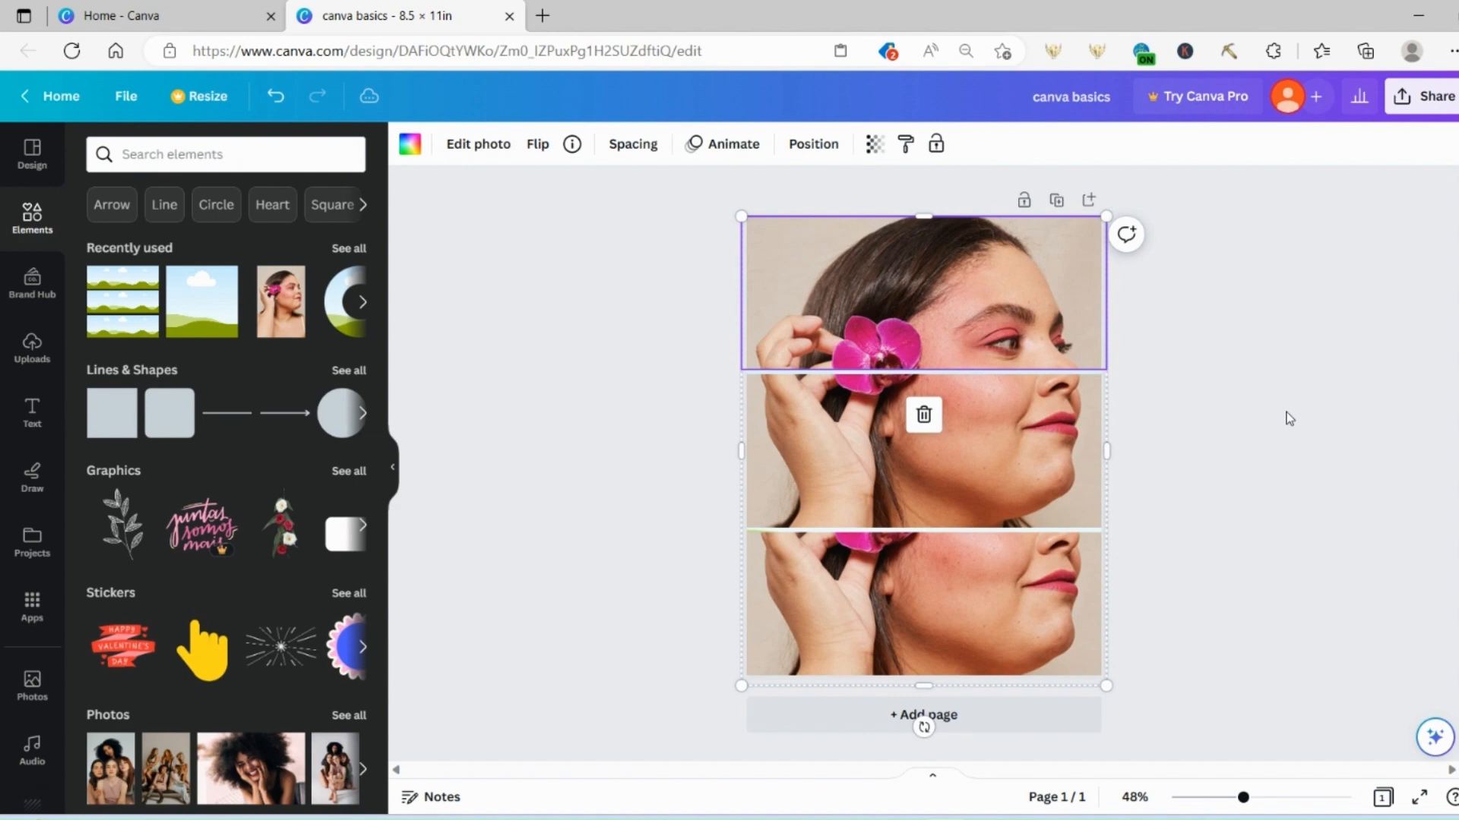
click(990, 614)
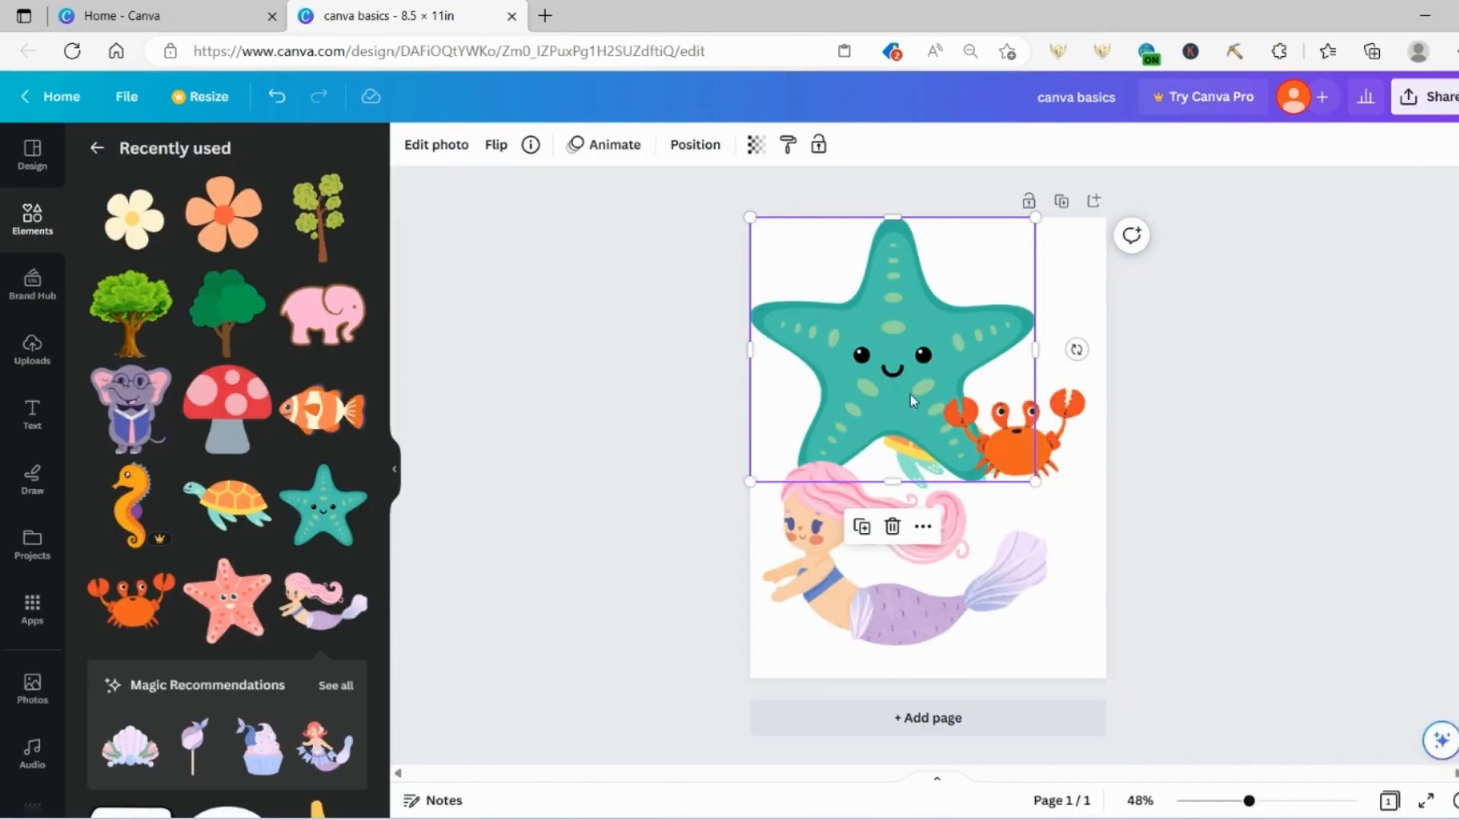
Move the starfish up past the page's upper edge and place the turtle beside the mermaid's tail.
drag(912, 401, 914, 359)
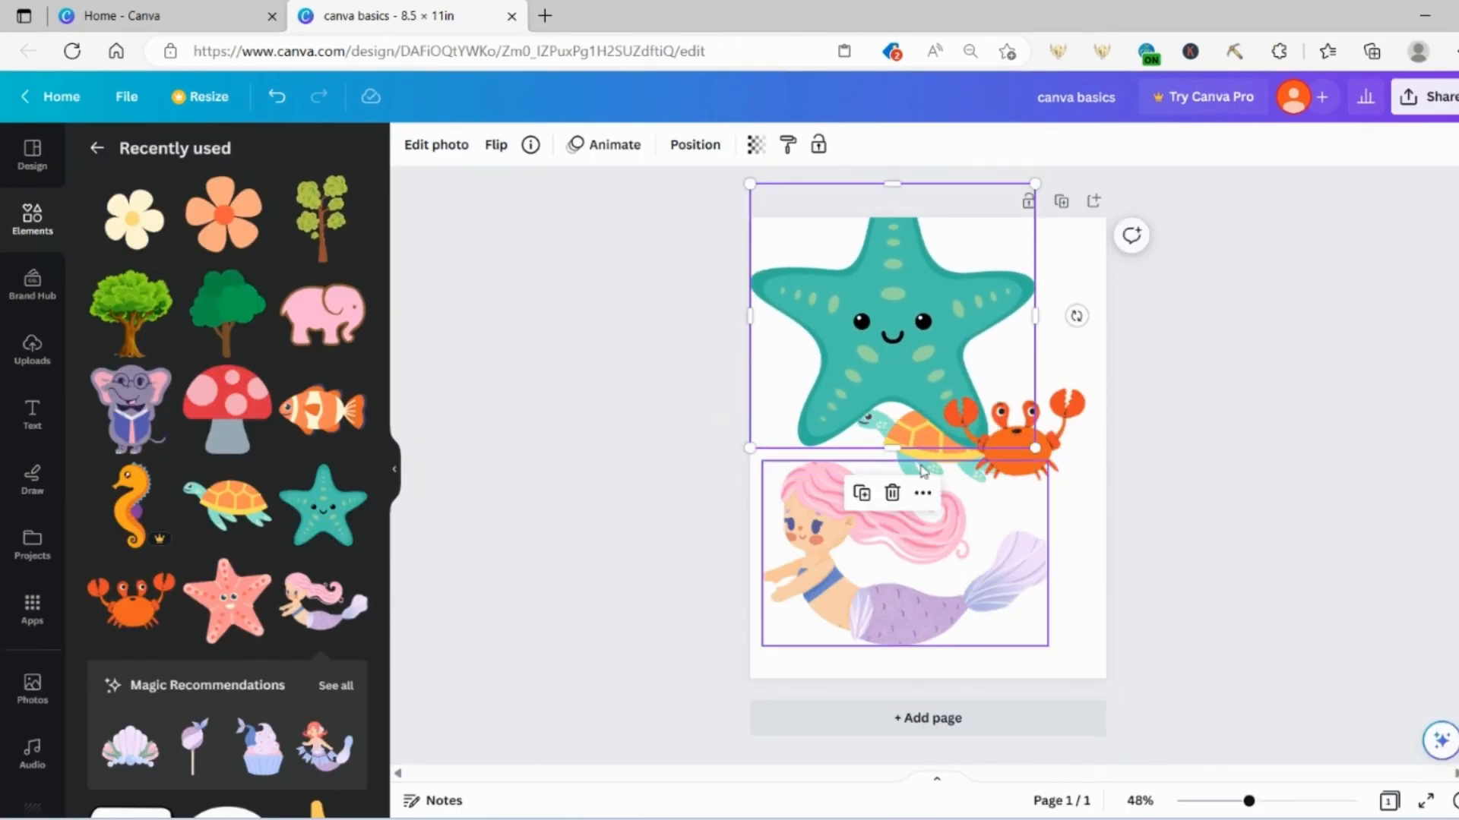
click(920, 465)
click(932, 441)
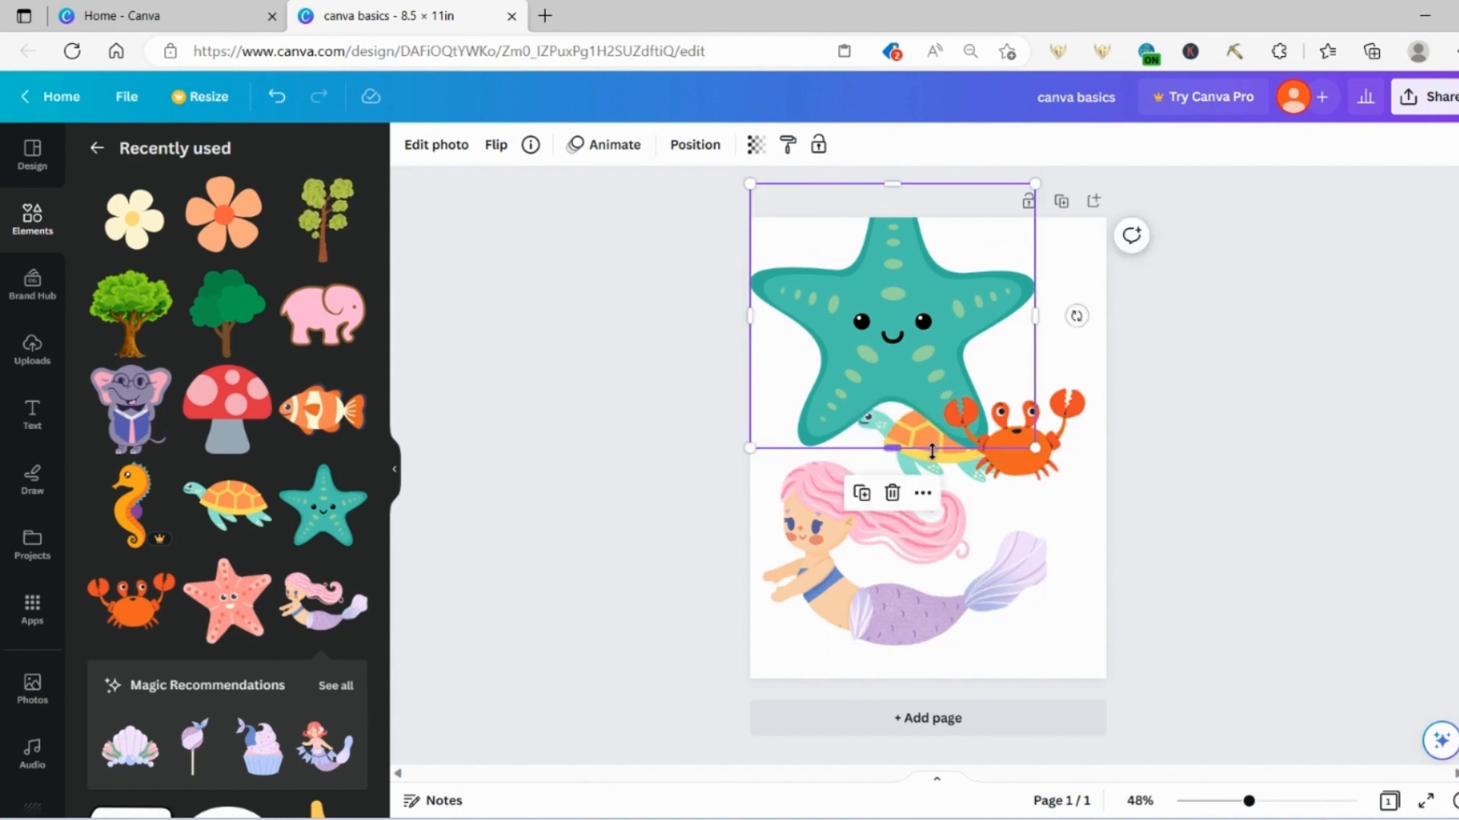
drag(933, 461, 1014, 536)
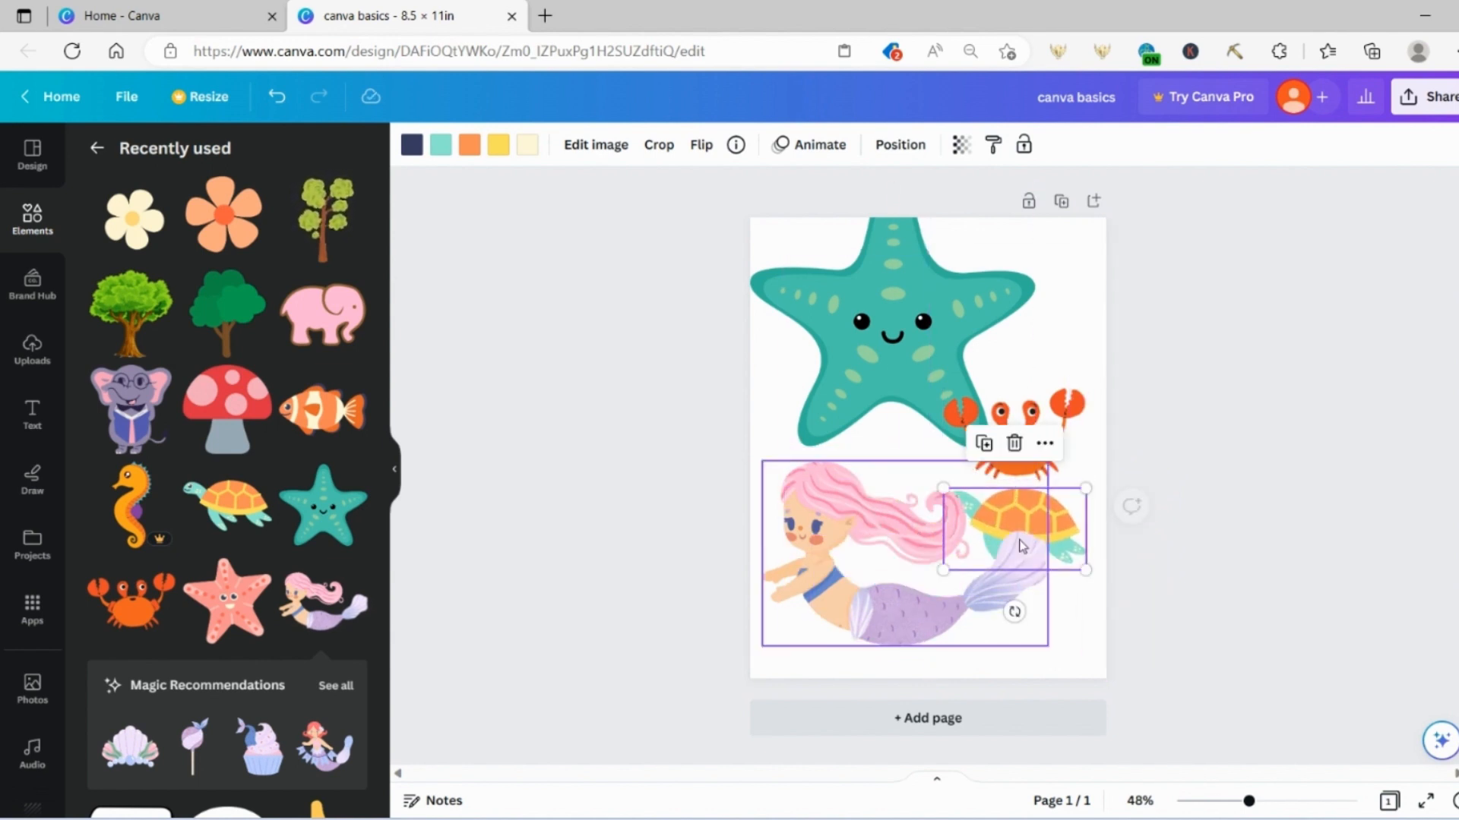
Bring the turtle forward so it lies in front of the mermaid's tail.
right_click(1050, 526)
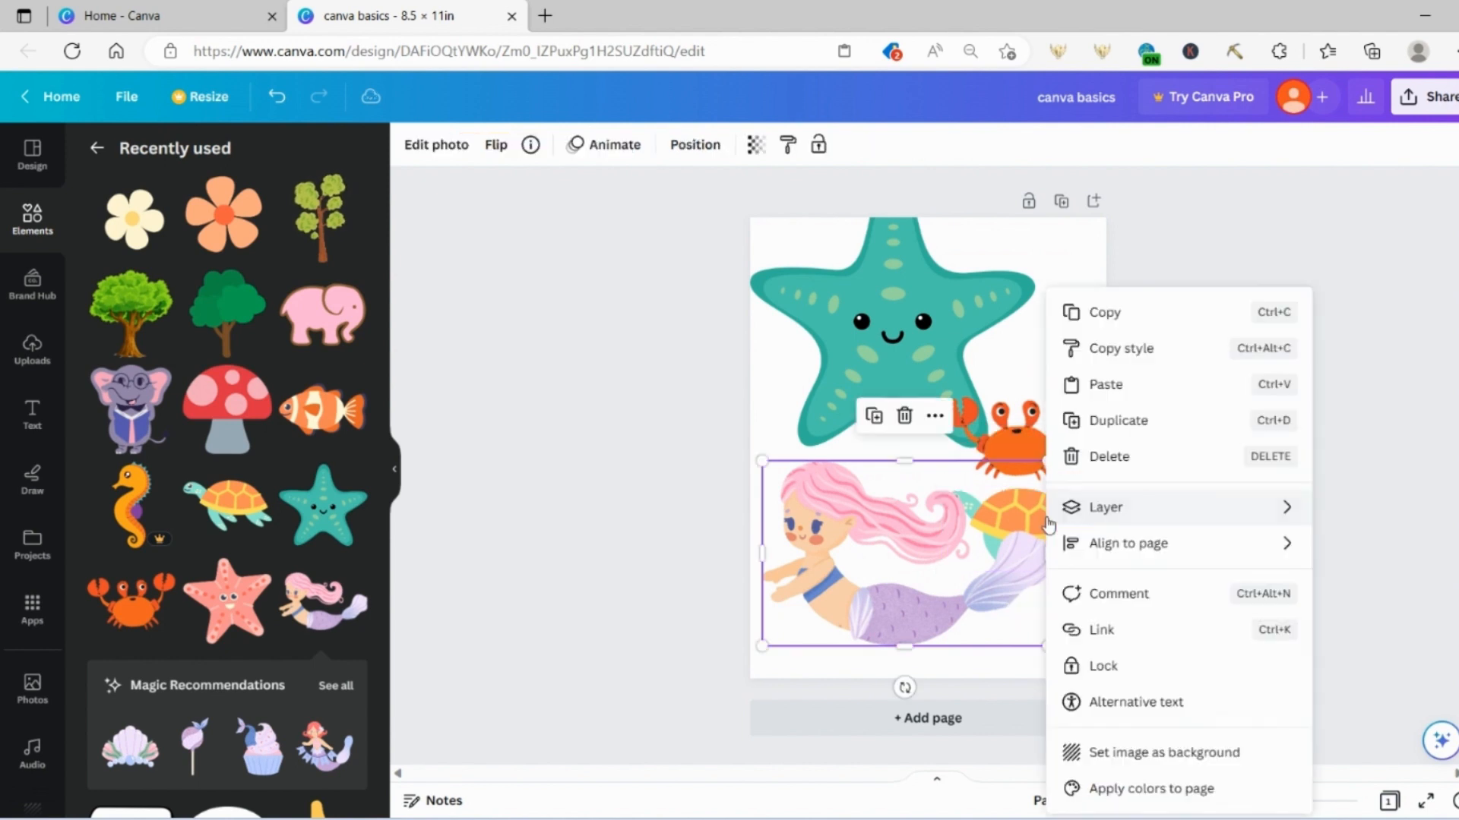
click(1206, 425)
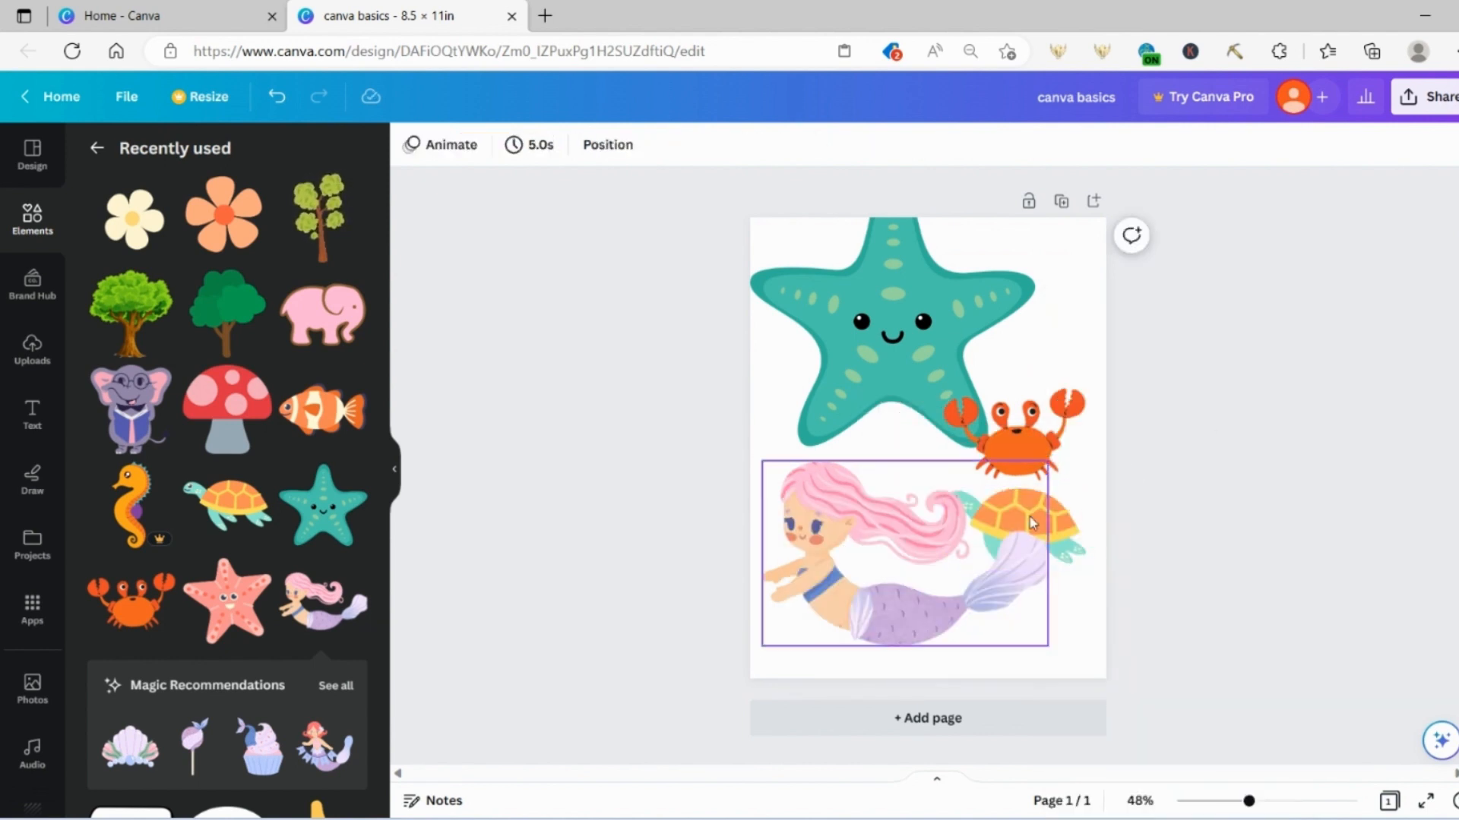
right_click(1063, 523)
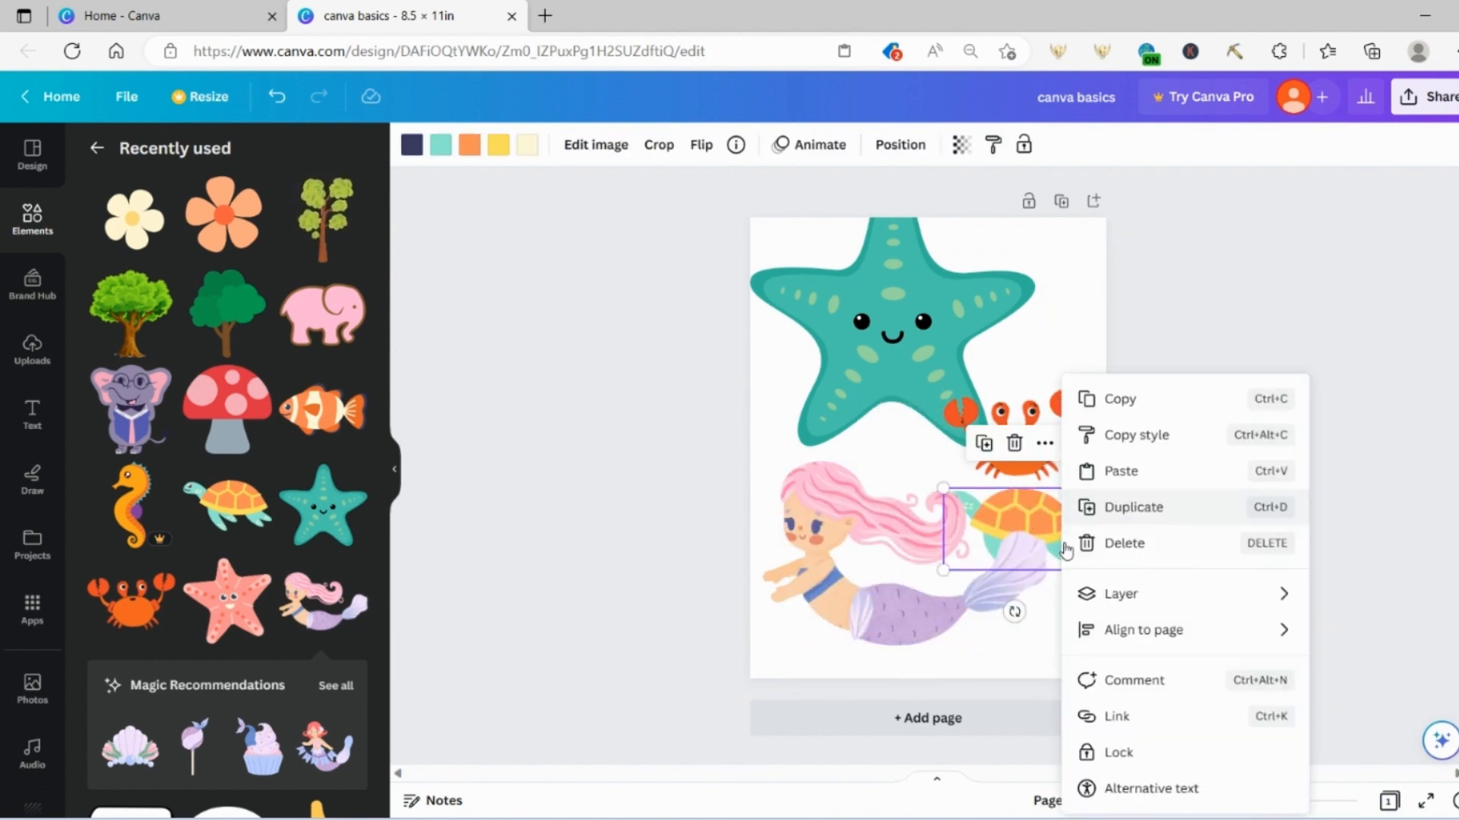
mouse_move(1194, 602)
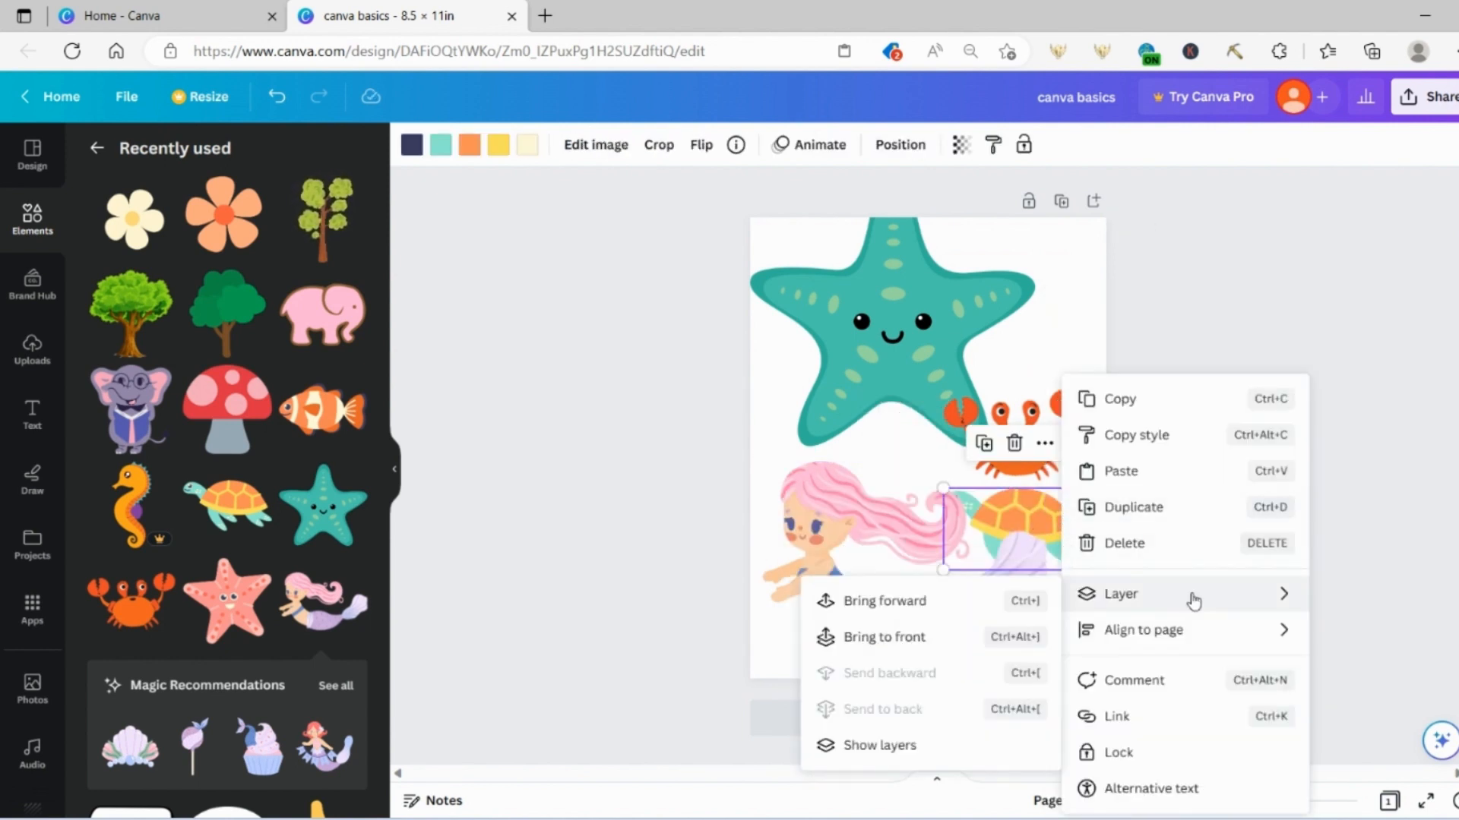
click(924, 603)
Send the turtle to the back layer, behind the mermaid's tail.
right_click(1078, 548)
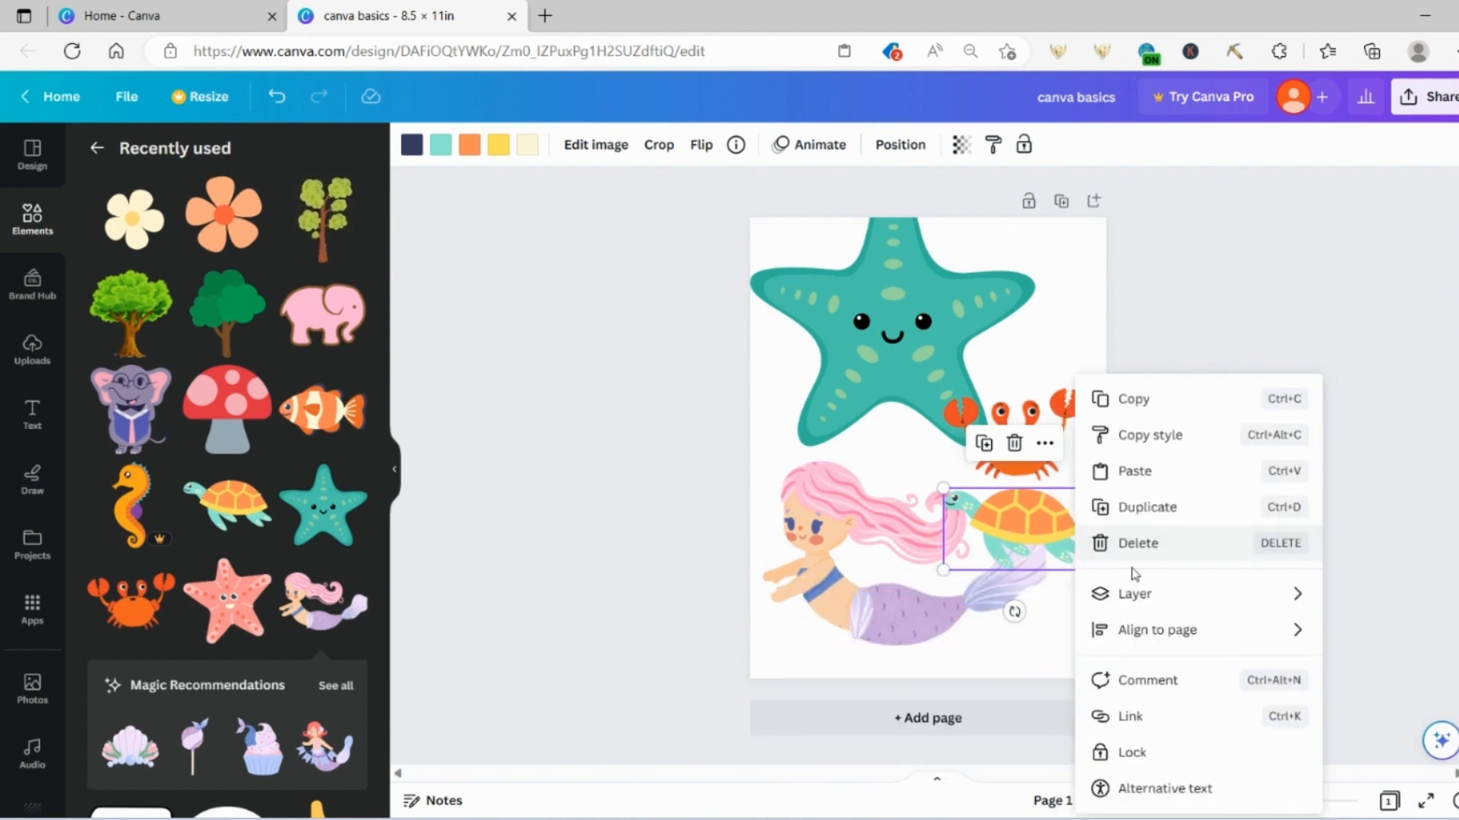
mouse_move(1133, 594)
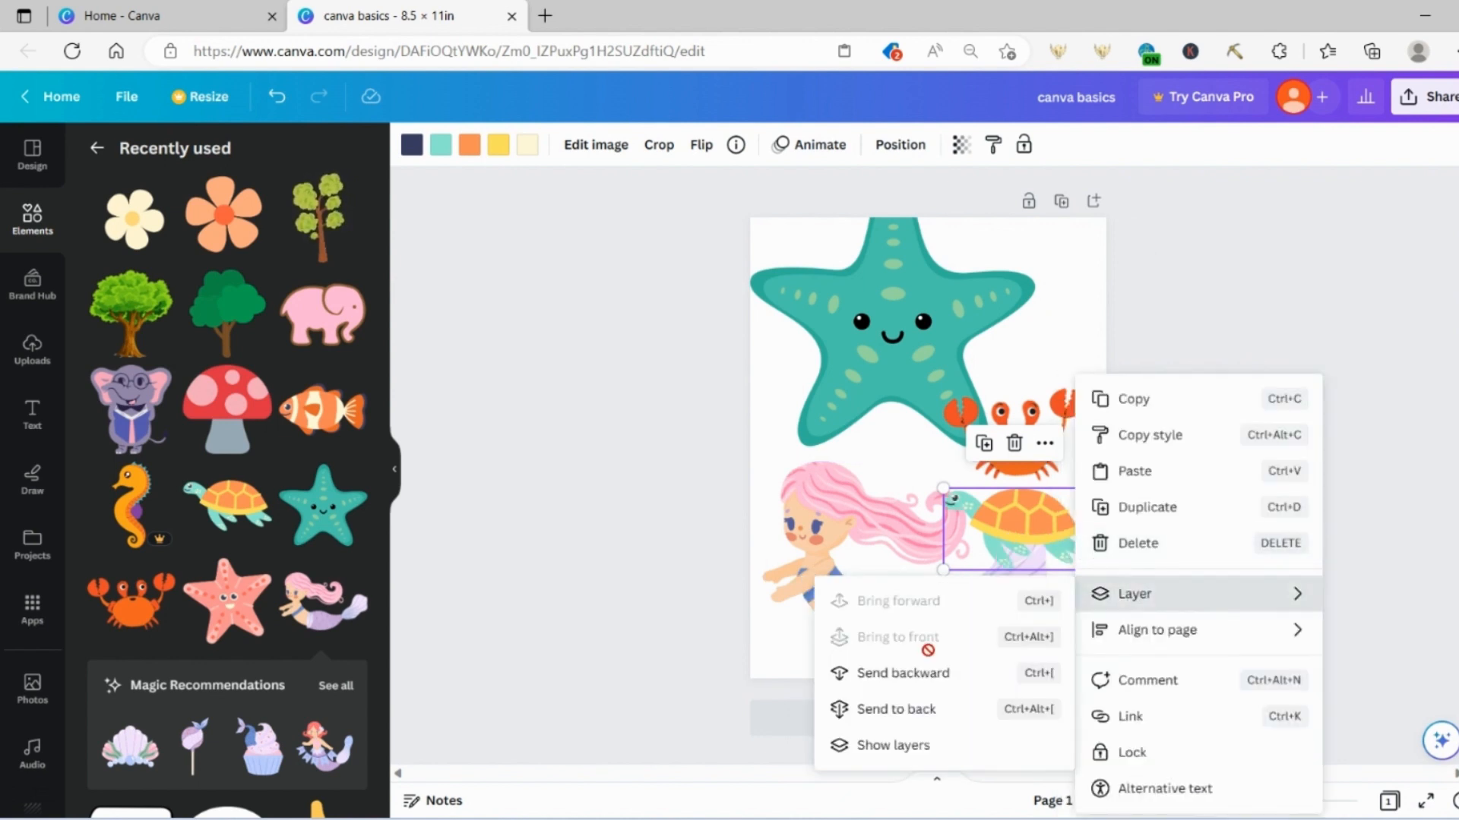
click(898, 709)
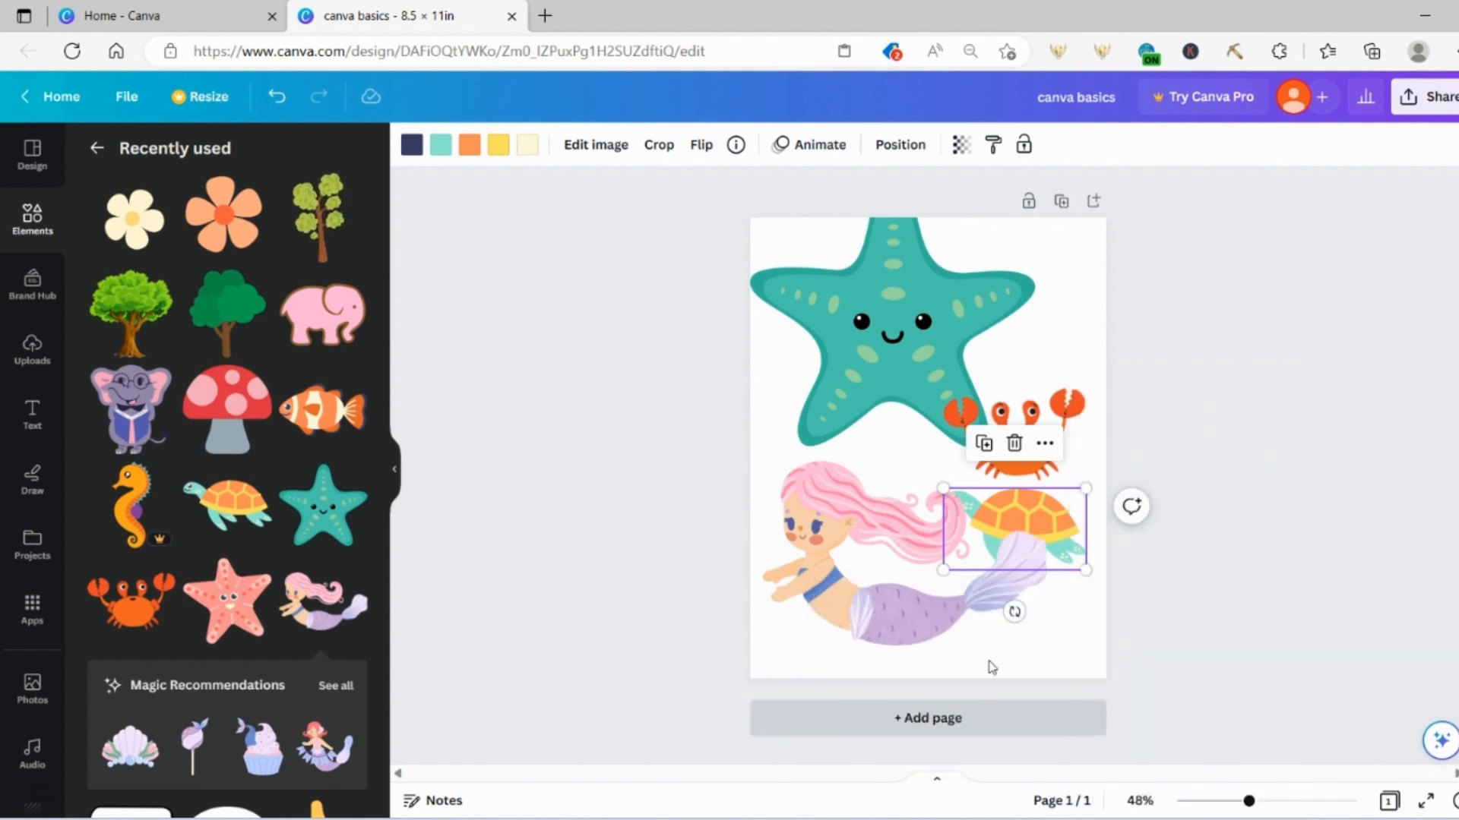
click(1097, 508)
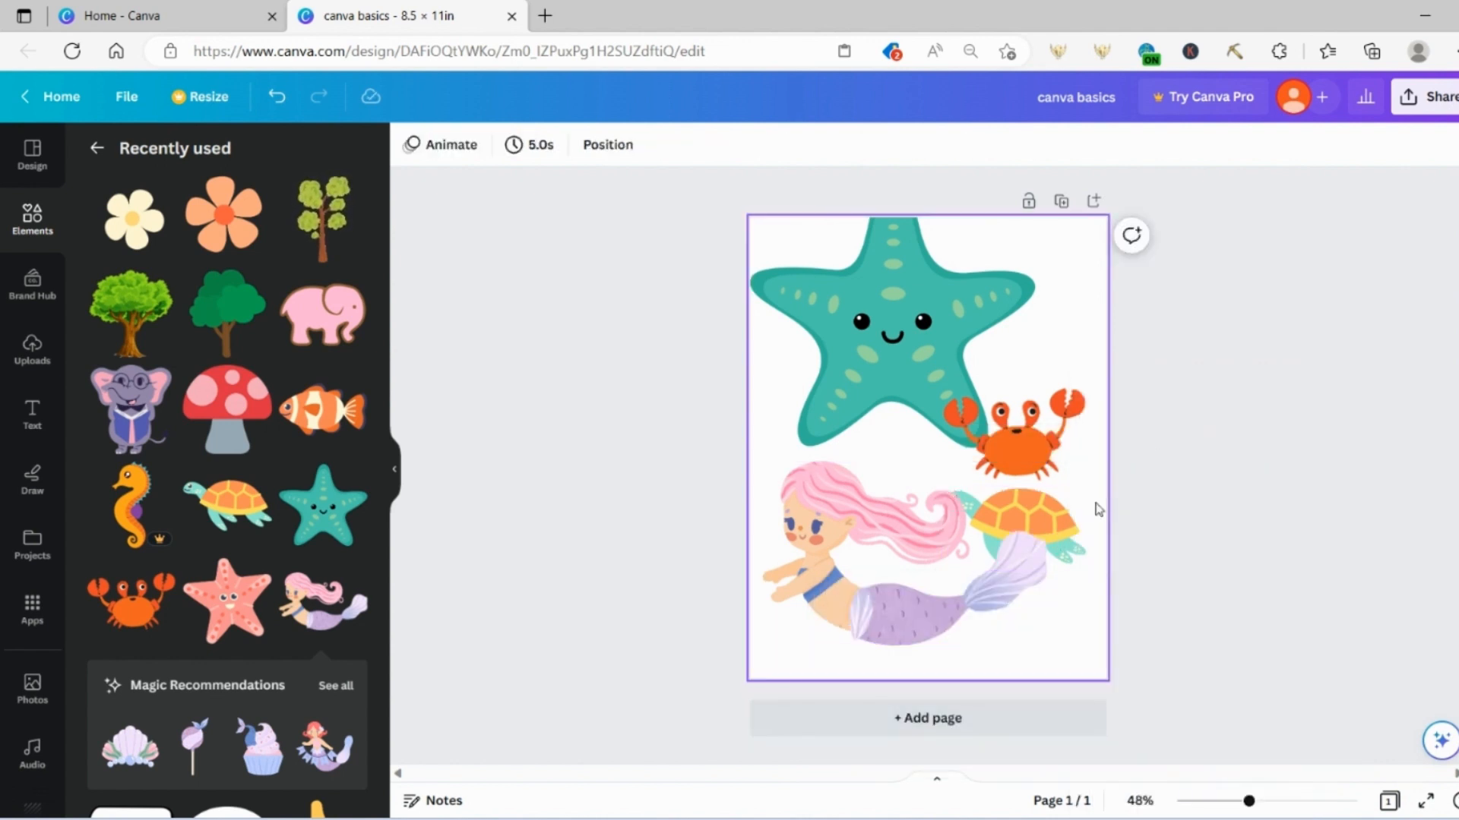
Move the turtle up near the starfish's upper arms and shrink the starfish to about two thirds of its size.
click(1061, 508)
drag(1061, 508, 989, 292)
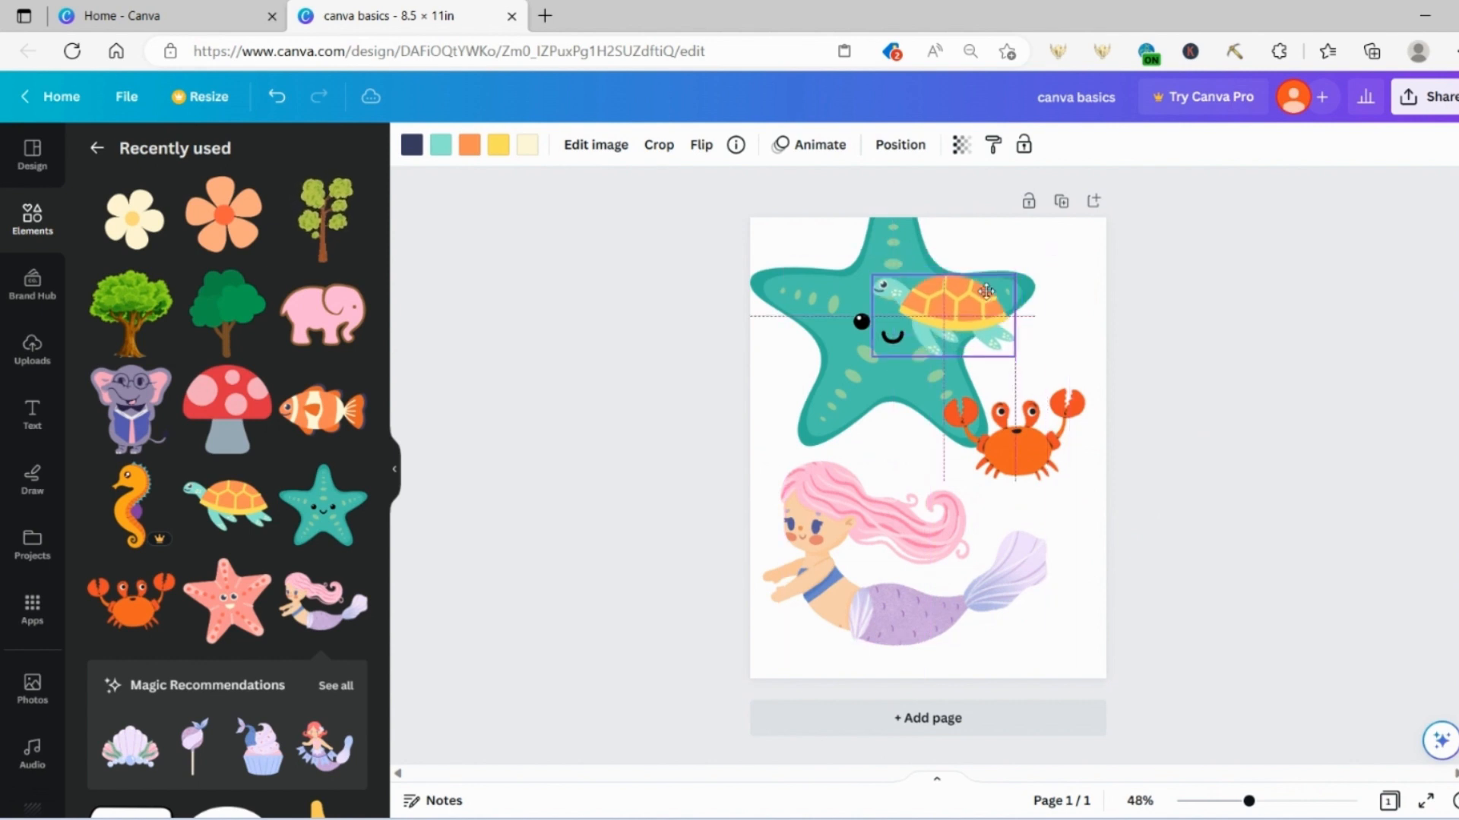
click(897, 357)
drag(1046, 216, 962, 293)
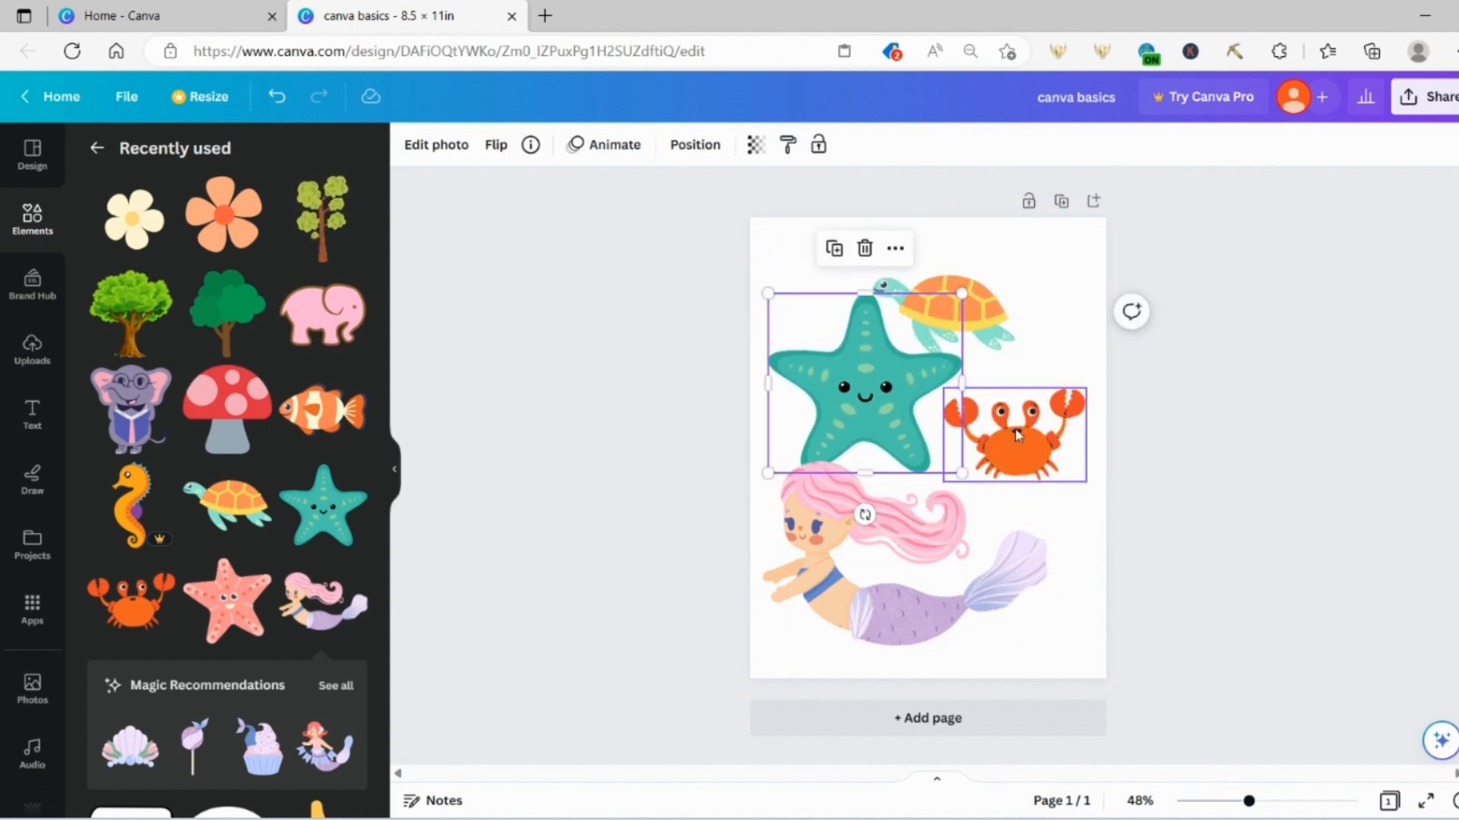
Shift the crab toward the page's right edge and the mermaid slightly down and right, clear of the starfish.
drag(1010, 429, 1031, 457)
click(875, 528)
drag(875, 528, 887, 541)
click(1276, 457)
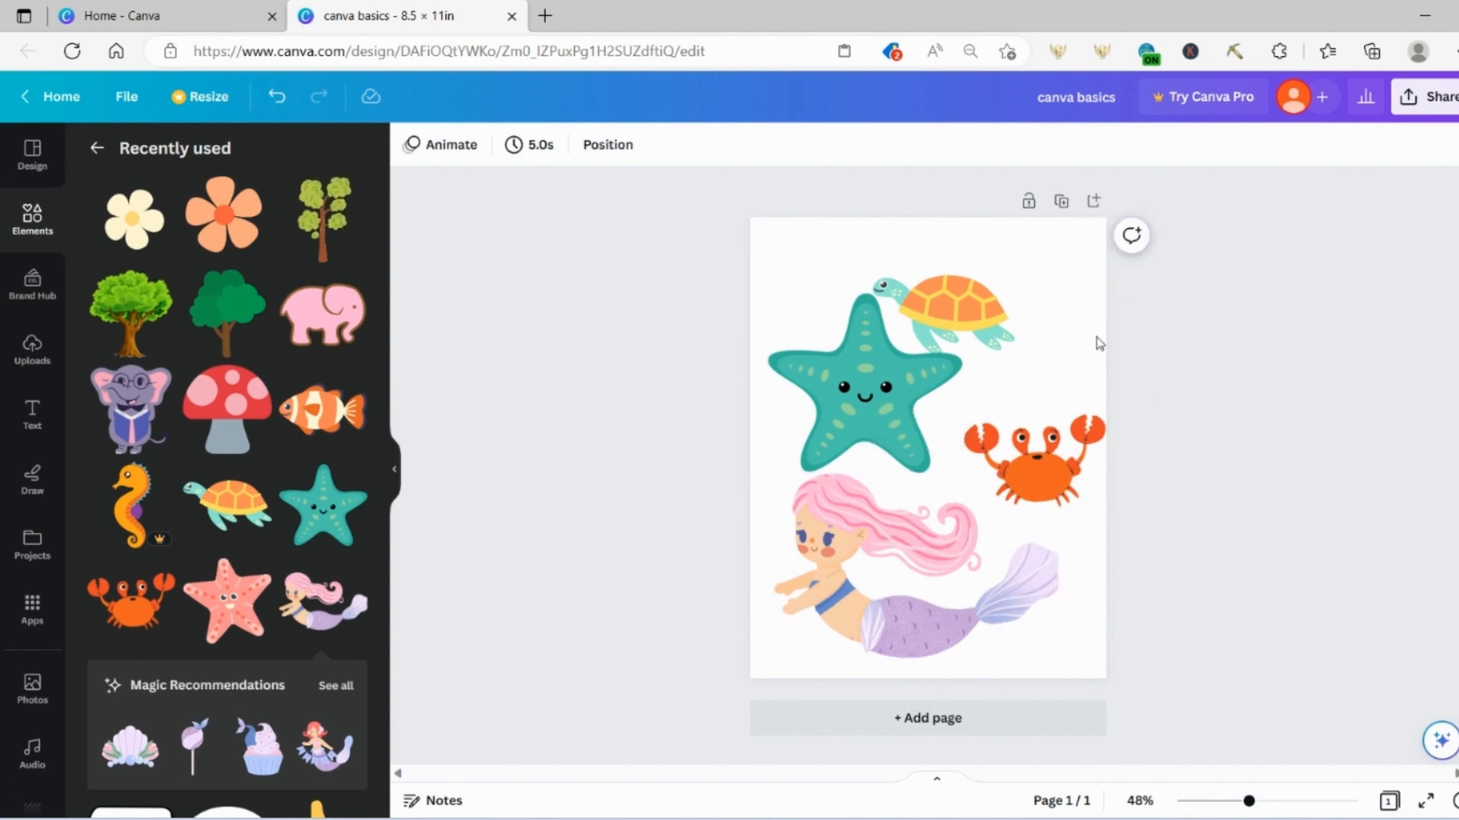
Adjust the starfish's horizontal position so it sits near the page's left edge, just below the turtle.
drag(955, 308, 980, 308)
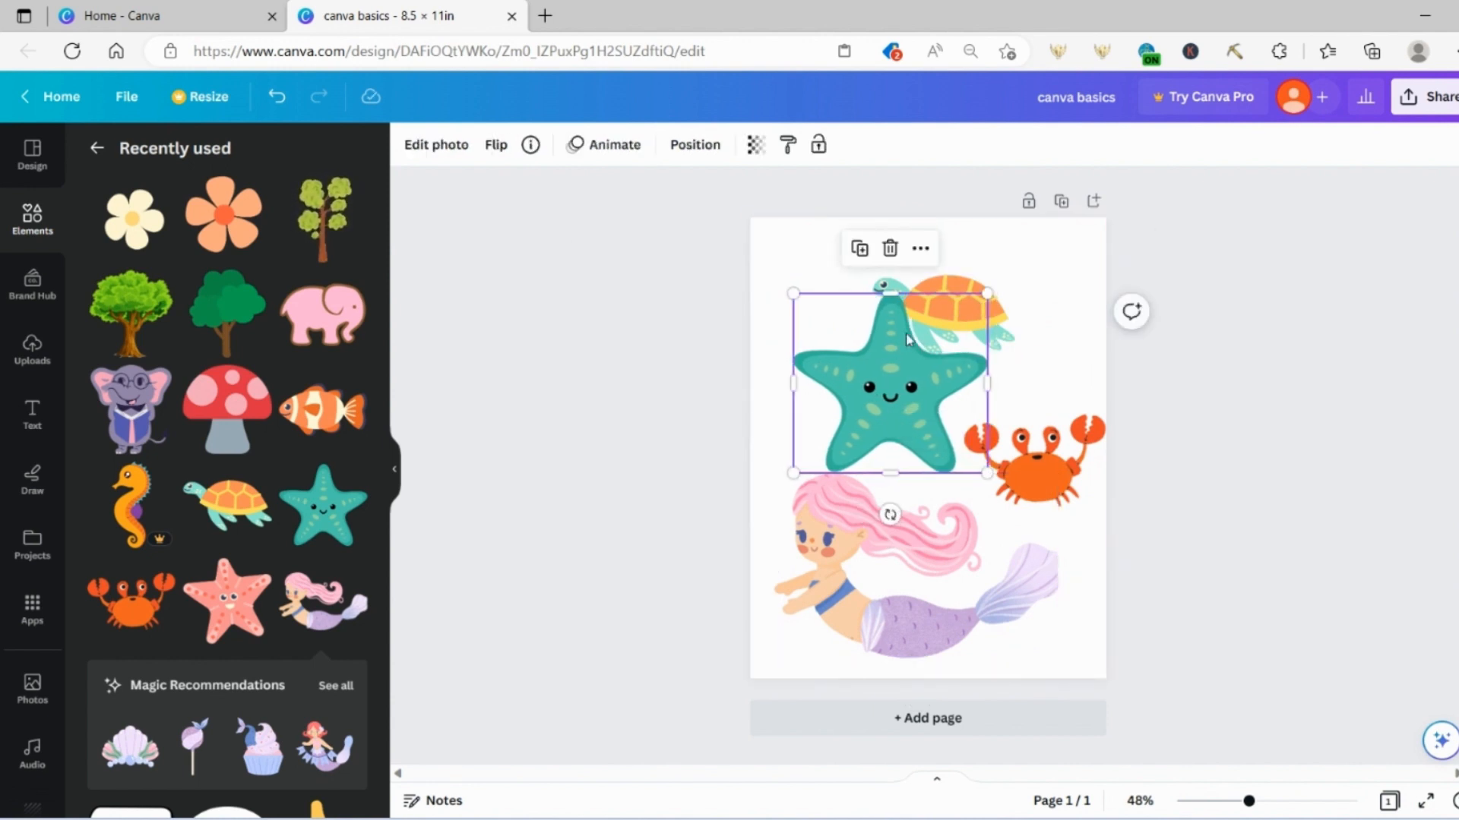
drag(904, 341, 871, 335)
click(1322, 347)
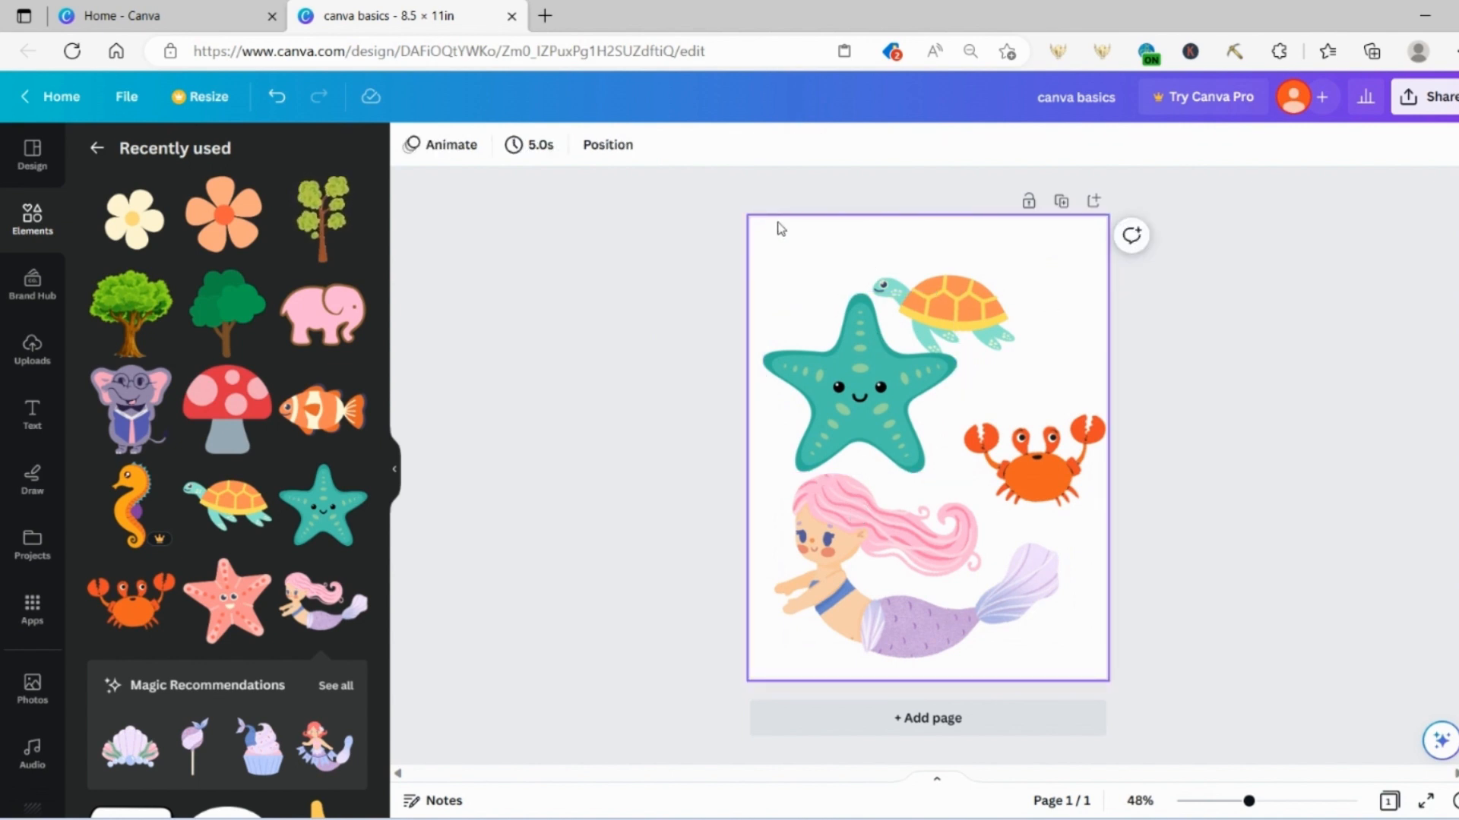
Group the turtle, starfish, crab and mermaid and move the group slightly up on the page.
drag(734, 196, 1187, 727)
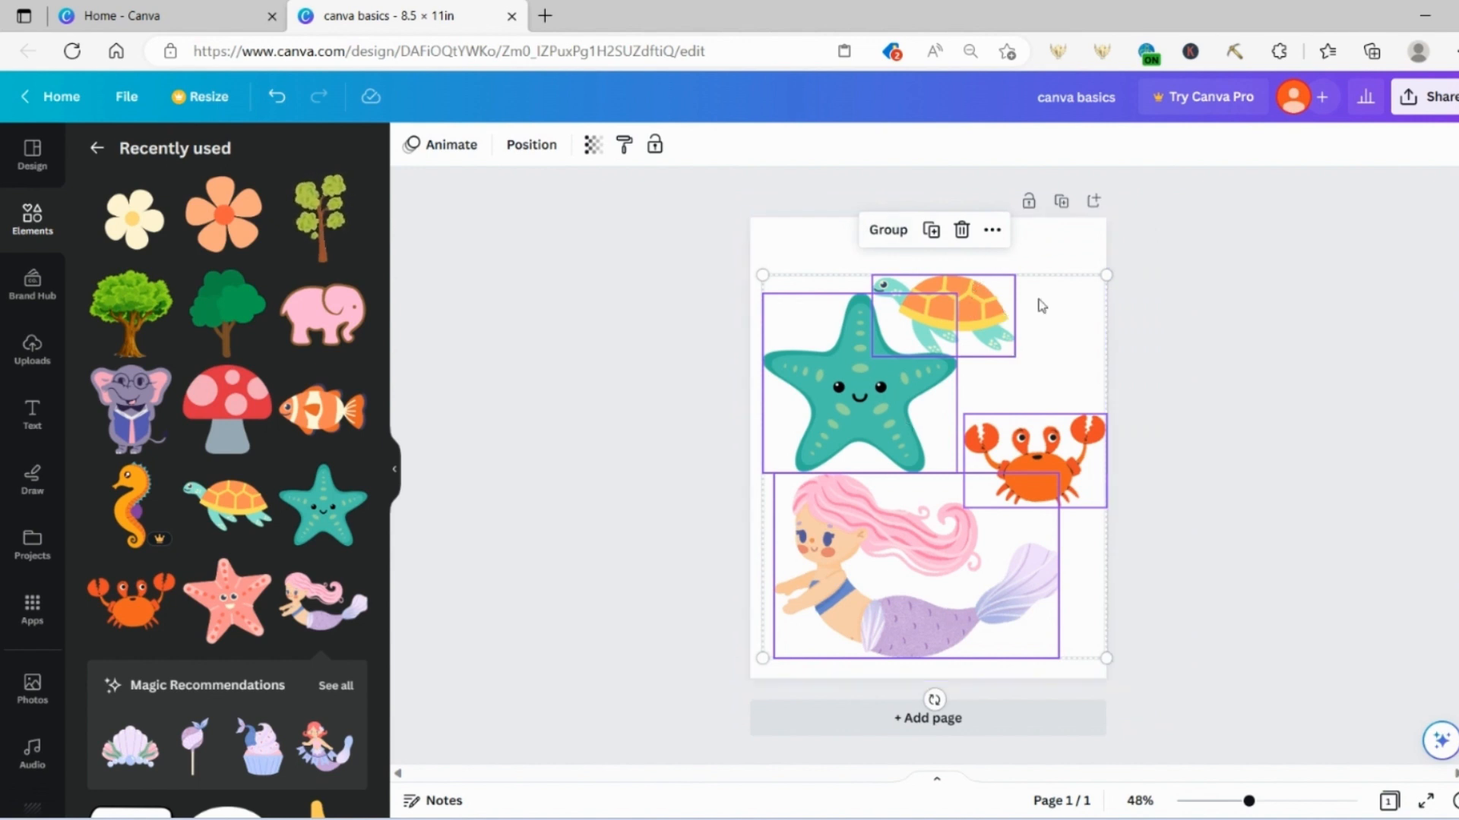
click(889, 230)
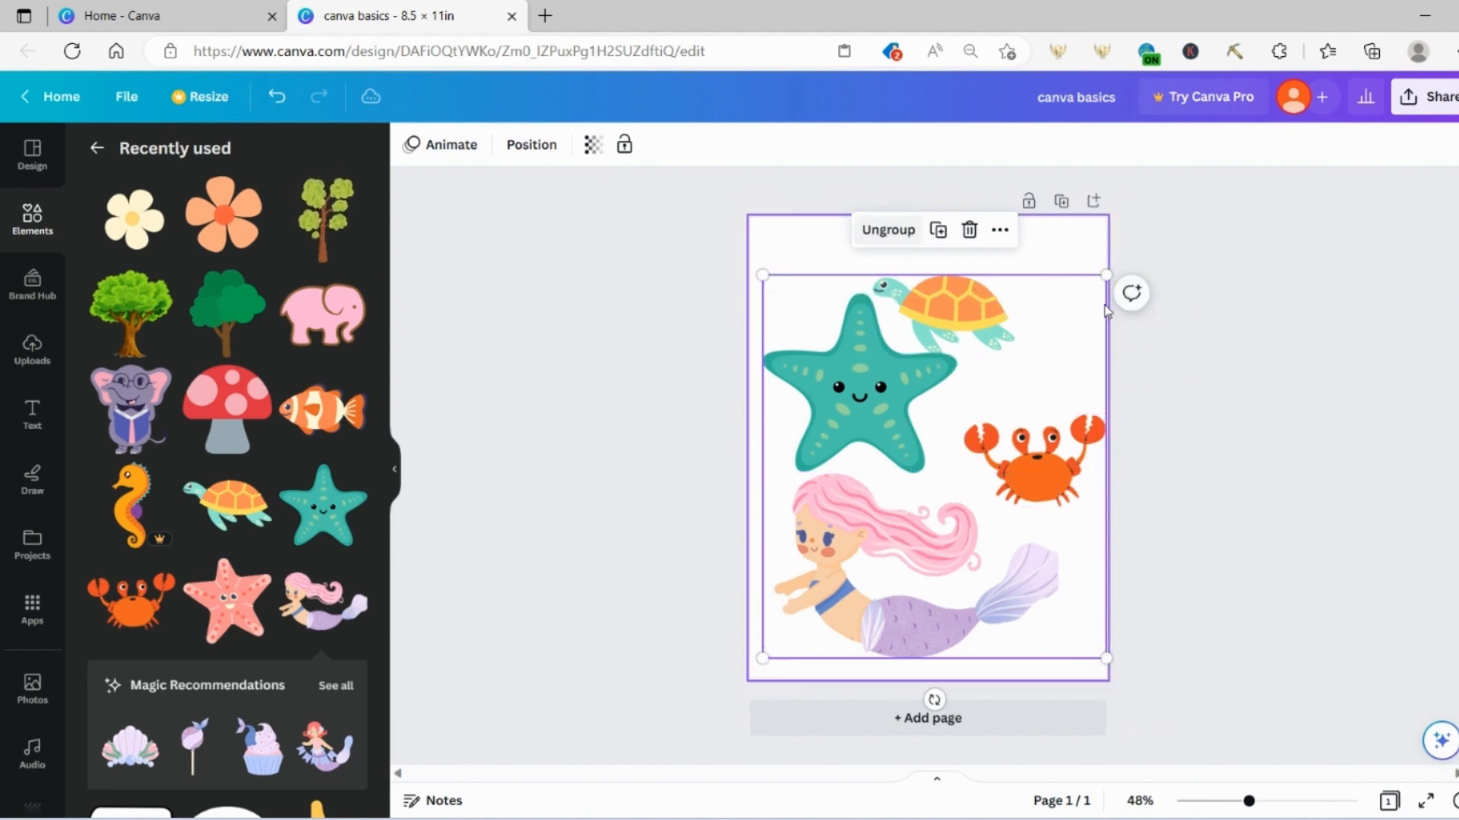
click(1058, 390)
click(899, 448)
drag(900, 448, 894, 363)
click(1308, 423)
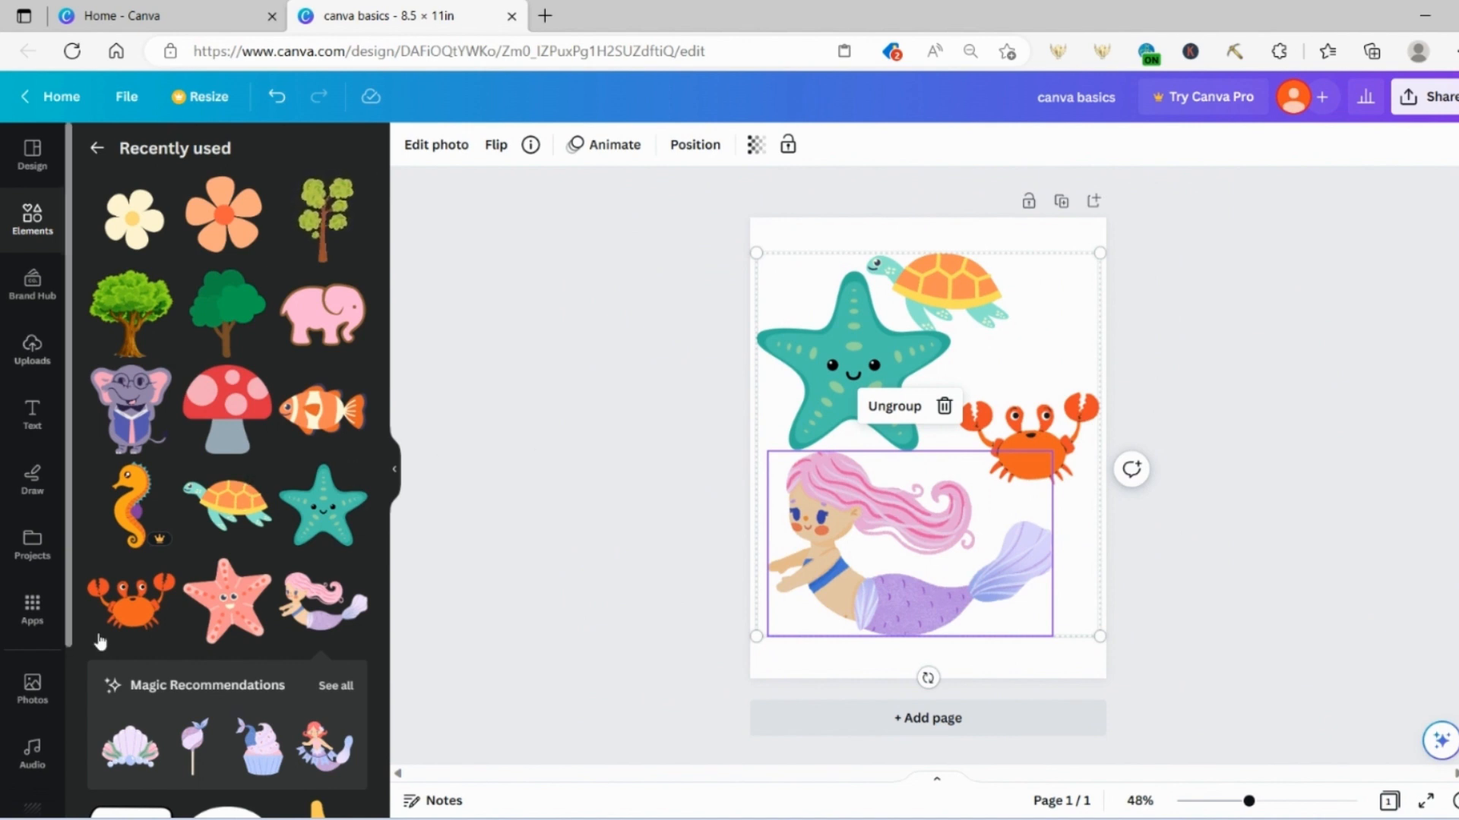
Add the red-haired mermaid from the Magic Recommendations to the page and delete it again.
scroll(228, 600, down, 2)
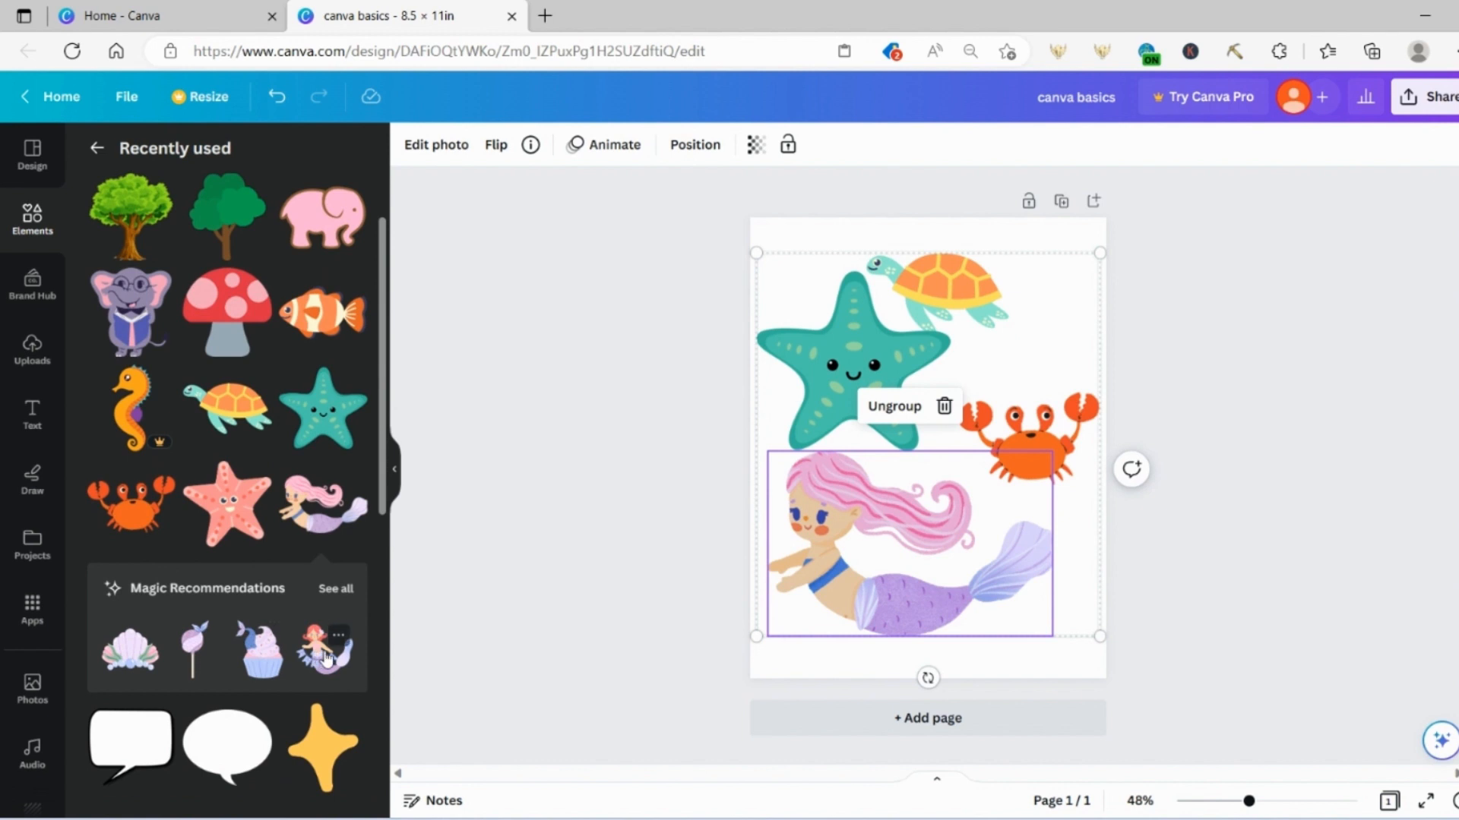
click(326, 658)
drag(868, 460, 901, 502)
key(Delete)
Add the oval white speech bubble from the recently used graphics to the page and delete it again.
scroll(214, 435, down, 5)
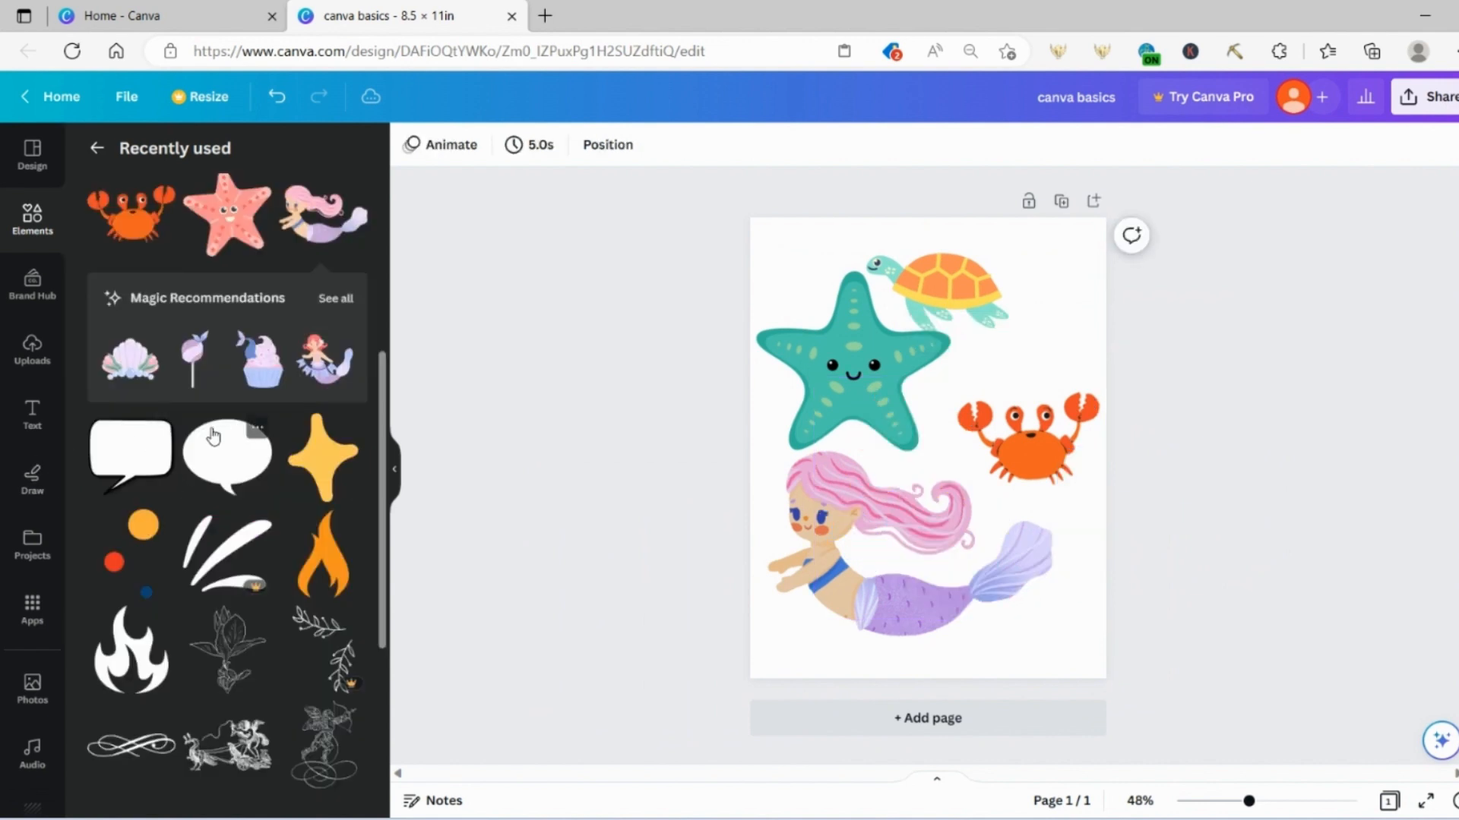
click(229, 456)
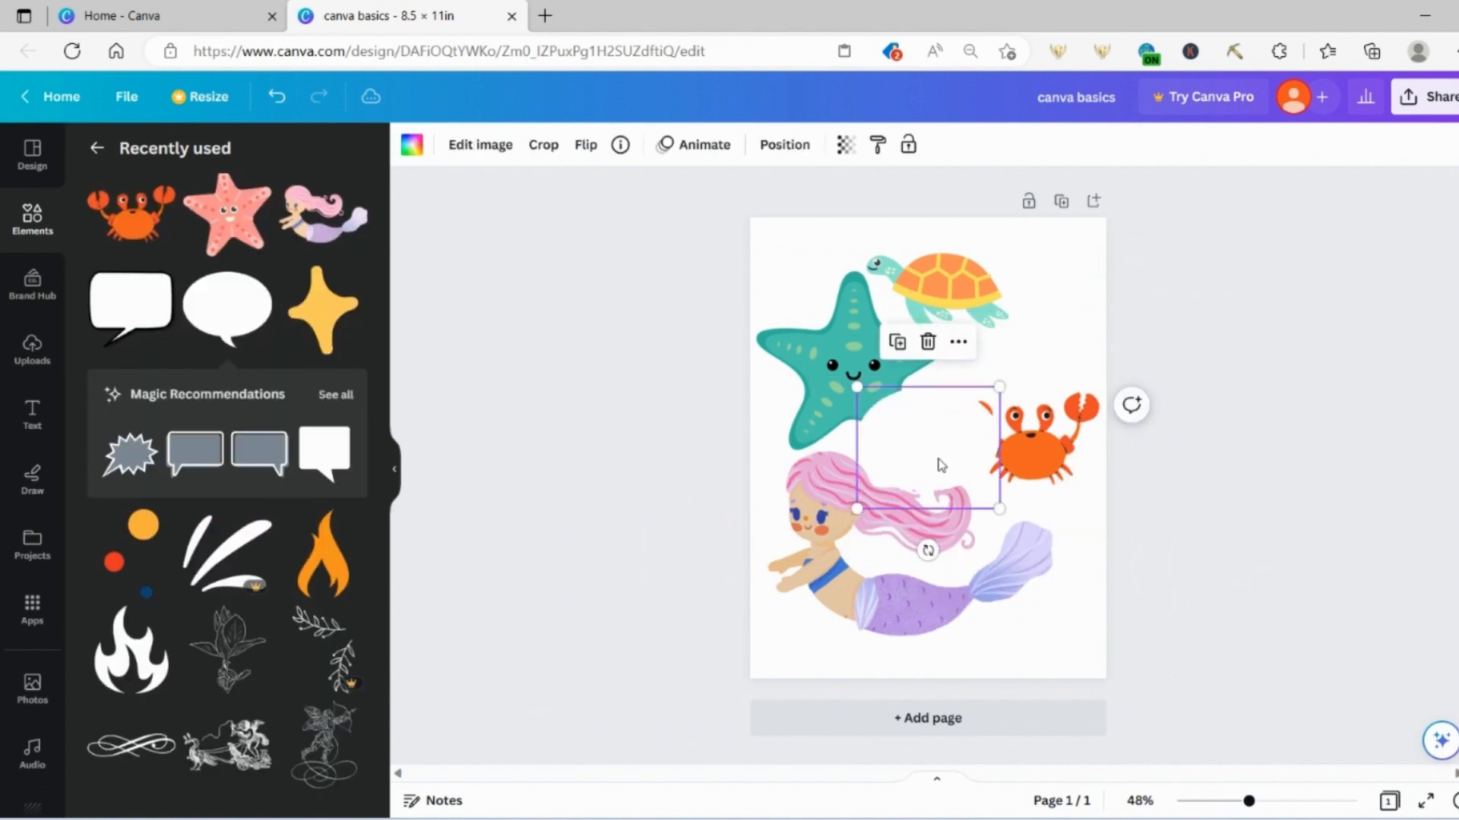
drag(940, 465, 927, 504)
key(Delete)
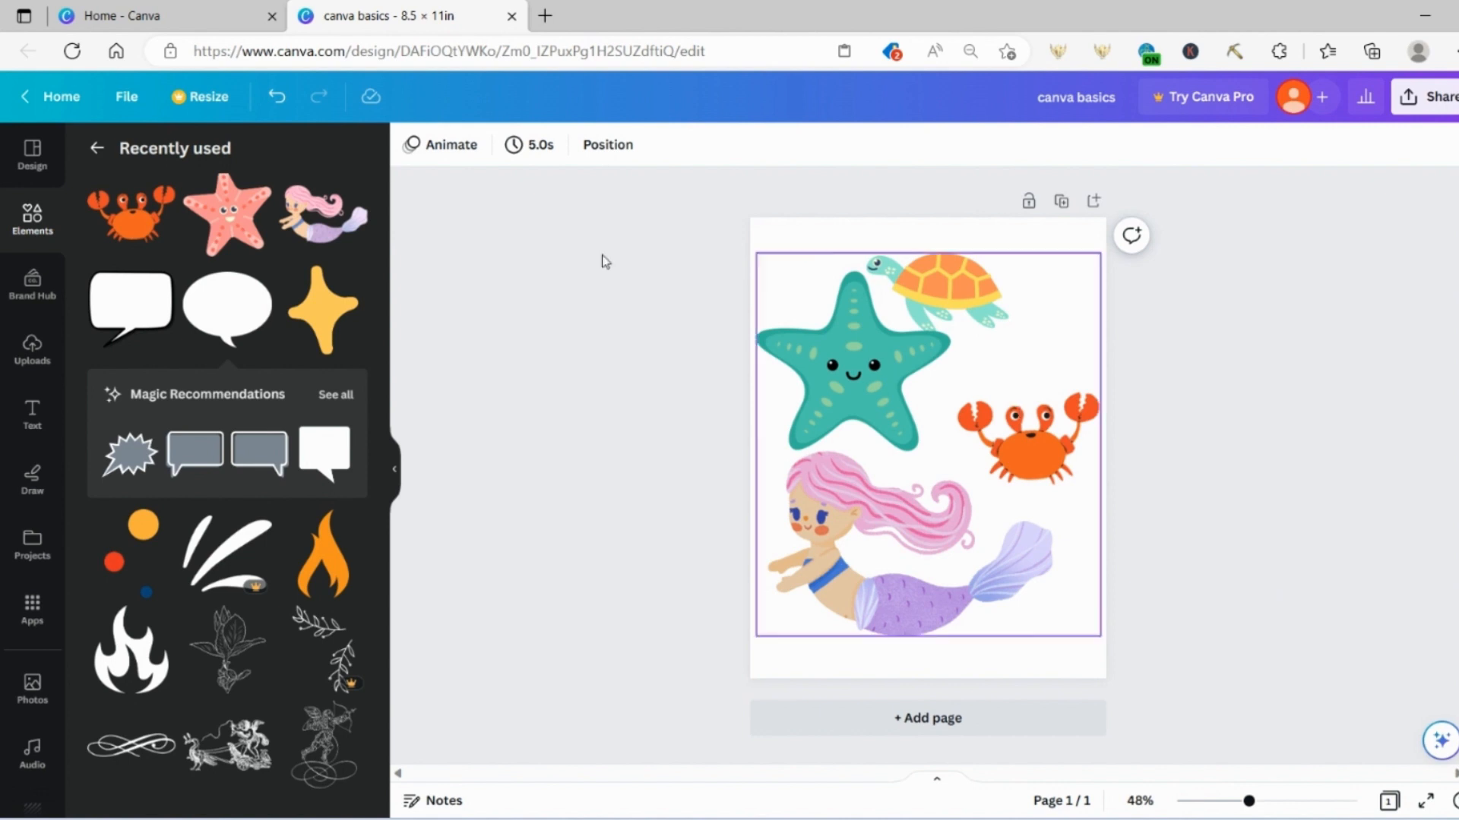
Switch to the Canva home page and open the Apps directory.
mouse_move(139, 21)
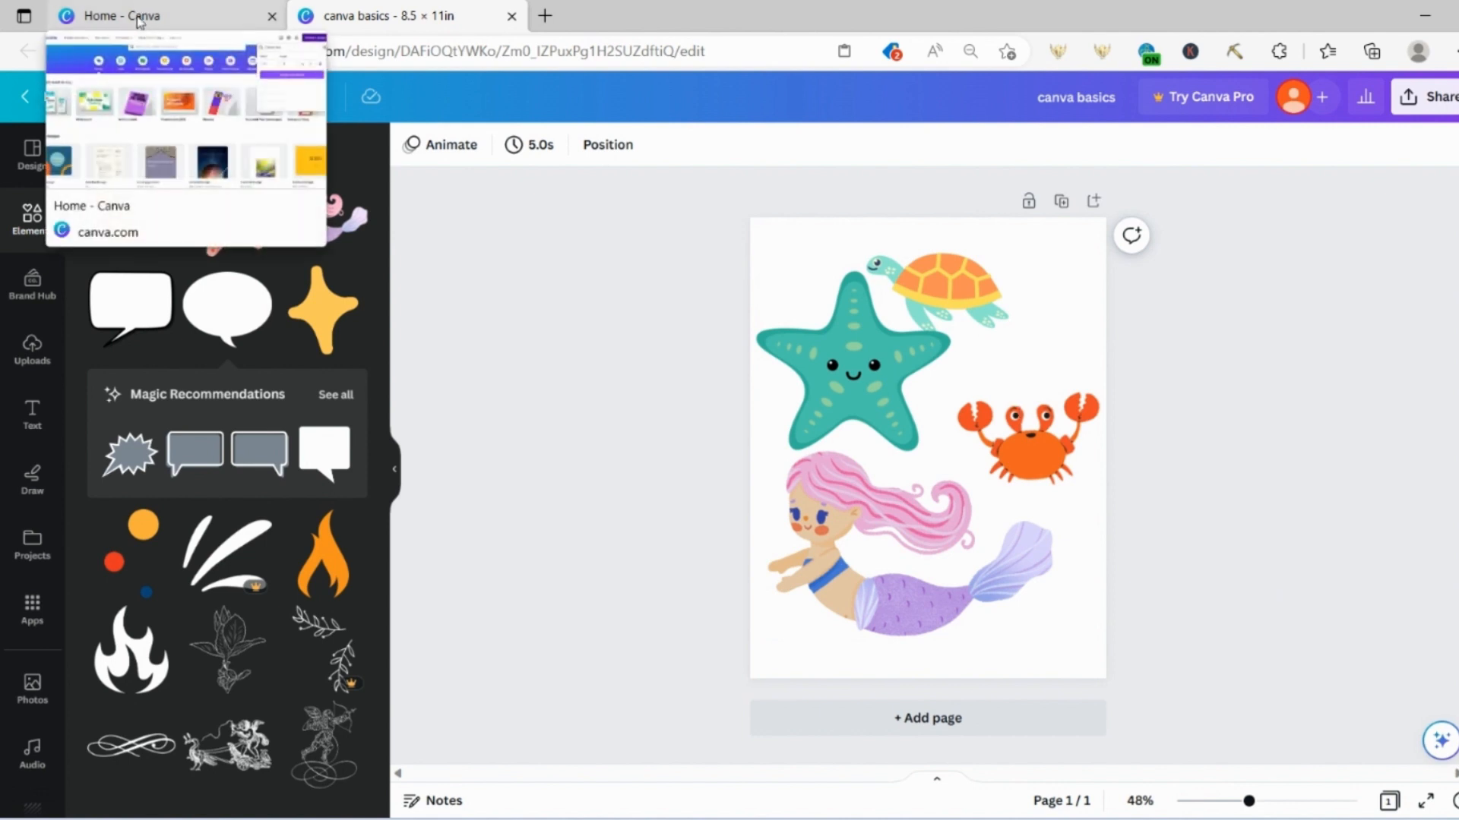
click(139, 18)
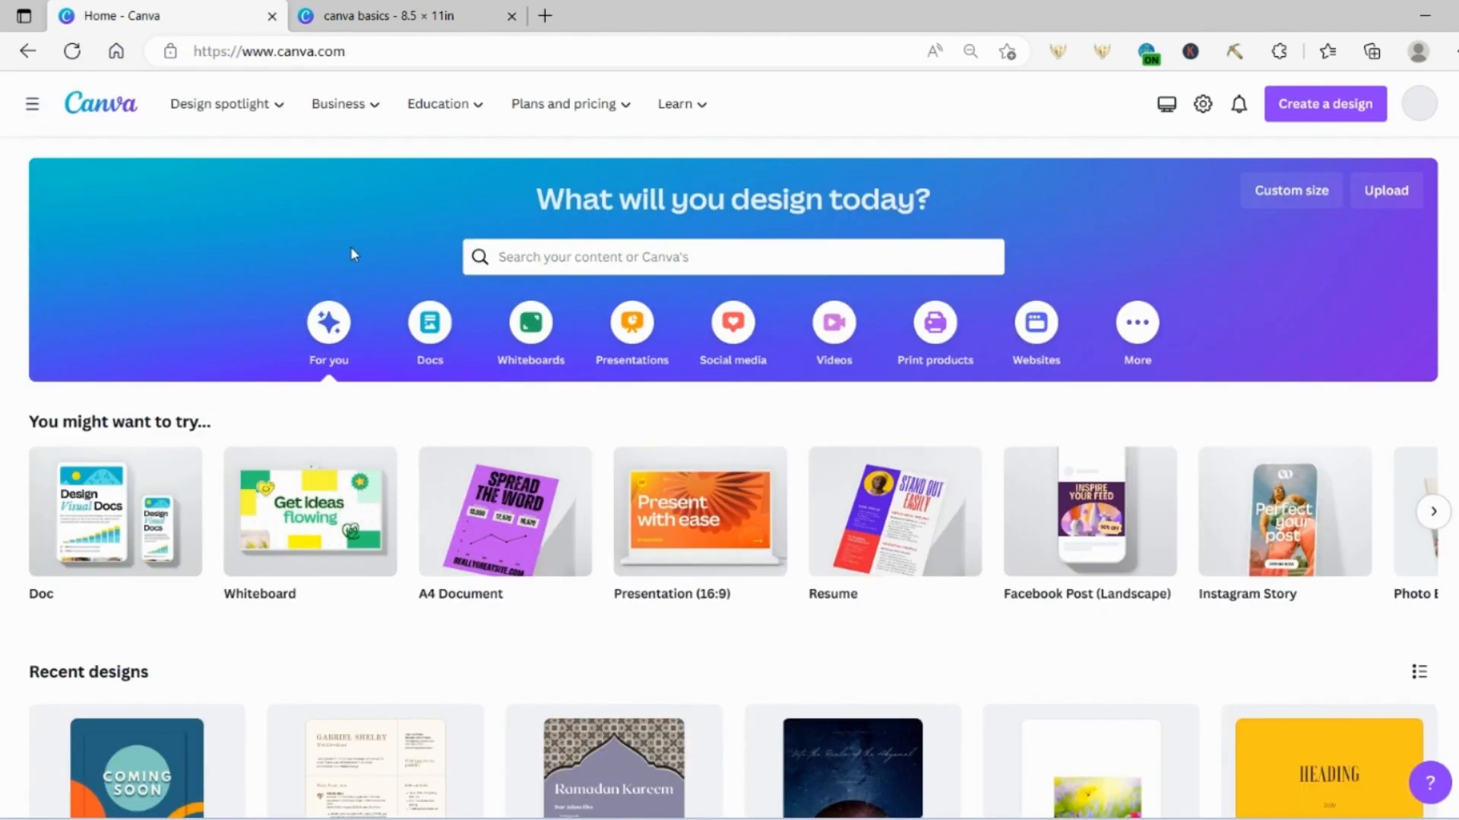
click(33, 109)
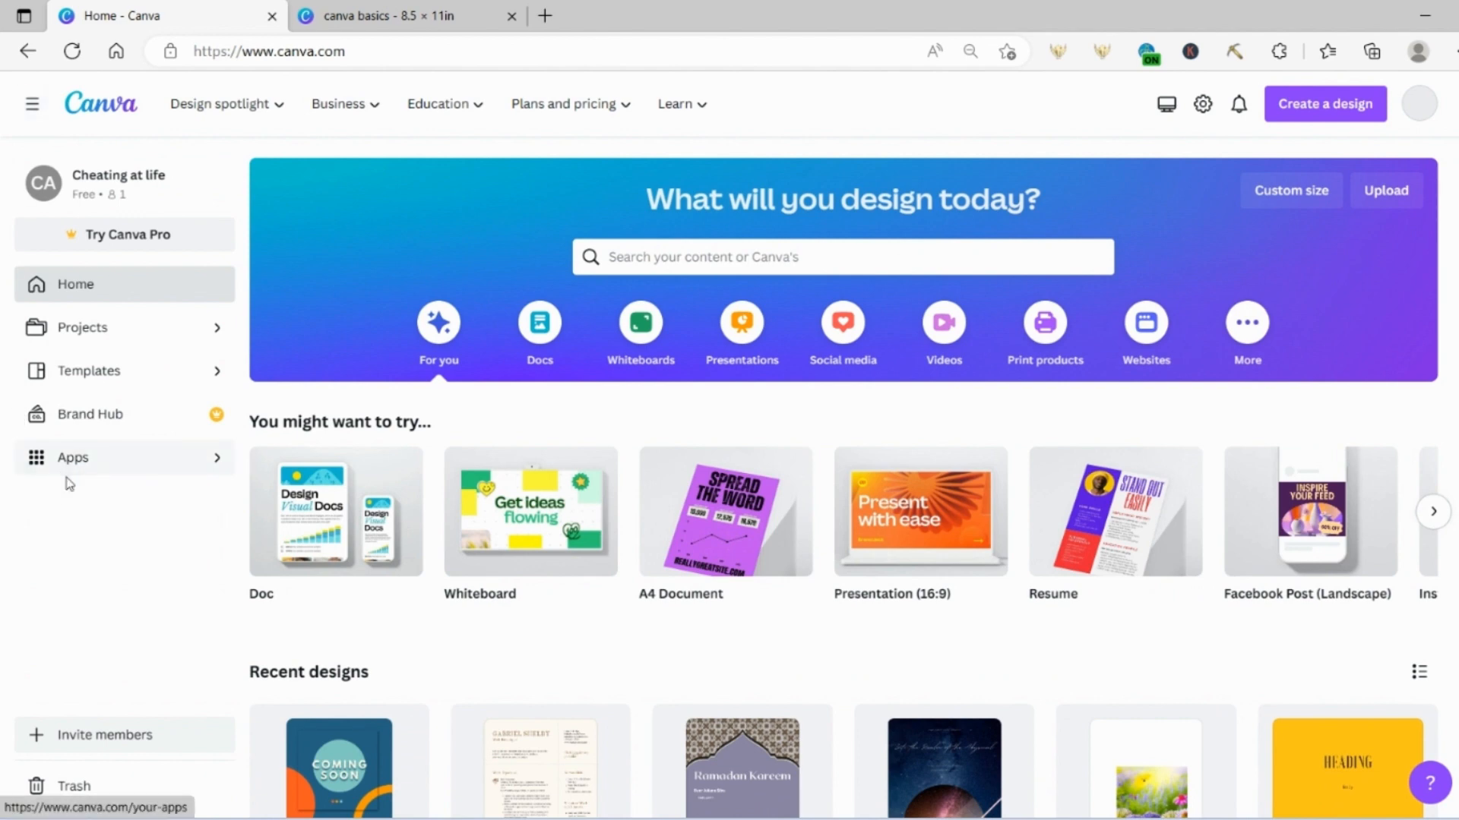
click(67, 464)
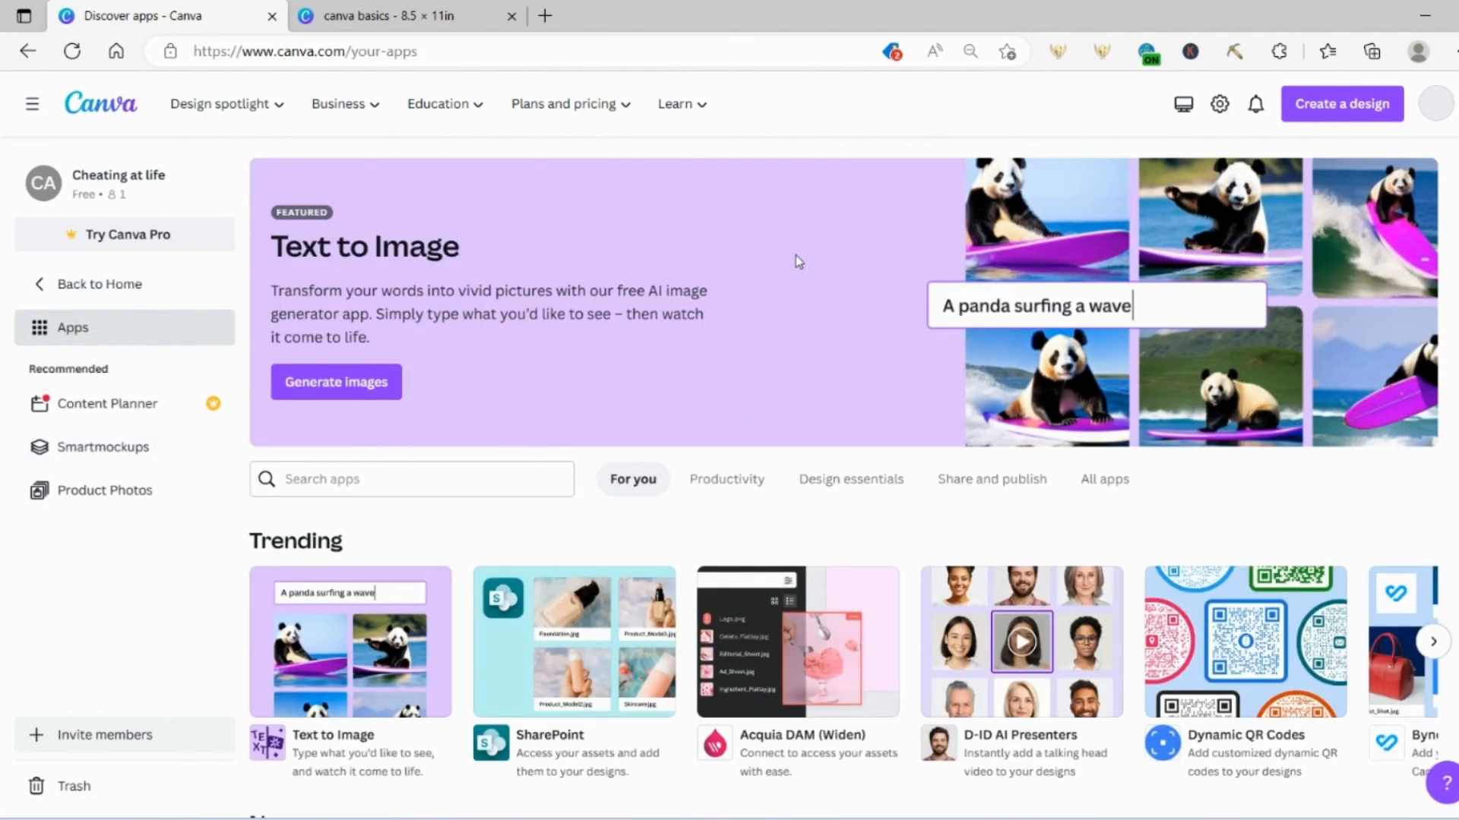
Open the Text to Image app in a new eBook design.
click(322, 384)
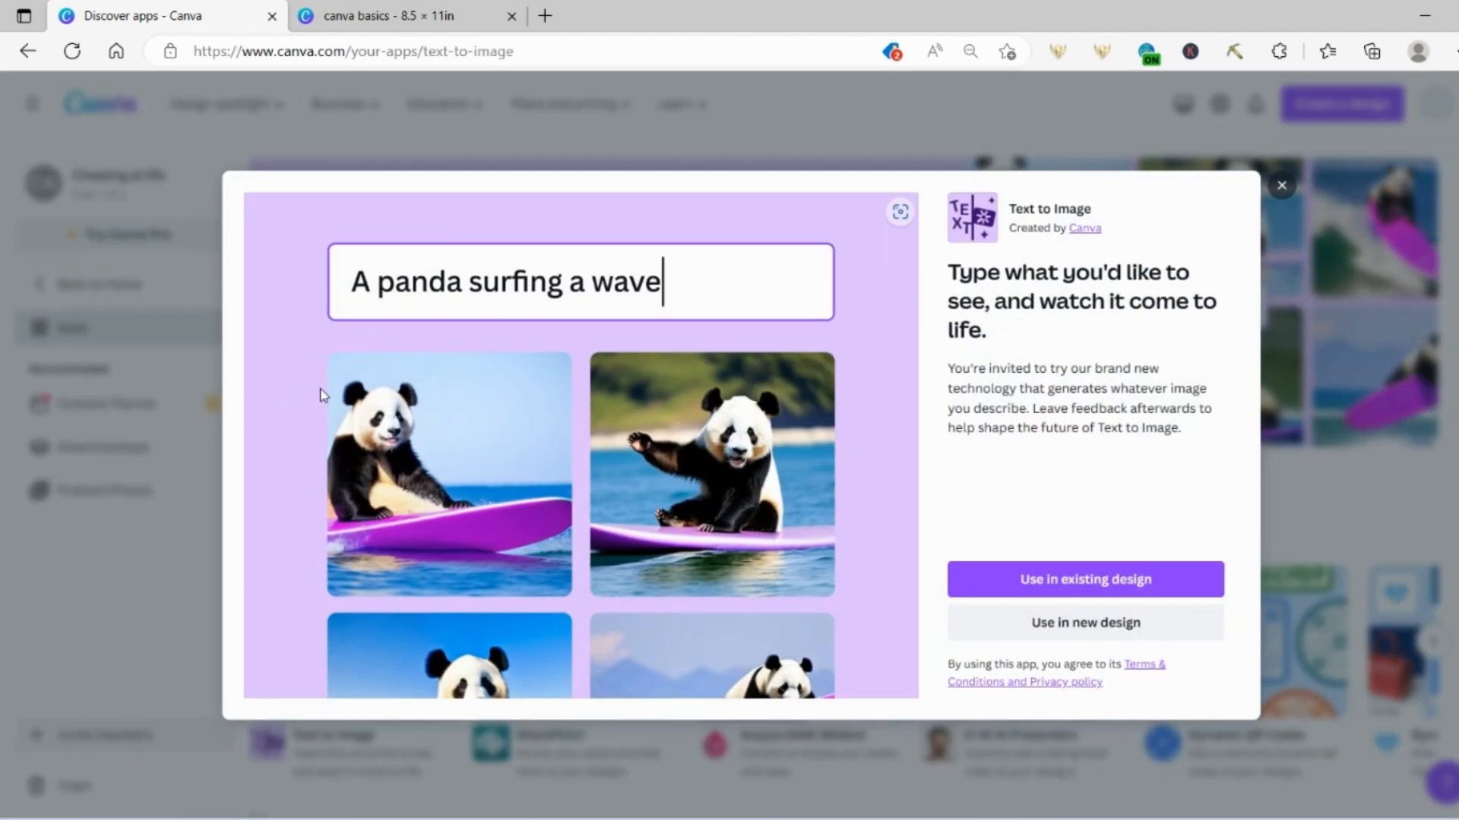
click(1088, 624)
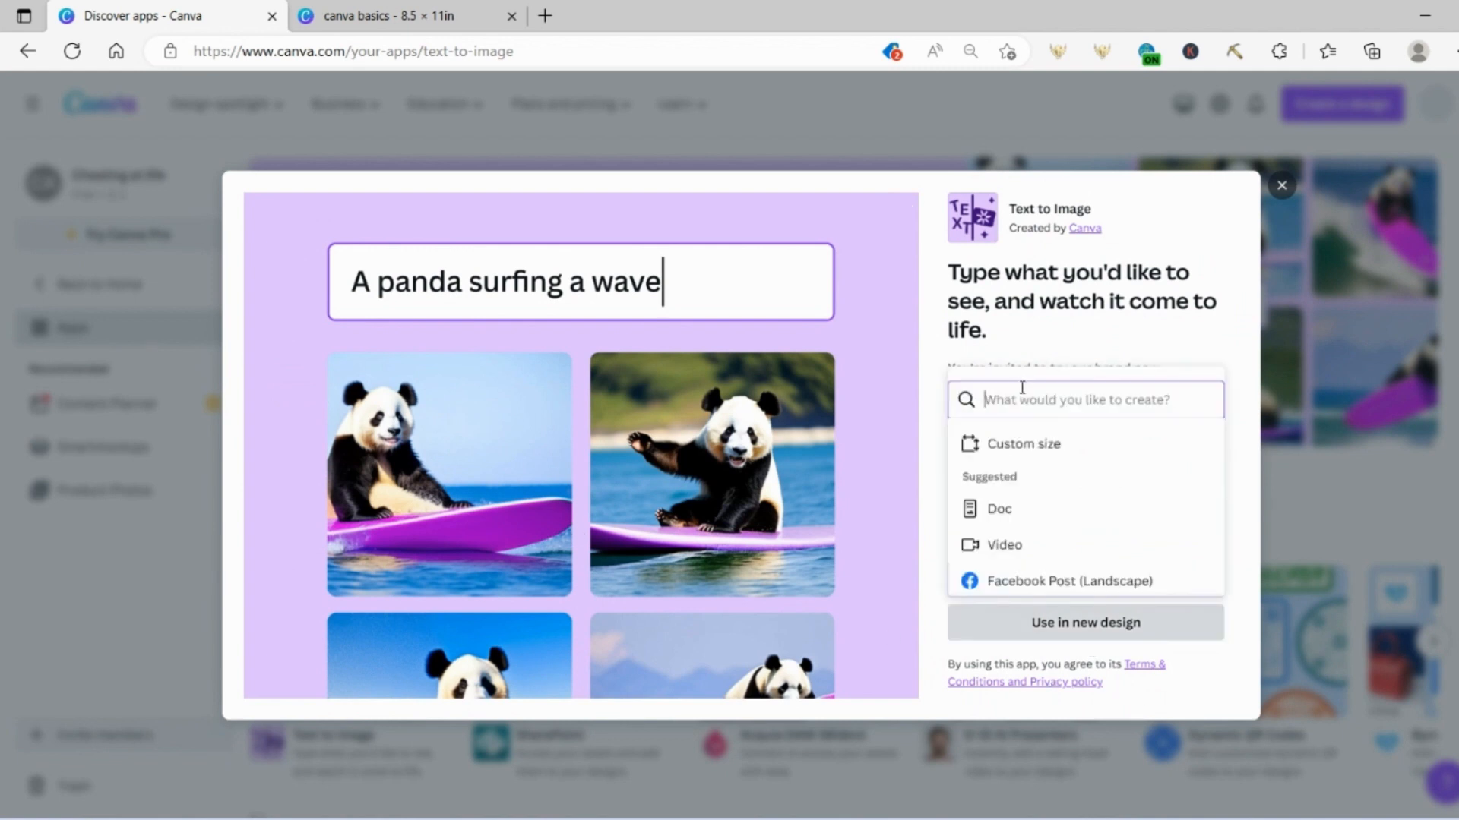
scroll(1030, 501, down, 3)
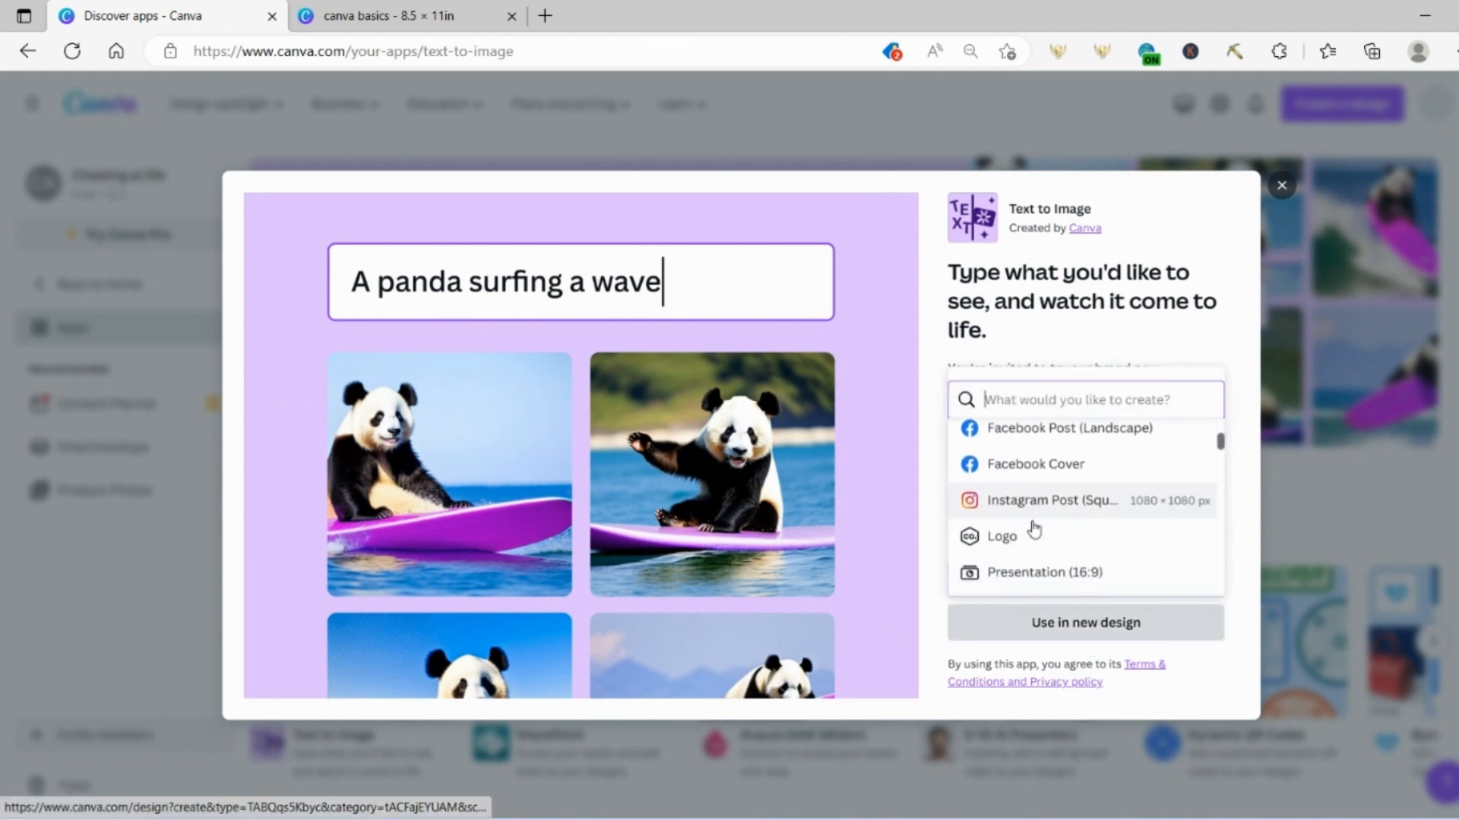
scroll(1026, 501, down, 3)
click(1017, 459)
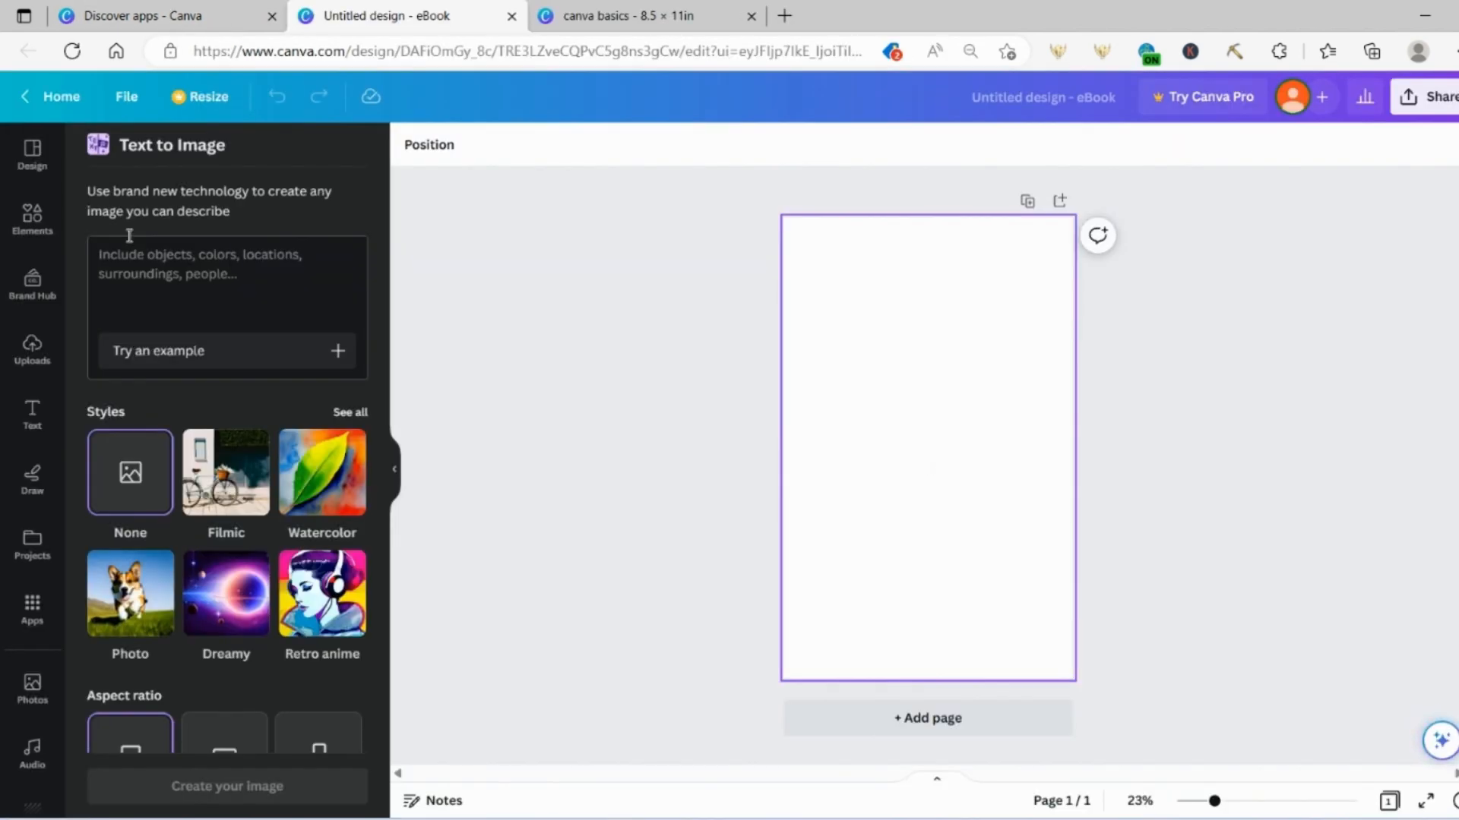
Generate images from the example prompt "Koi fish swimming in a pond" with no style.
click(147, 360)
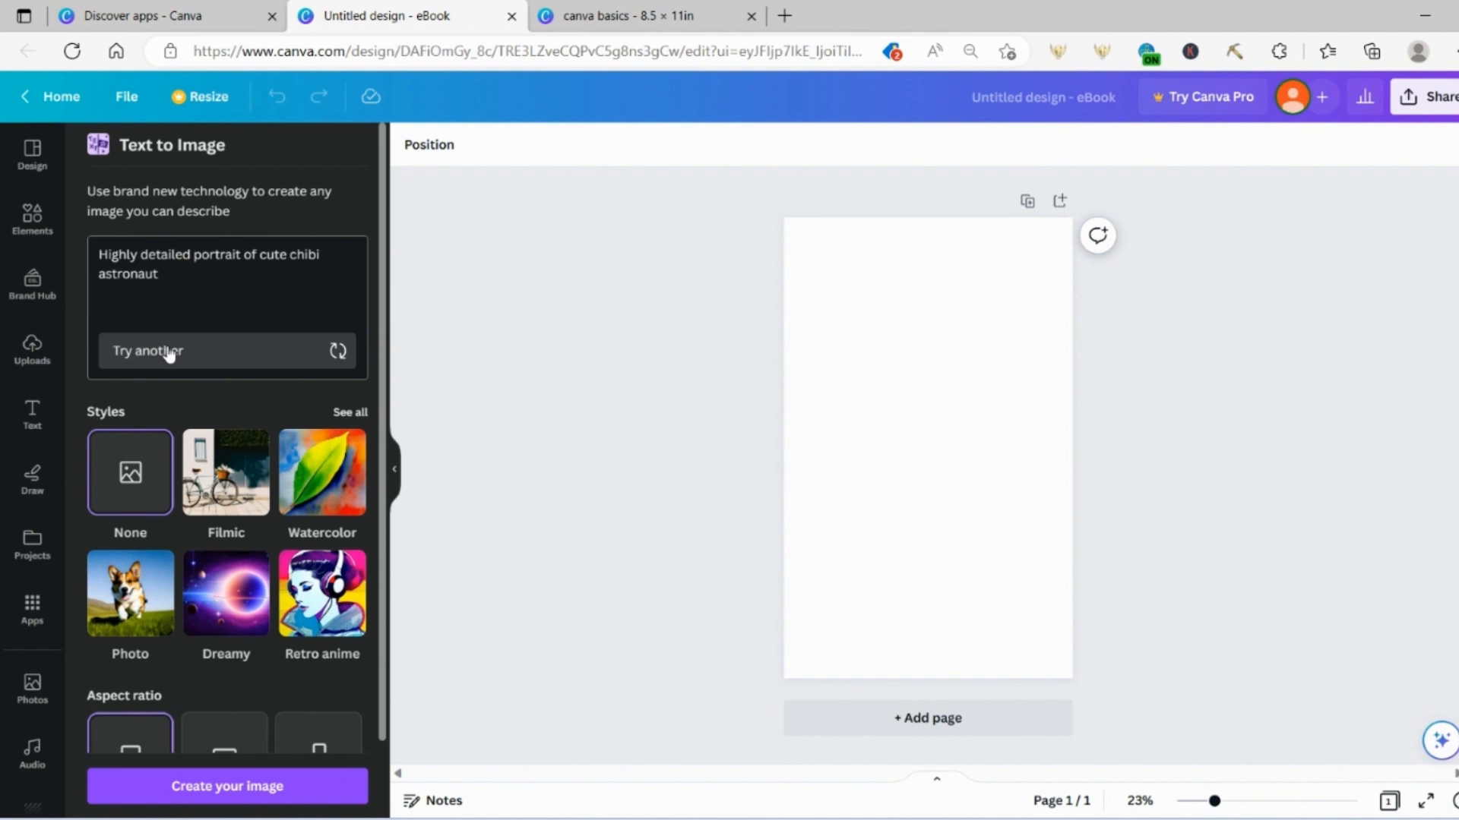
click(166, 358)
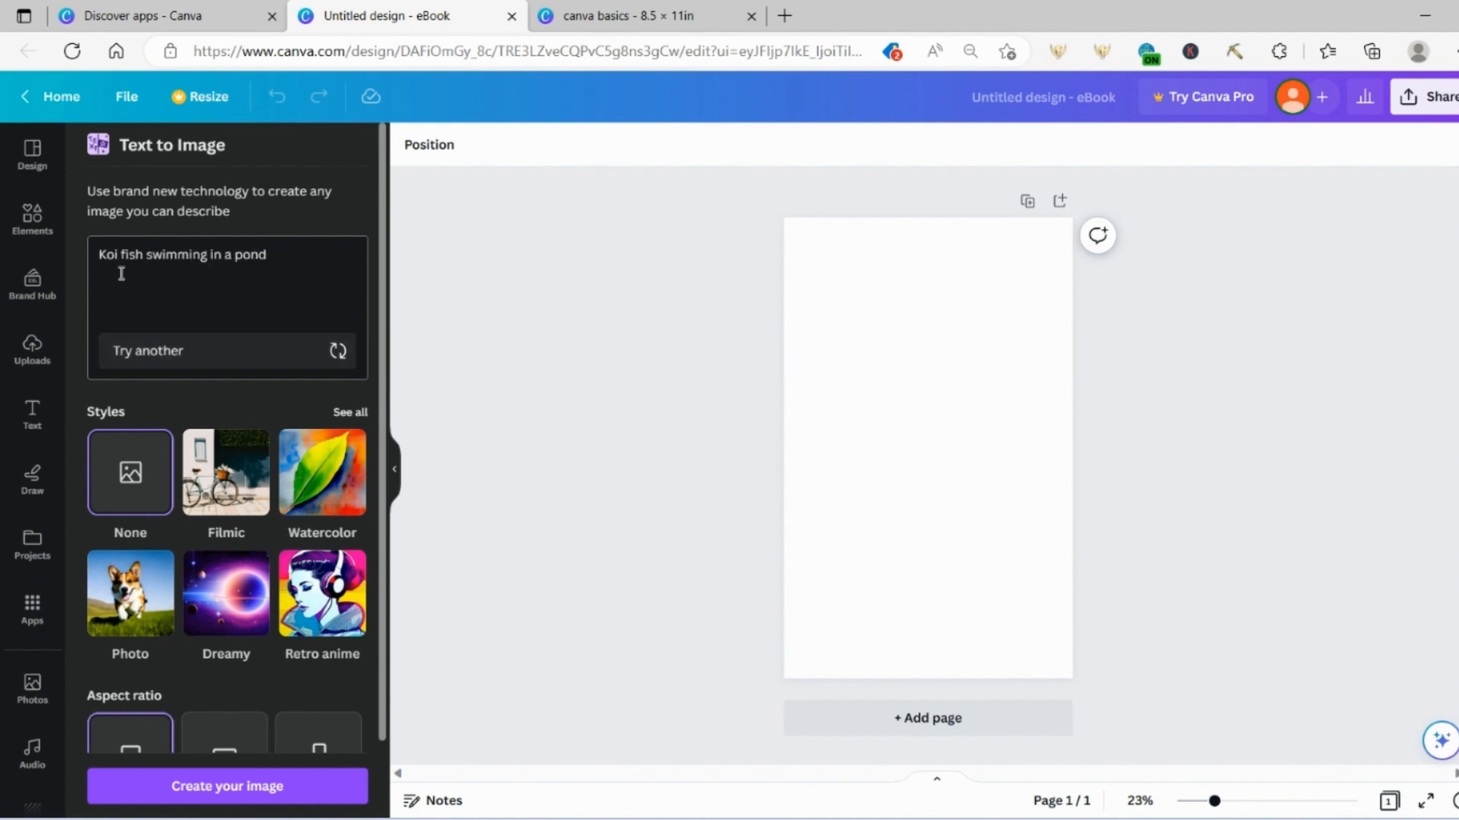
click(173, 791)
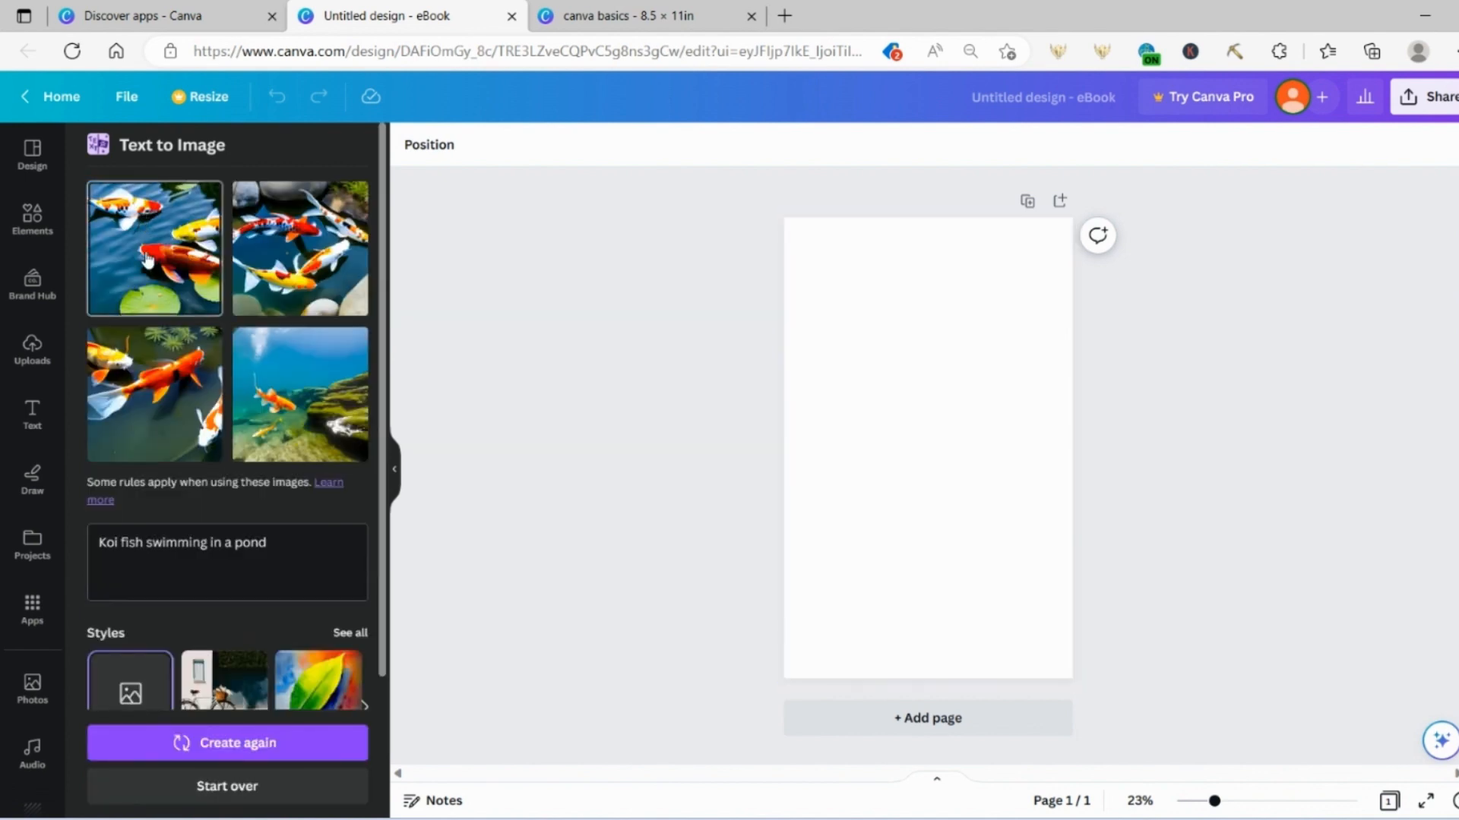
Add the generated koi image with the lily pad to the page and enlarge it to cover the whole page.
click(147, 257)
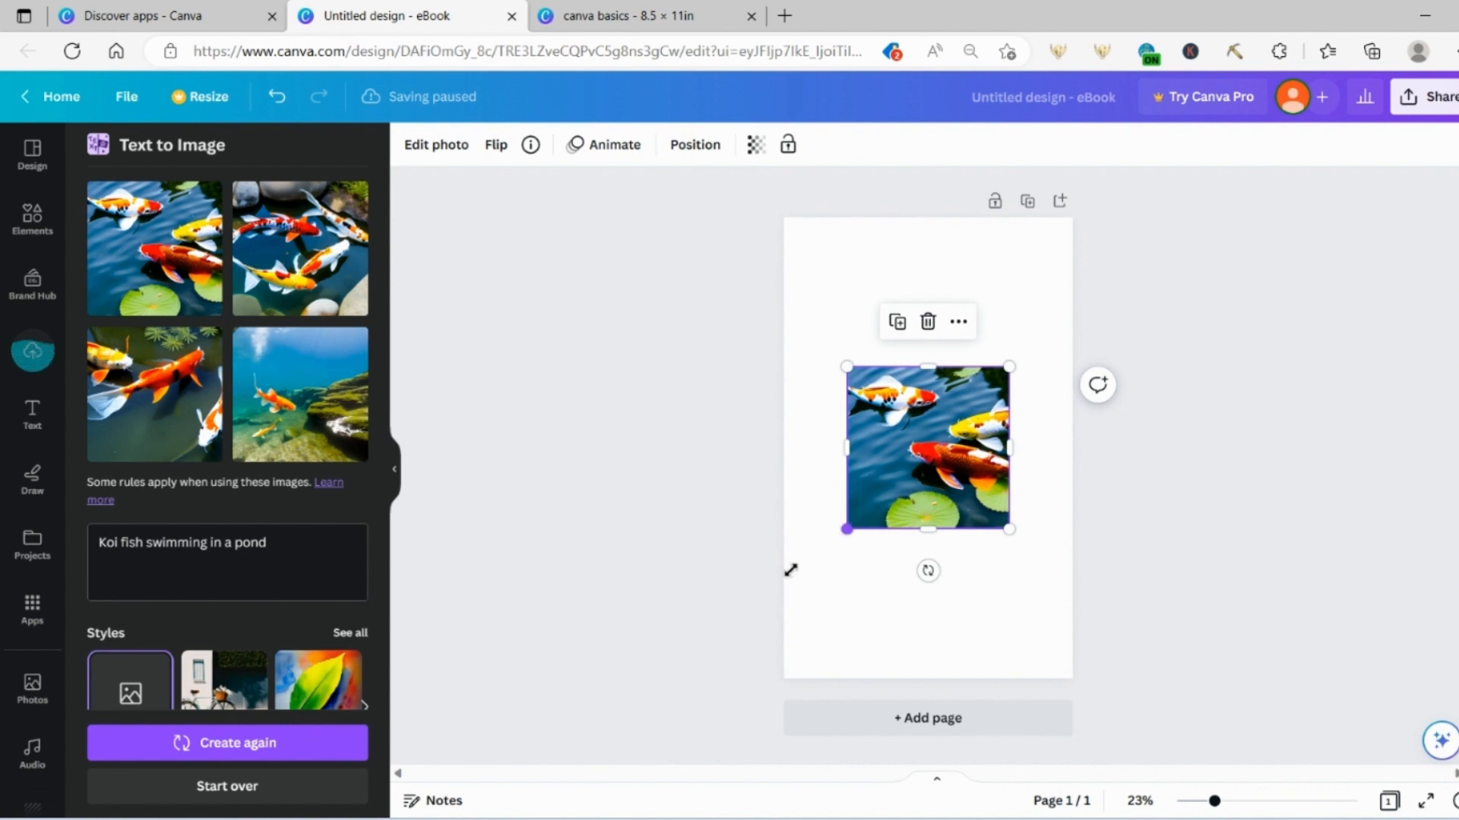
drag(790, 569, 622, 710)
drag(855, 558, 886, 378)
drag(1044, 552, 1205, 712)
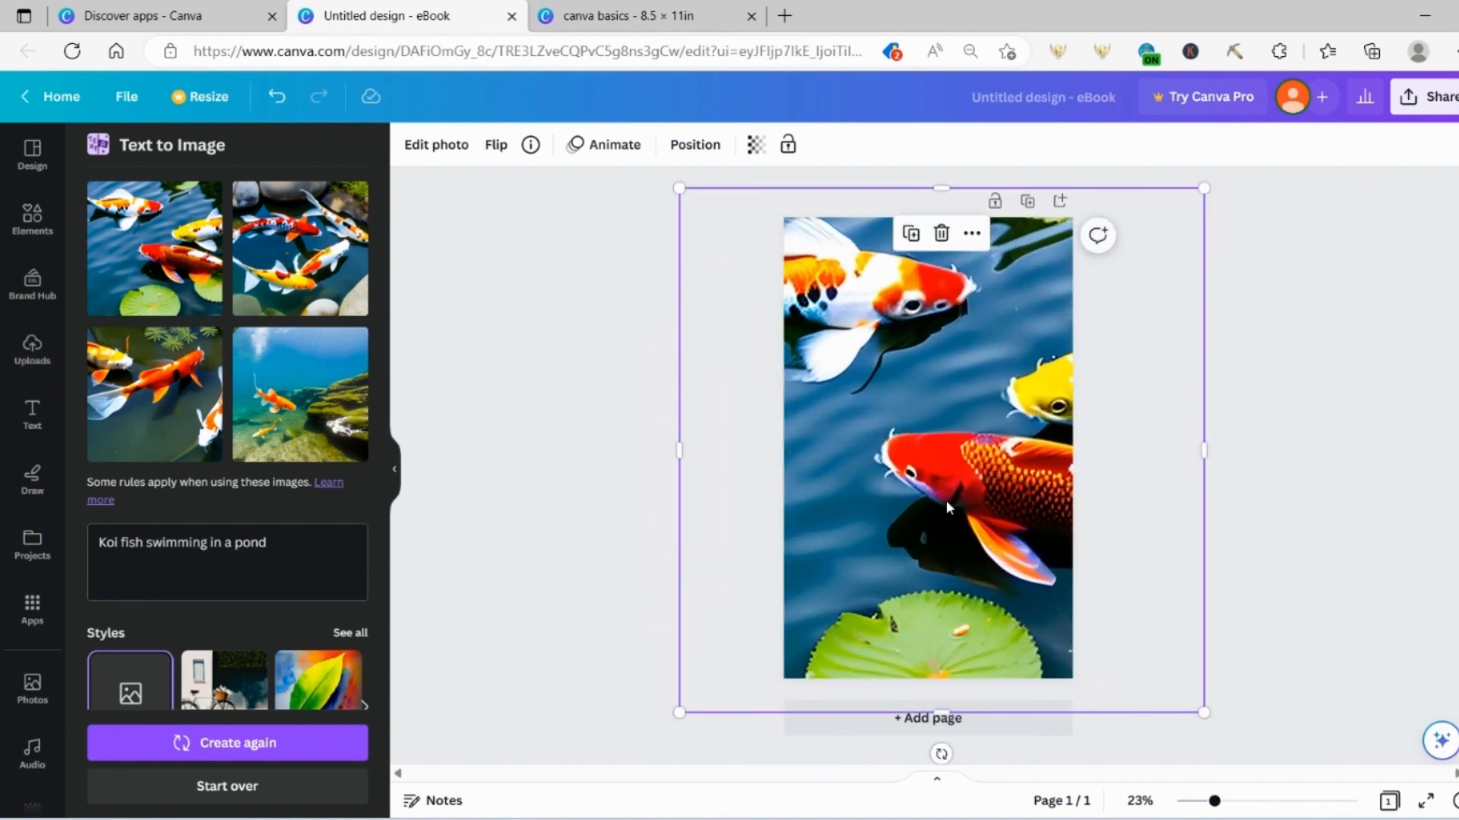
click(1418, 567)
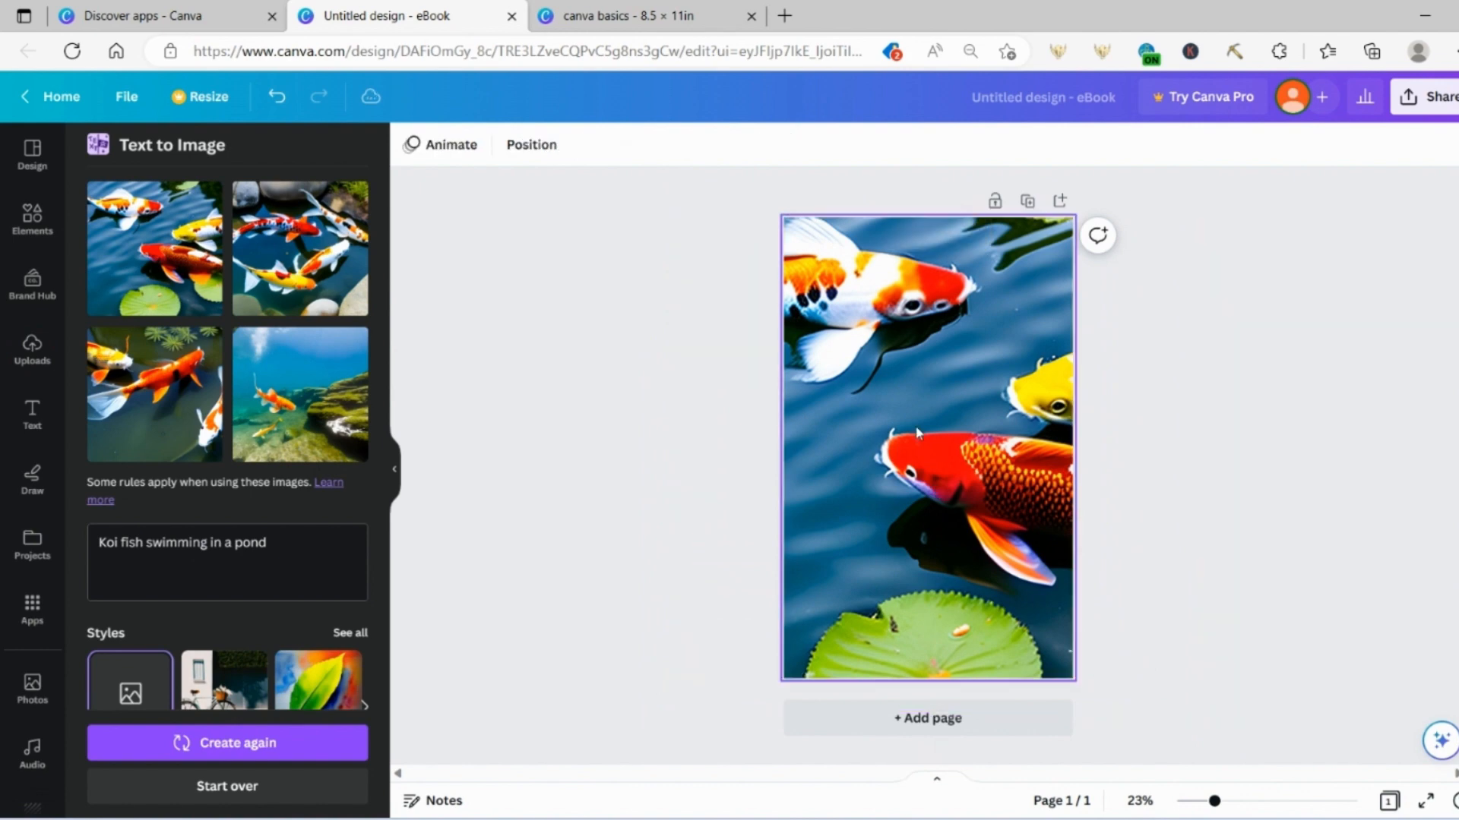
Return to the Apps directory and open Smartmockups.
click(144, 16)
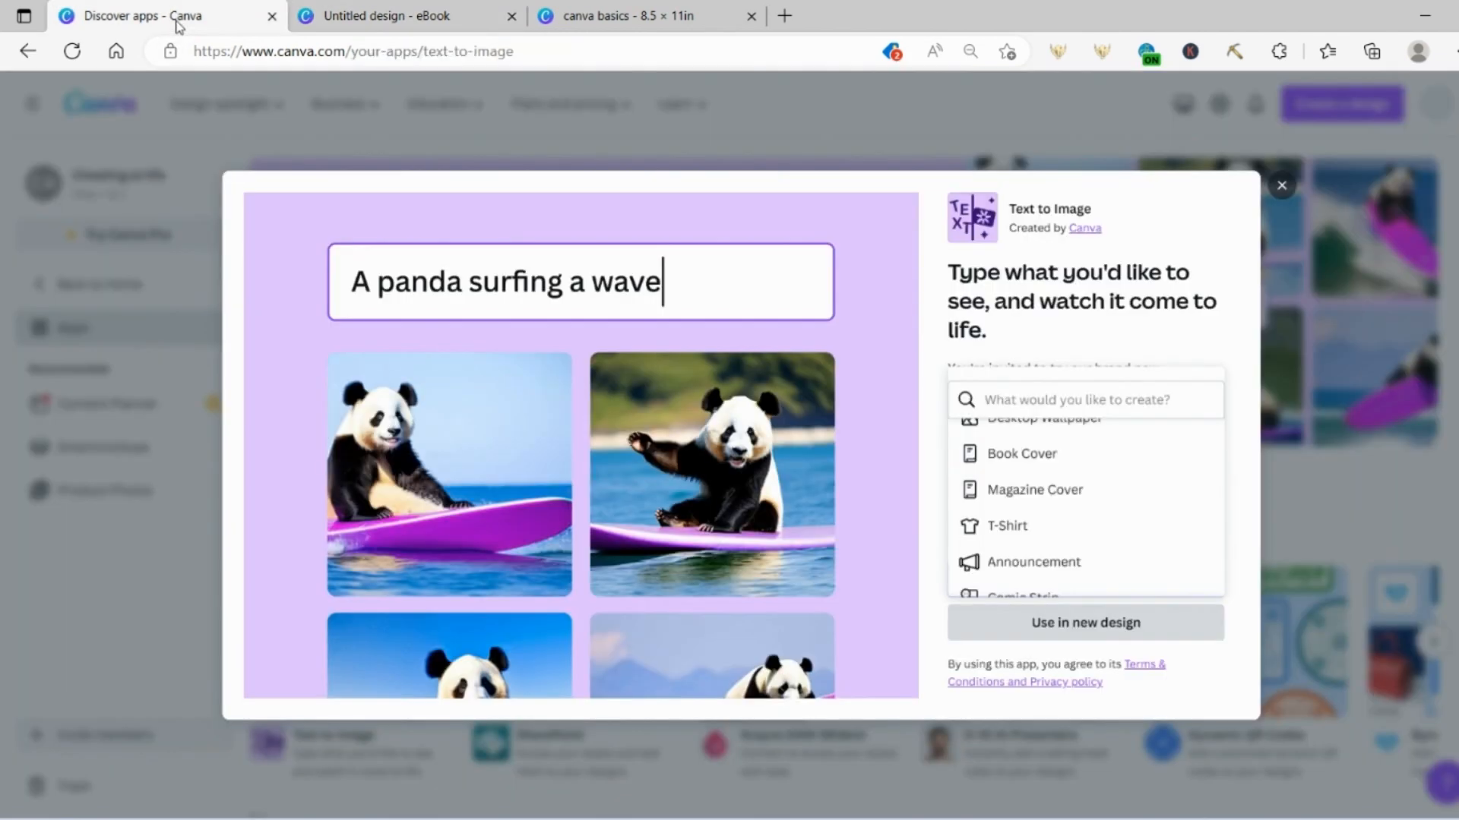
click(69, 456)
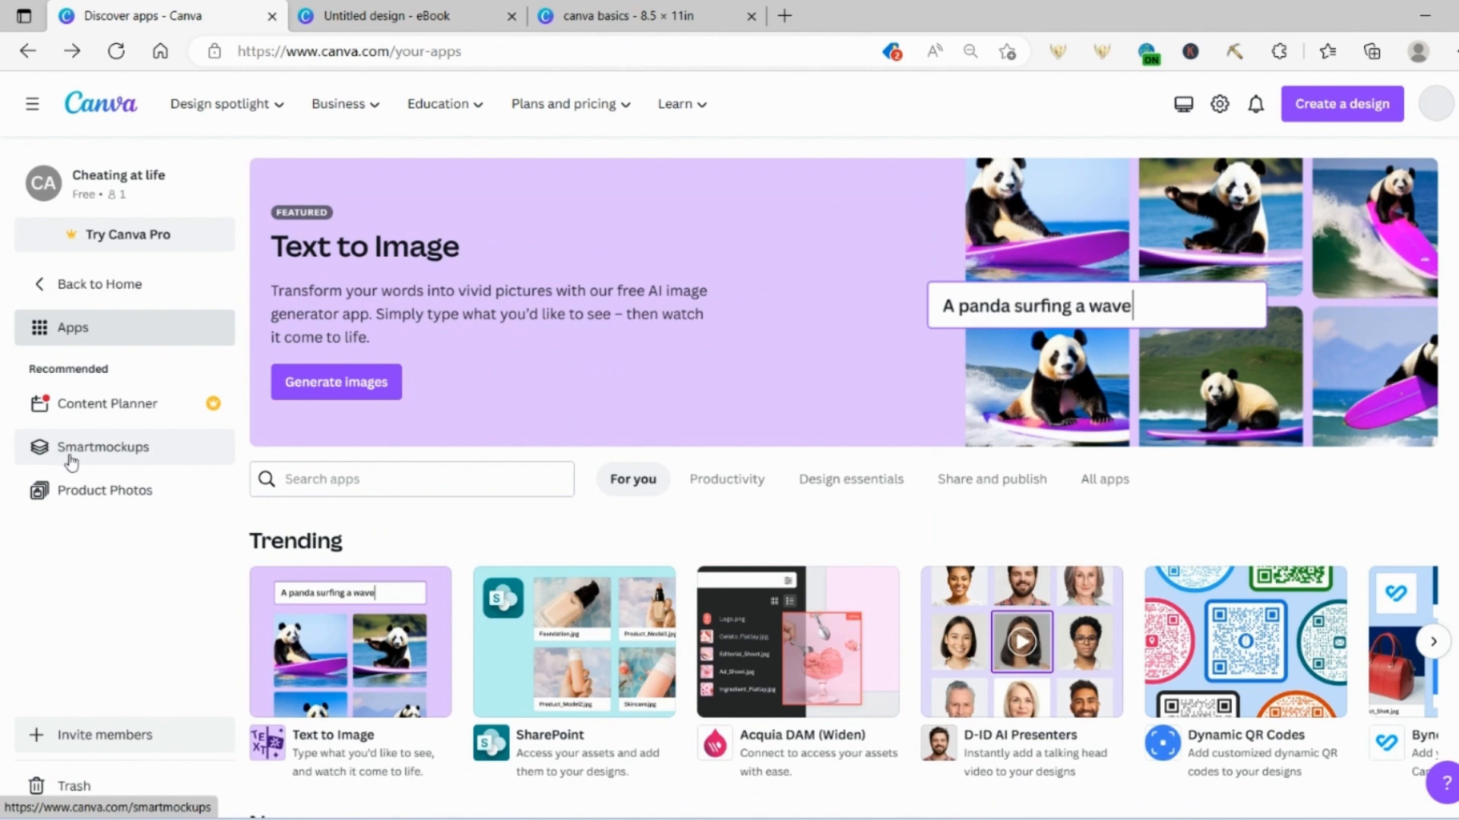
click(71, 451)
Browse the newly added mockups in Smartmockups.
scroll(1188, 583, down, 5)
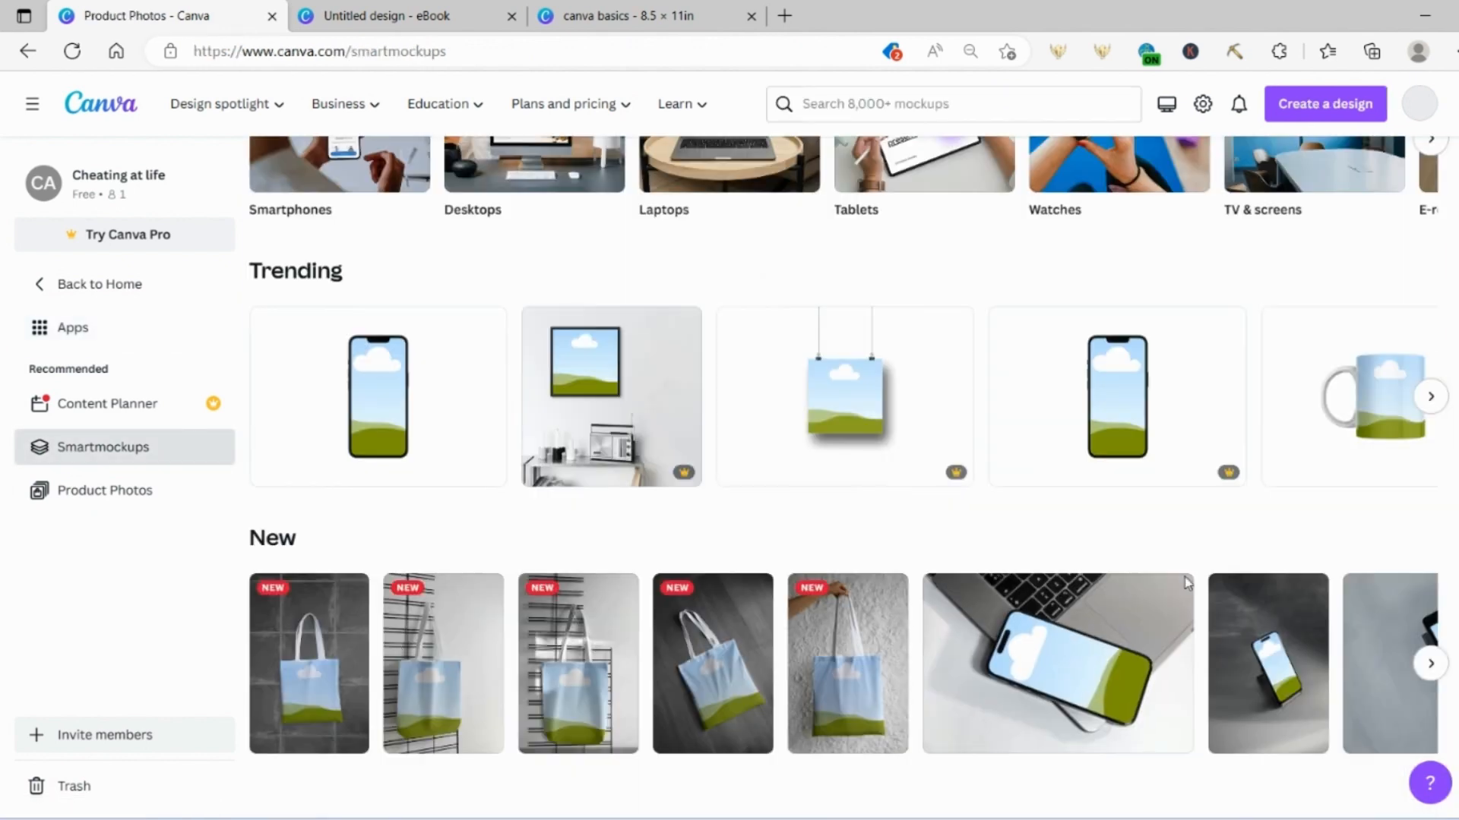
click(1432, 663)
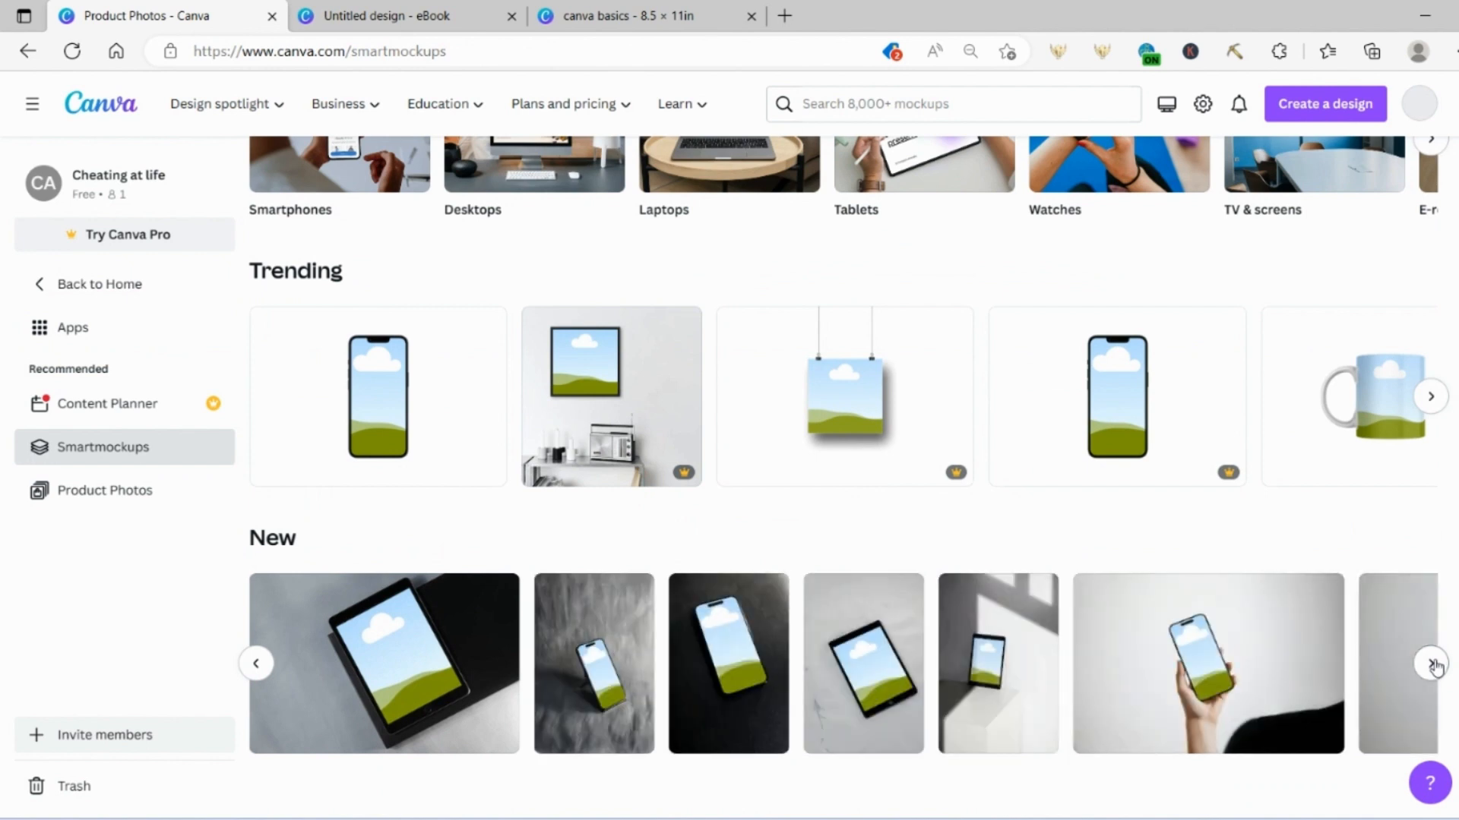
click(1431, 663)
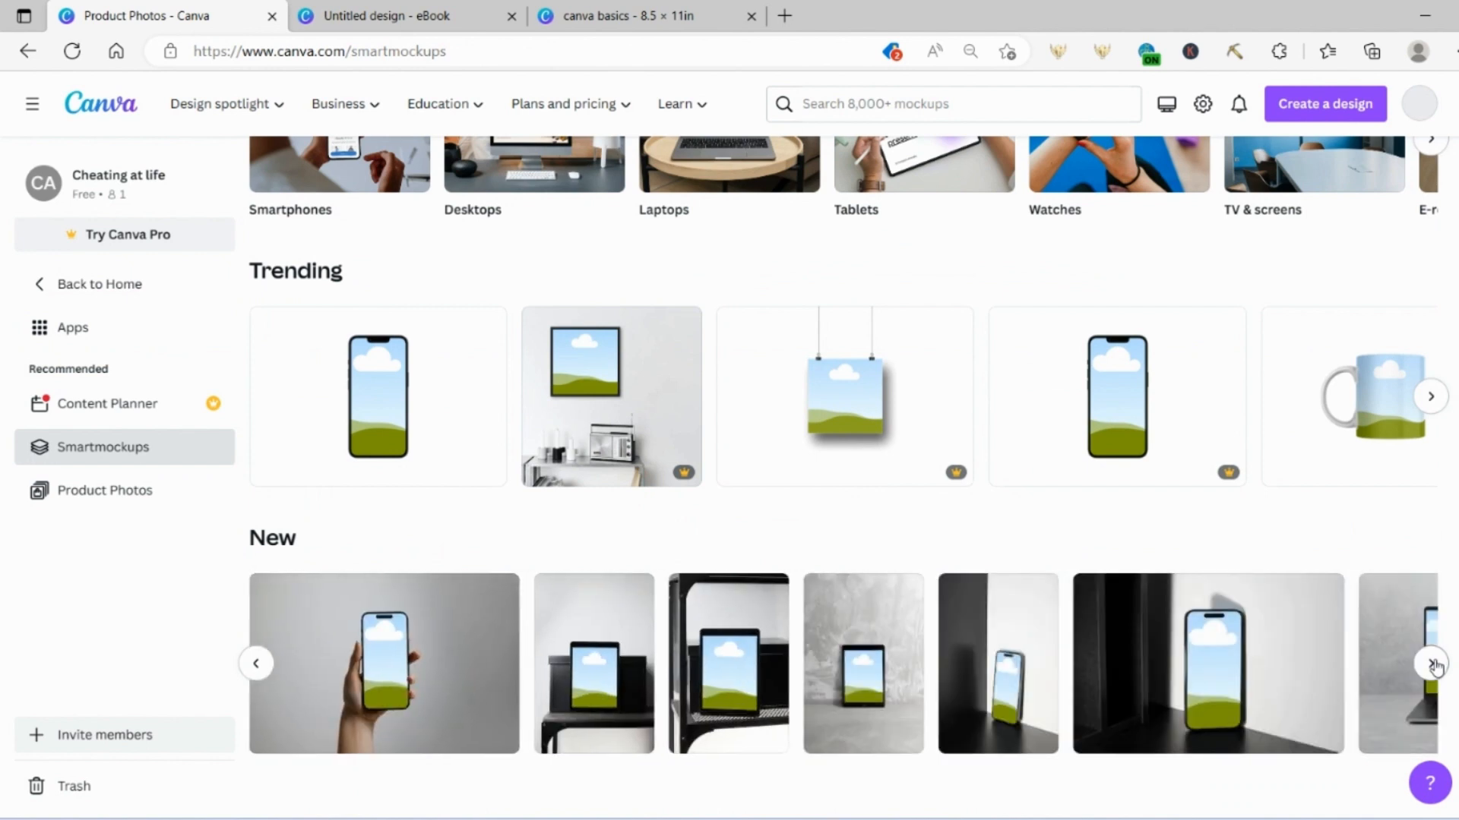
click(1431, 664)
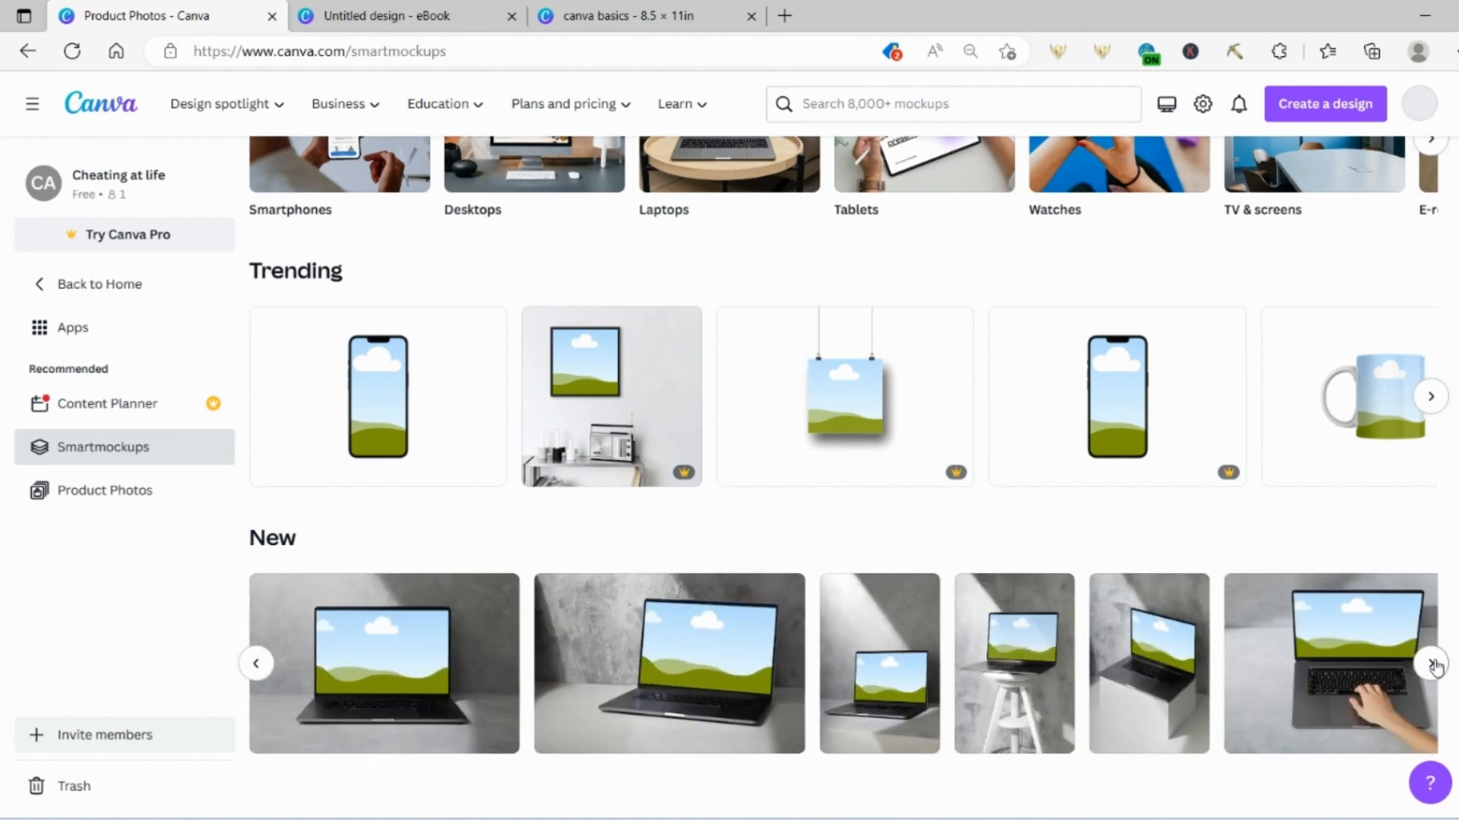
click(1433, 665)
scroll(991, 644, up, 3)
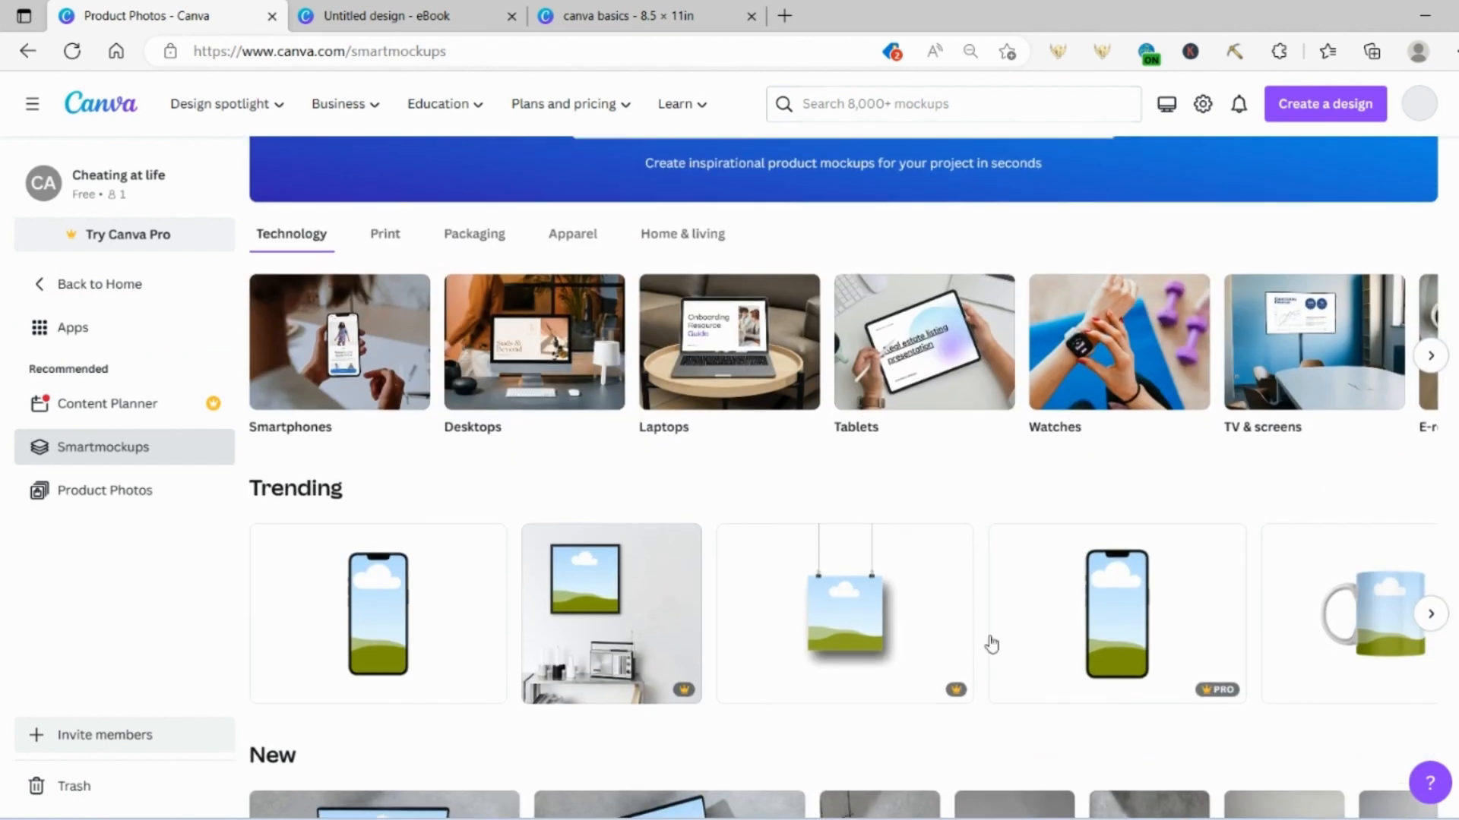
scroll(992, 644, up, 2)
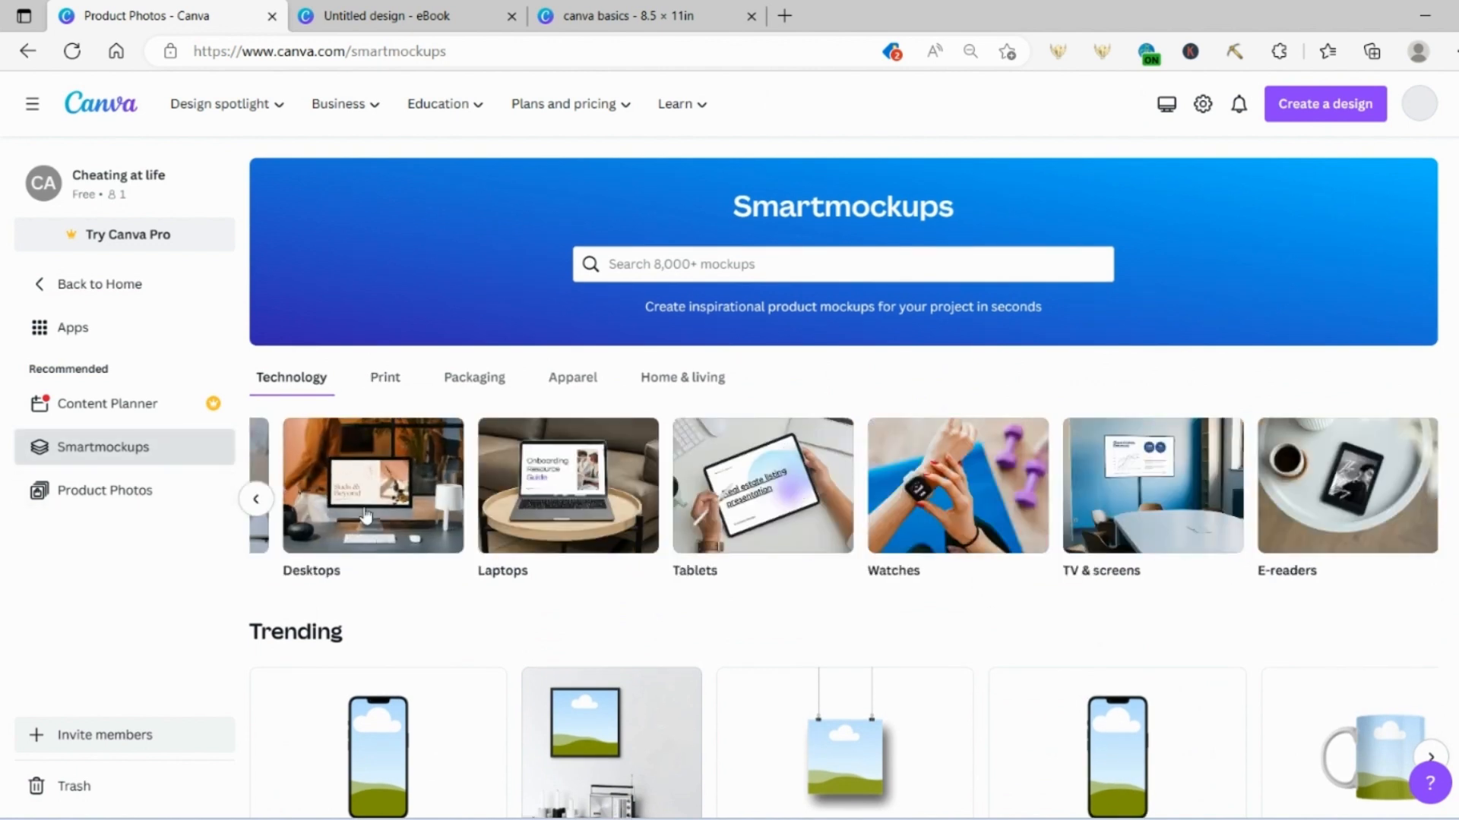
Open the Books collection among the print mockups and choose the book mockup with the laptop and coffee.
click(397, 380)
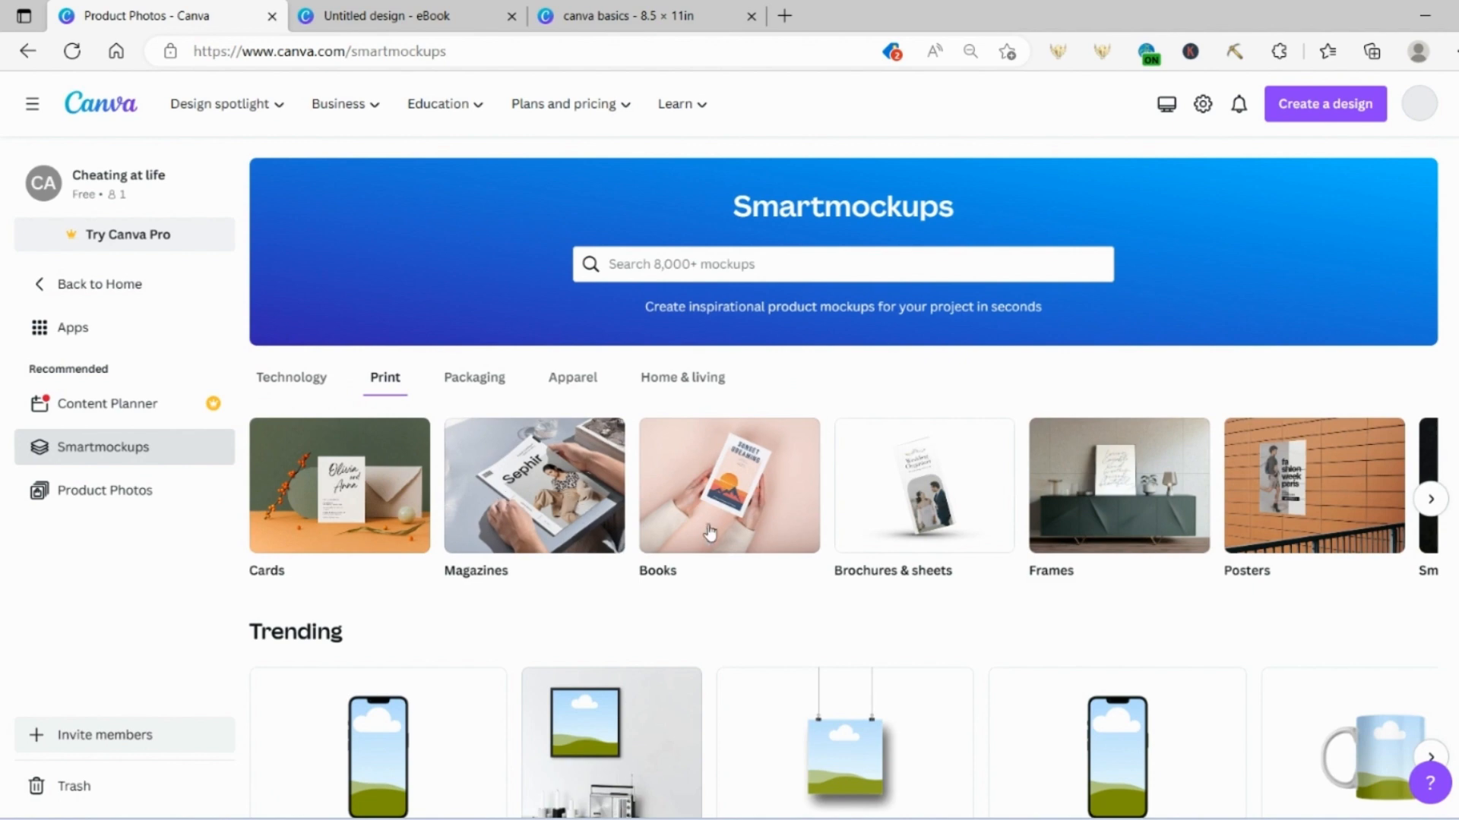
click(738, 491)
scroll(824, 504, down, 6)
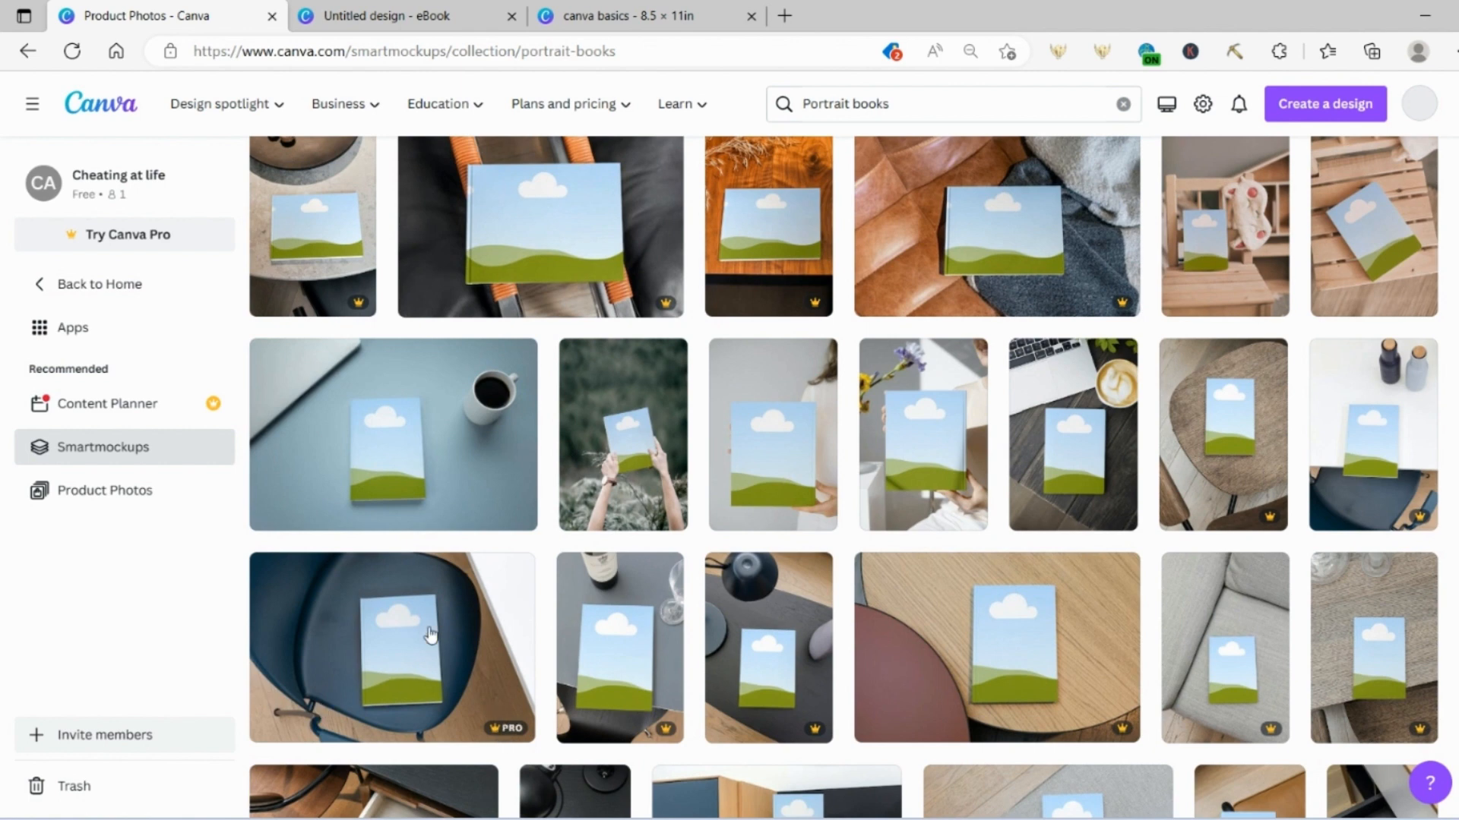
scroll(949, 622, down, 10)
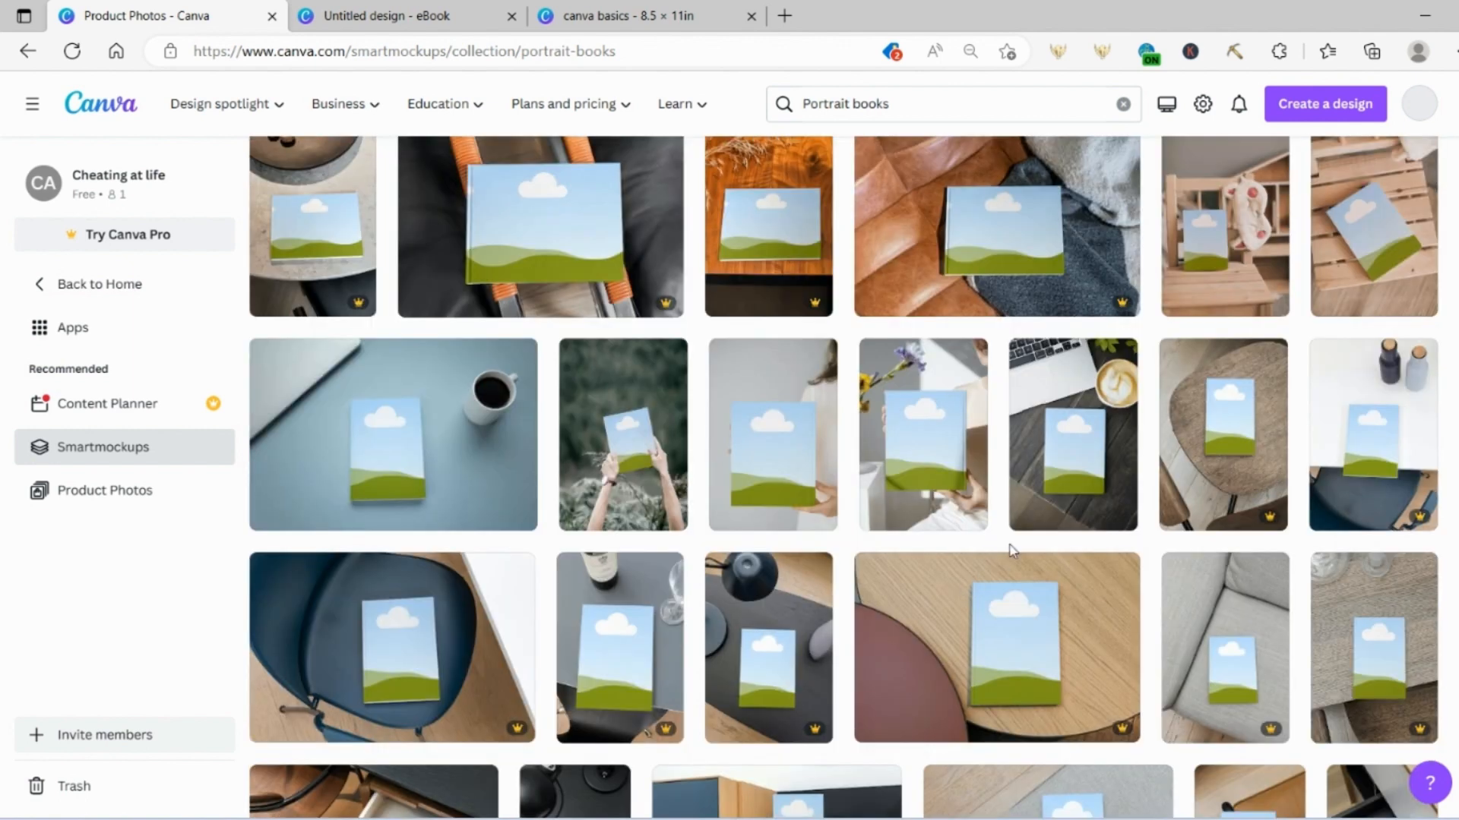
scroll(1033, 425, up, 5)
click(1074, 448)
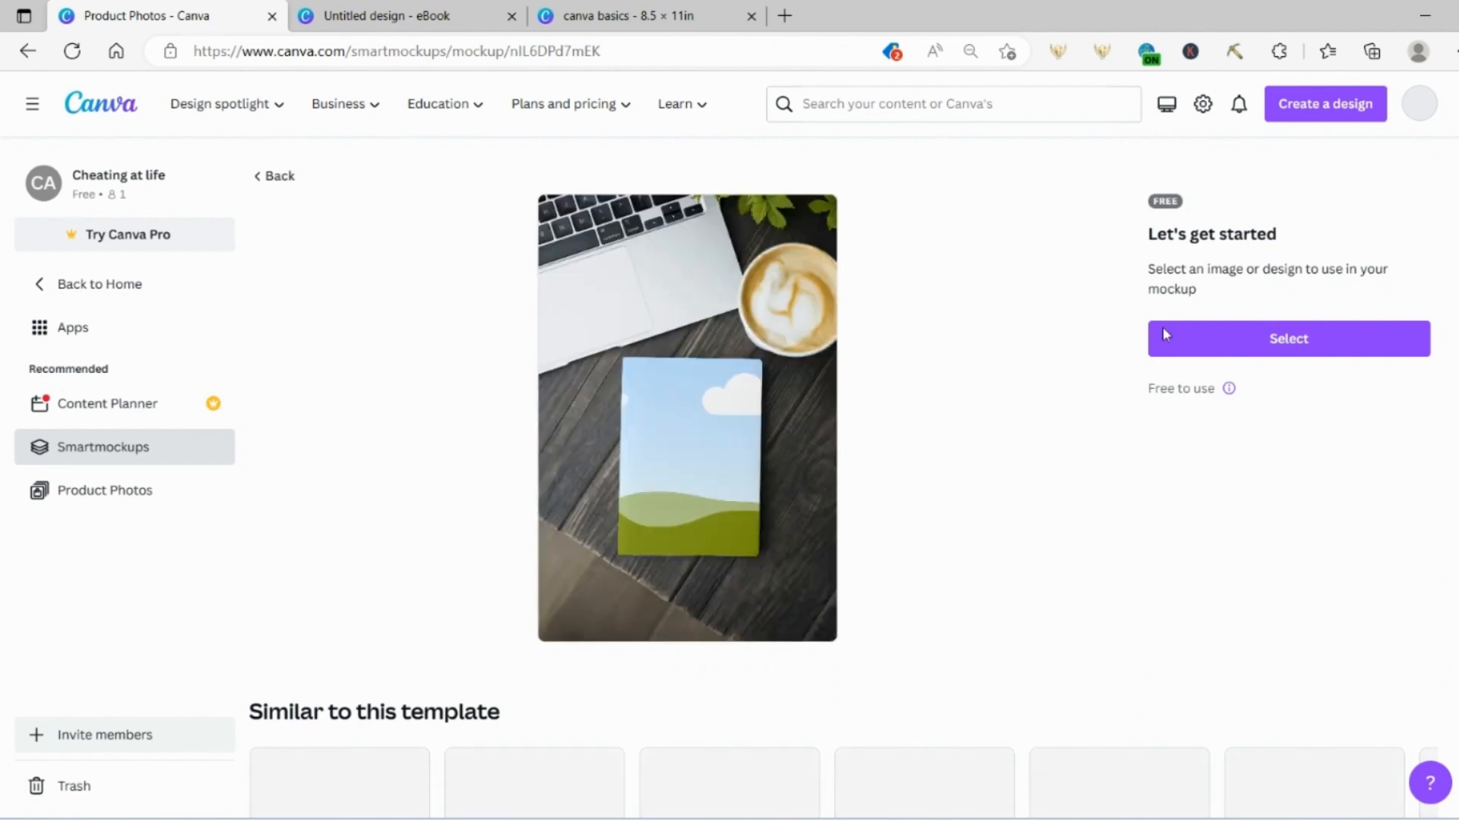
View the similar book mockups on wooden slats and among lilac flowers, and return to the laptop and coffee mockup.
scroll(883, 438, down, 3)
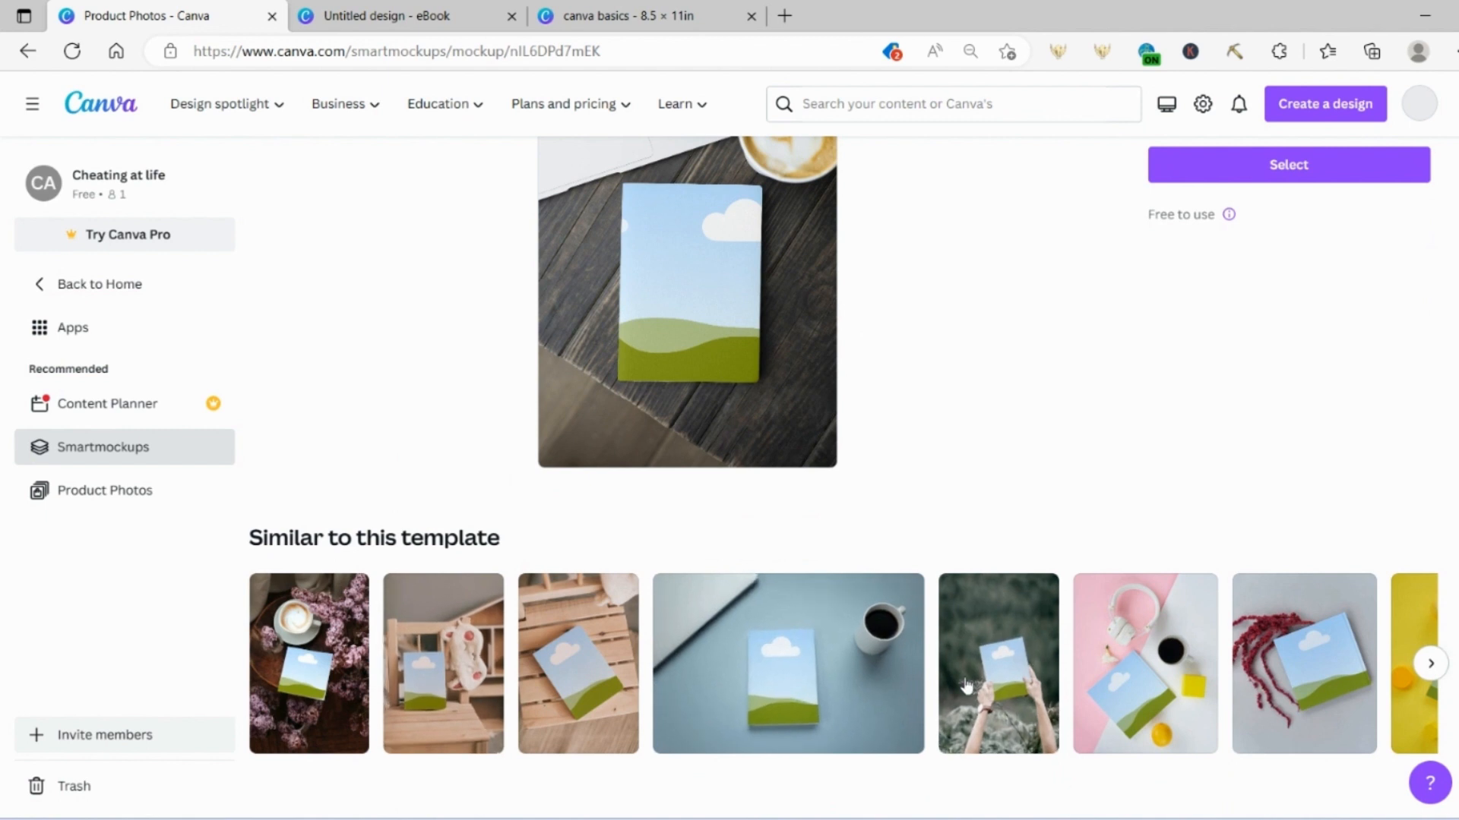
click(595, 683)
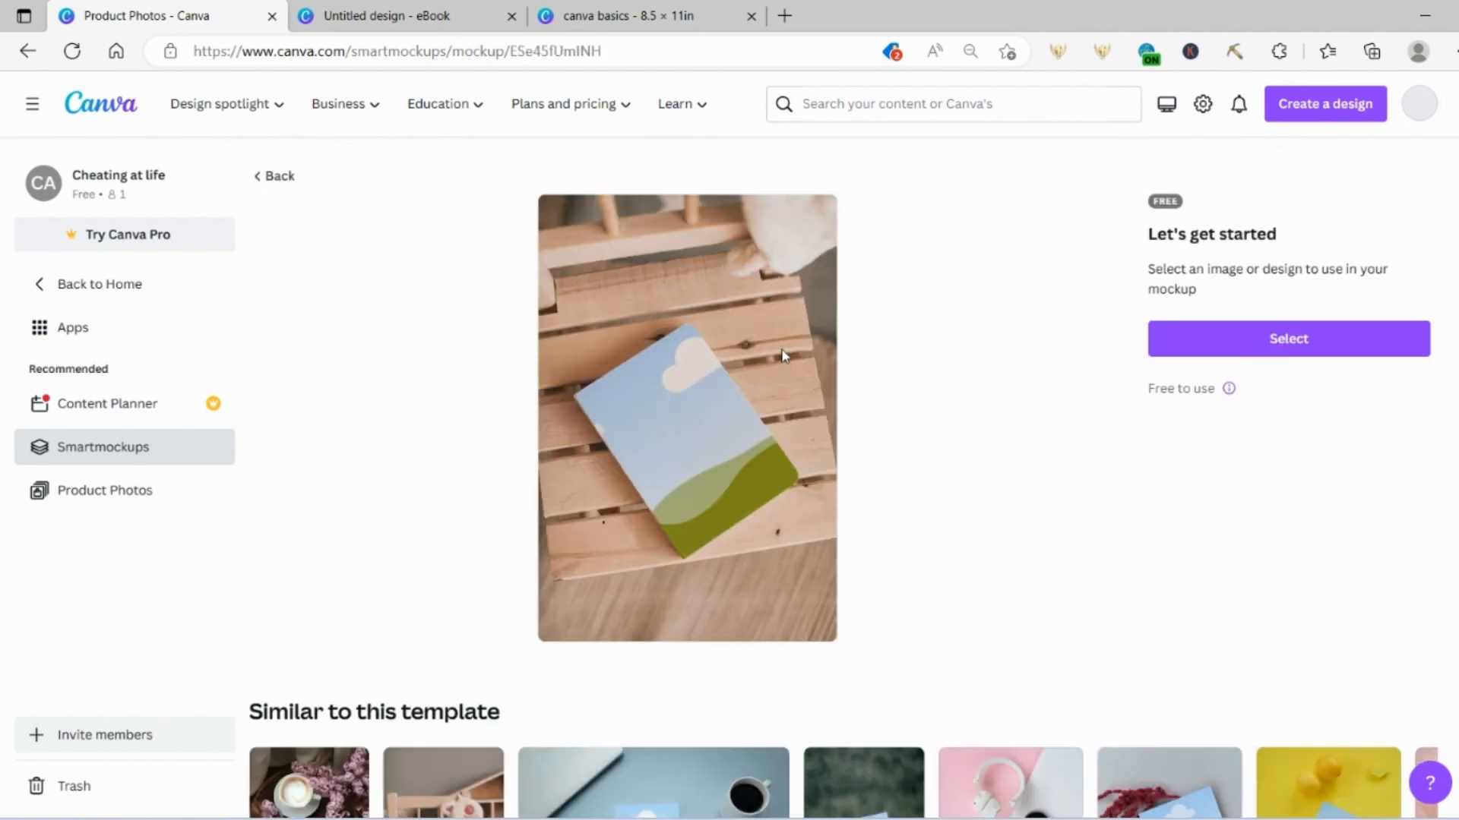
click(319, 682)
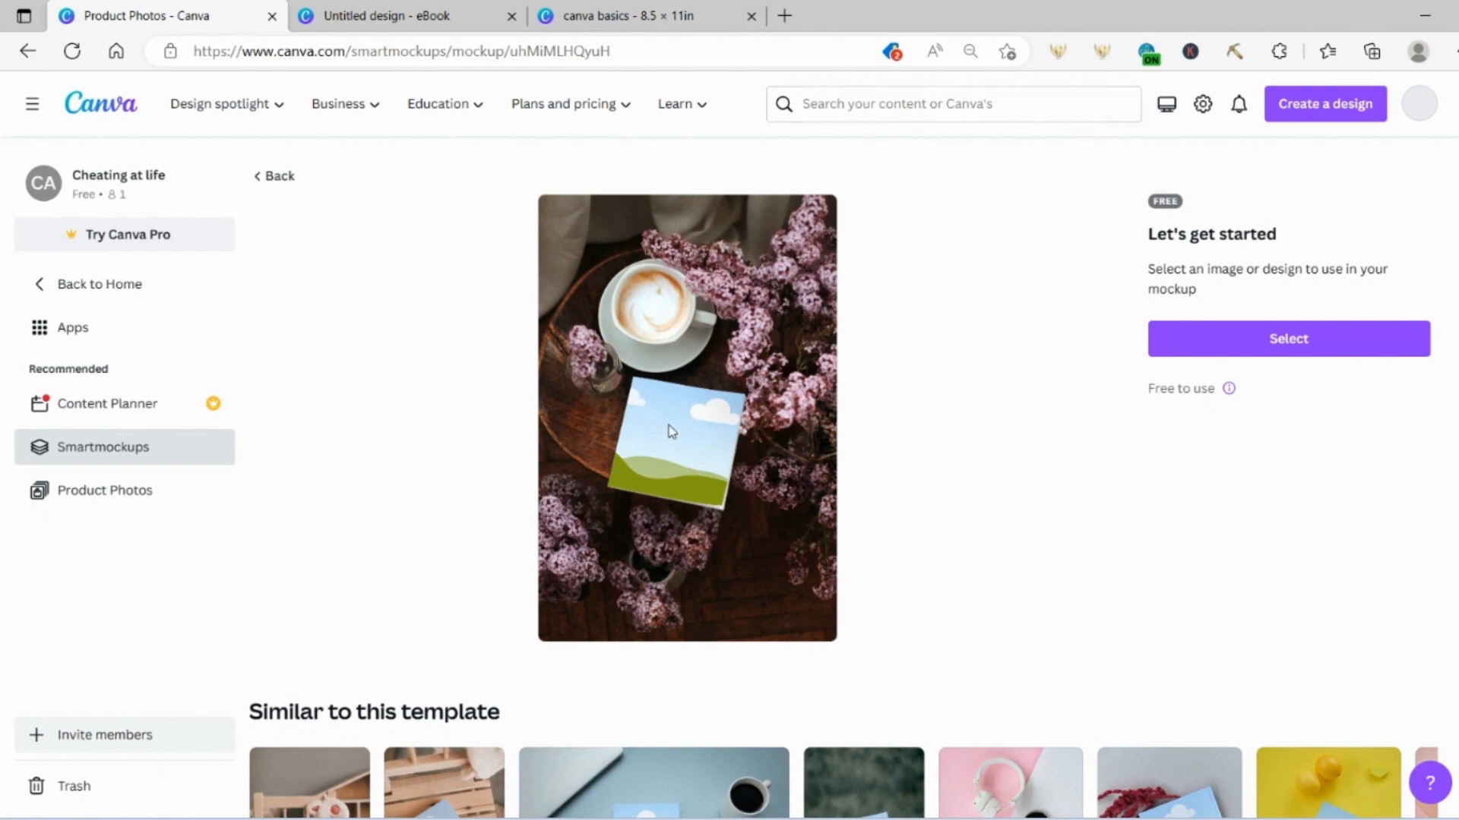
scroll(669, 429, down, 3)
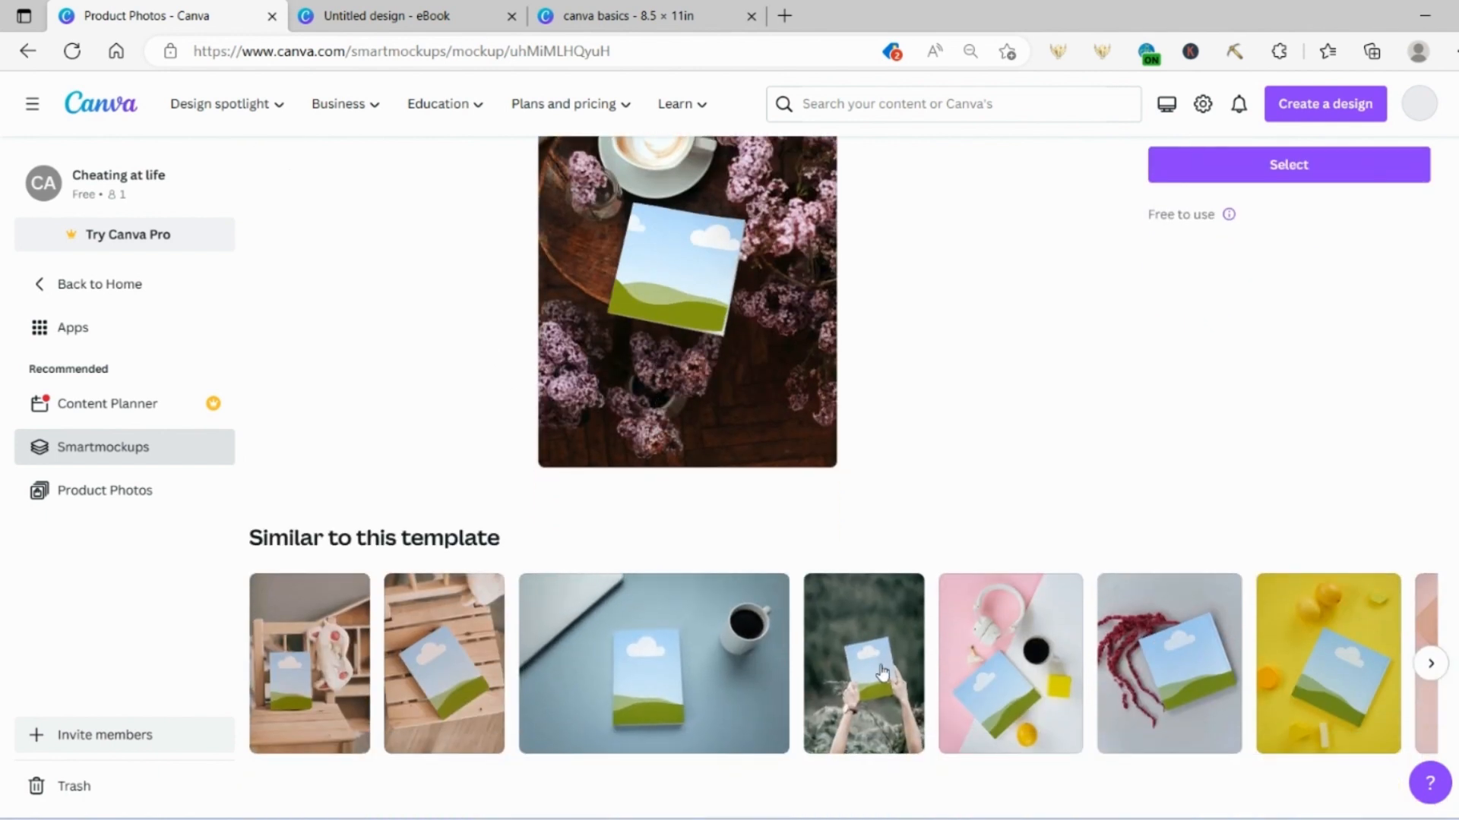
click(1222, 640)
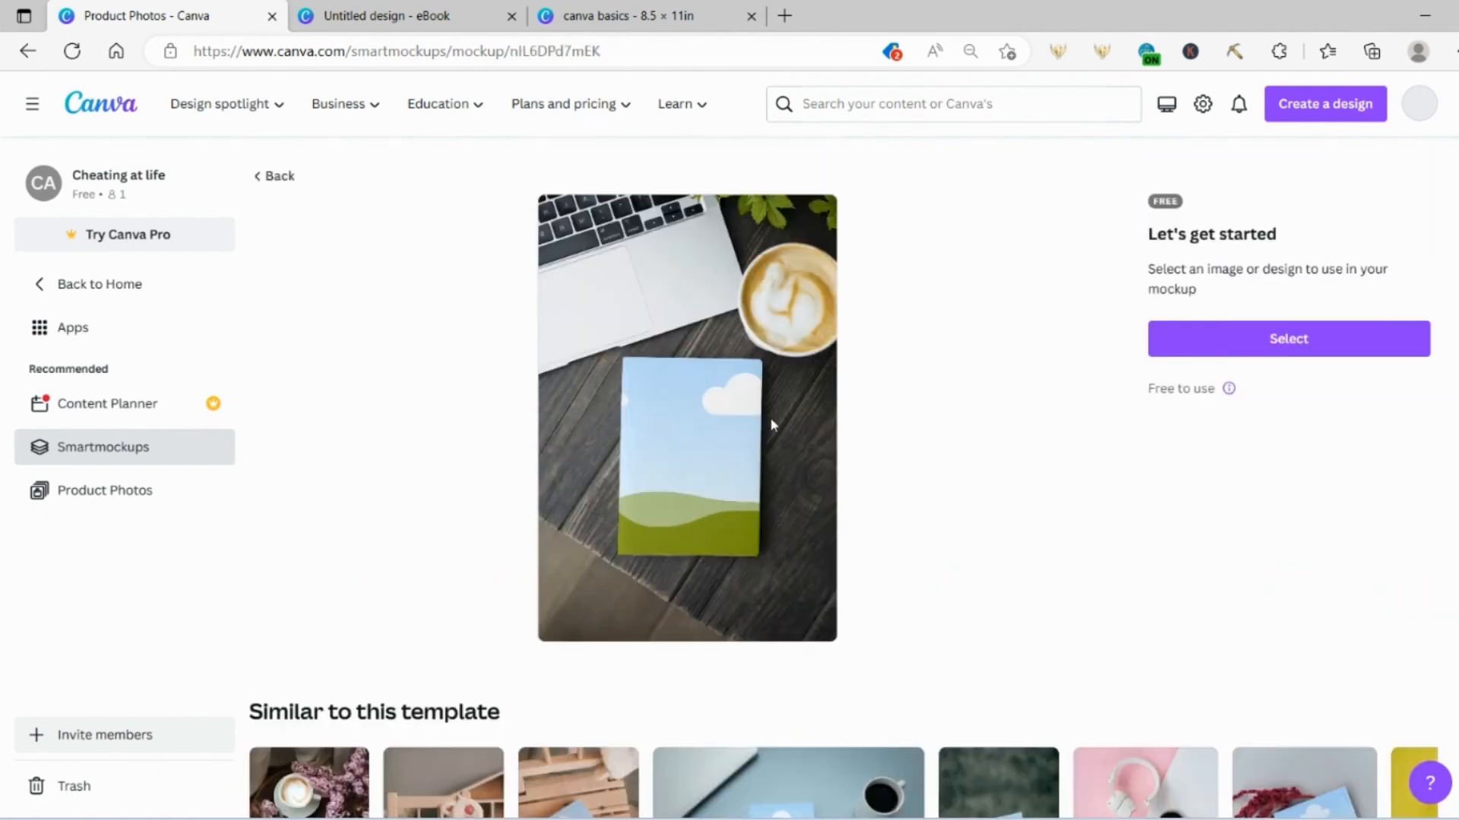
Place the untitled design with the purple flower picture on the book cover of the mockup.
click(1225, 346)
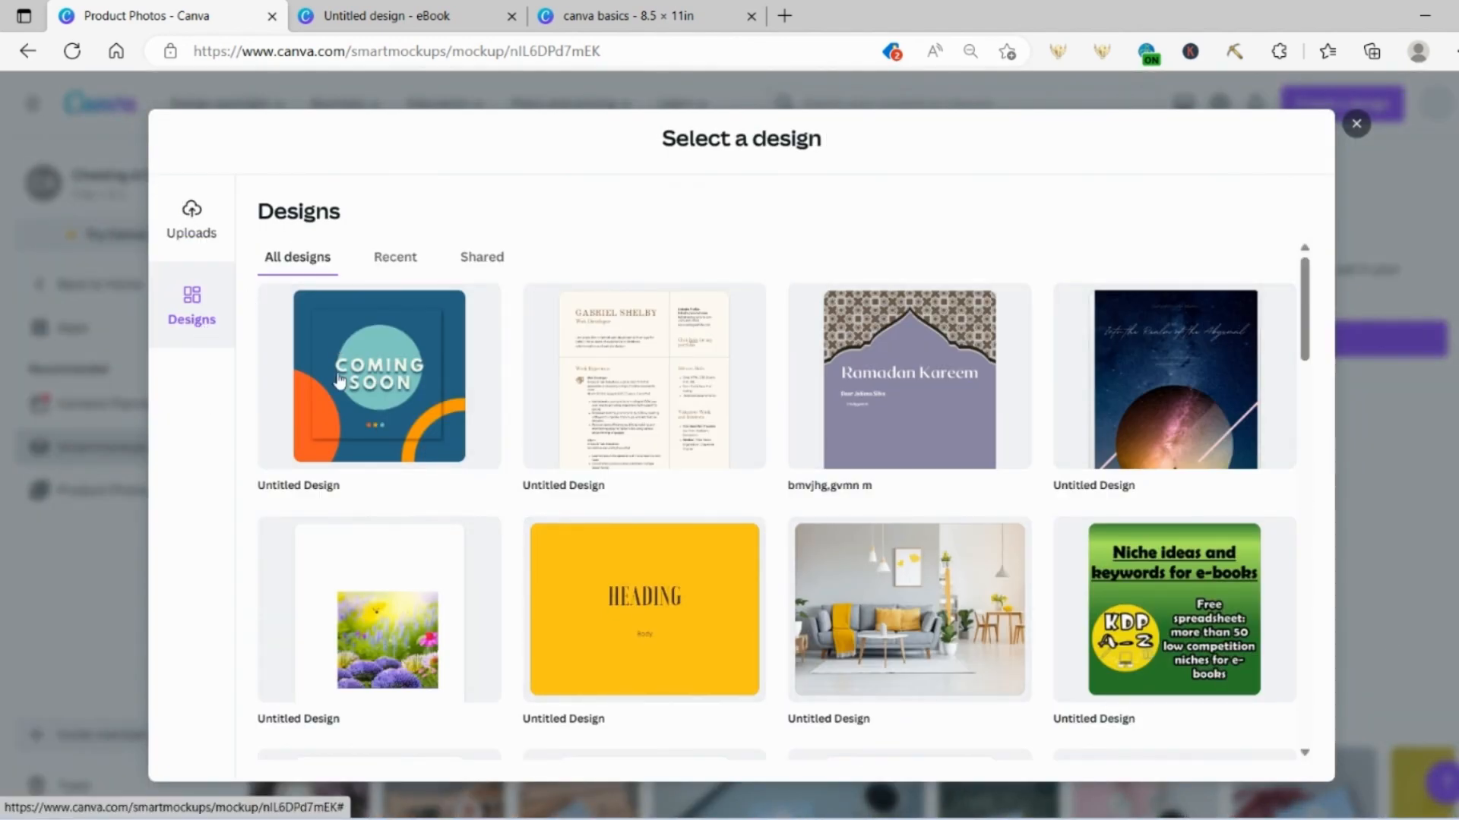
click(391, 669)
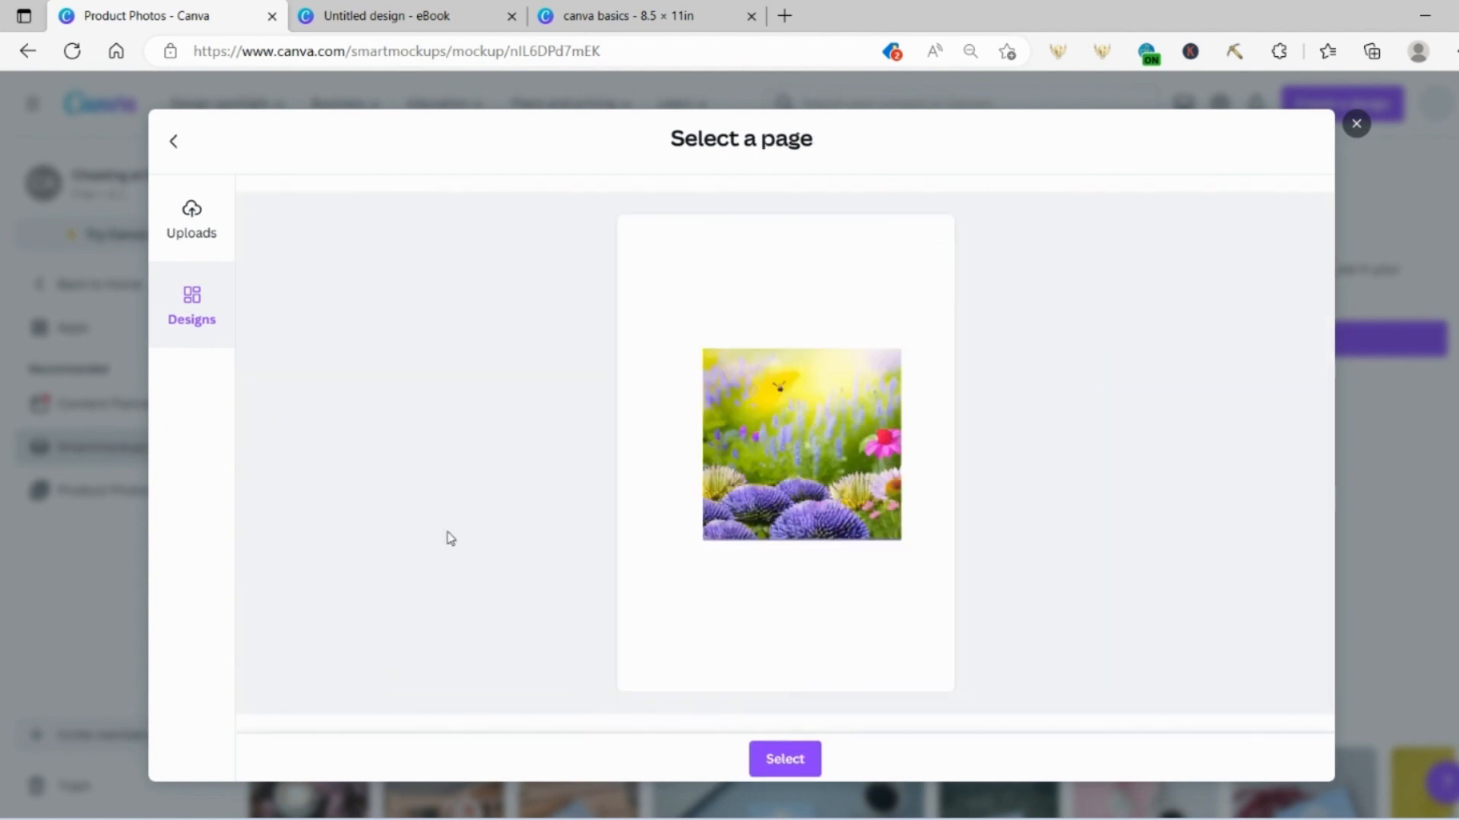
click(783, 760)
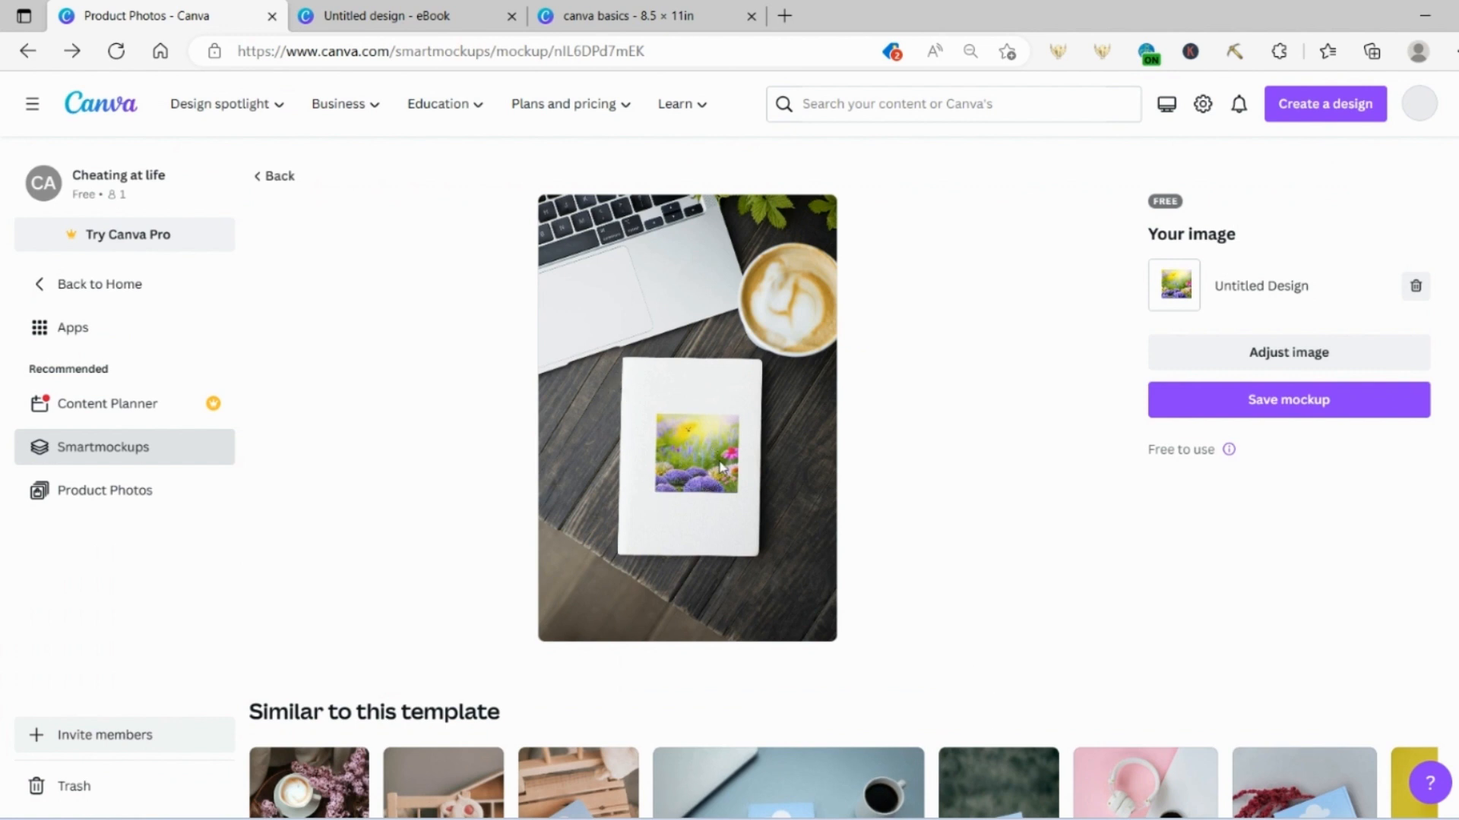
Scale the cover image to 278%, reposition it so the flowers fill the cover, save the adjustment and open the mockup's saving options.
click(1192, 367)
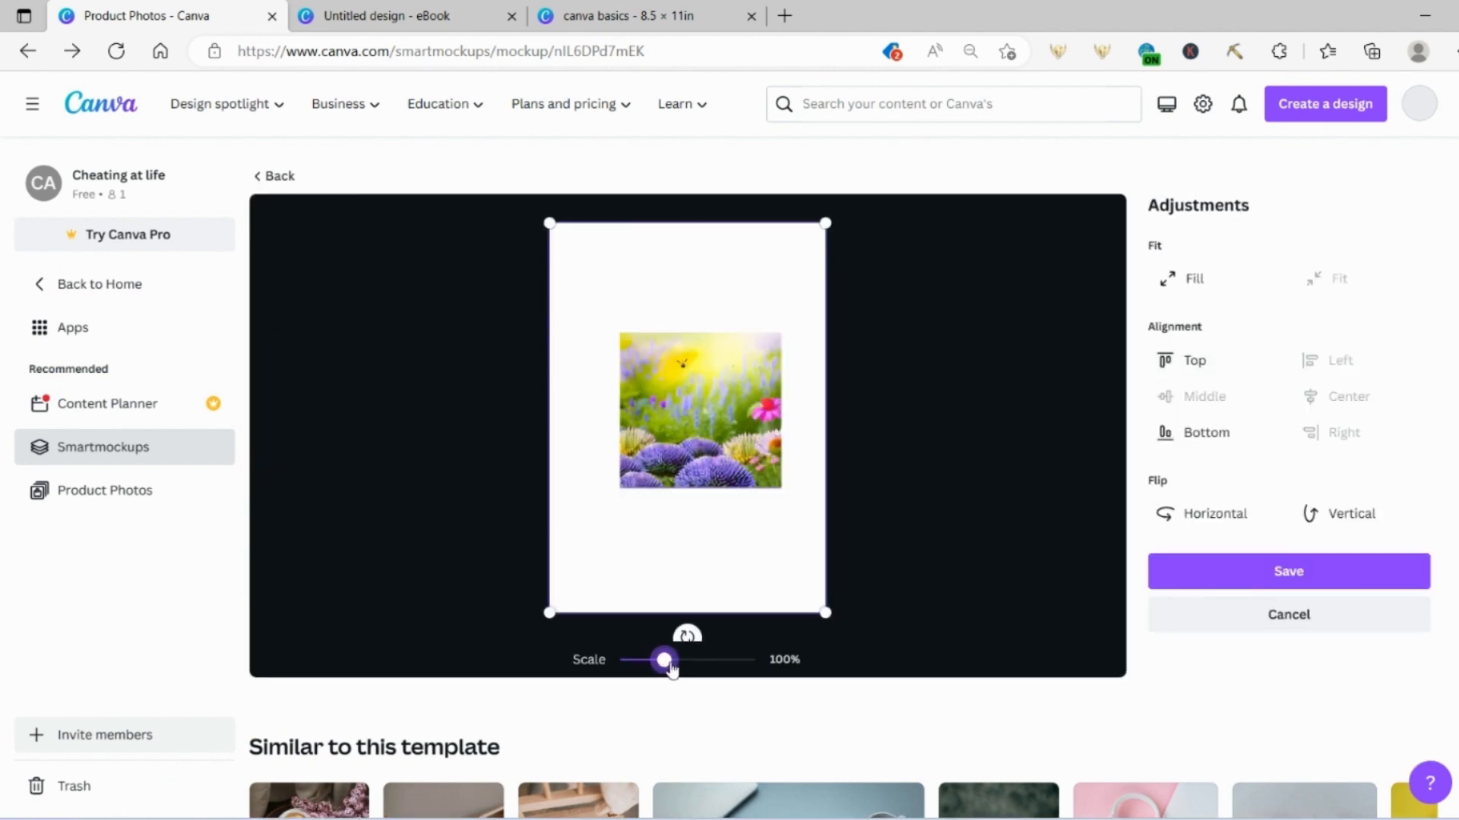
drag(666, 665, 746, 670)
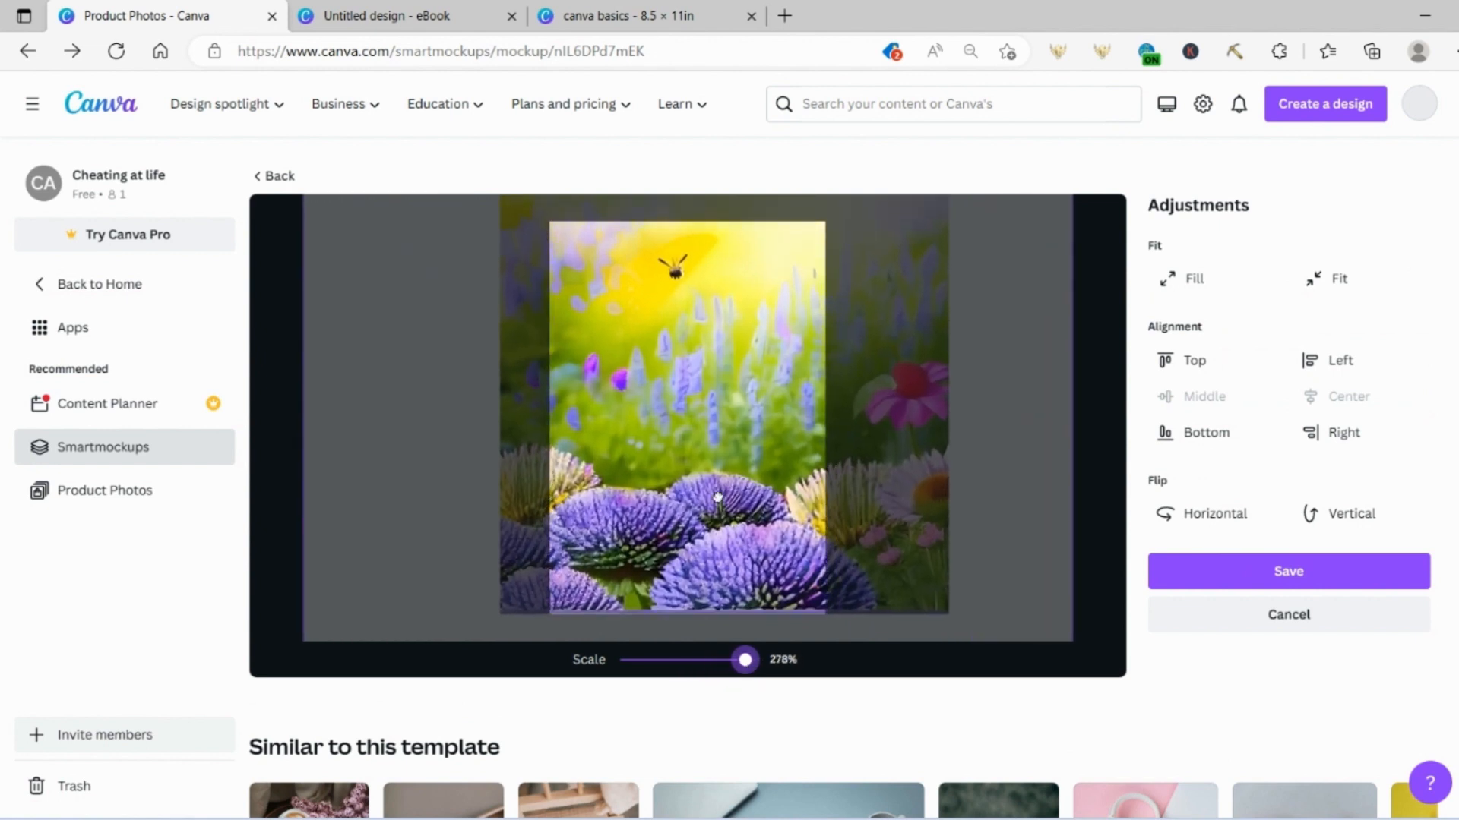
drag(717, 497, 481, 519)
drag(653, 494, 796, 502)
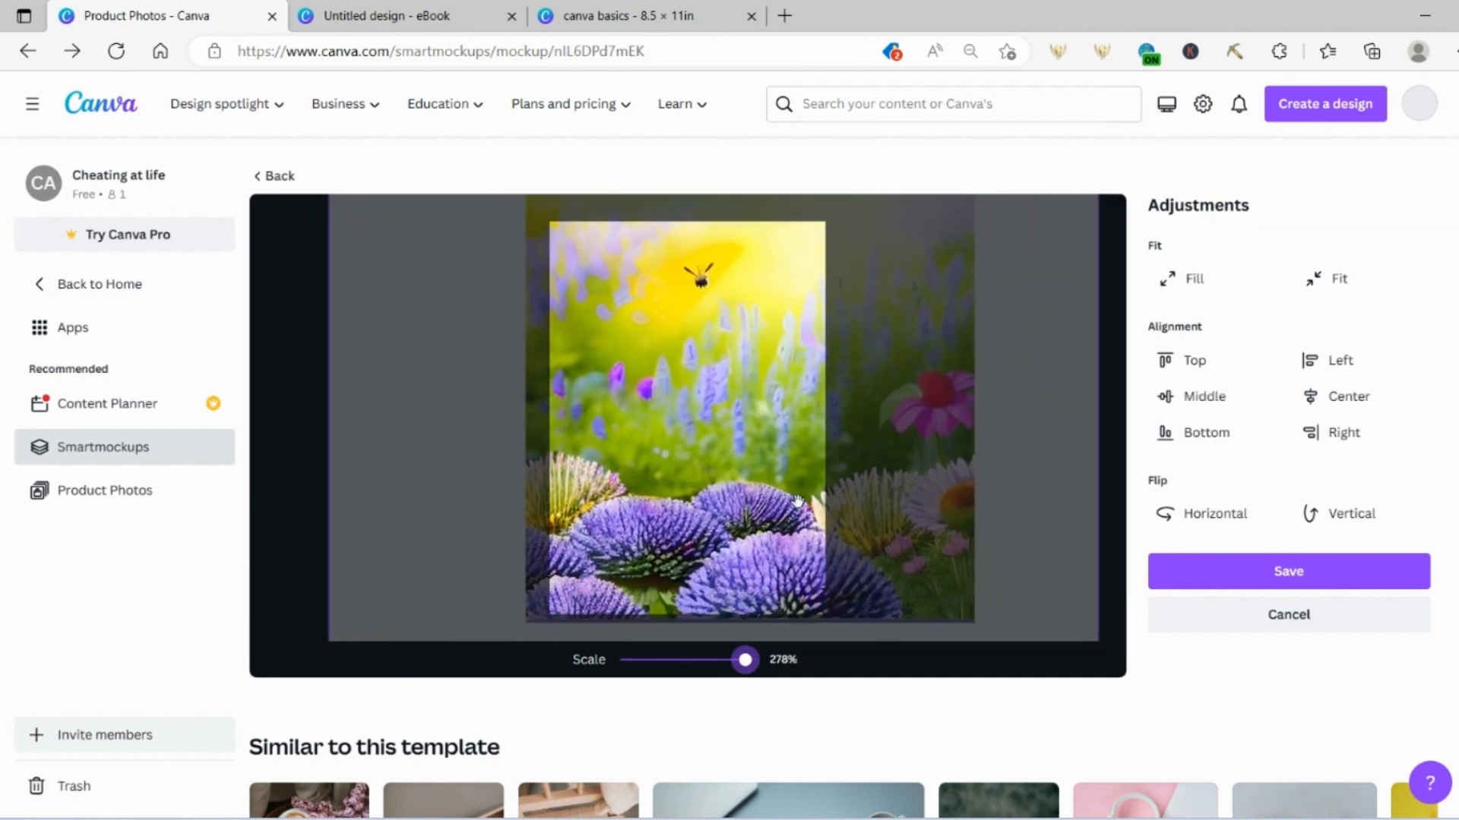
click(1228, 574)
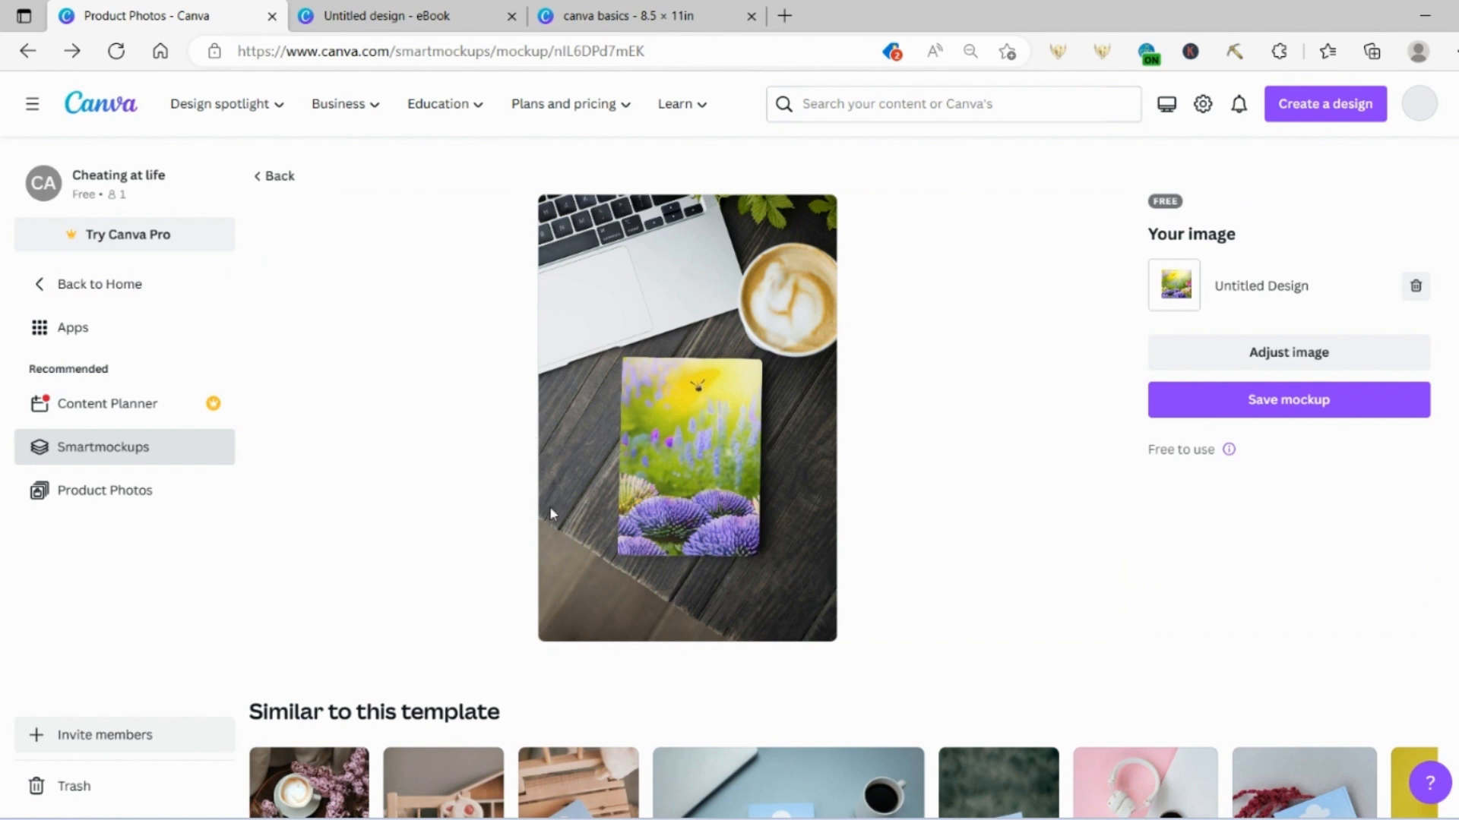
click(1204, 416)
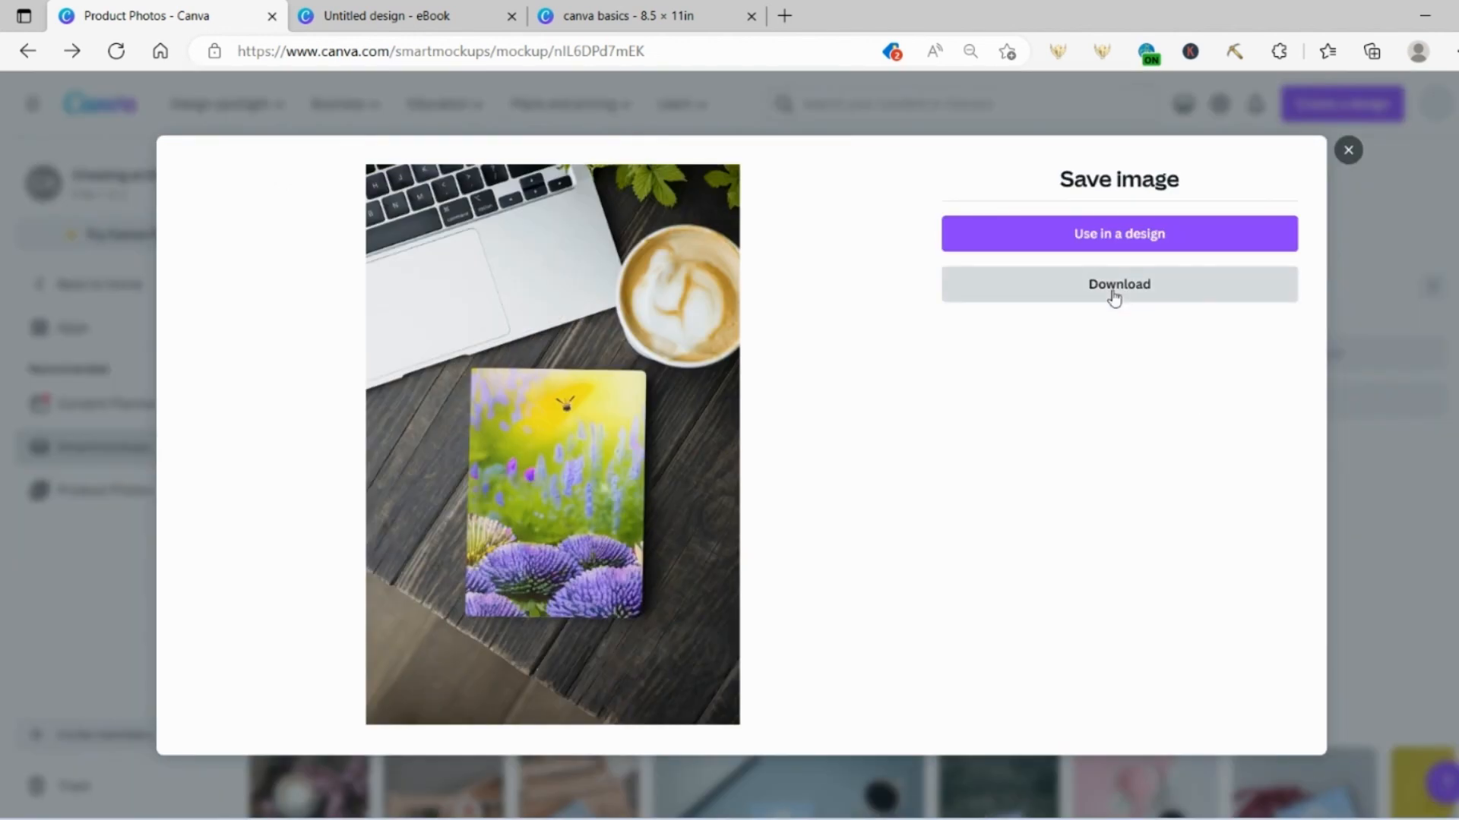
Download the finished book mockup image and close its saving options.
click(1113, 295)
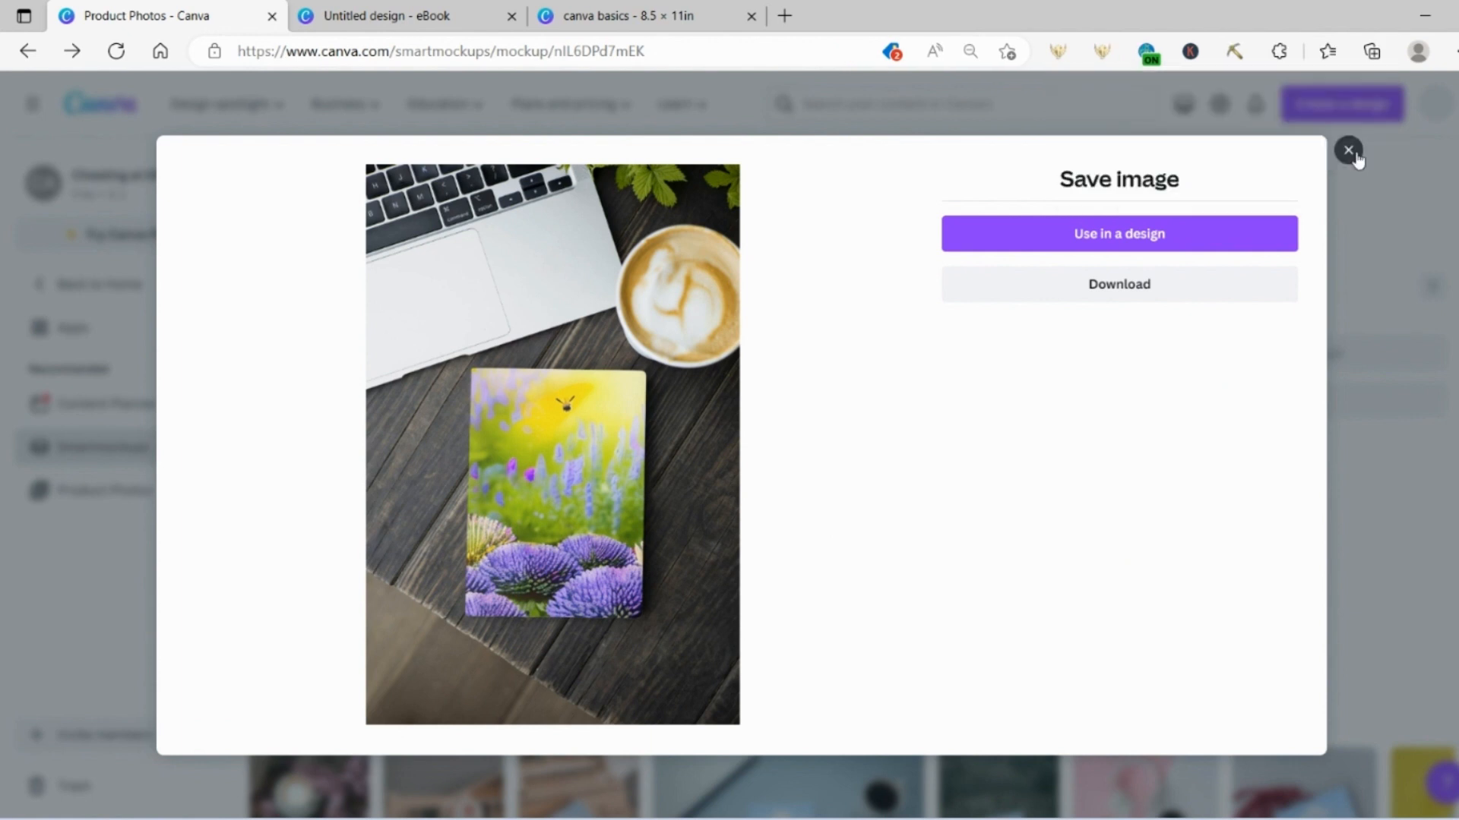
click(1349, 150)
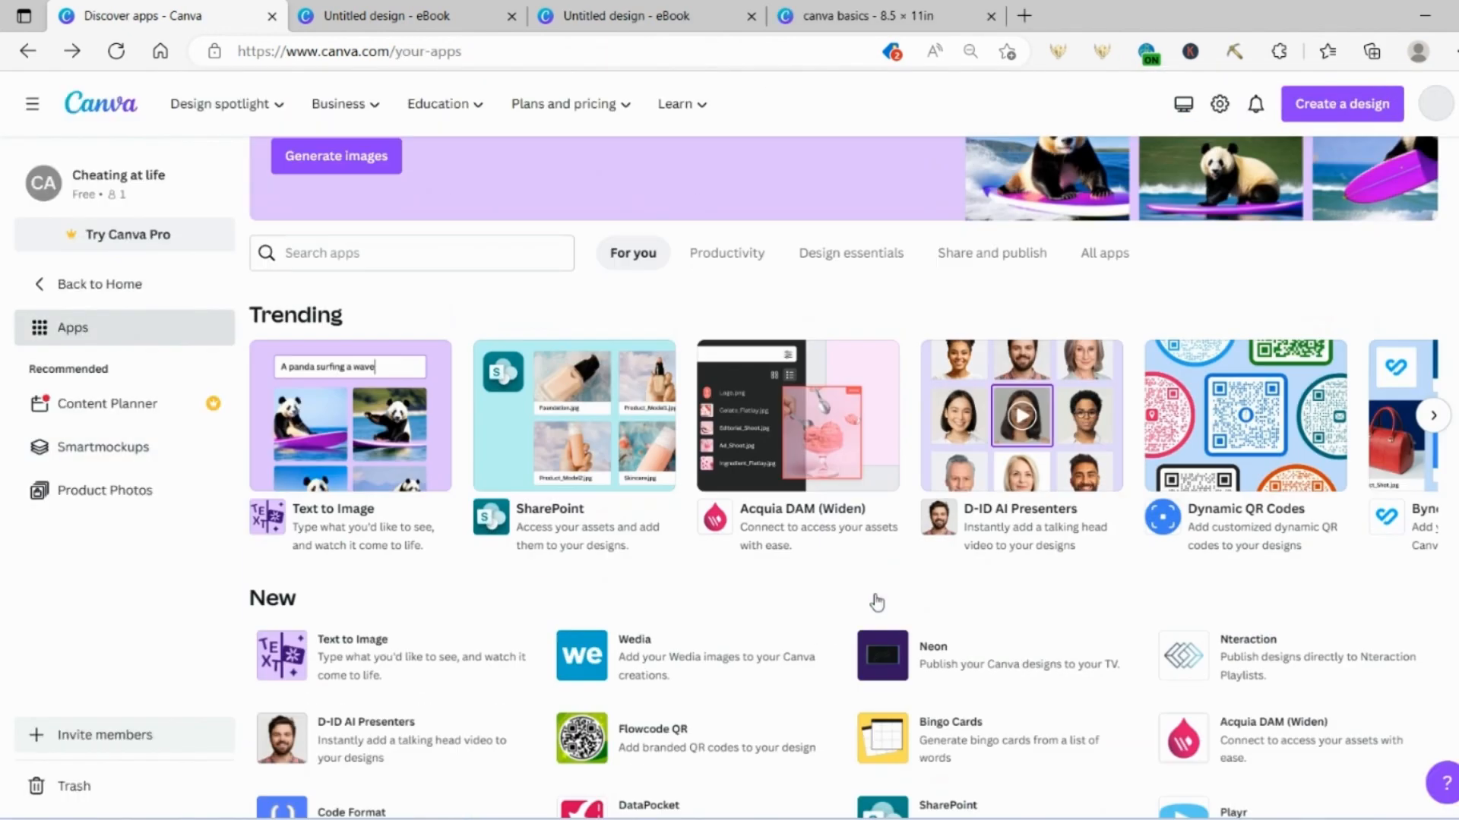
Find the QR code app under Design essentials and use it in a new Book Cover design.
scroll(873, 603, down, 2)
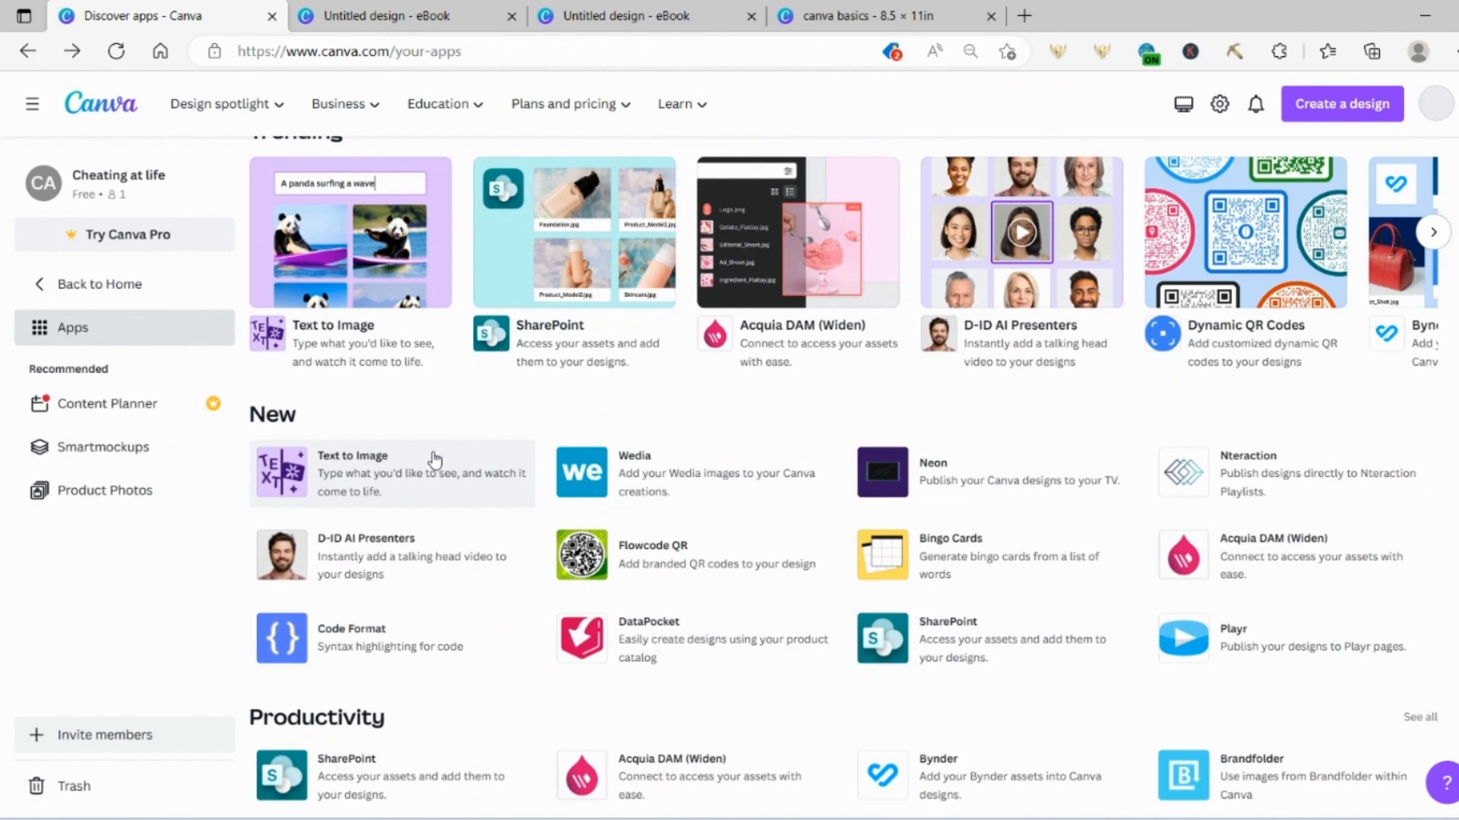
scroll(434, 460, down, 5)
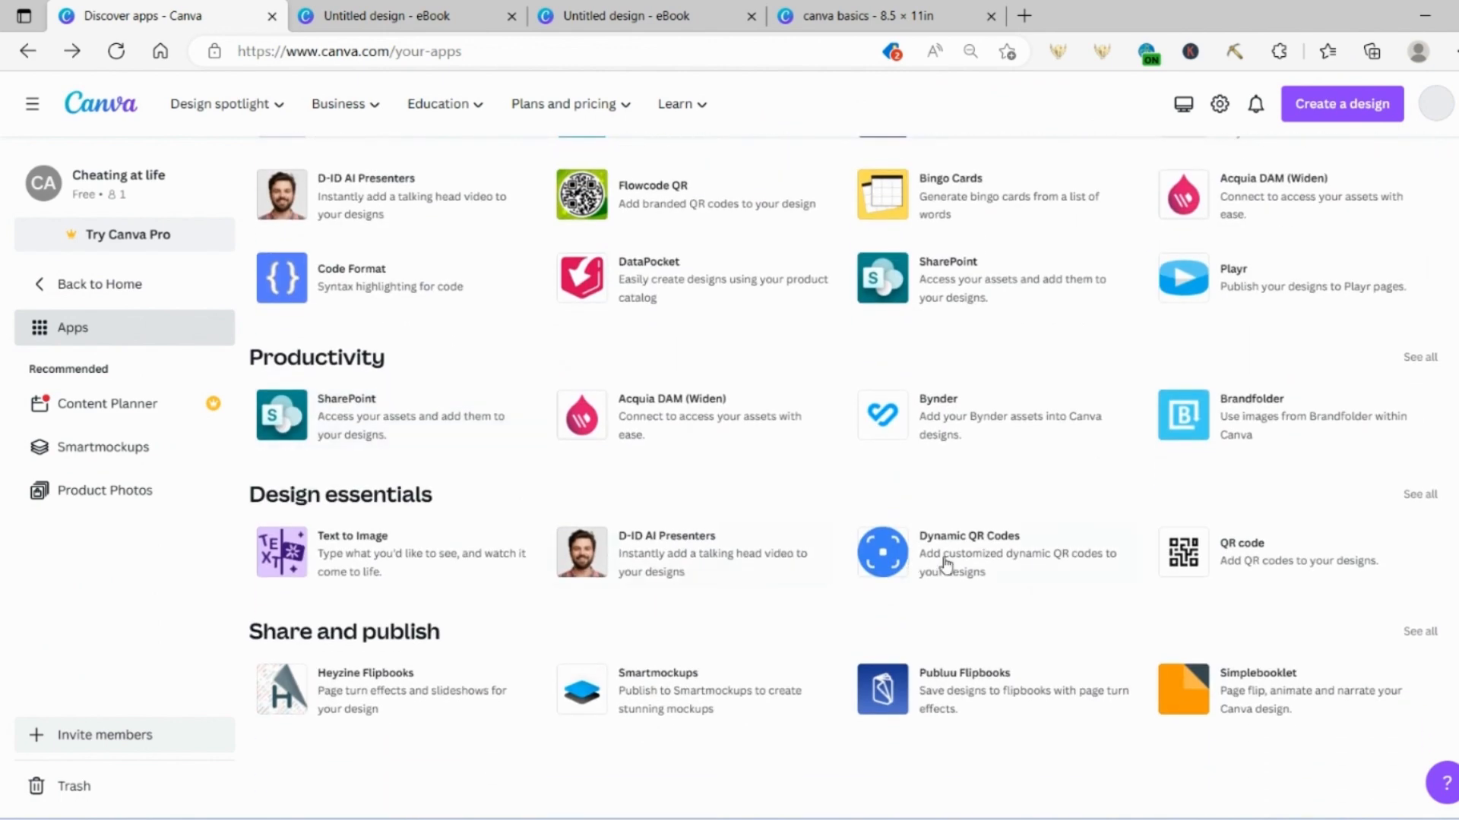
click(1197, 564)
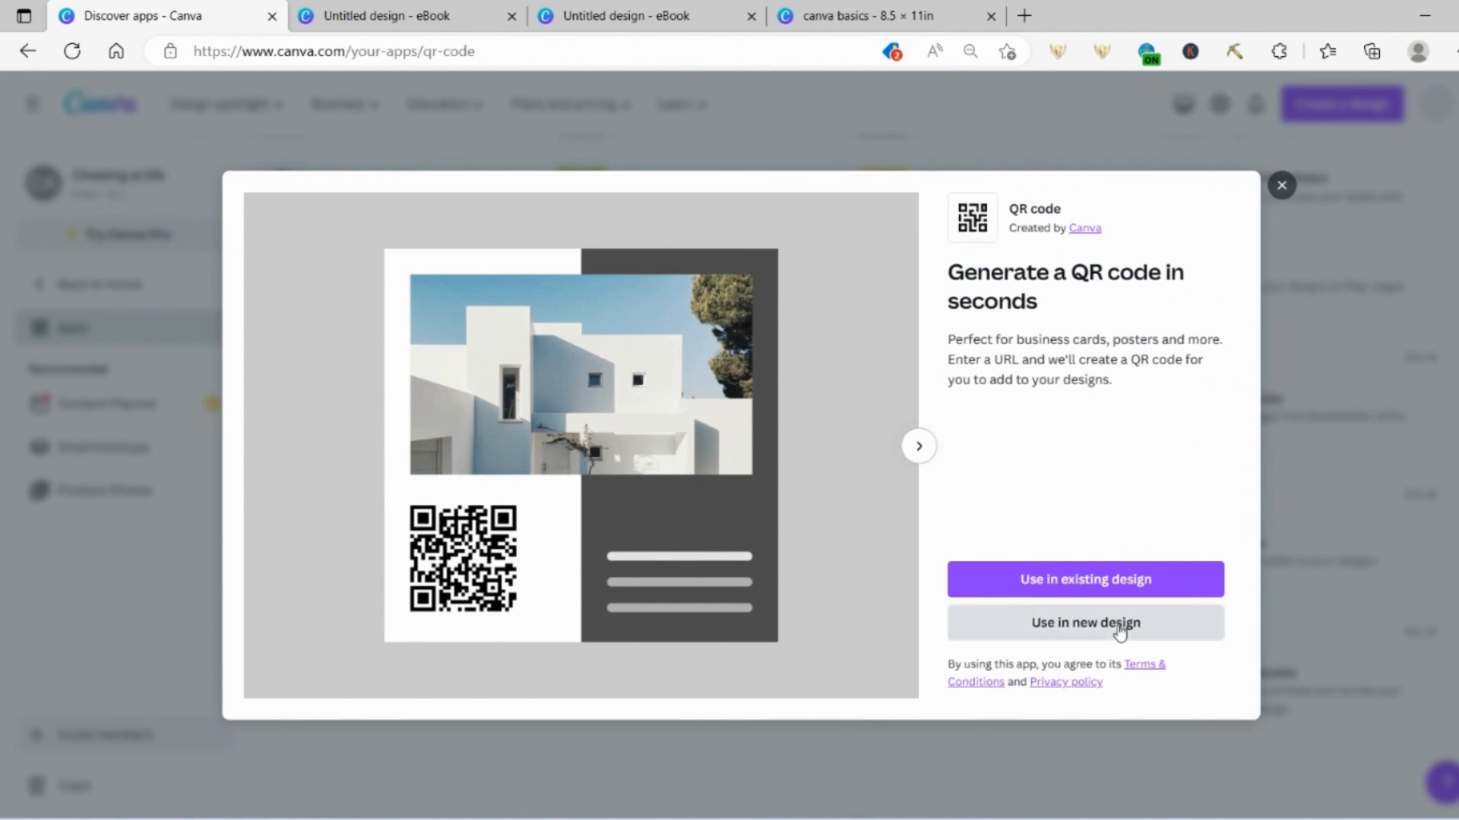
click(1119, 631)
scroll(1051, 490, down, 5)
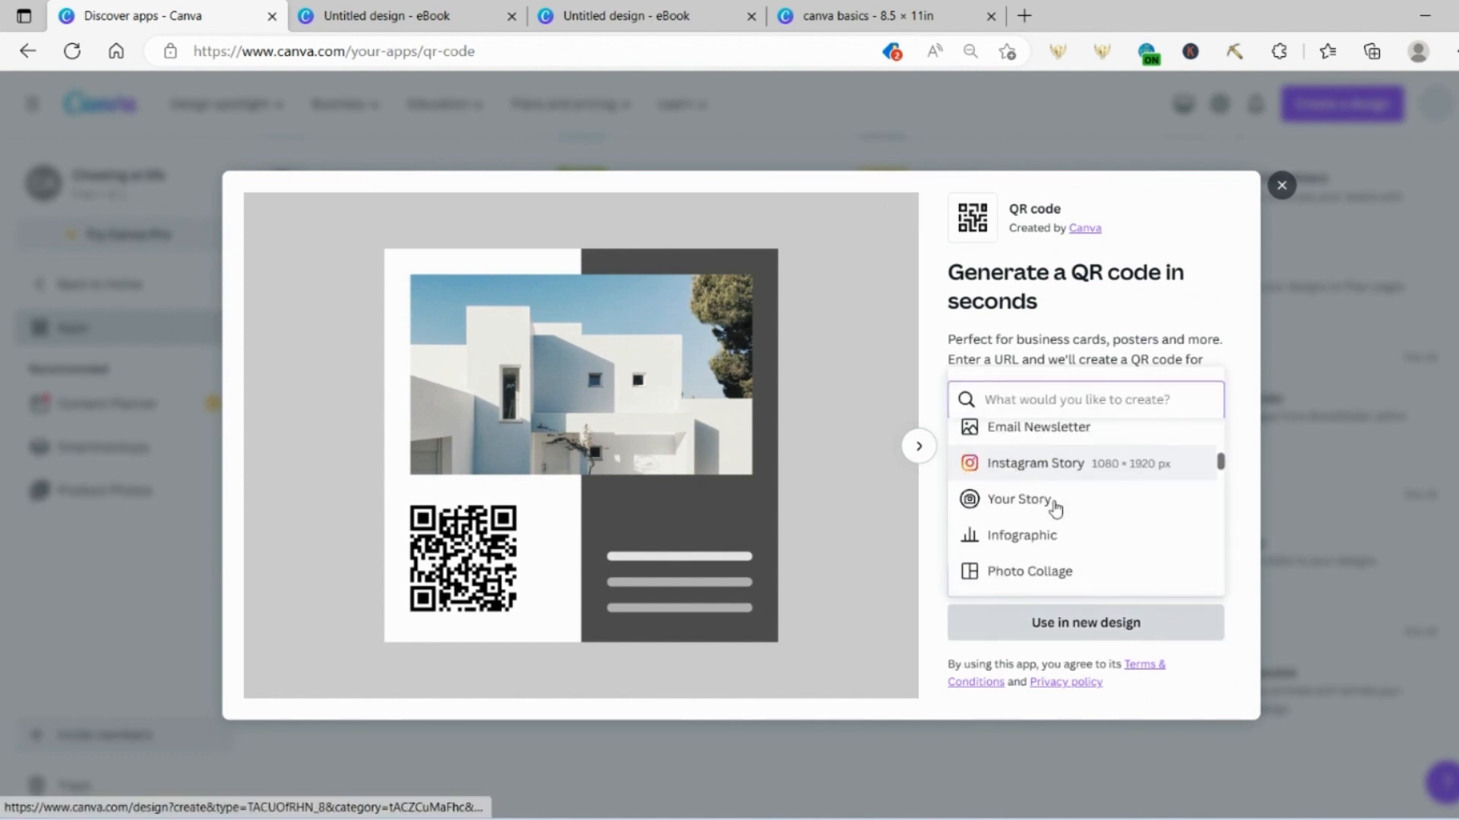
scroll(1053, 509, down, 8)
scroll(1020, 502, up, 1)
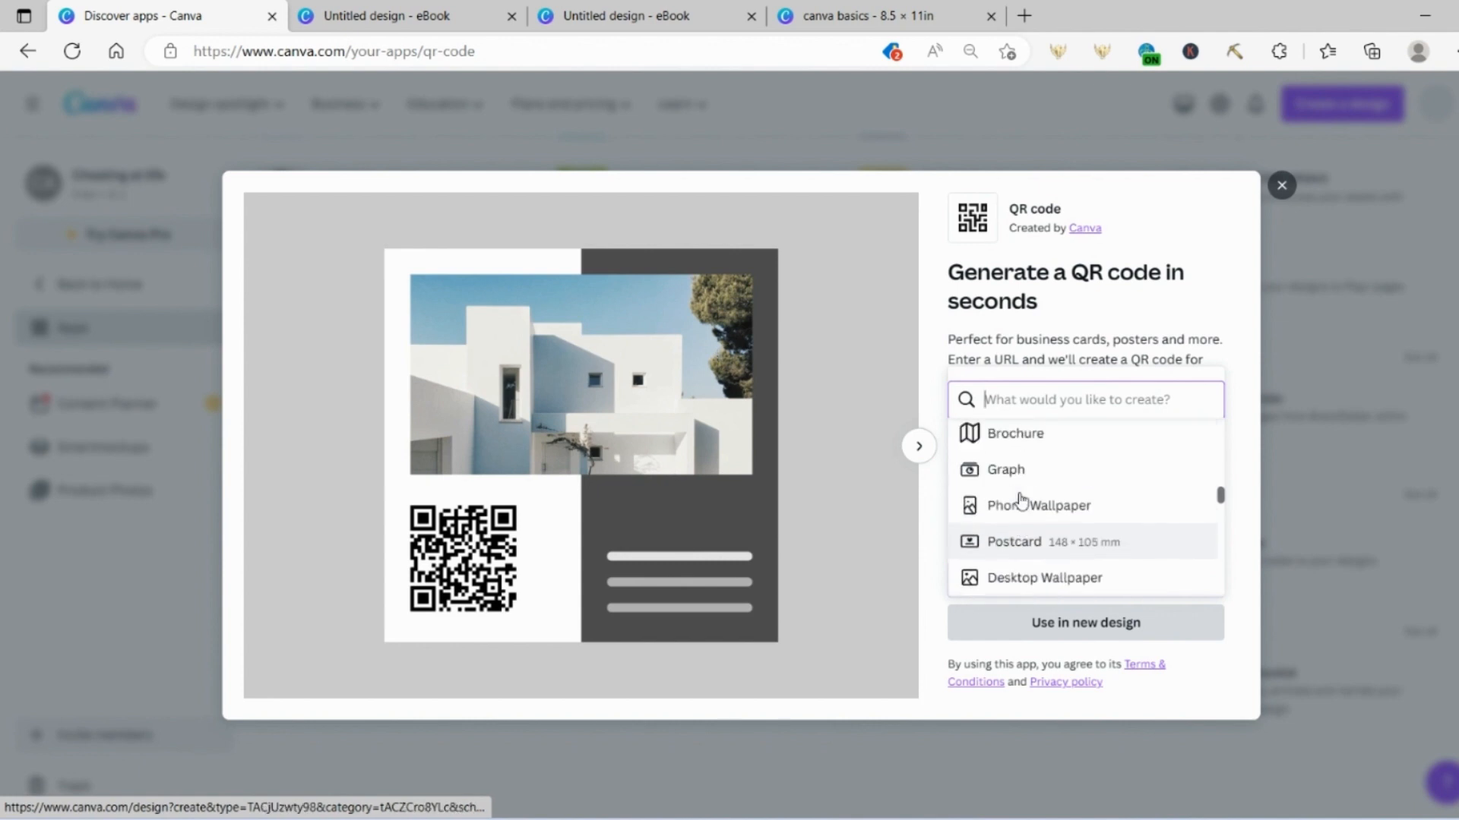
scroll(1021, 505, down, 2)
click(1017, 532)
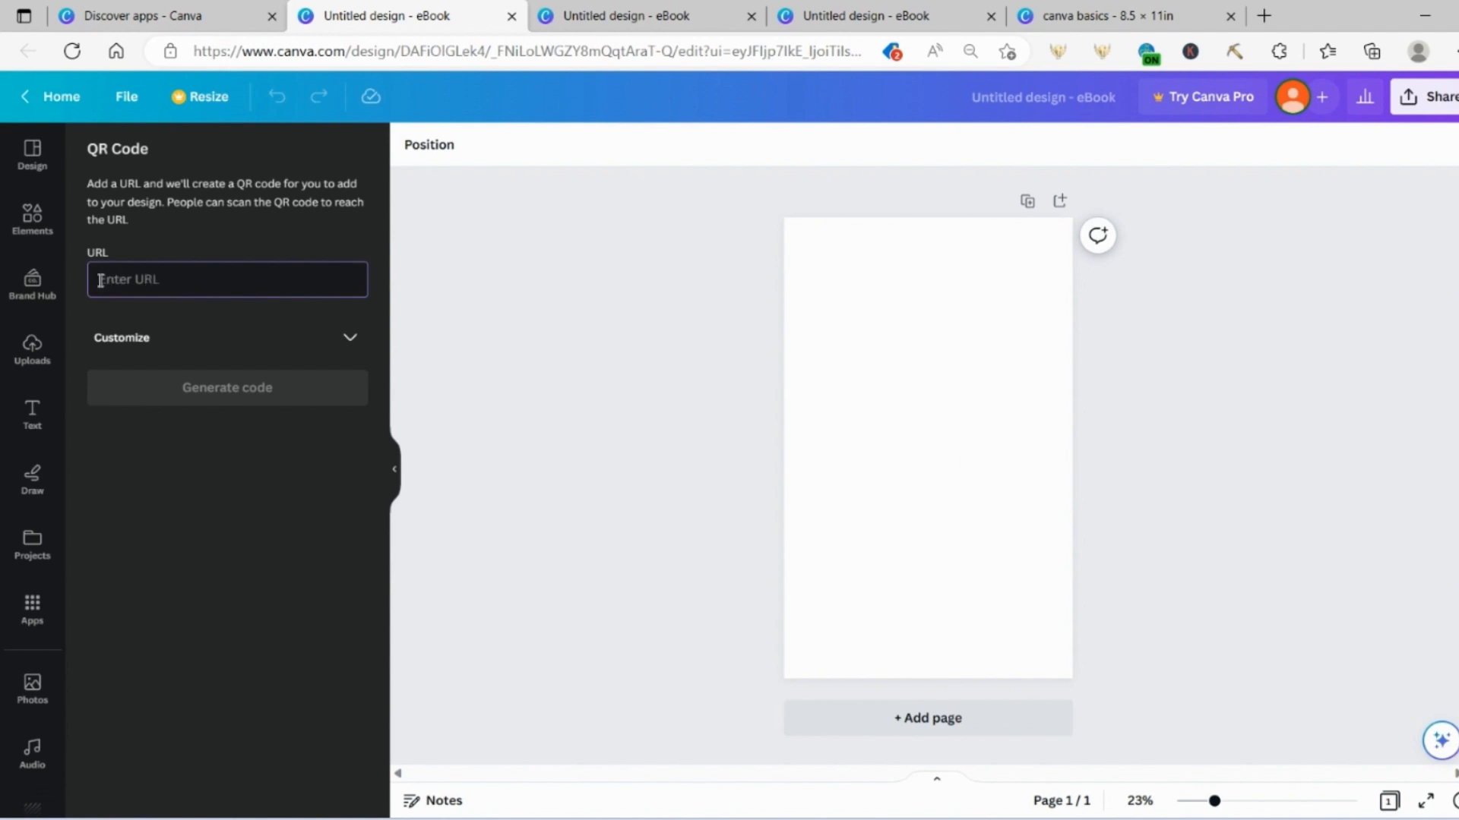
click(170, 16)
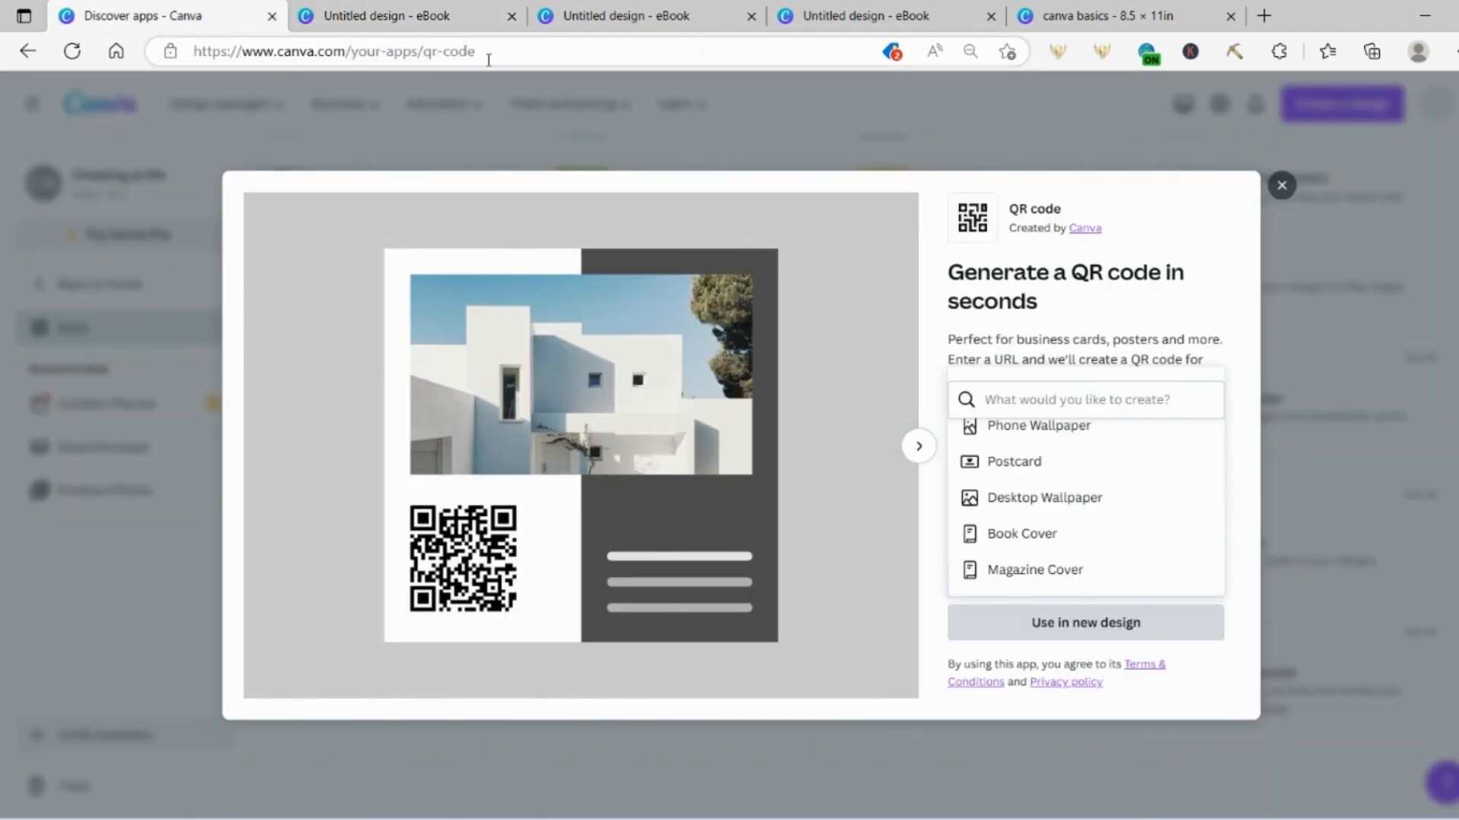
drag(503, 56, 133, 57)
key(ctrl+c)
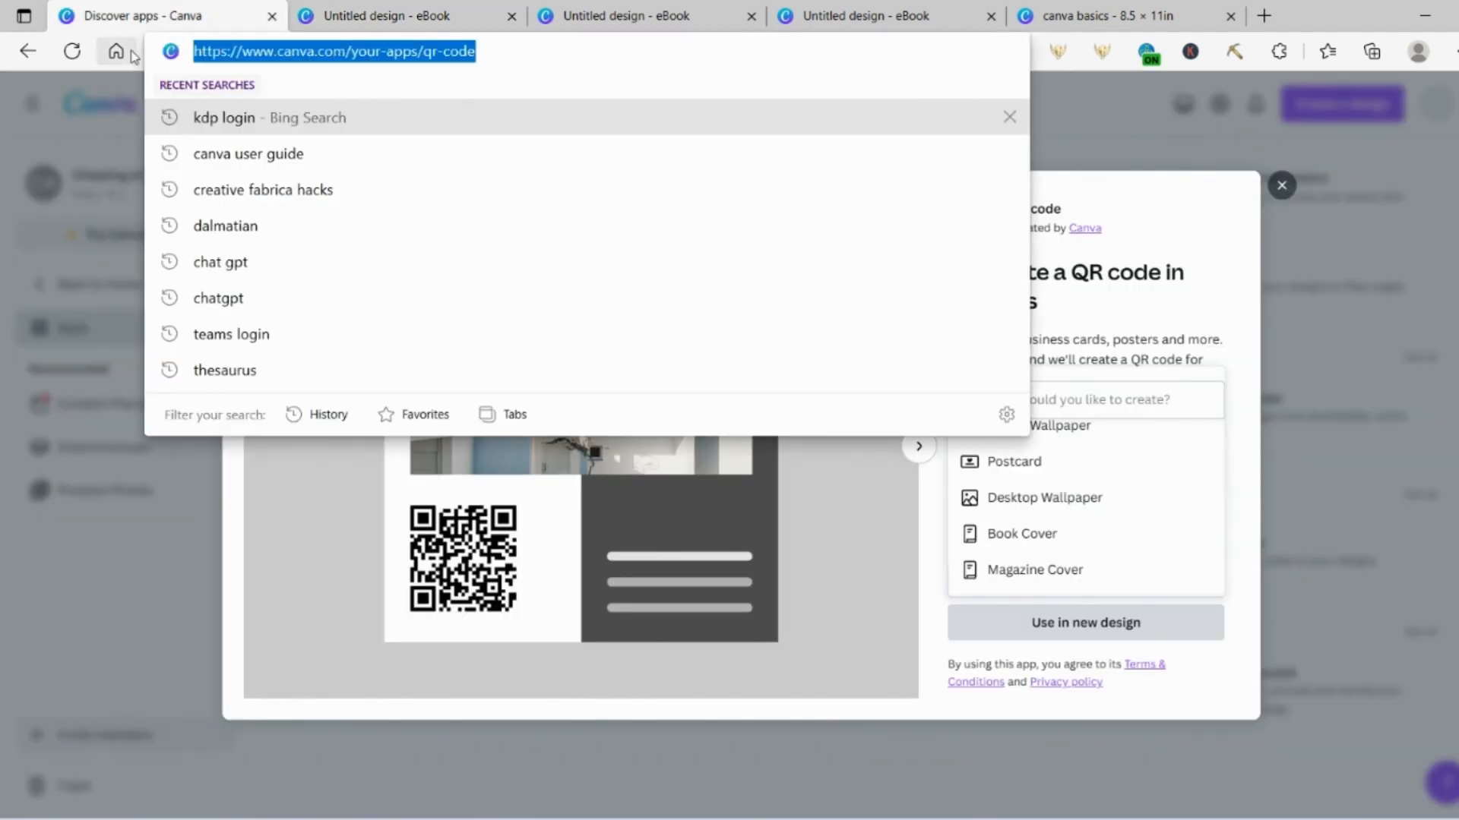
click(380, 16)
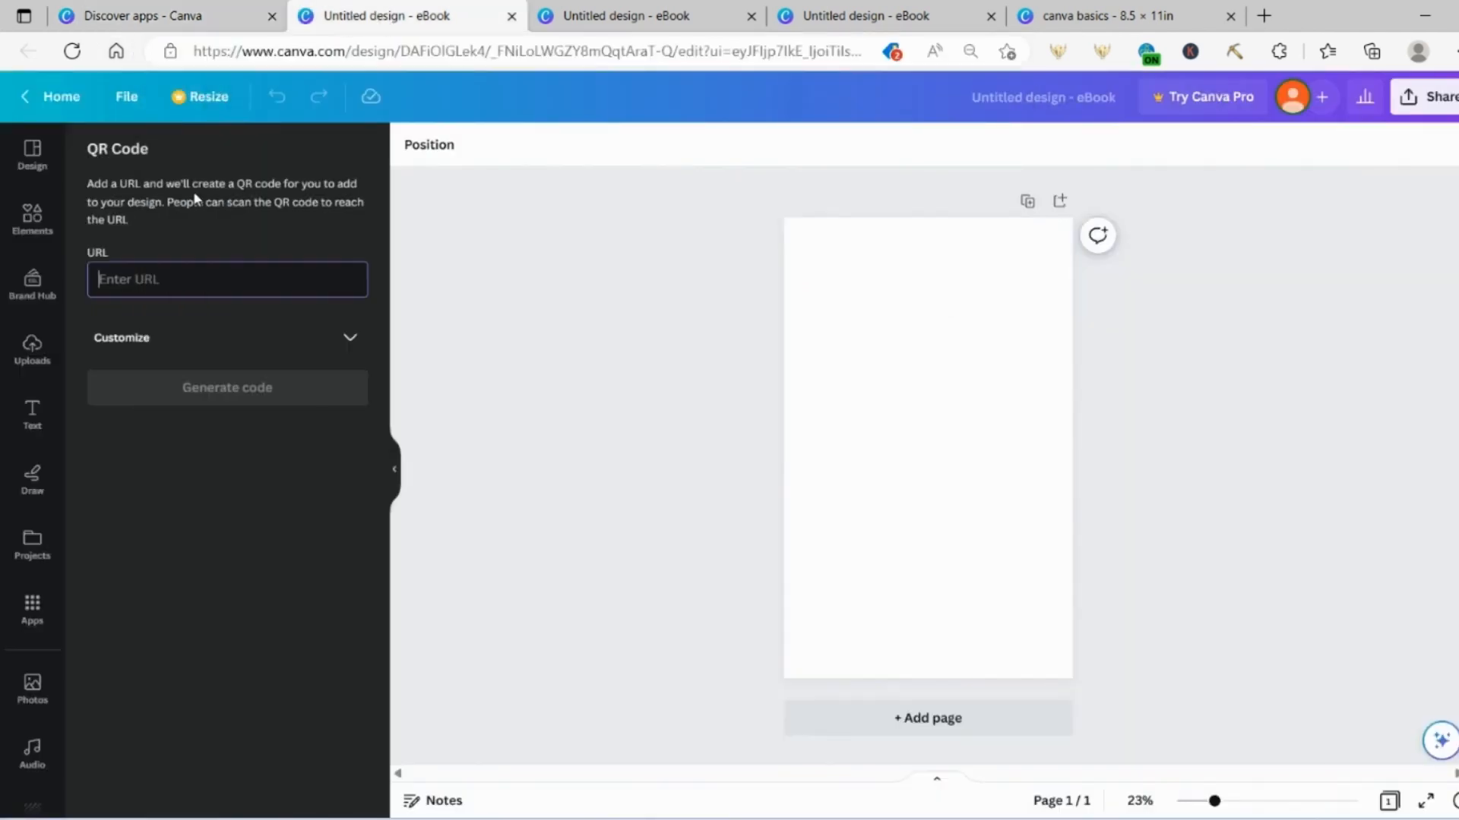
key(ctrl+v)
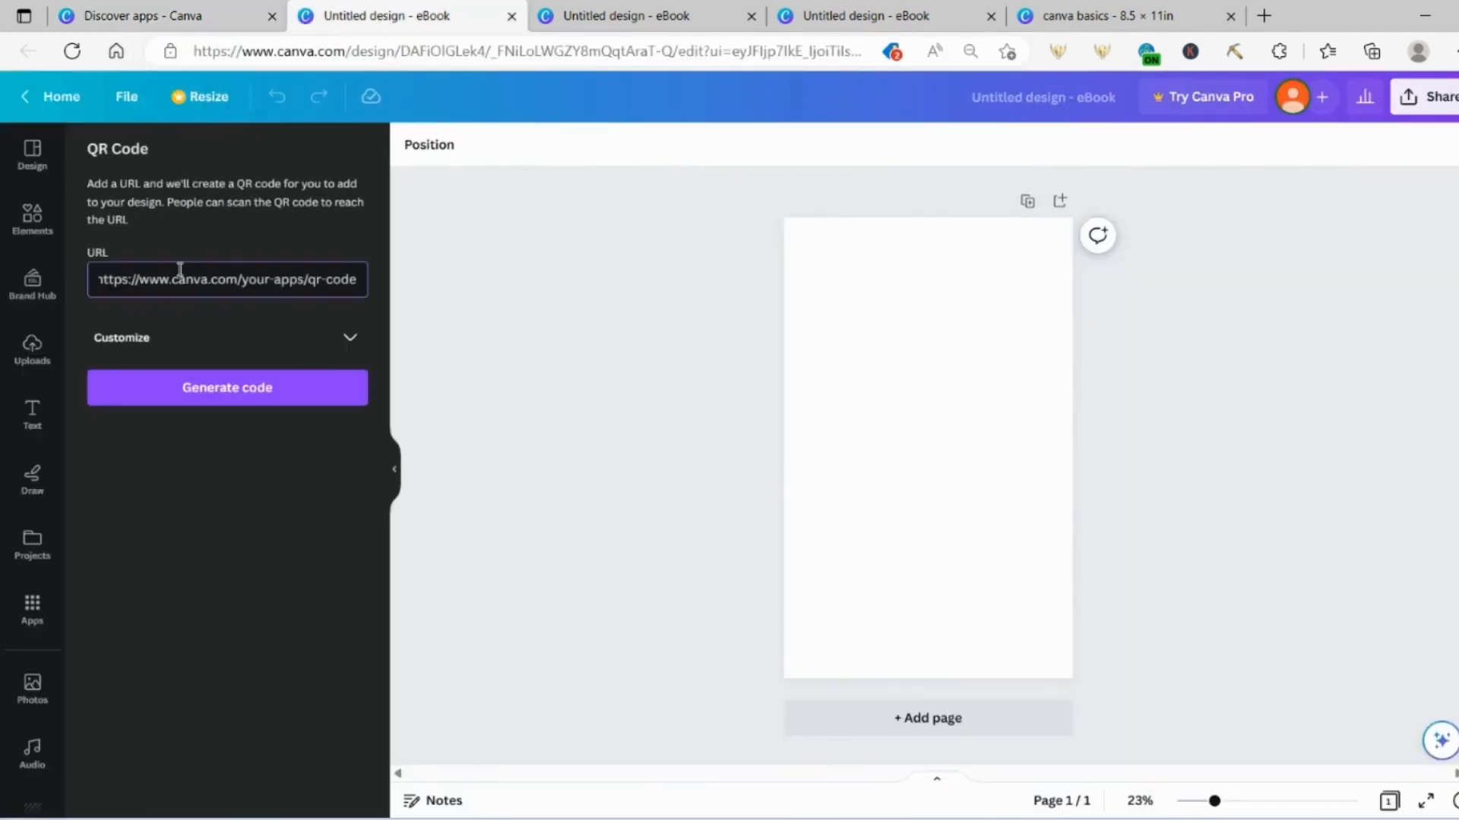
click(228, 391)
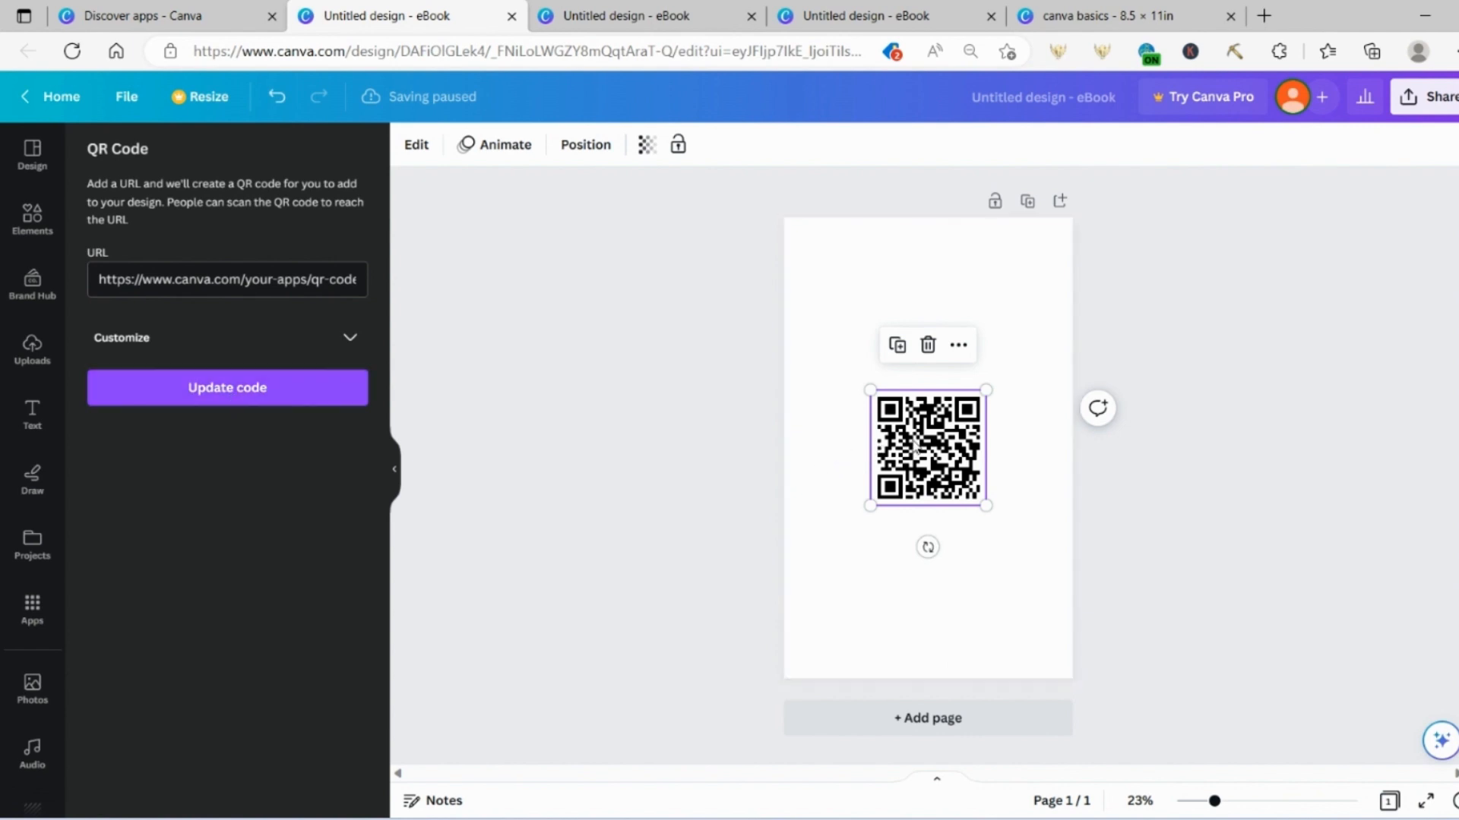
Open the download options for the QR code selection alone and check the file type choices.
right_click(928, 464)
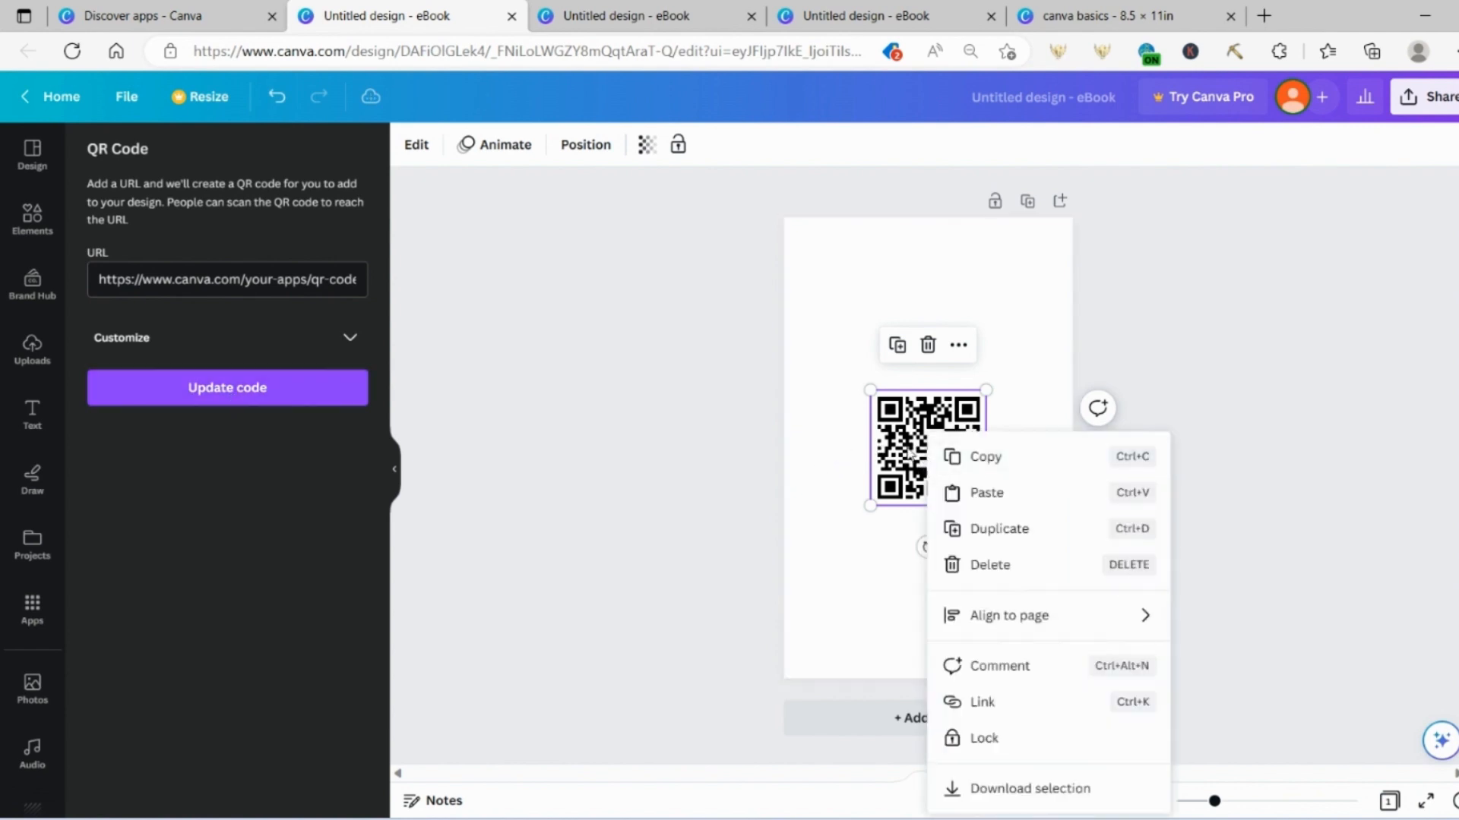
click(972, 789)
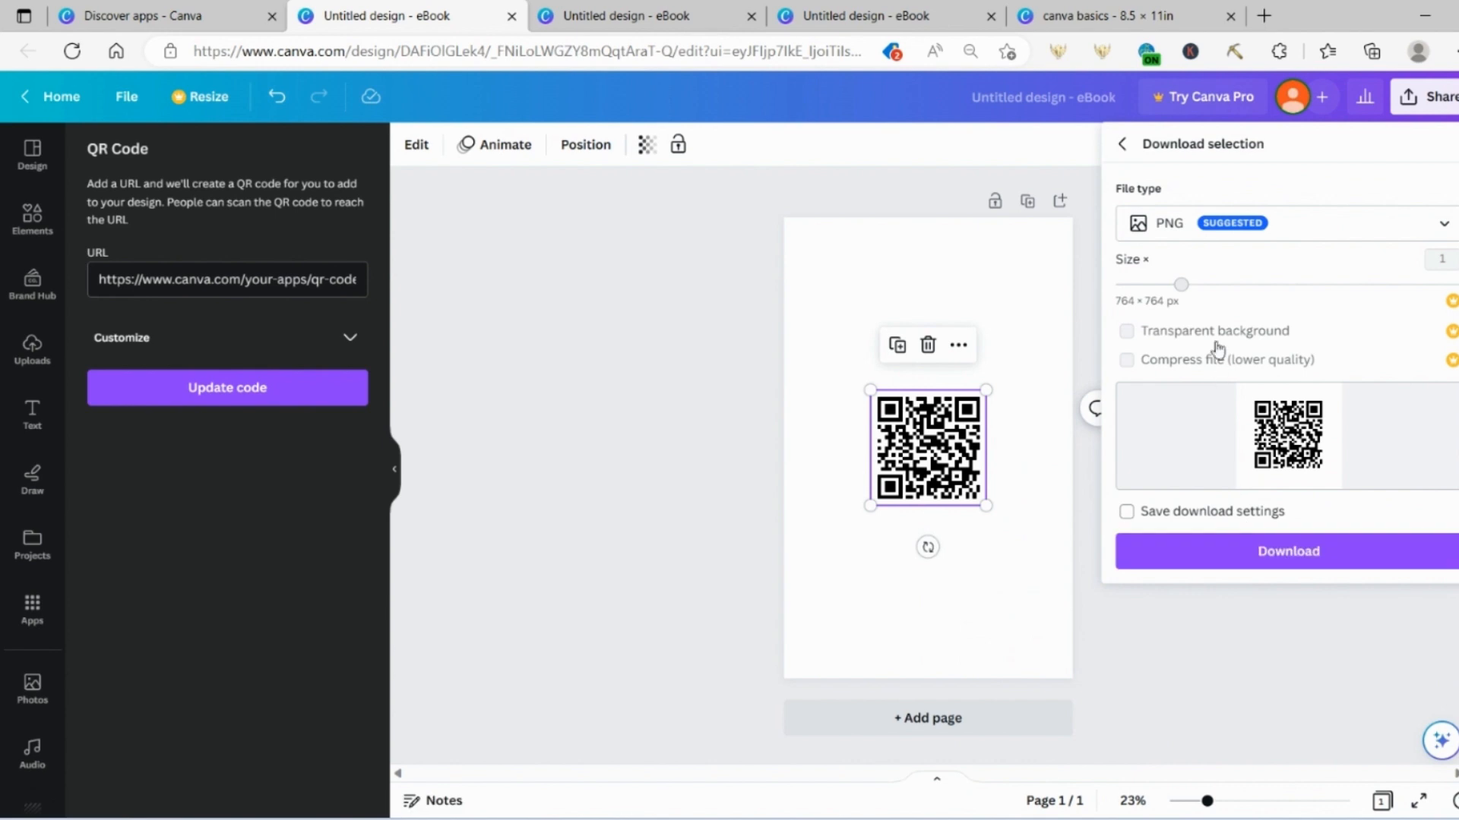
click(1190, 237)
click(1200, 219)
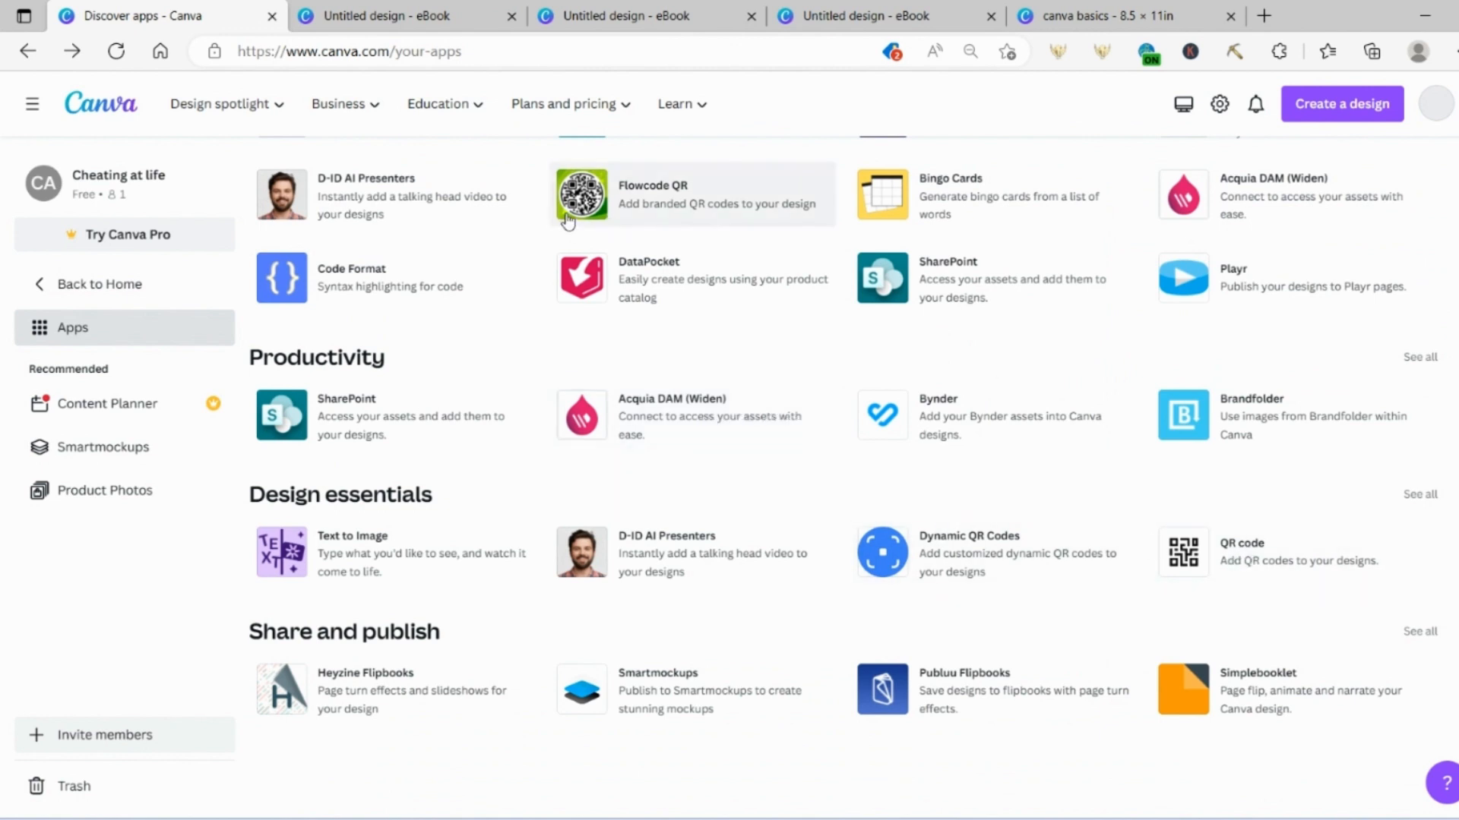
Open the Flowcode QR app from the apps page and use it in a new Book Cover design.
click(585, 193)
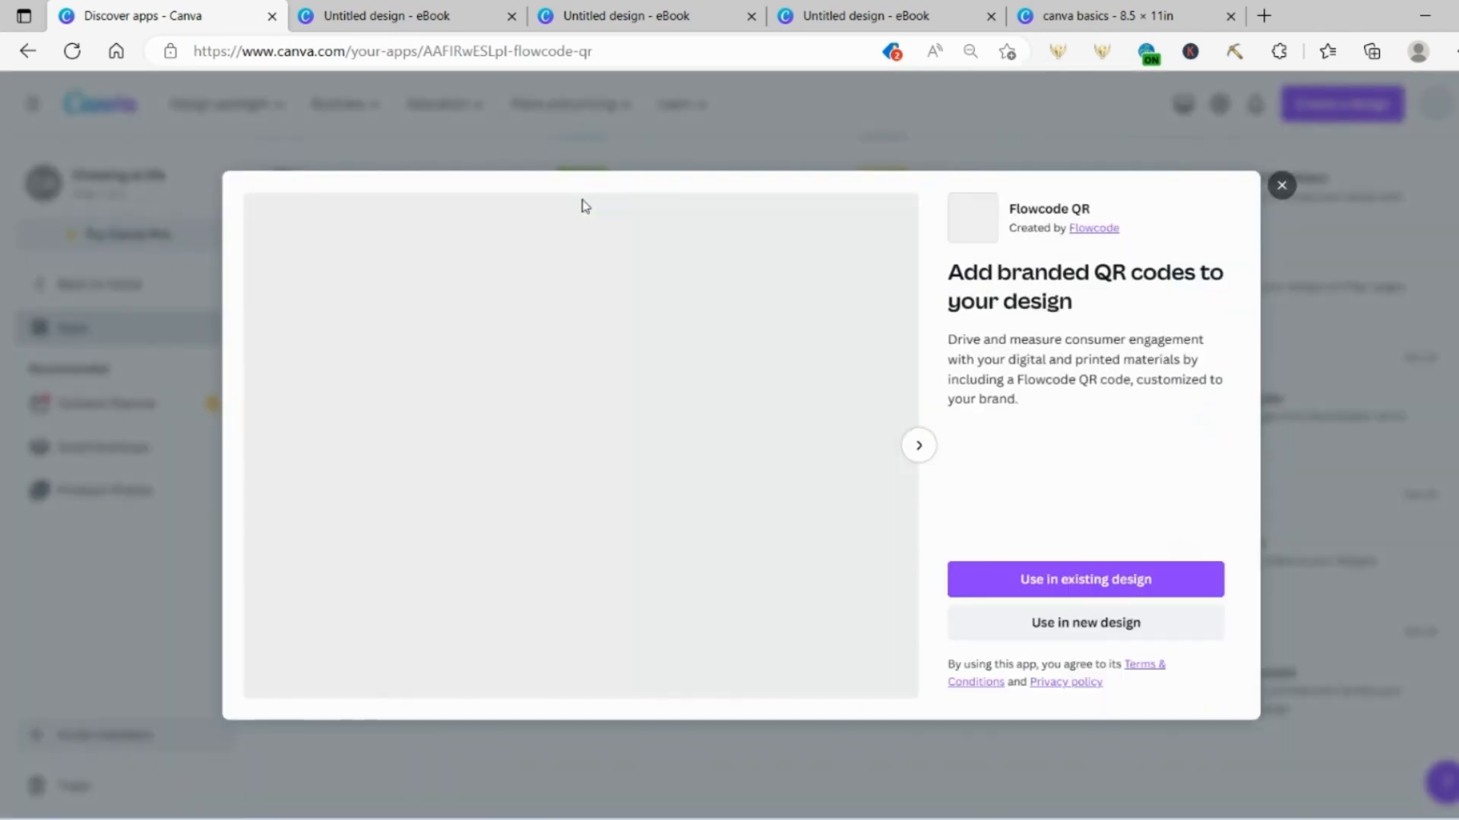
click(1101, 621)
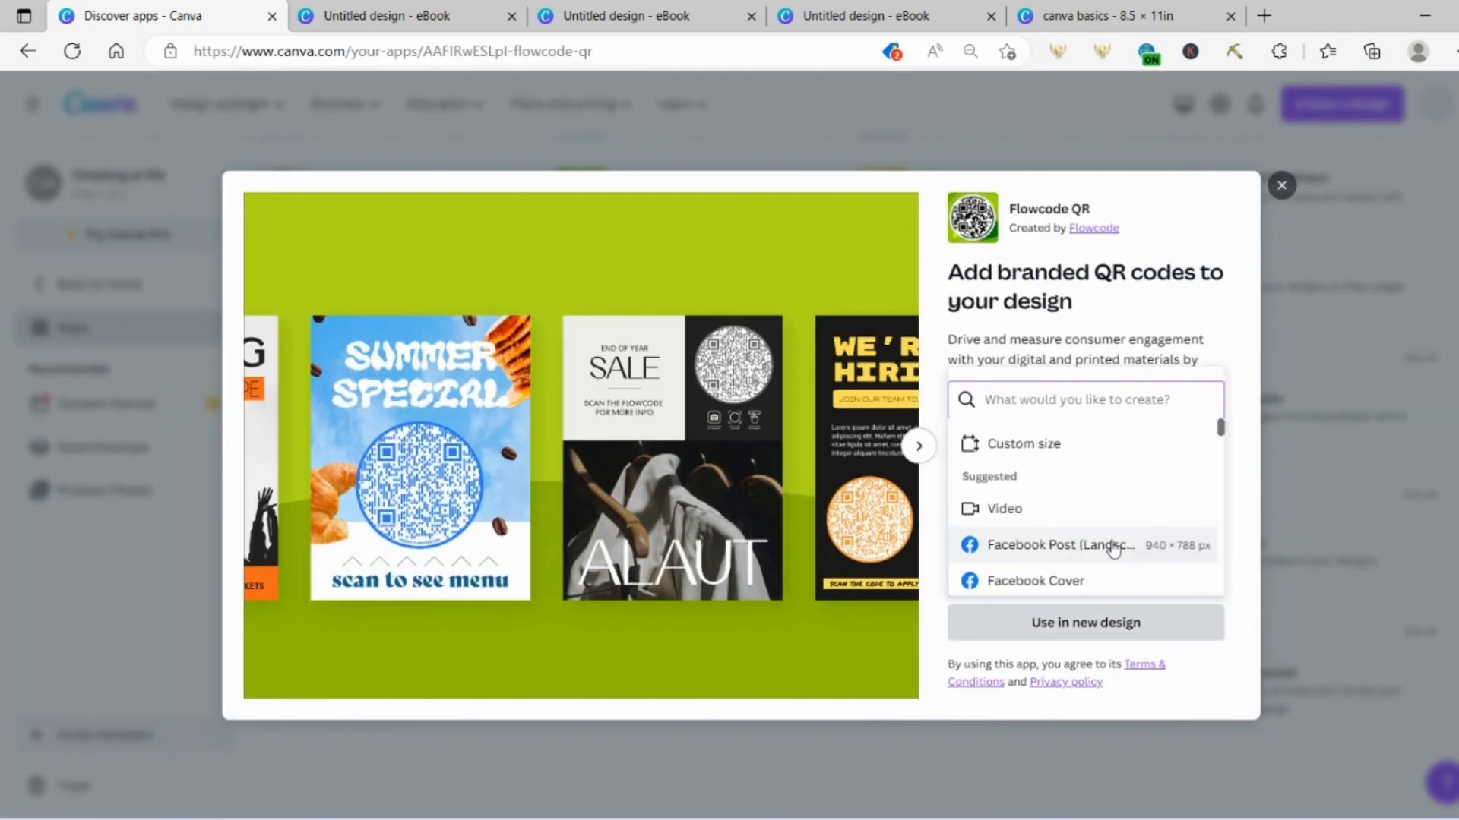
scroll(1107, 546, down, 5)
scroll(1063, 553, down, 3)
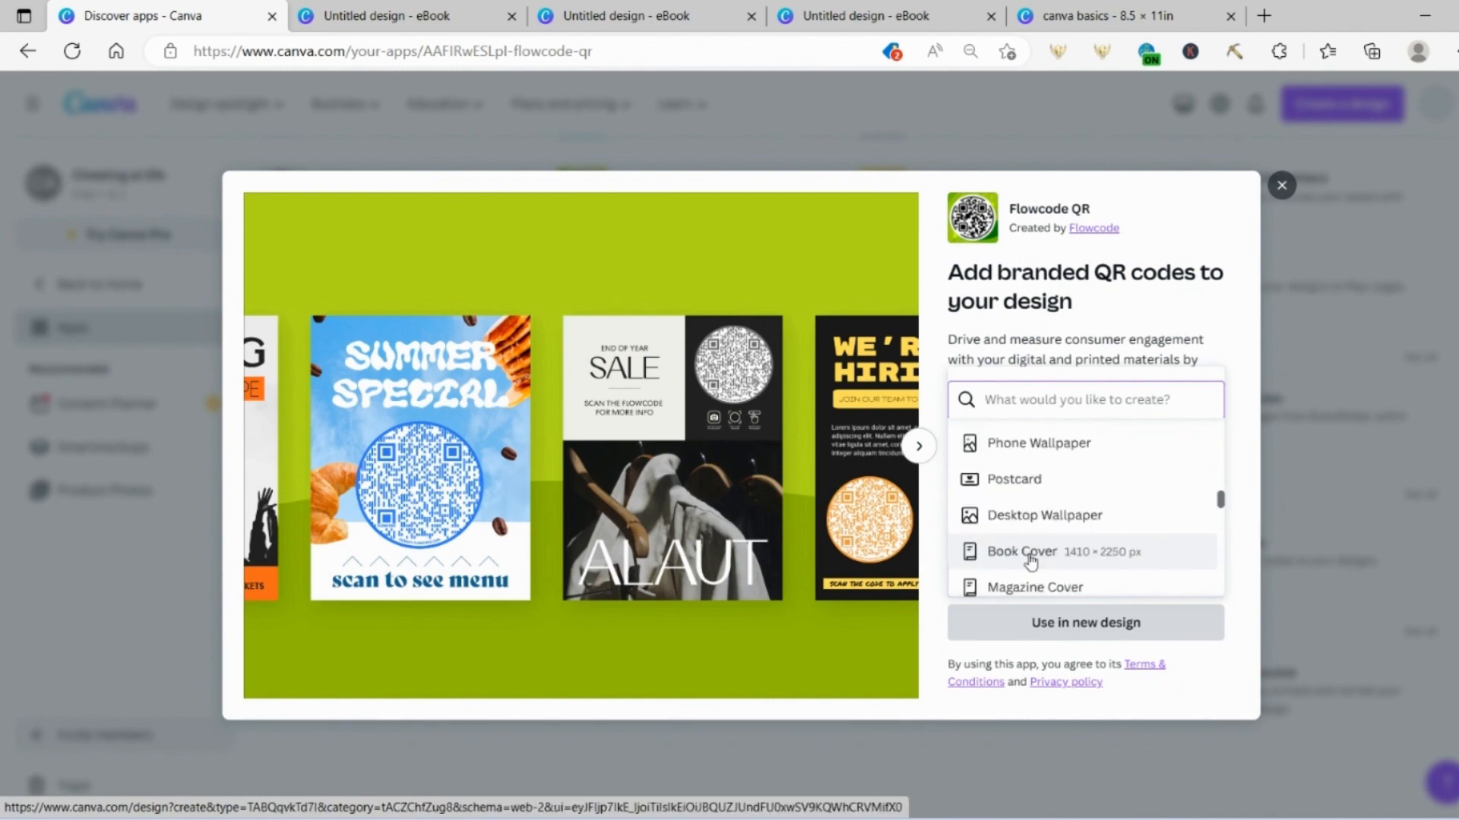
click(1029, 559)
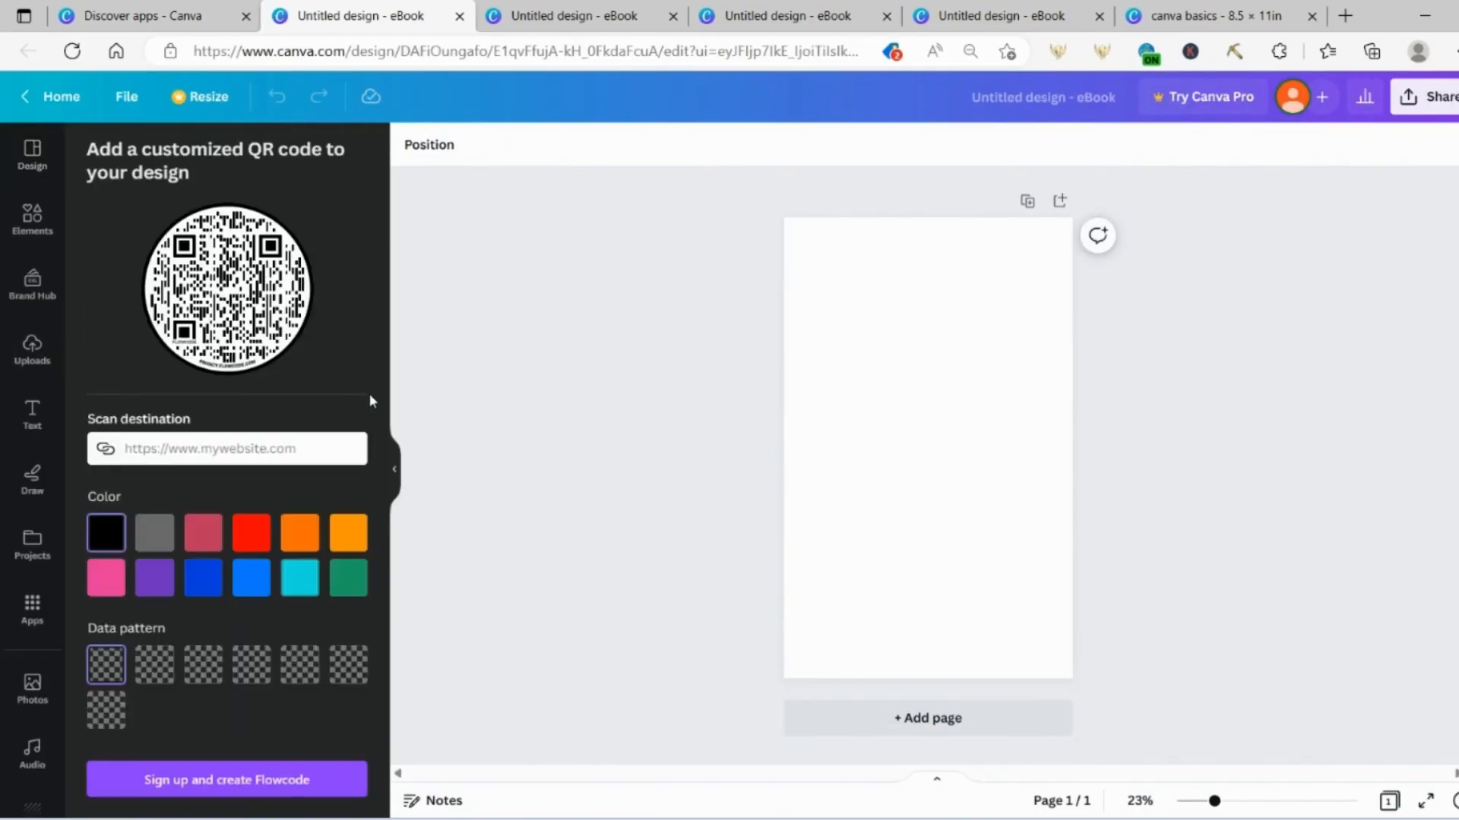
Enter the copied QR code app address as the Flowcode's scan destination and try the diamond and vertical-bar data patterns.
click(111, 719)
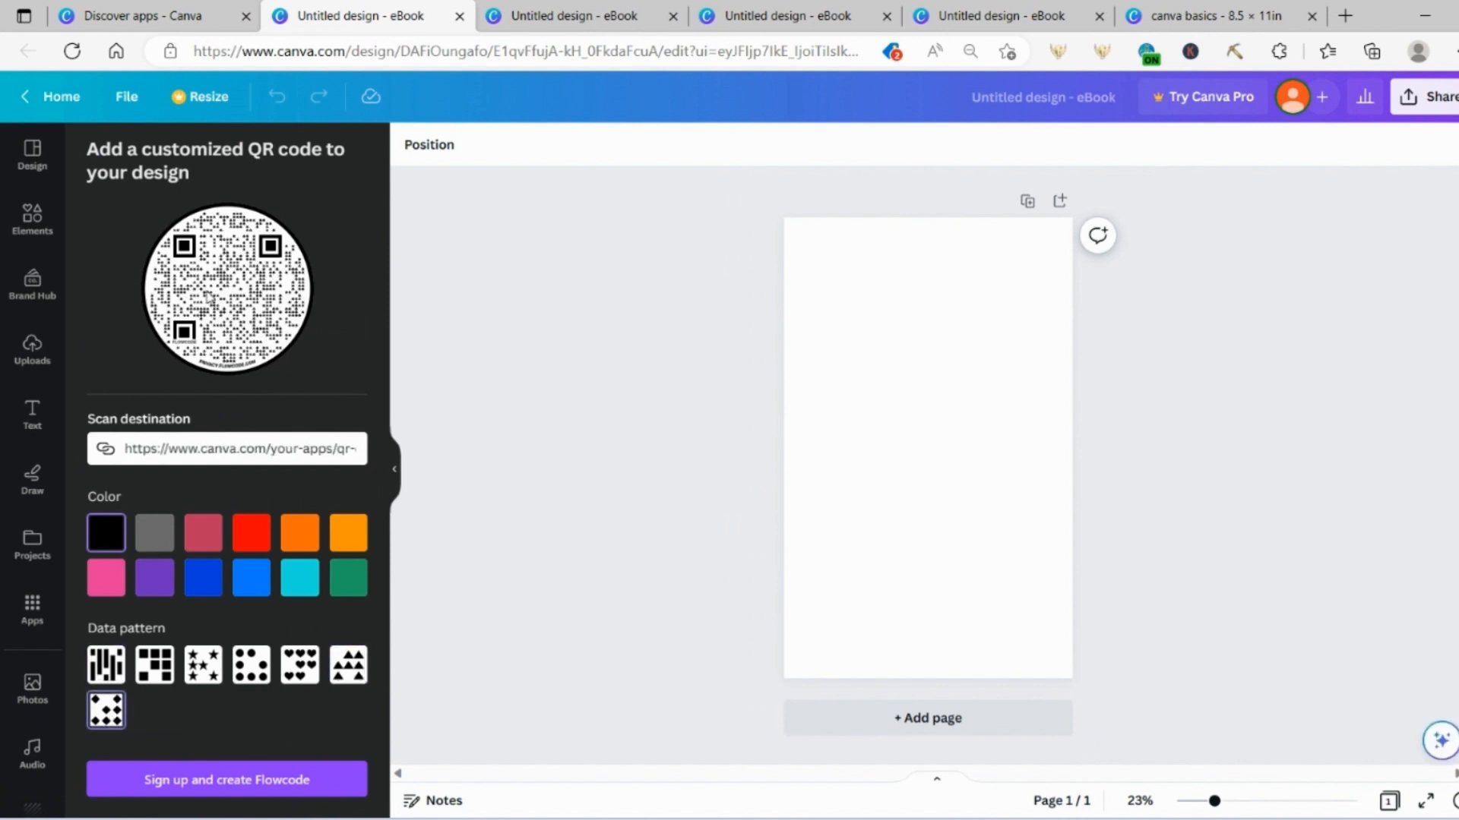
click(107, 665)
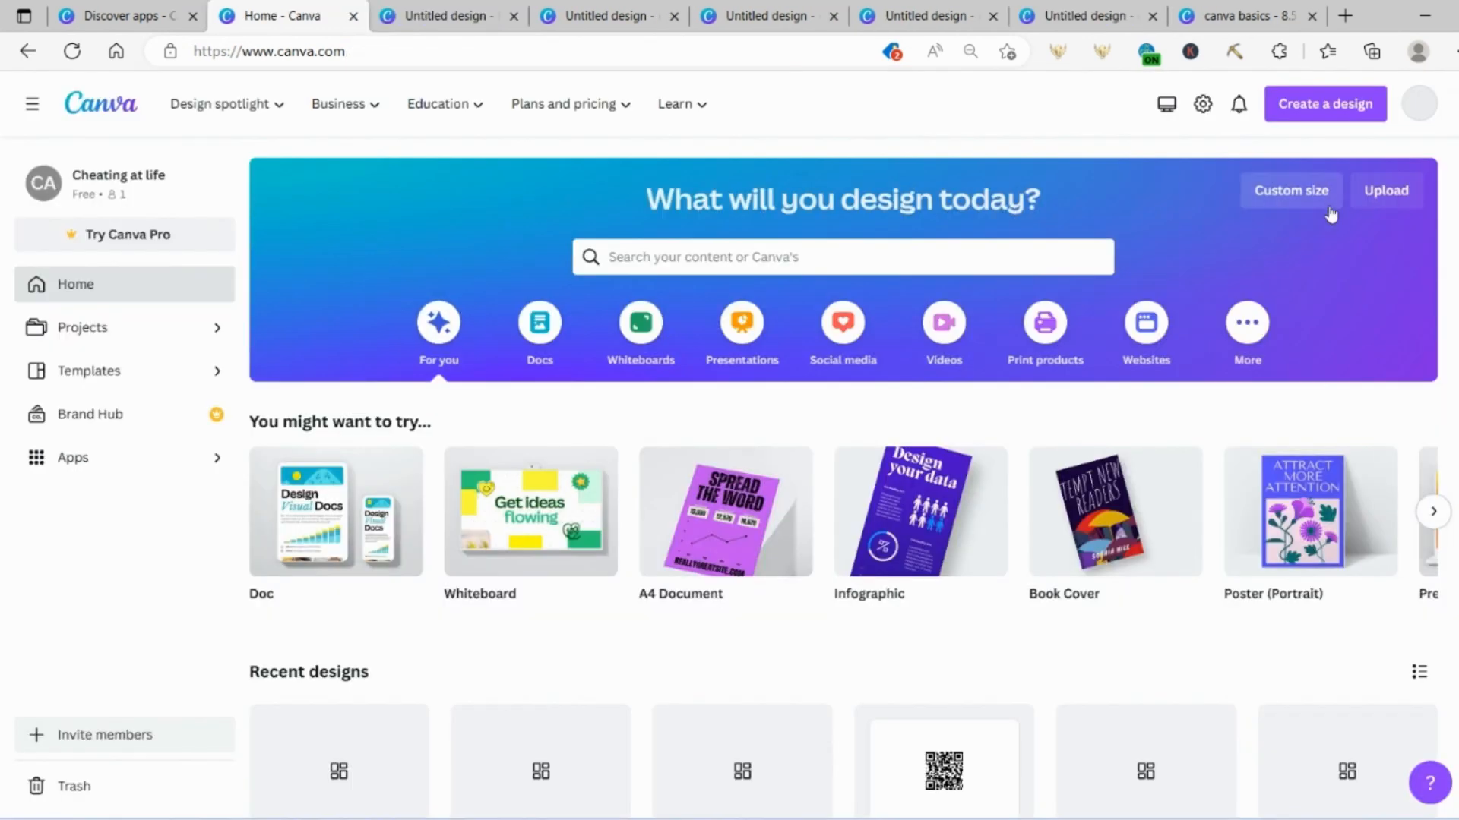
Search the design types for "book cover" and create a new Thriller Book Cover design.
click(1308, 107)
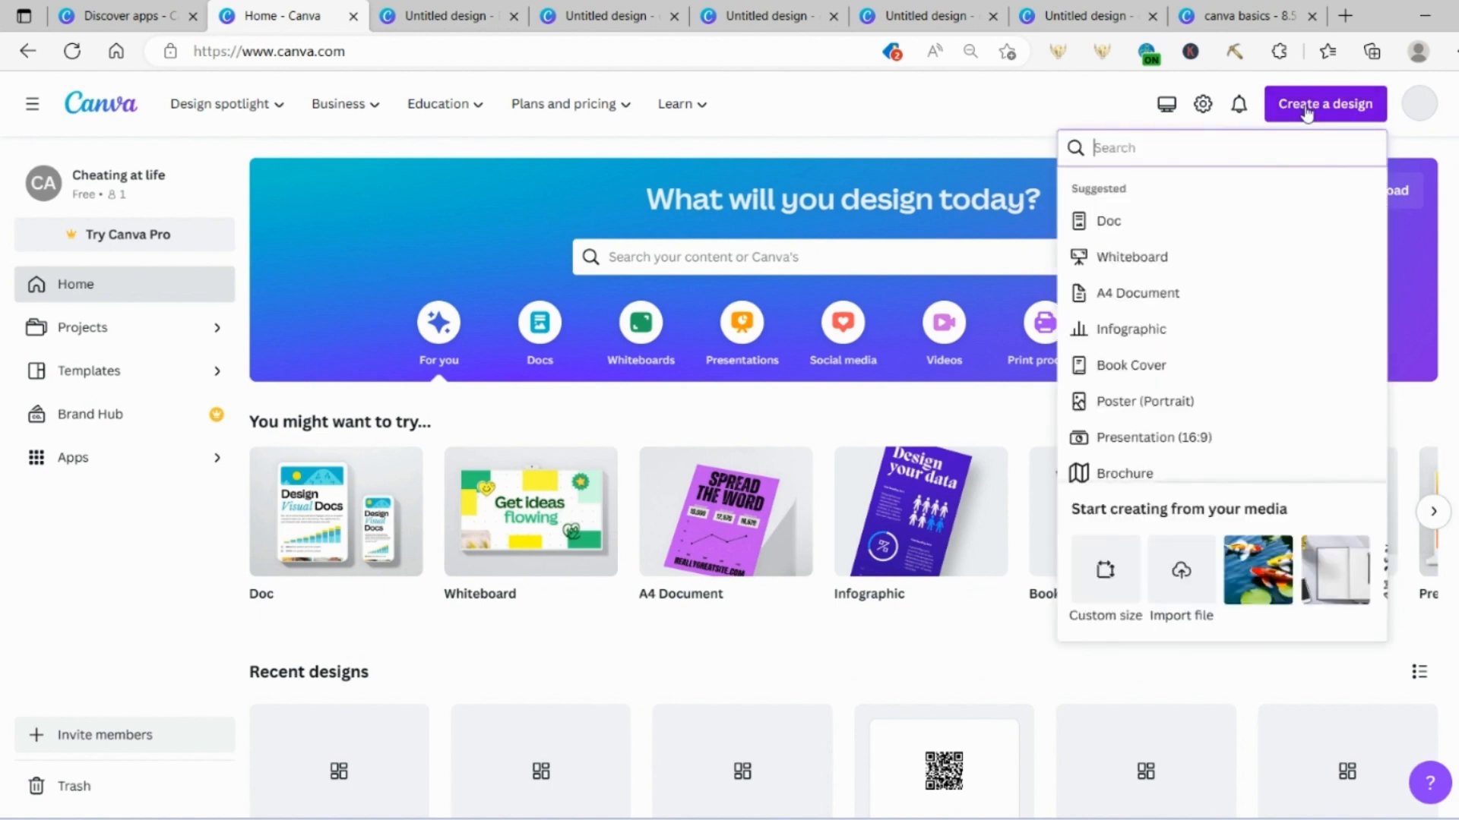
text(book cover)
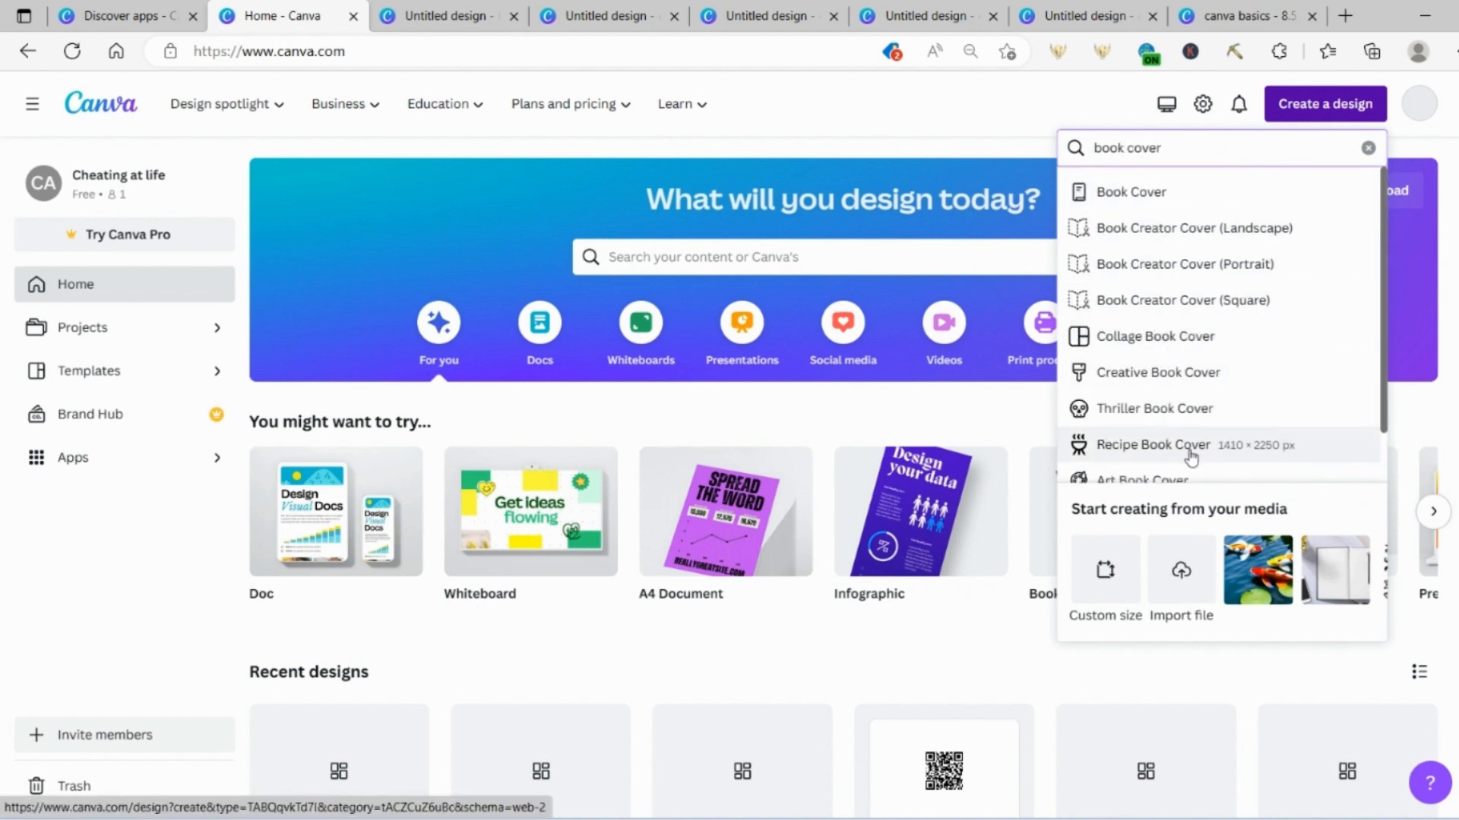
scroll(1185, 395, down, 1)
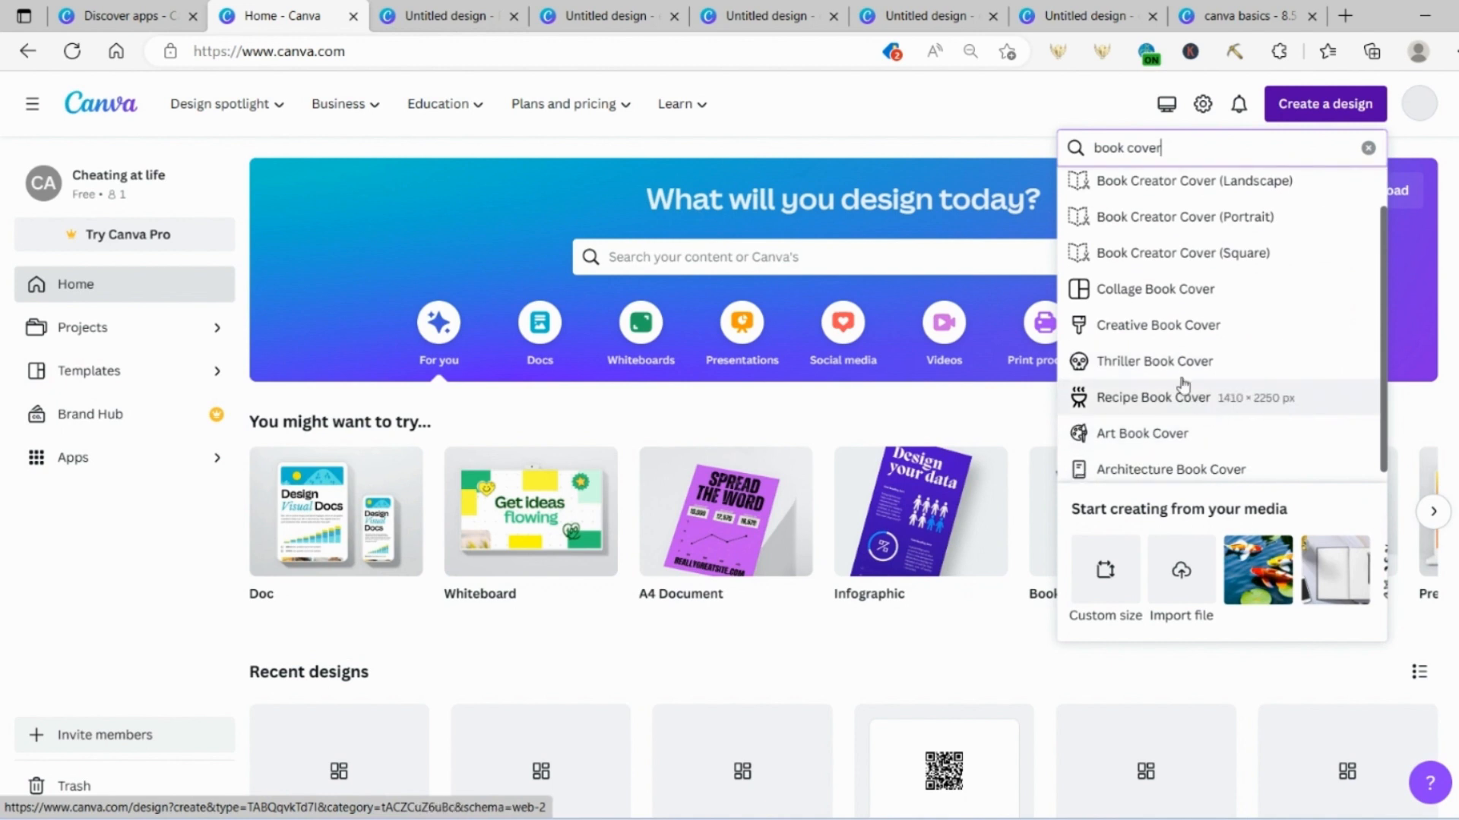
scroll(1155, 342, up, 1)
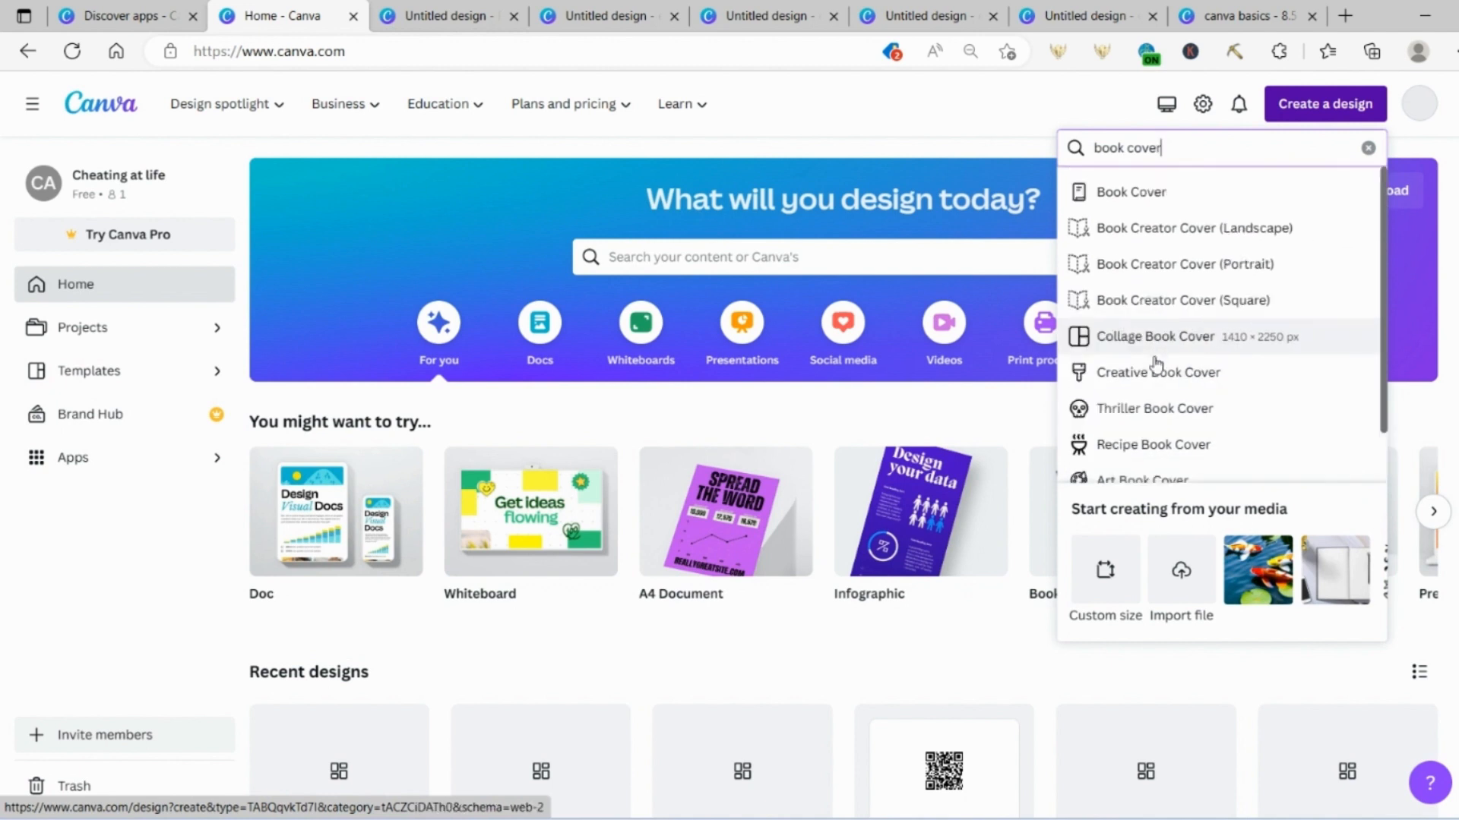
click(1147, 411)
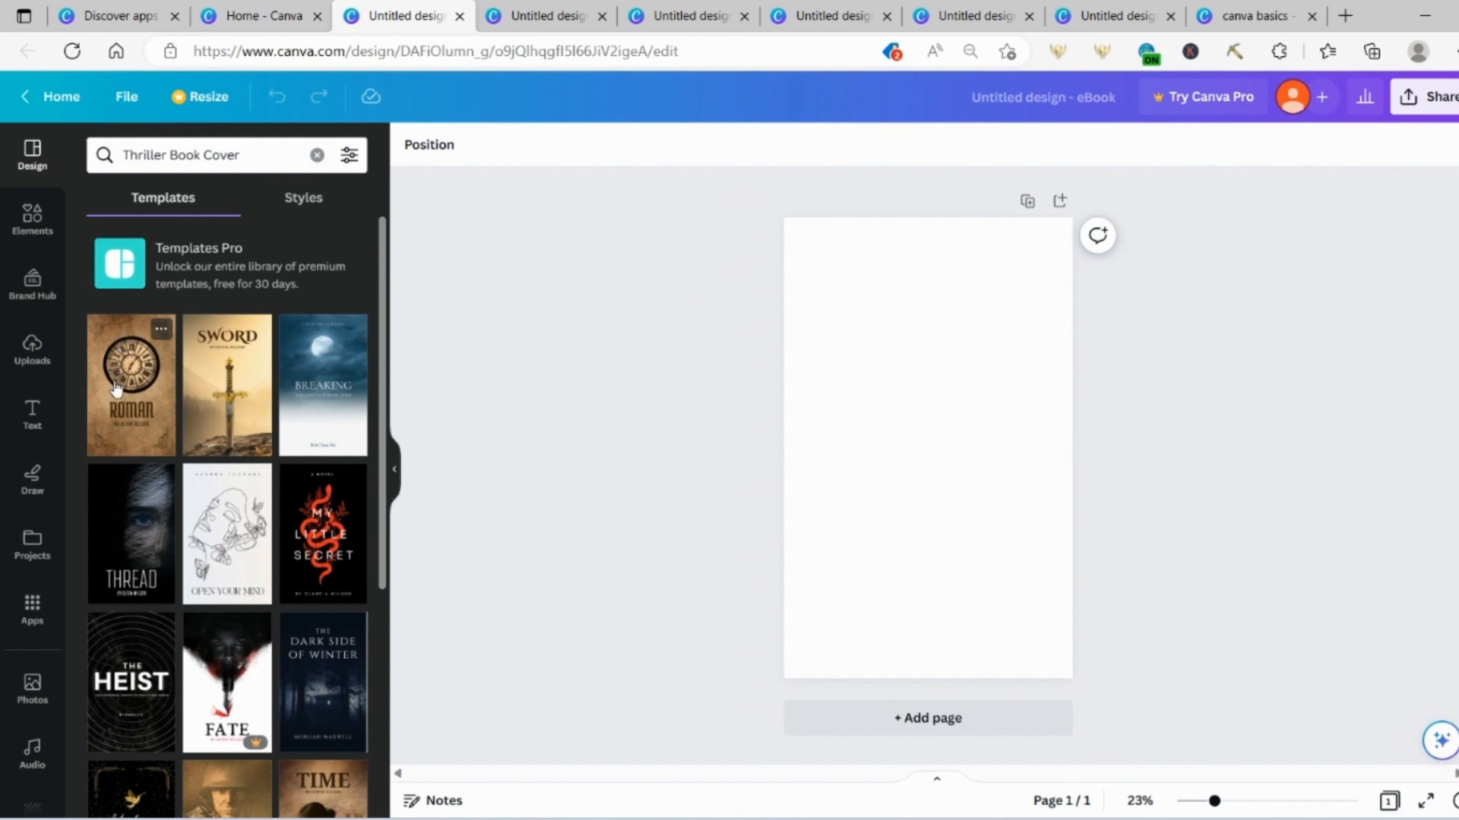
Browse the thriller book cover templates and apply the dark blue "When the Clock Strikes Eight" template to the blank page.
scroll(114, 387, down, 8)
scroll(146, 541, down, 3)
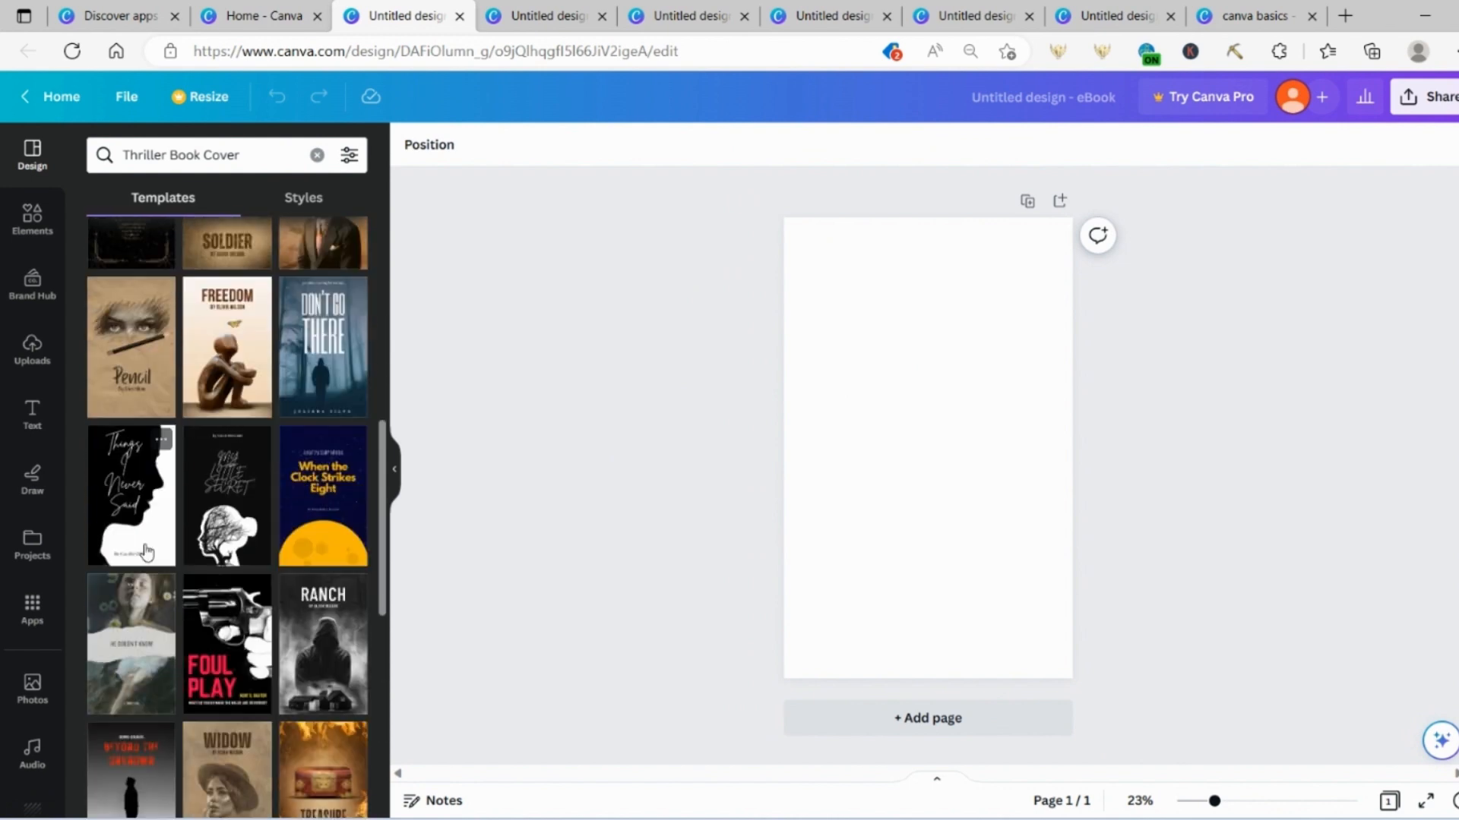
click(914, 385)
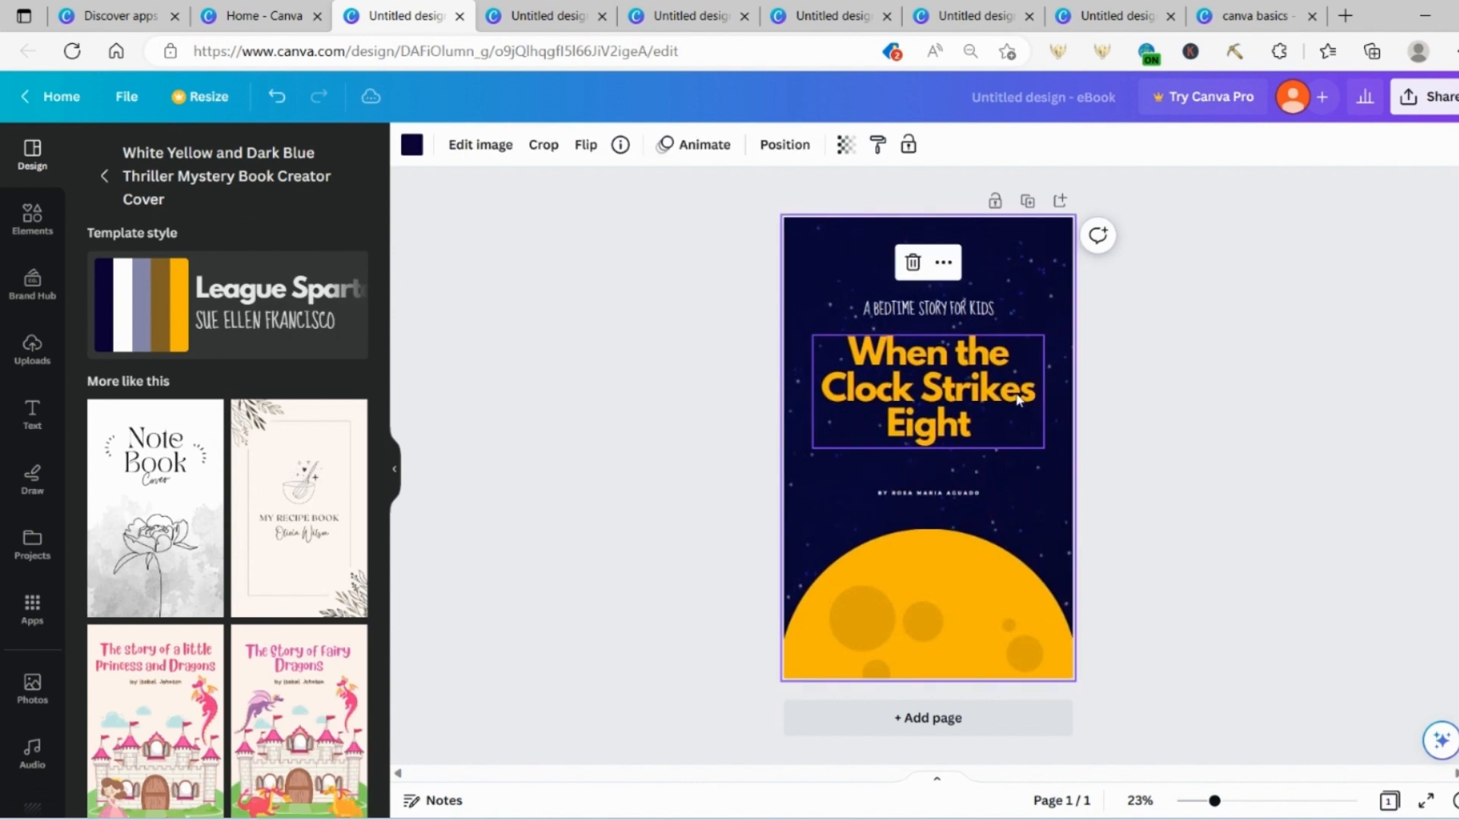
Add the "Foul Play" cover template as page 2 and the similar "Alone: A True Story" template as page 3.
click(104, 176)
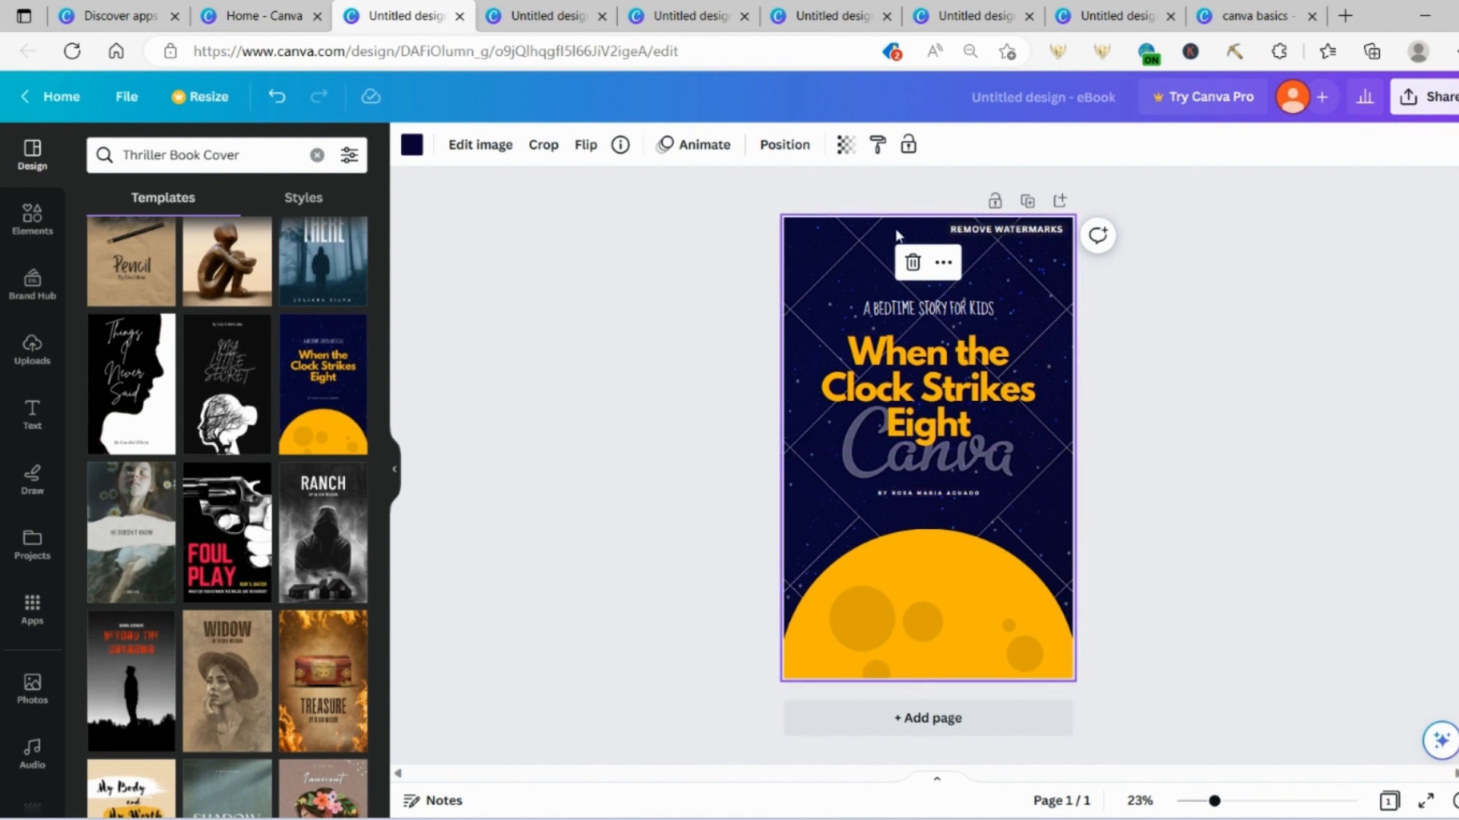
click(211, 548)
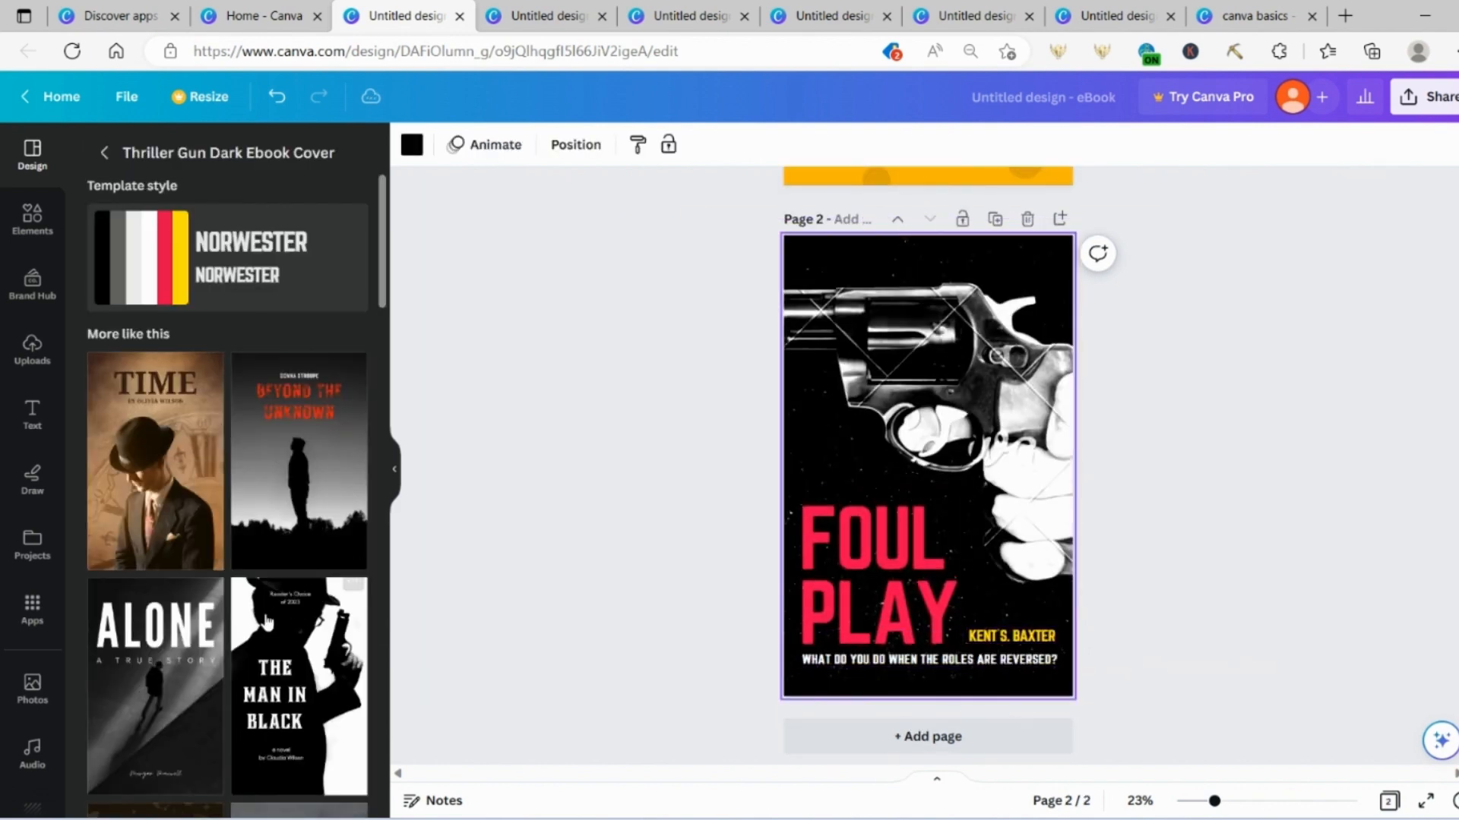
scroll(266, 623, down, 2)
click(138, 602)
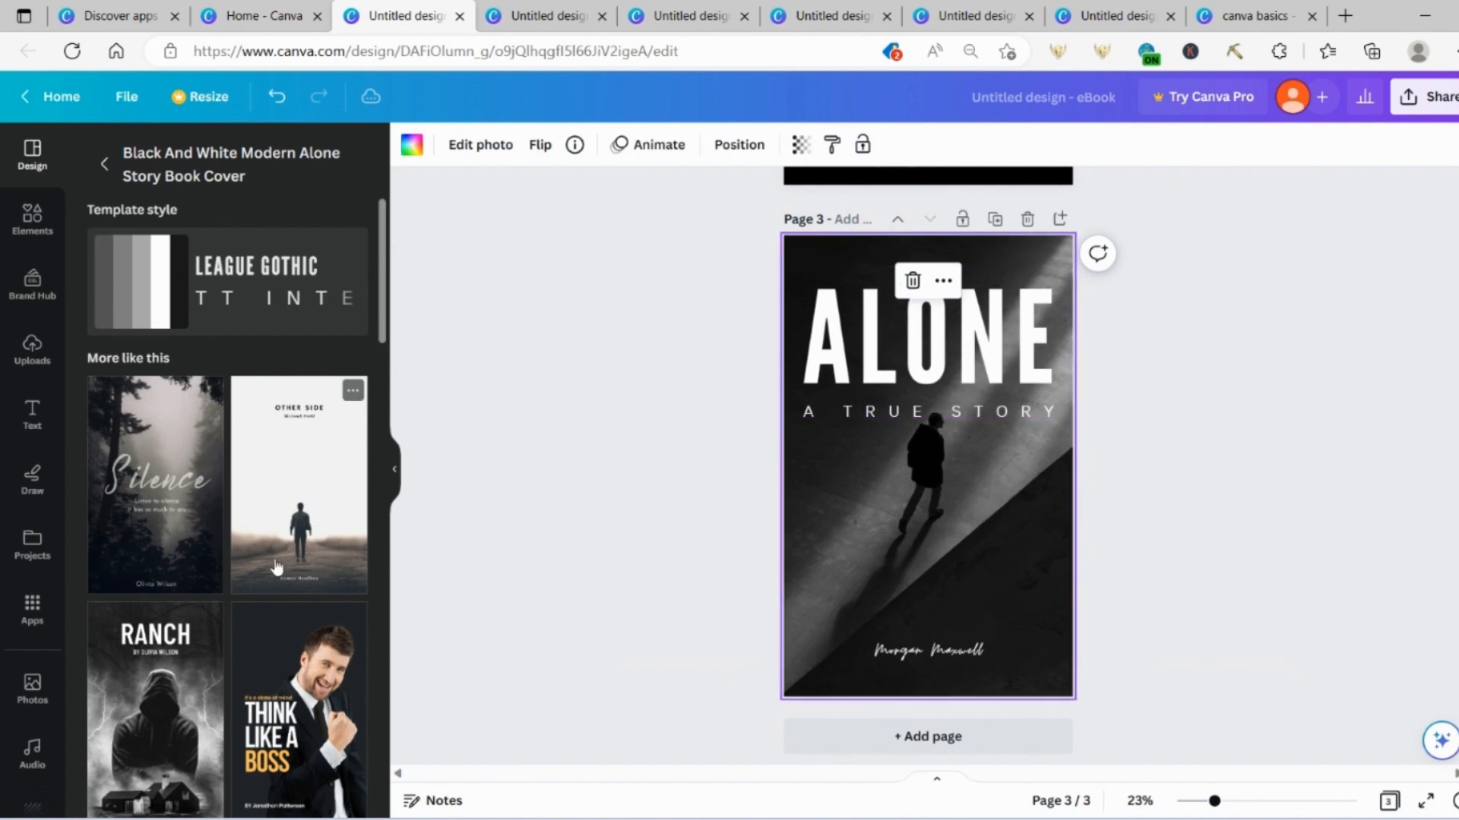
Delete page 1 with the "When the Clock Strikes Eight" cover, and undo the deletion.
scroll(193, 621, down, 1)
scroll(273, 718, up, 1)
scroll(139, 488, down, 9)
scroll(1133, 544, up, 12)
scroll(977, 329, down, 7)
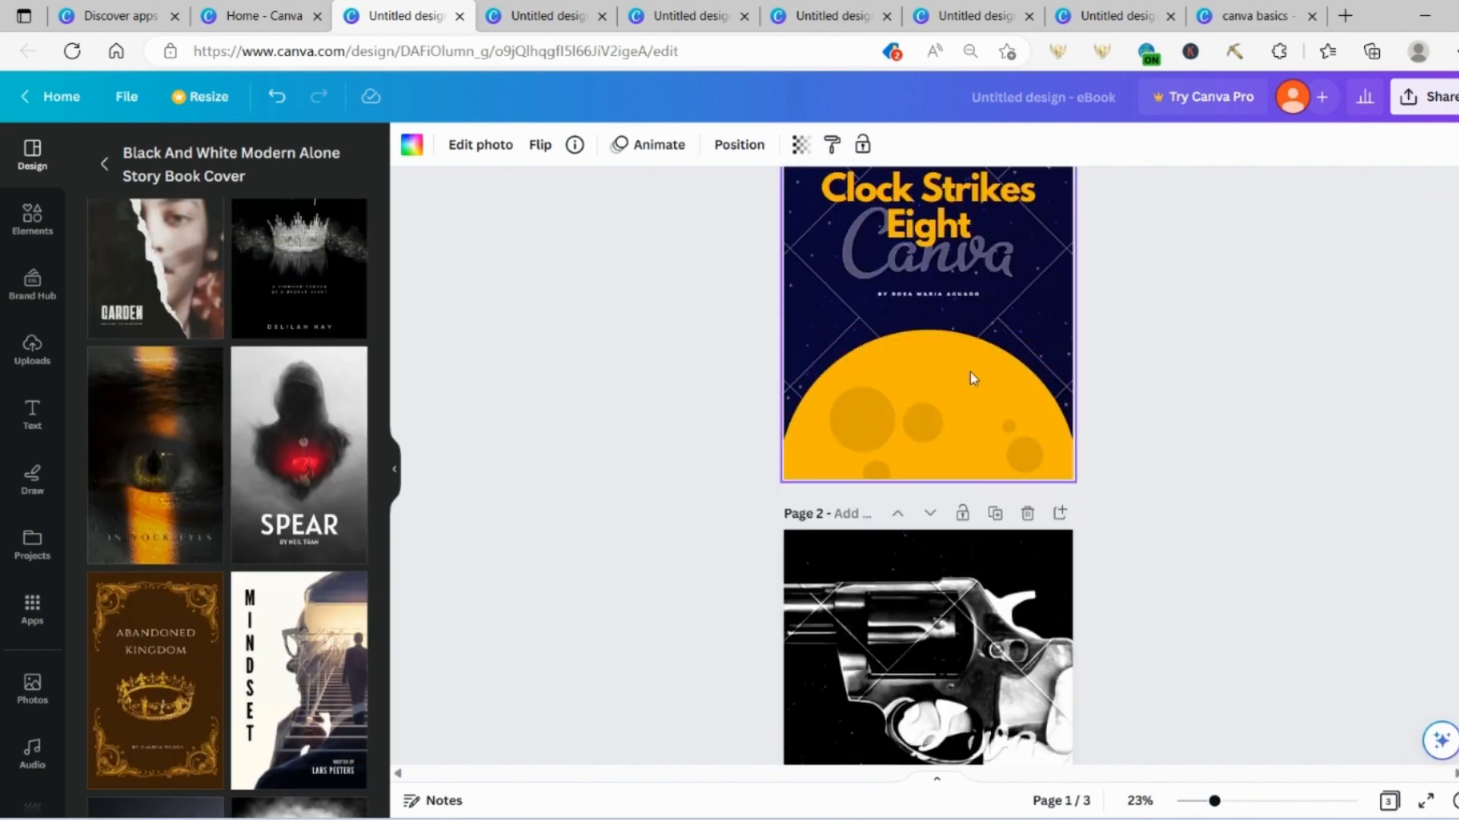
scroll(970, 364, up, 7)
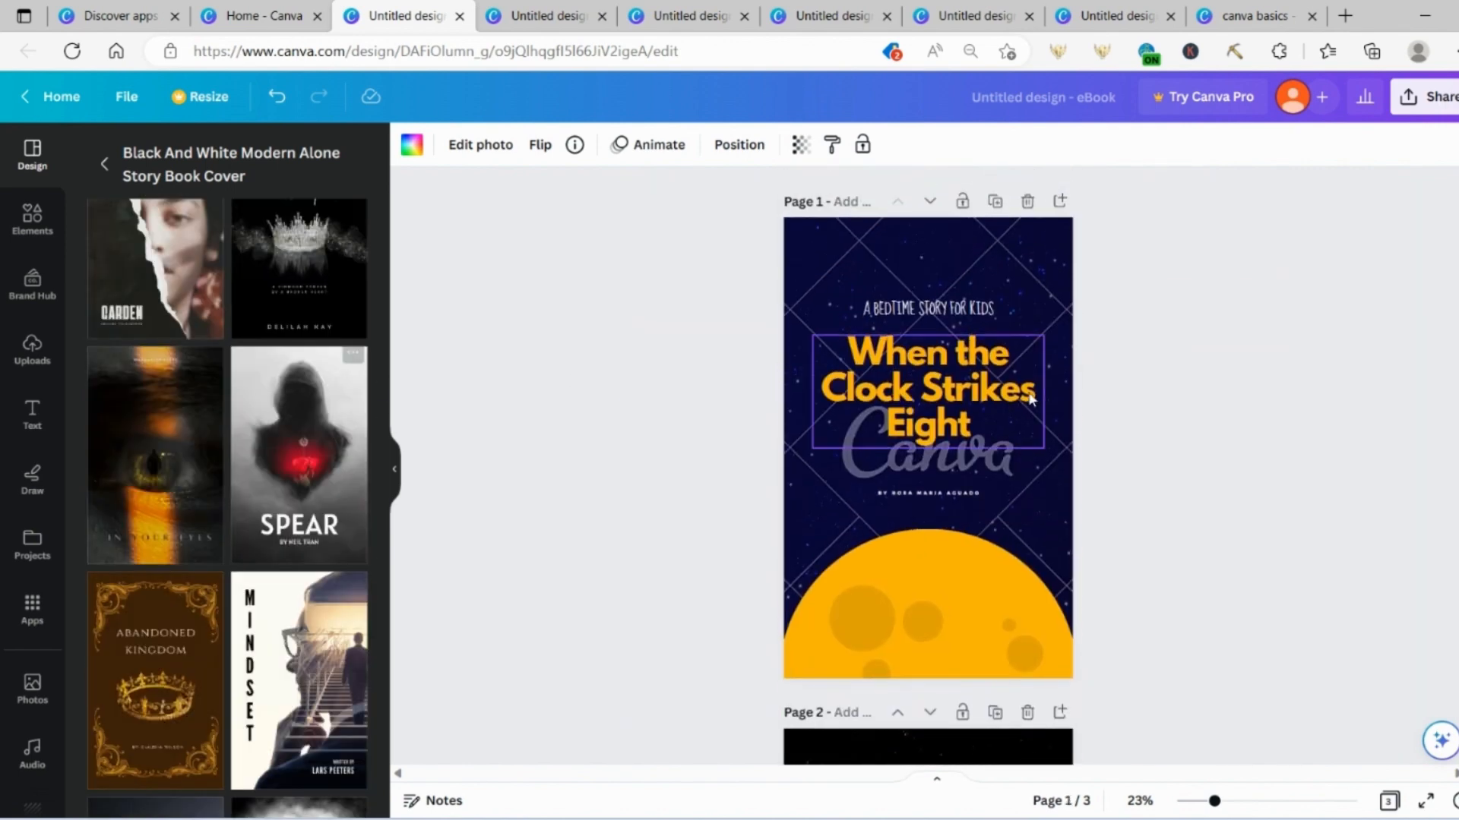
click(1027, 201)
key(ctrl+z)
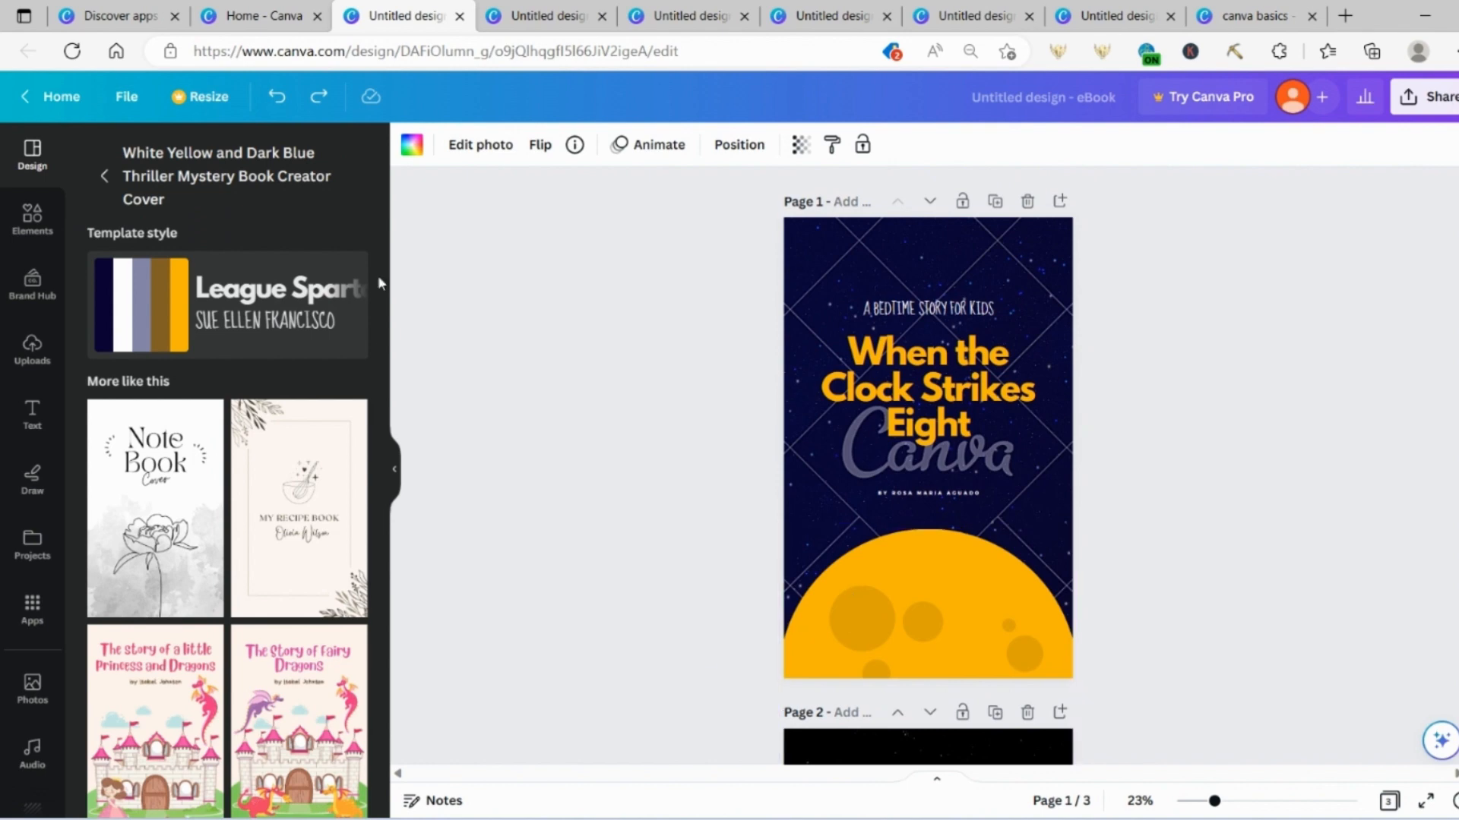
Apply the dark blue and yellow League Spartan template style to the "When the Clock Strikes Eight" cover and to all pages.
scroll(1140, 423, down, 5)
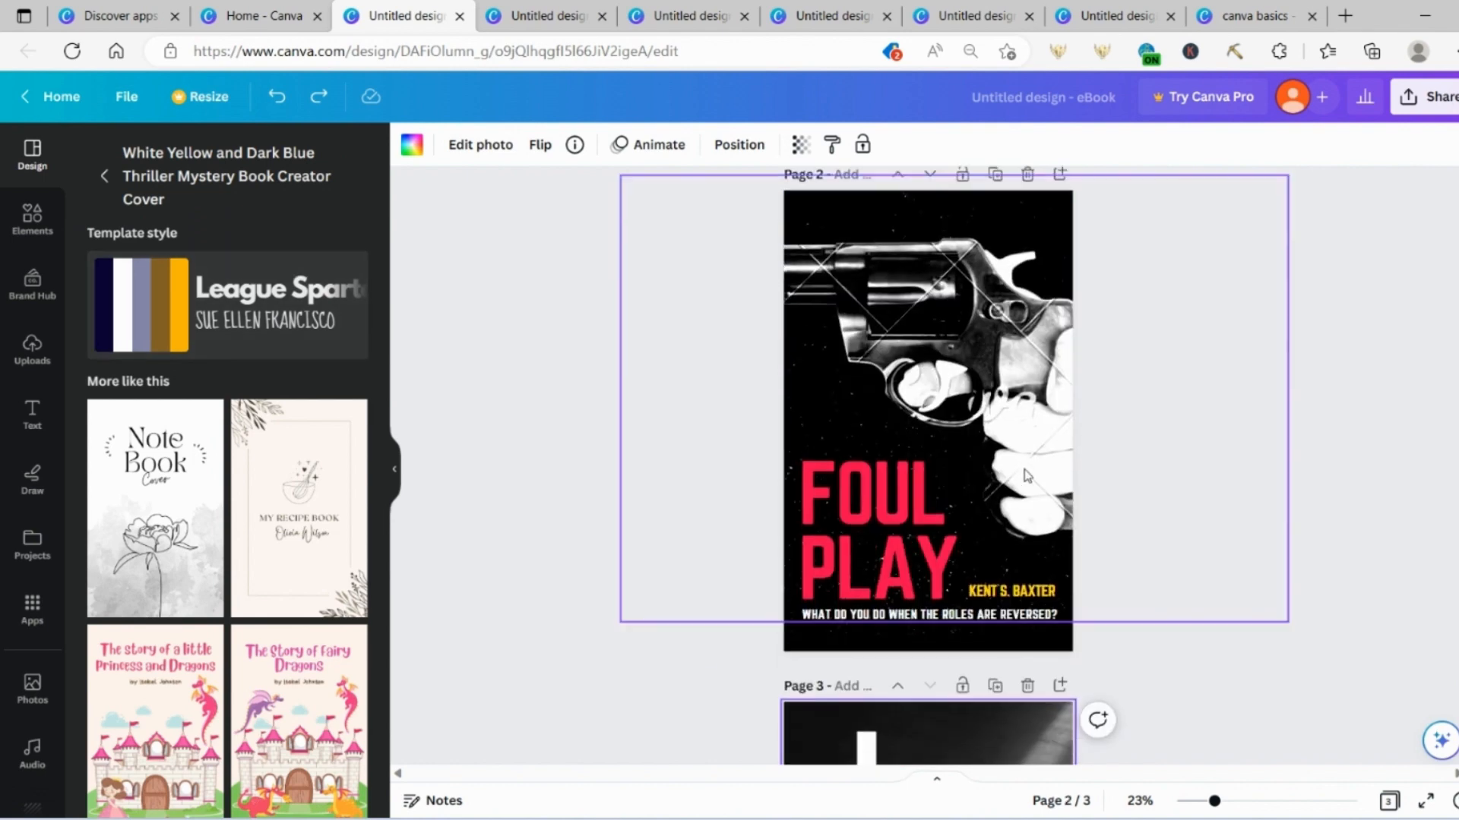
key(ctrl+z)
click(873, 591)
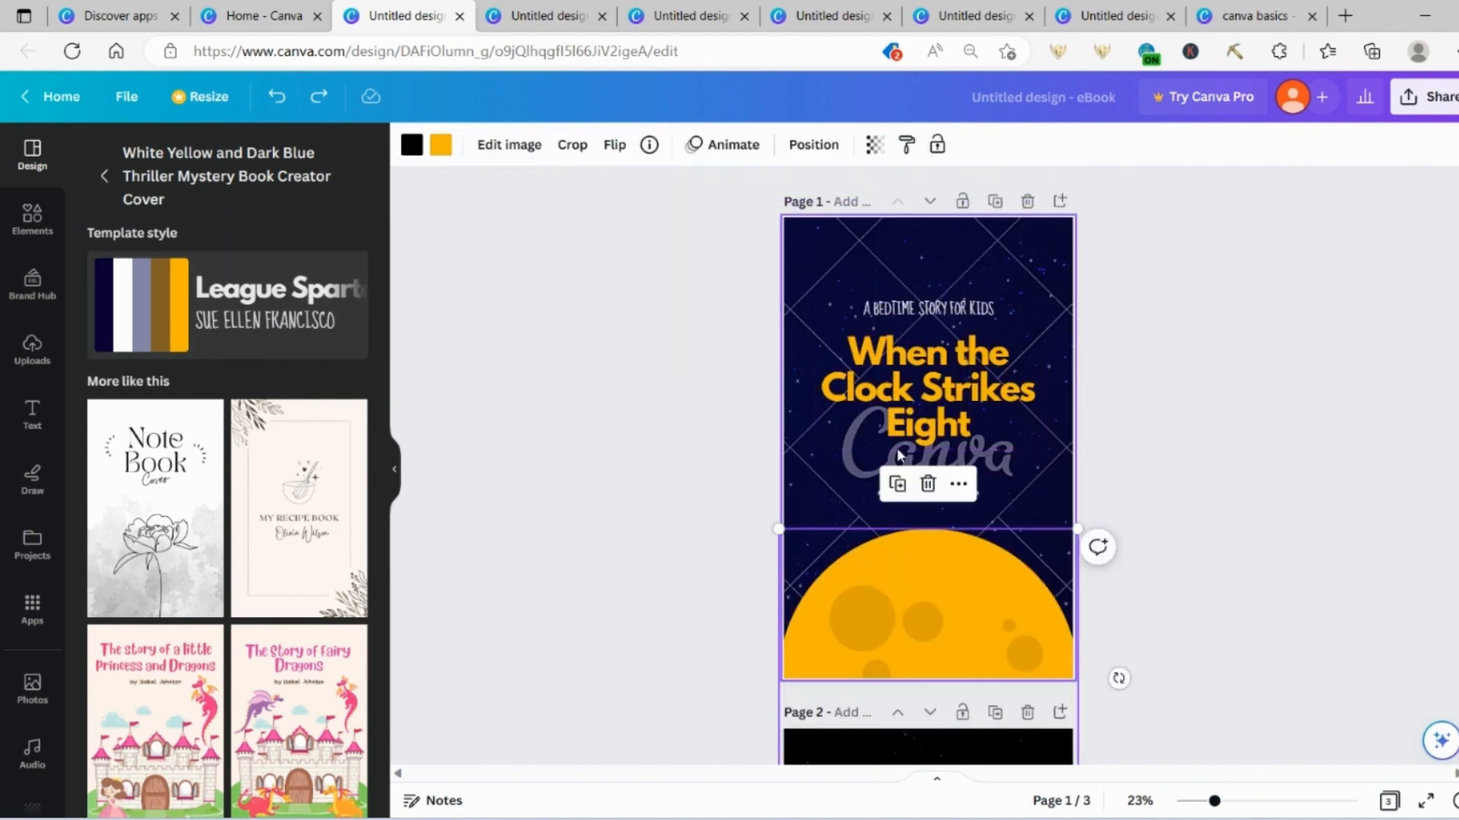
click(1014, 268)
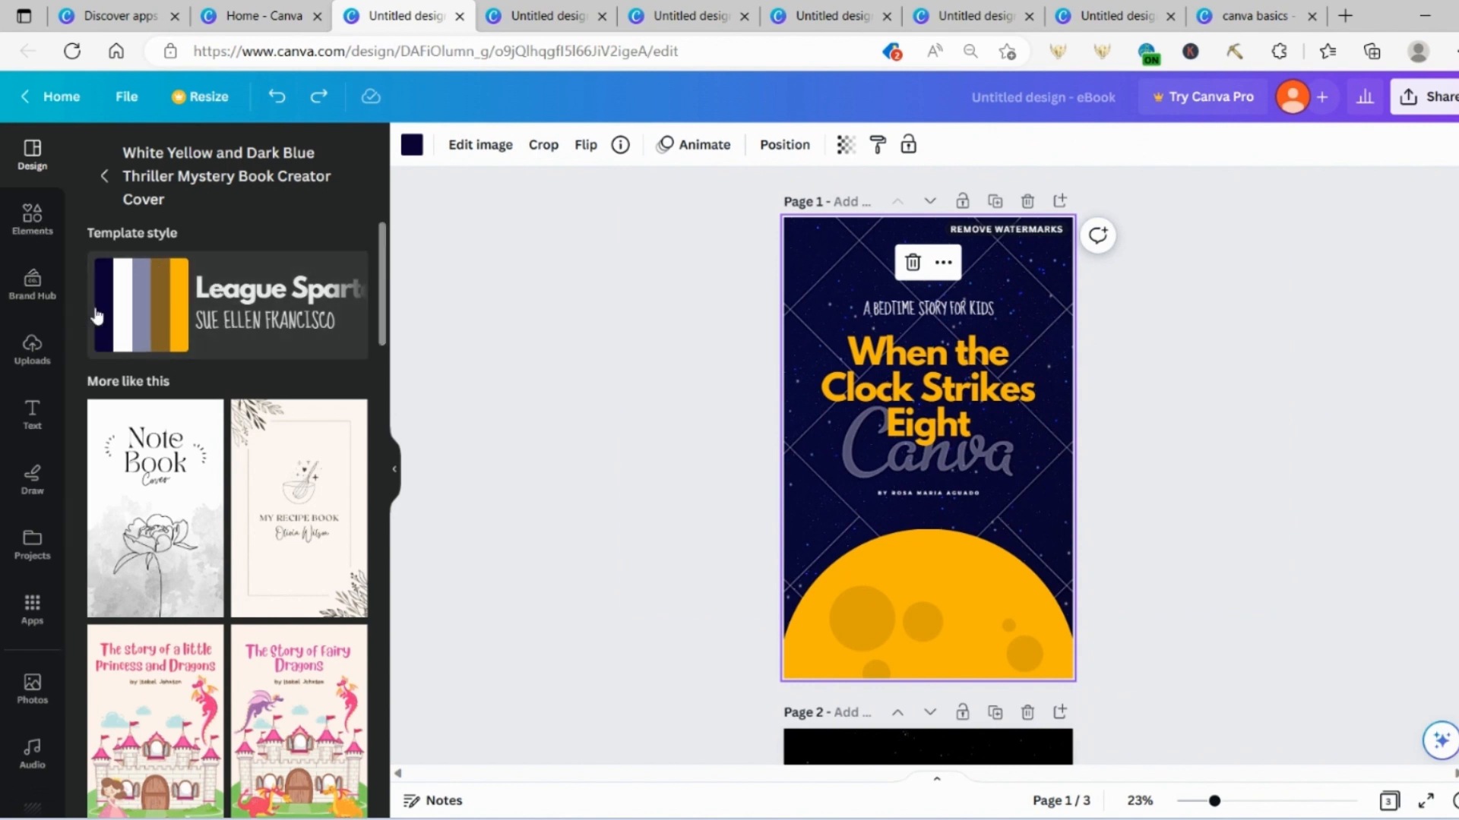
click(173, 334)
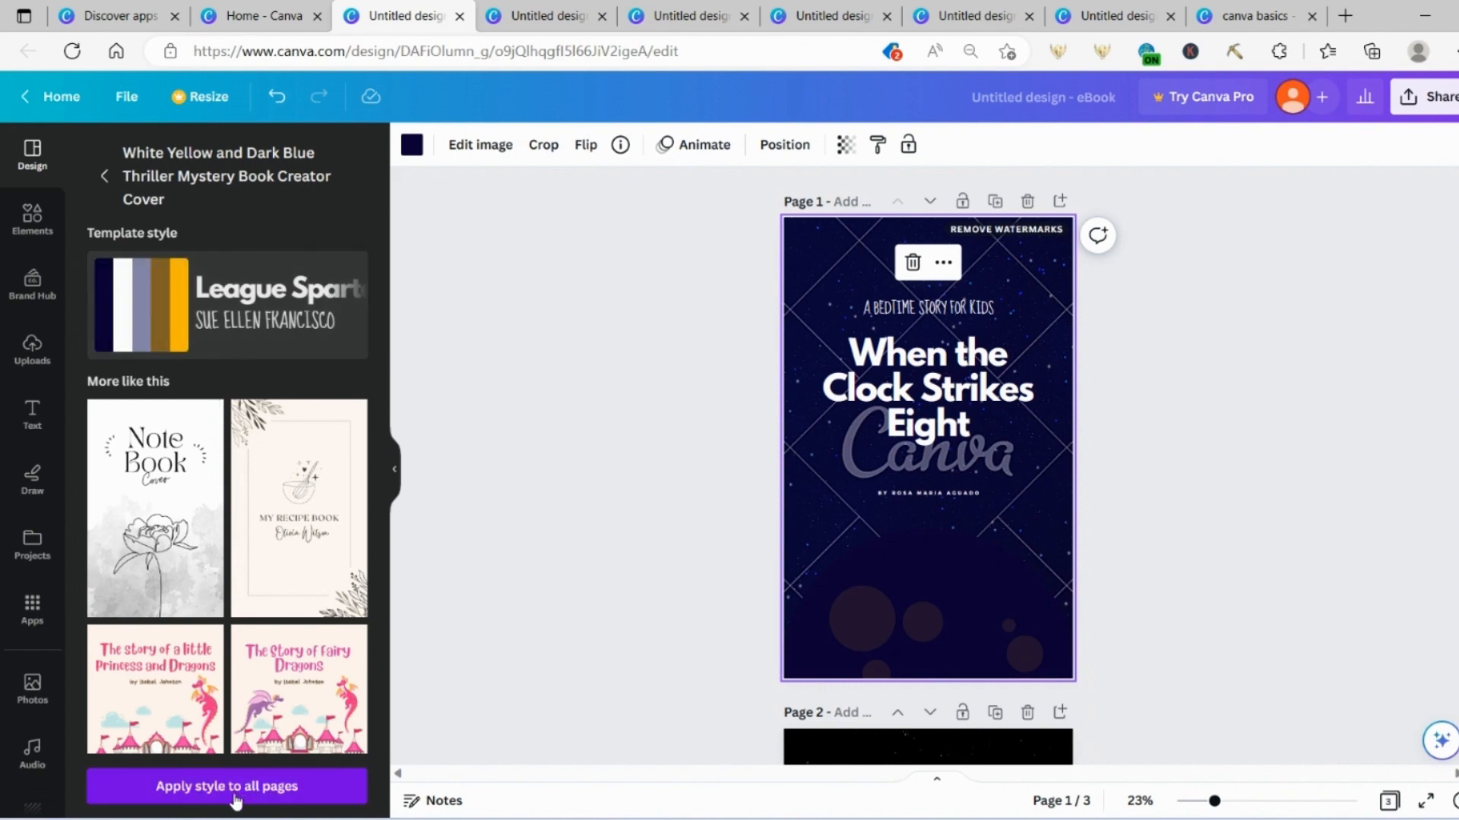
click(236, 794)
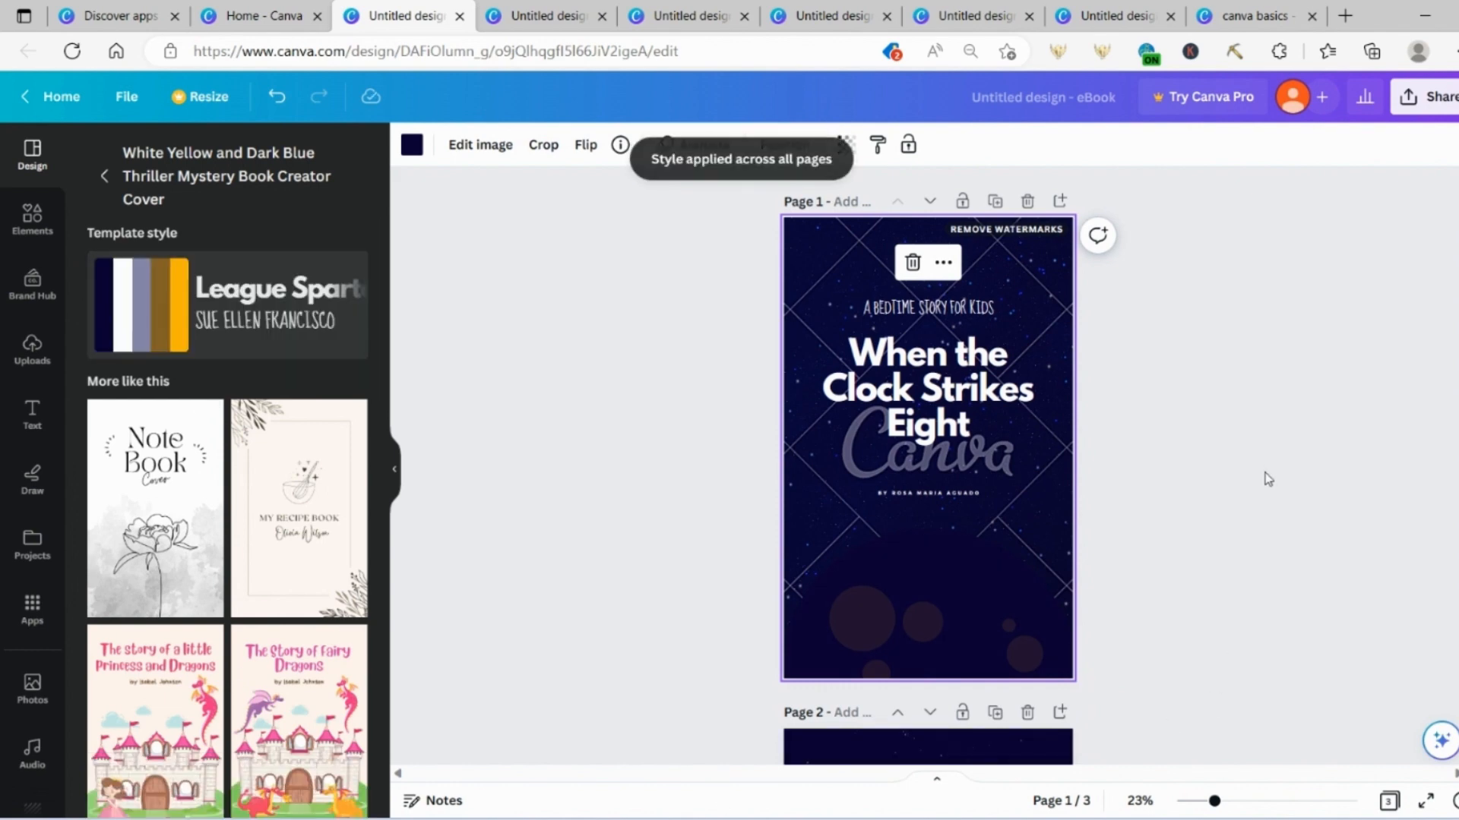
Inspect the tagline, author, title and gun image on the restyled "Foul Play" cover on page 2.
scroll(1269, 466, down, 6)
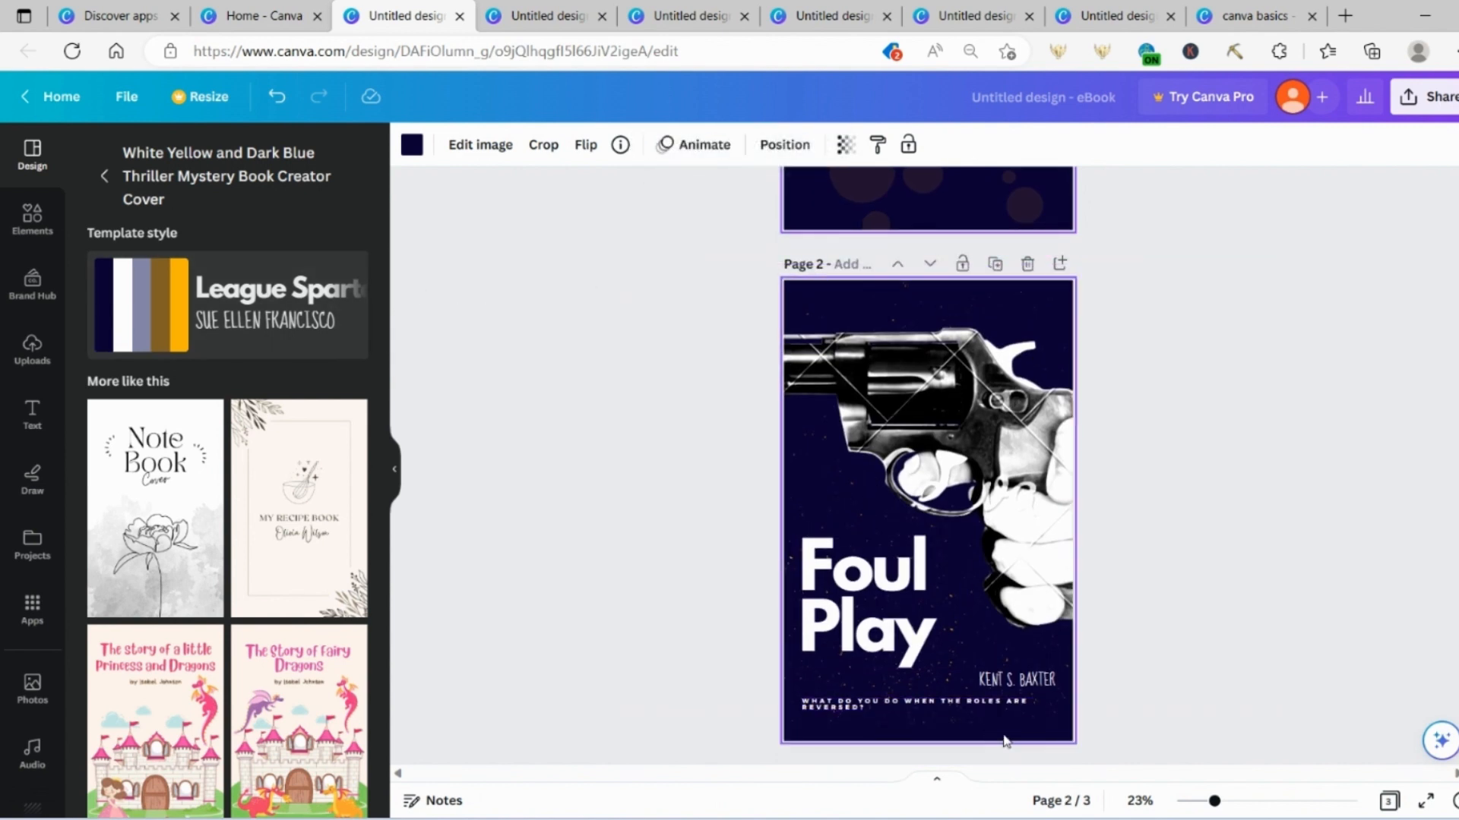
click(996, 709)
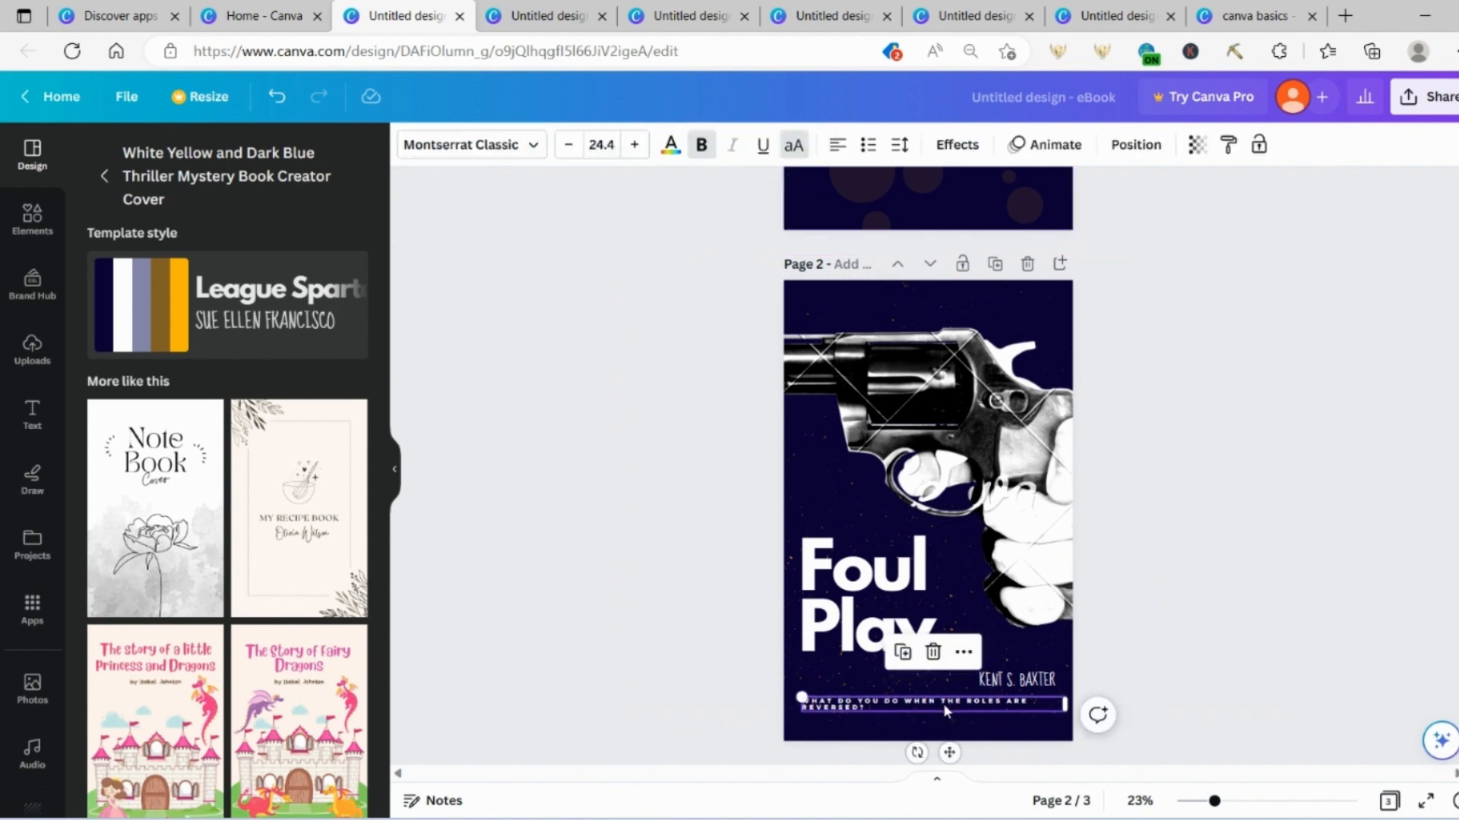
click(1018, 680)
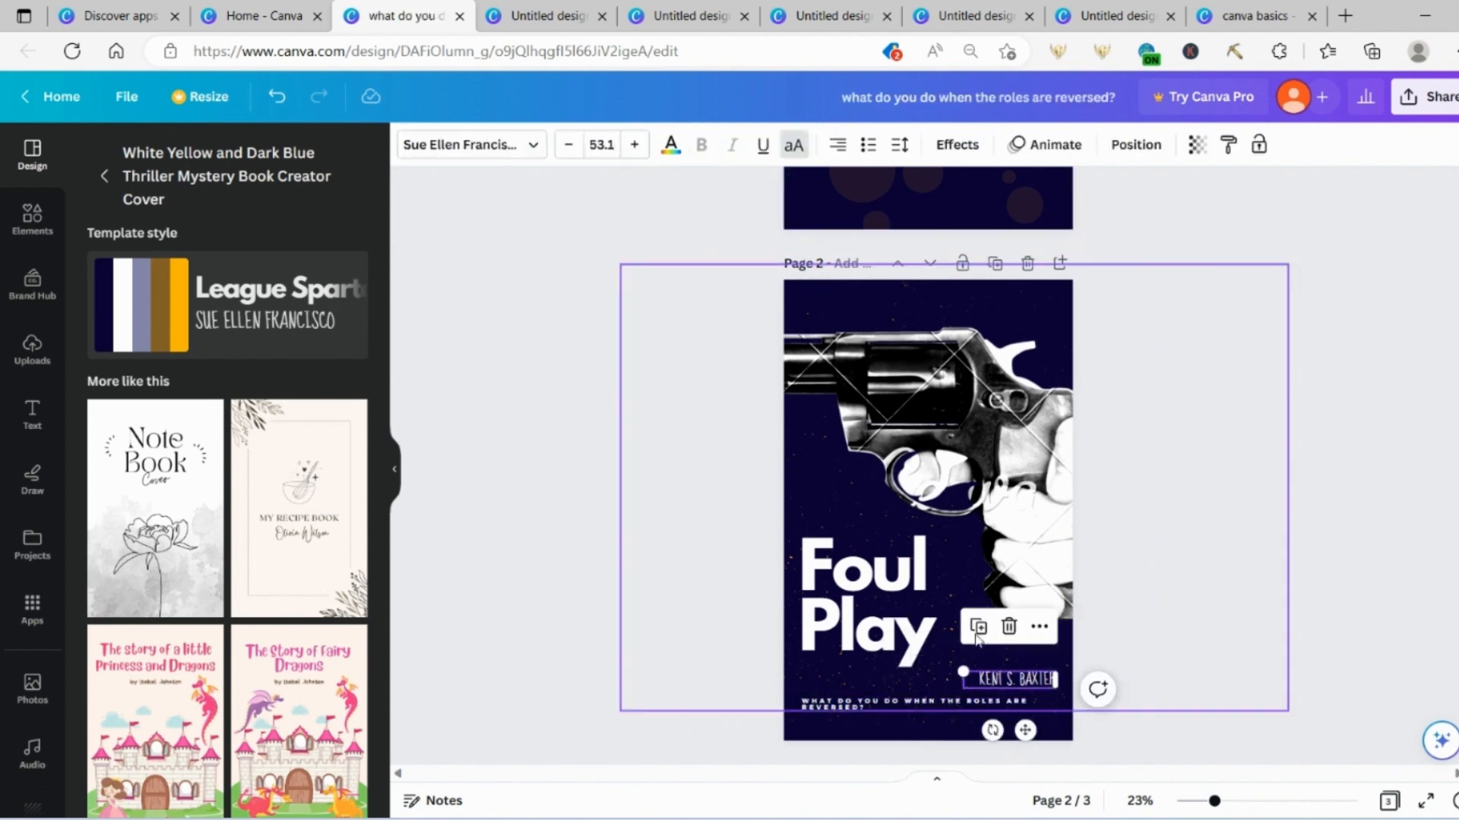
click(875, 599)
click(943, 431)
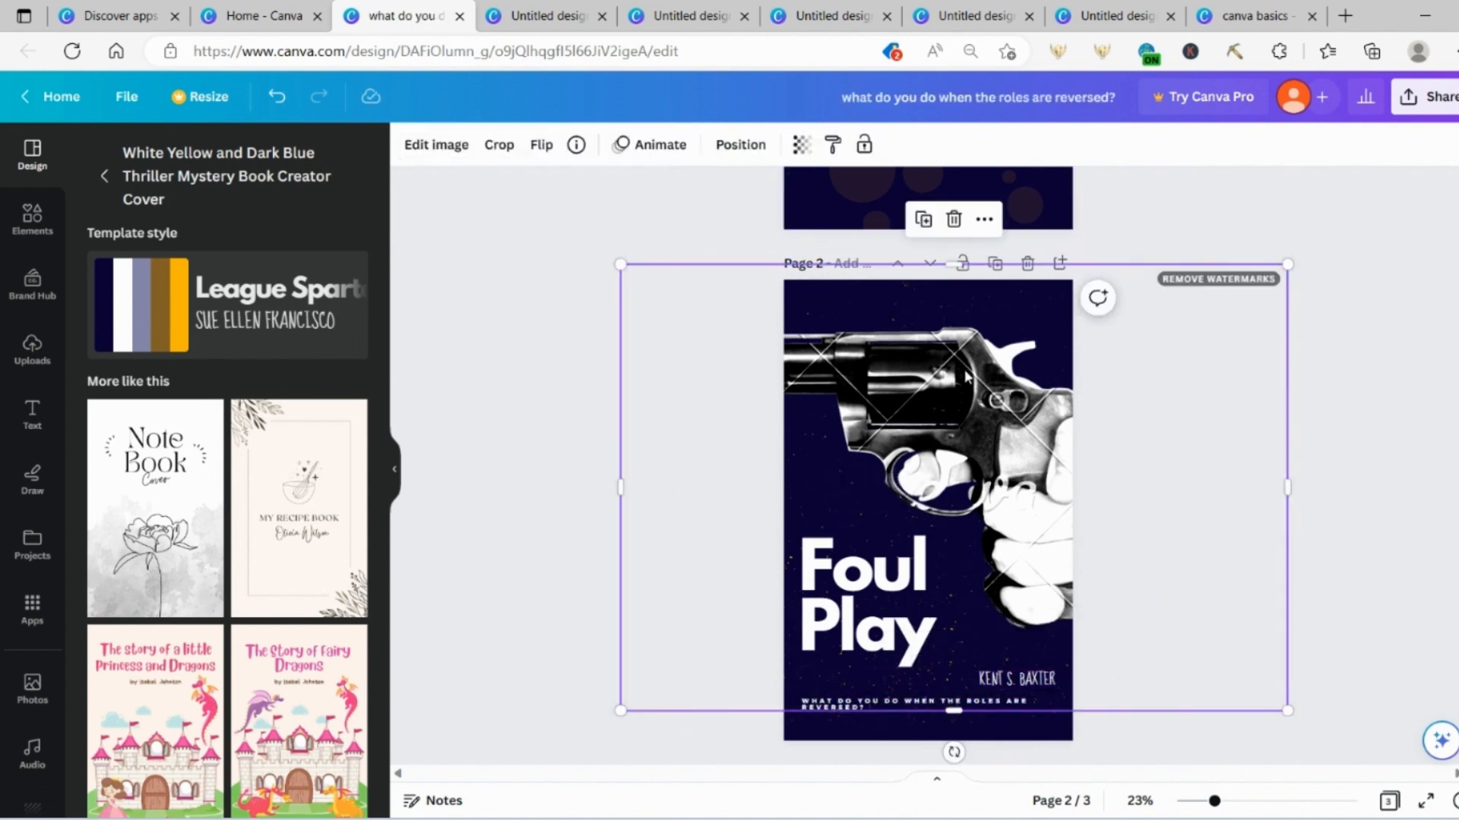
Browse the similar thriller cover templates and add the pink neon "Game of Your Mind" cover as page 5.
click(445, 500)
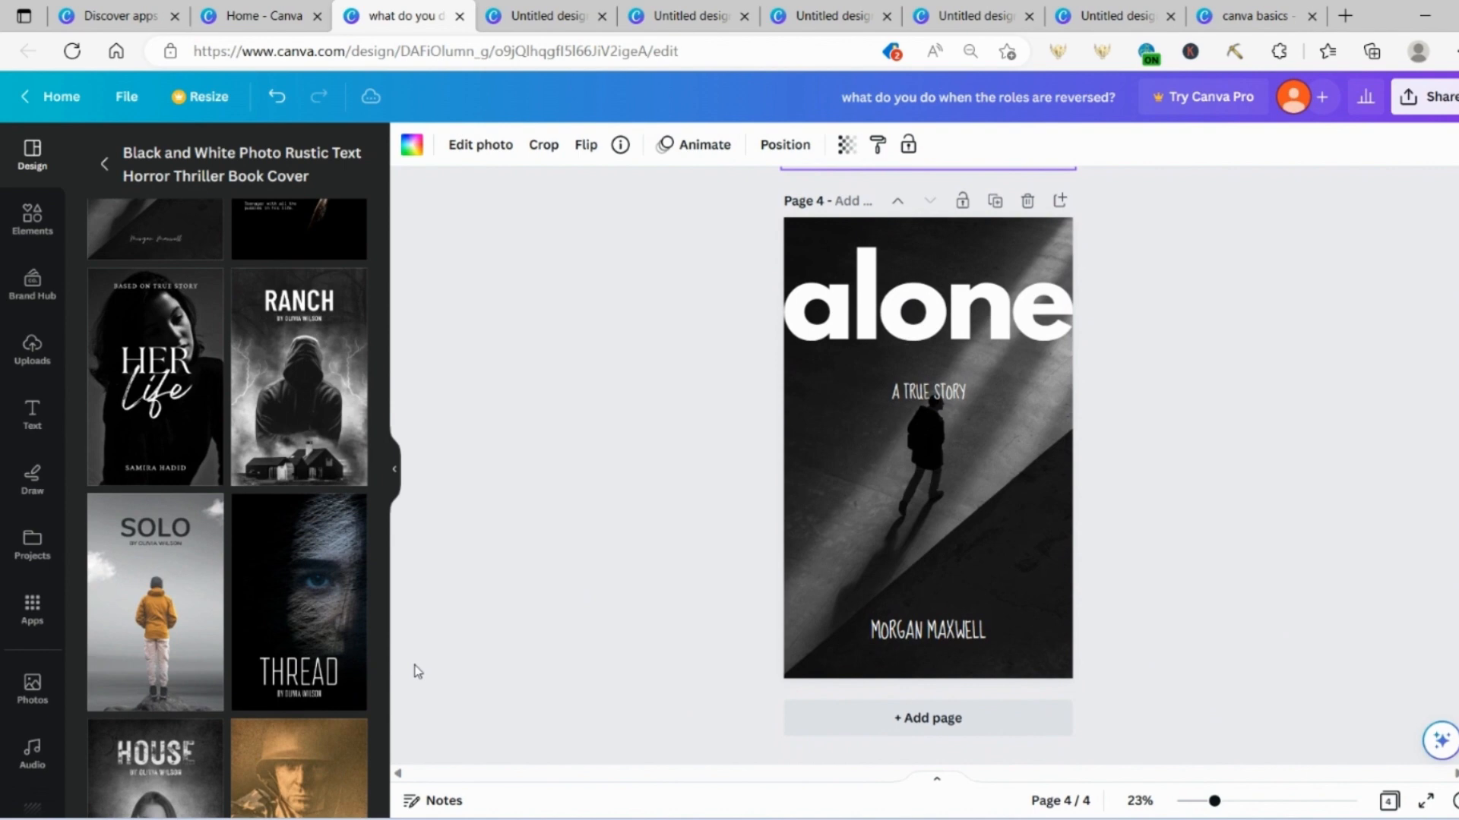
scroll(162, 668, down, 15)
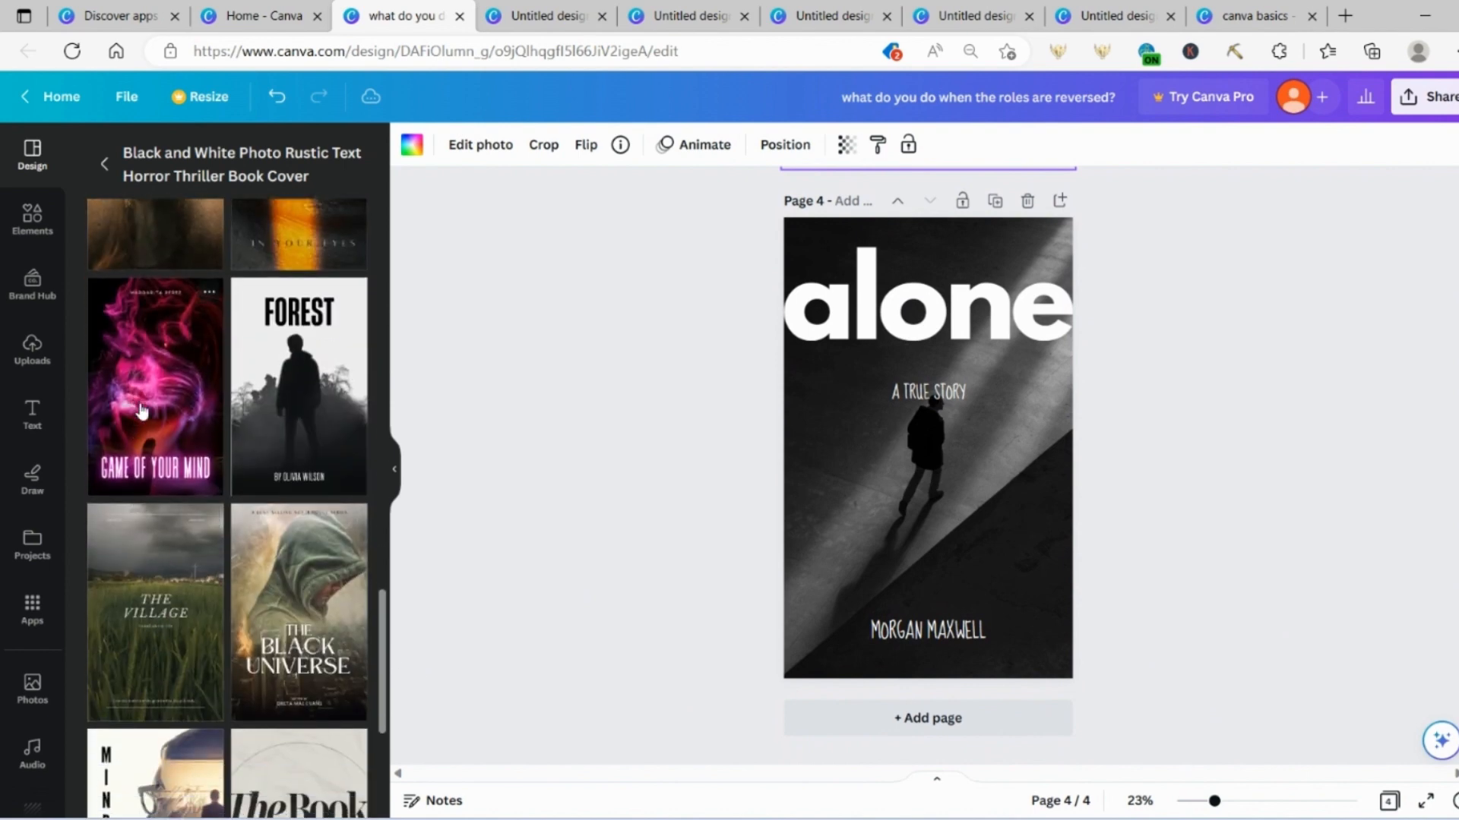
click(162, 391)
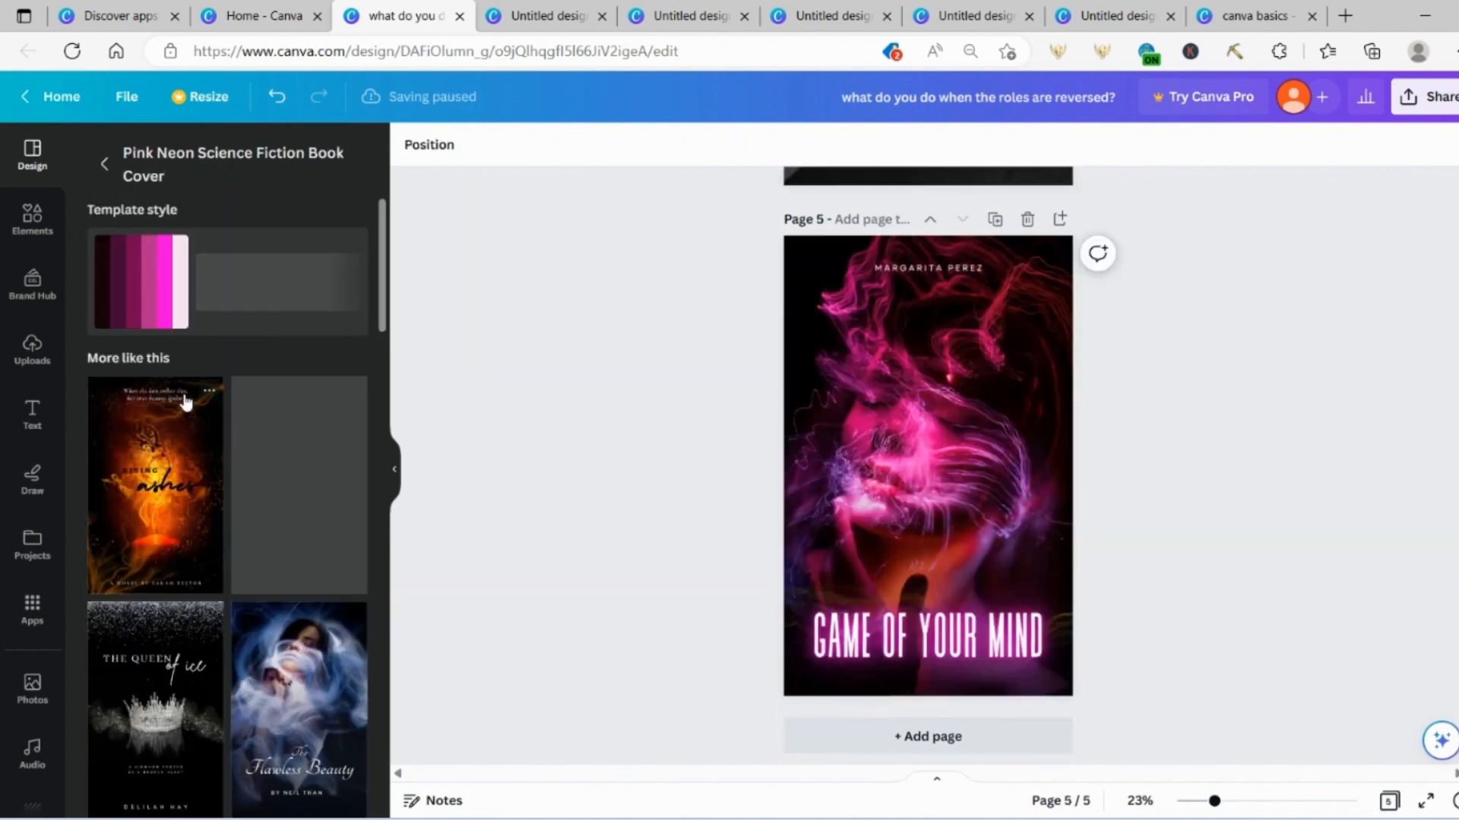
Replace the neon title on page 5 with "HUNDREDS OF DIFFERENT BOOK COVER DESIGNS".
click(956, 642)
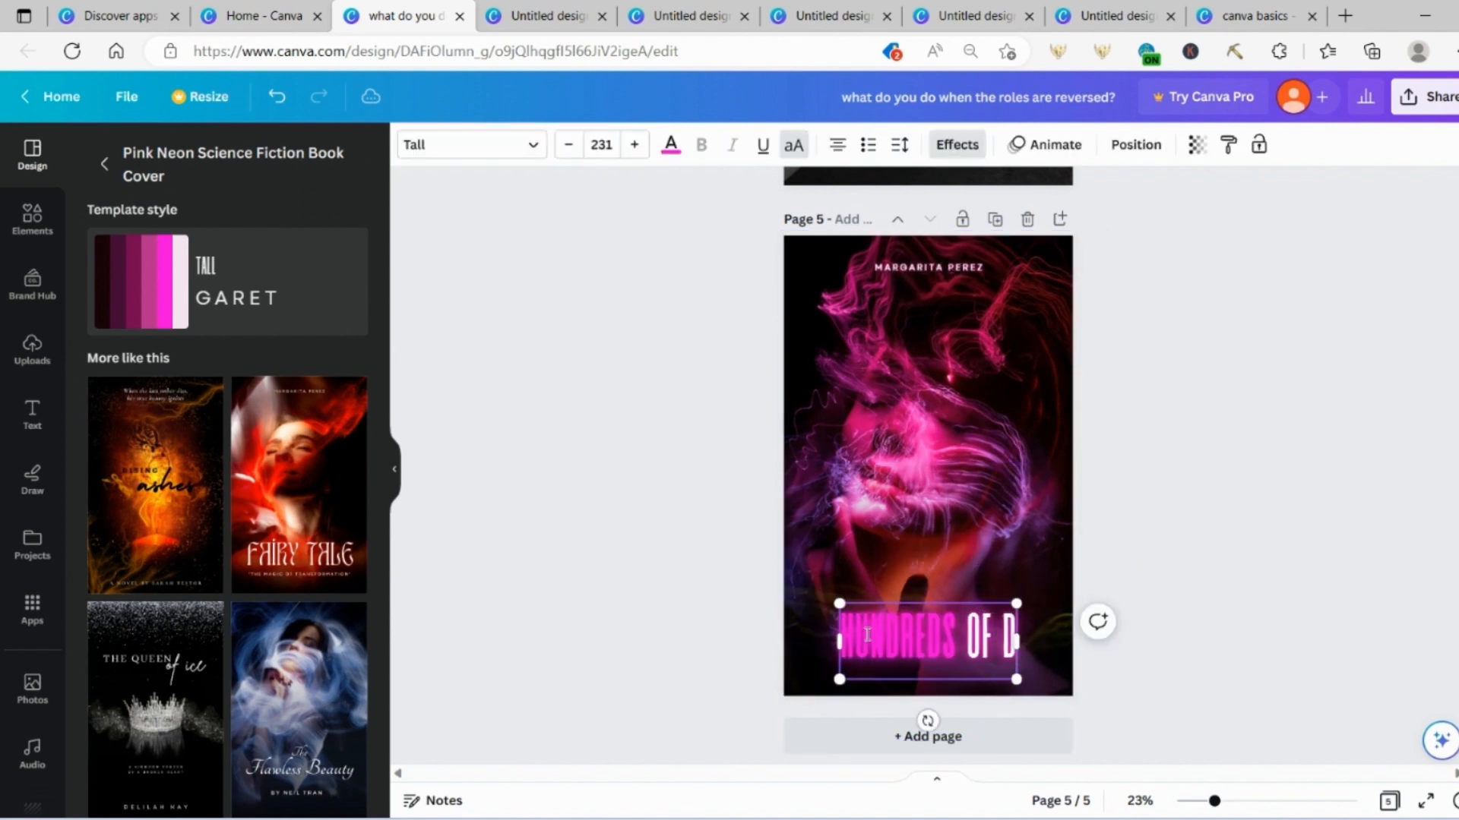
text(IOFF)
key(BackSpace)
key(BackSpace)
key(BackSpace)
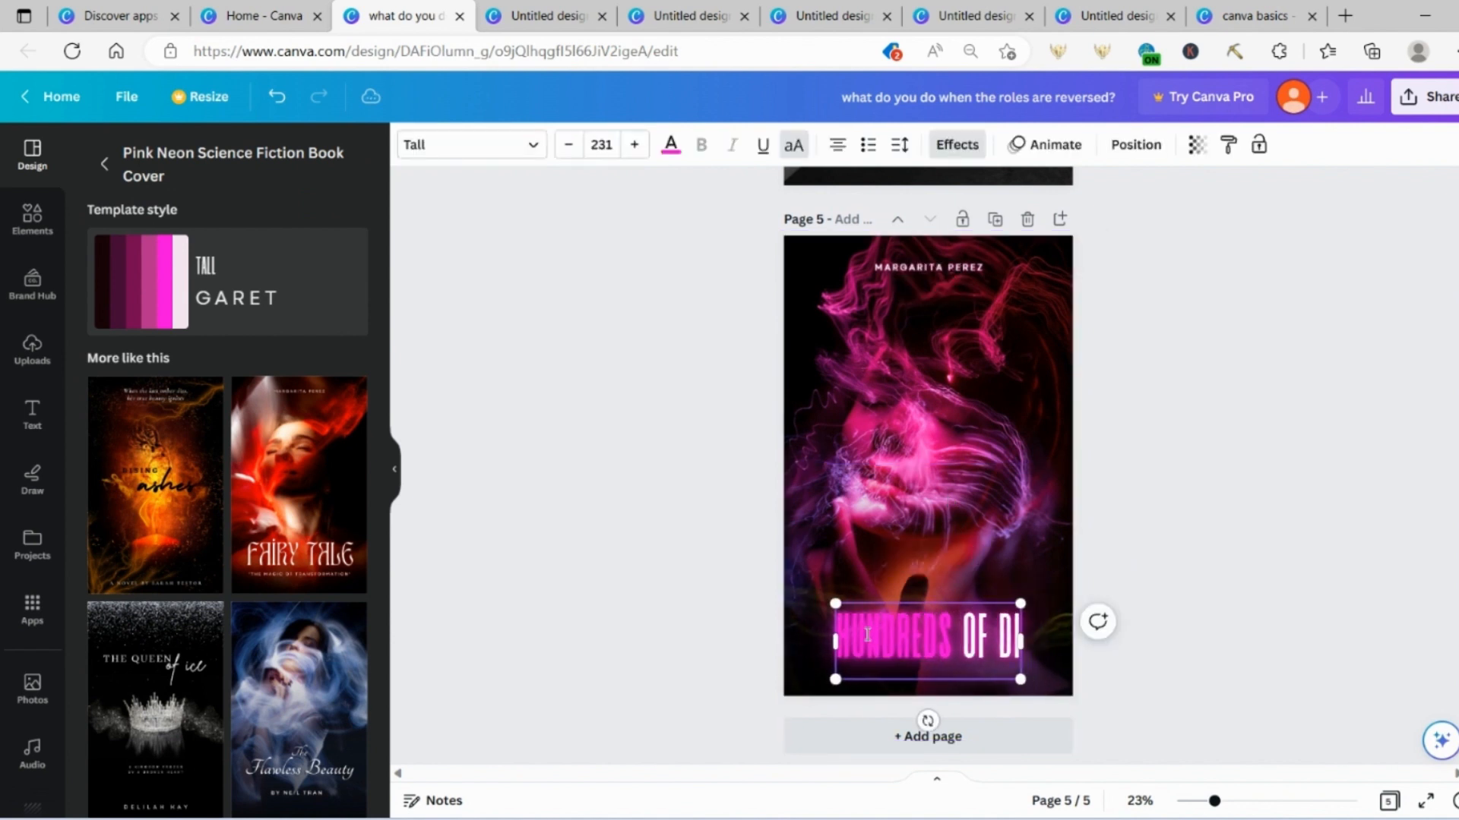
text(FFERENT)
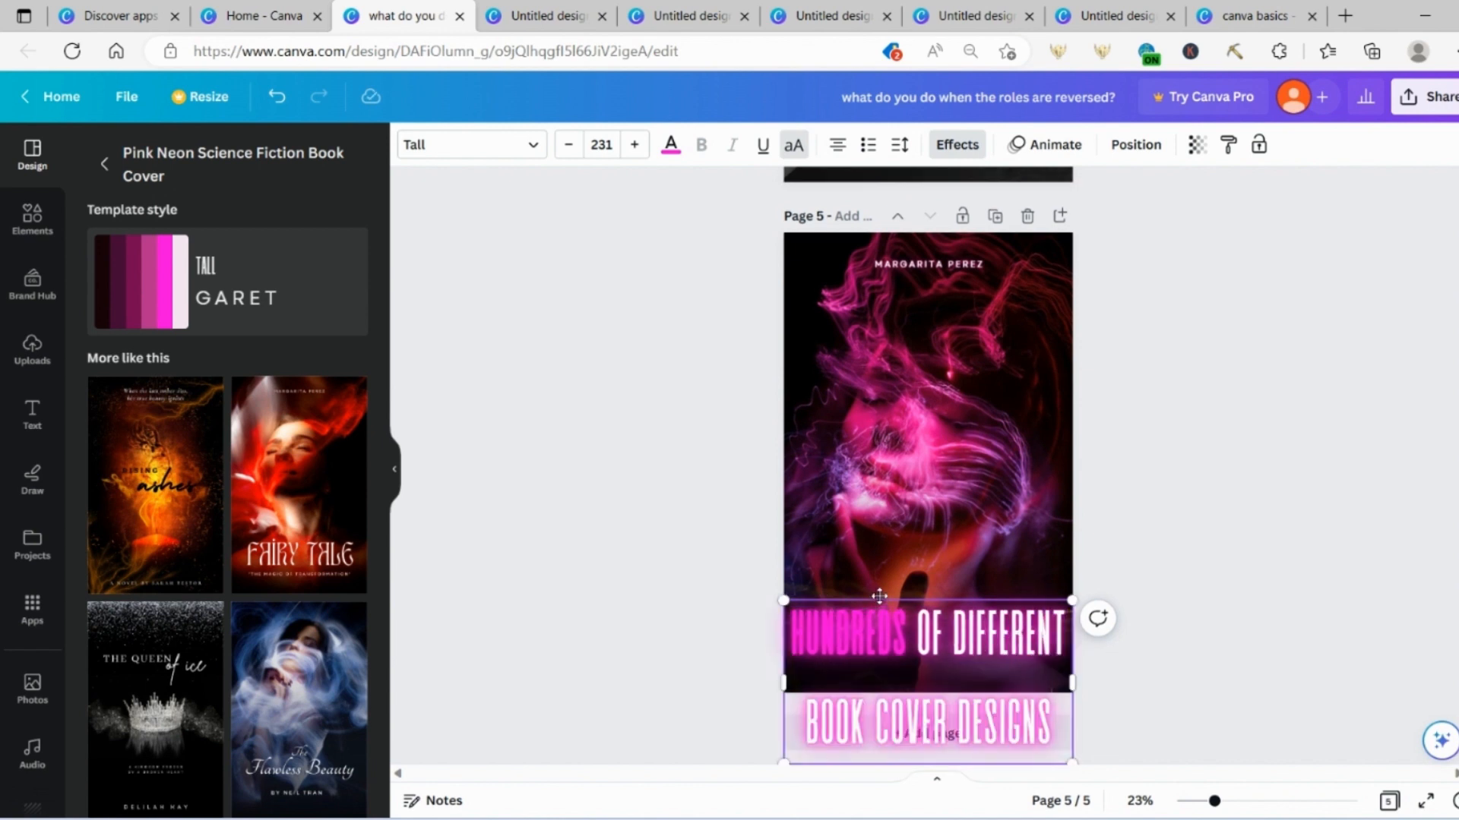
Move the neon title on page 5 up to the middle of the cover and deselect it.
drag(879, 597, 879, 344)
click(878, 289)
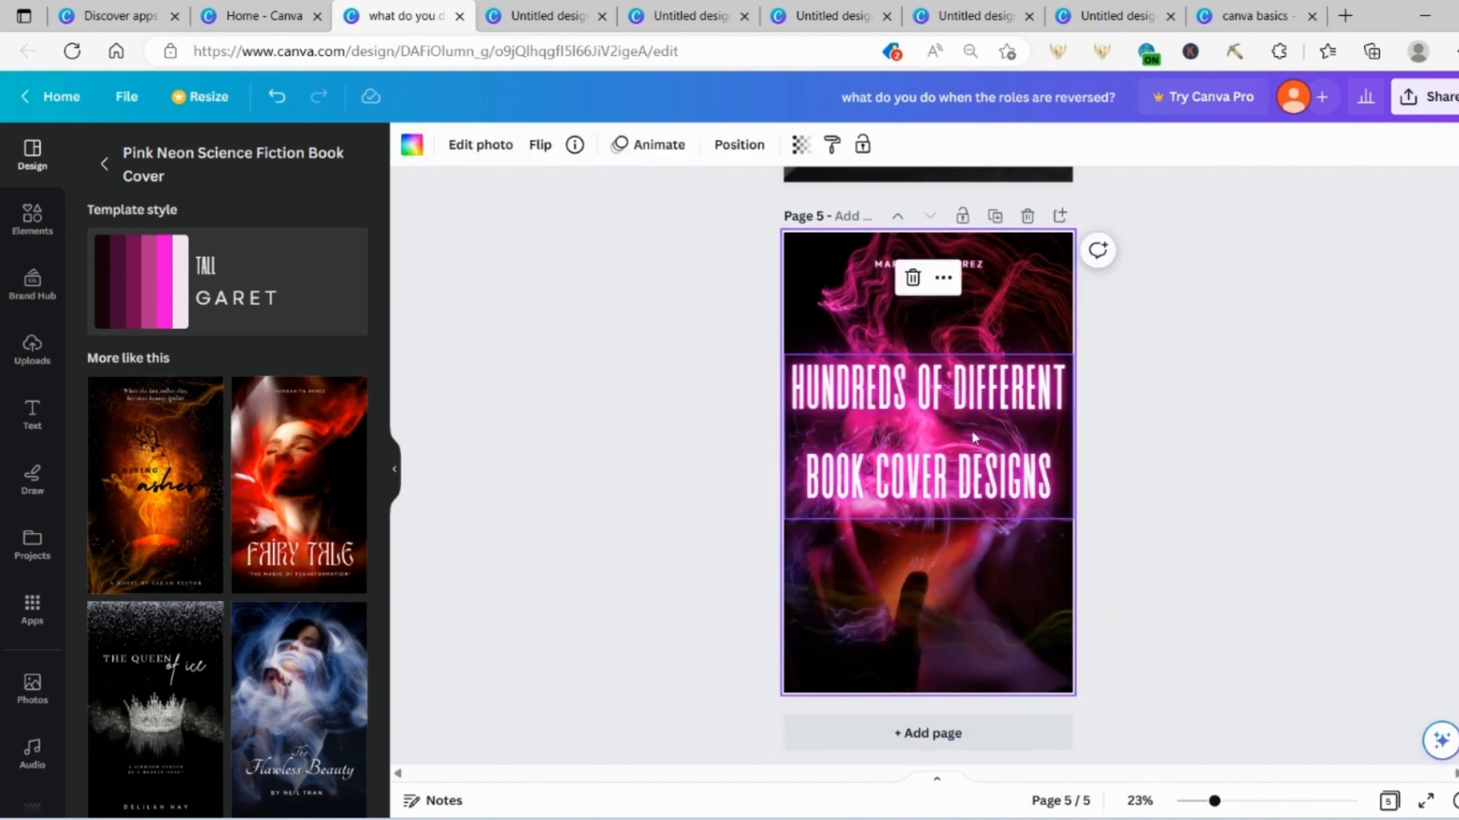
click(1314, 257)
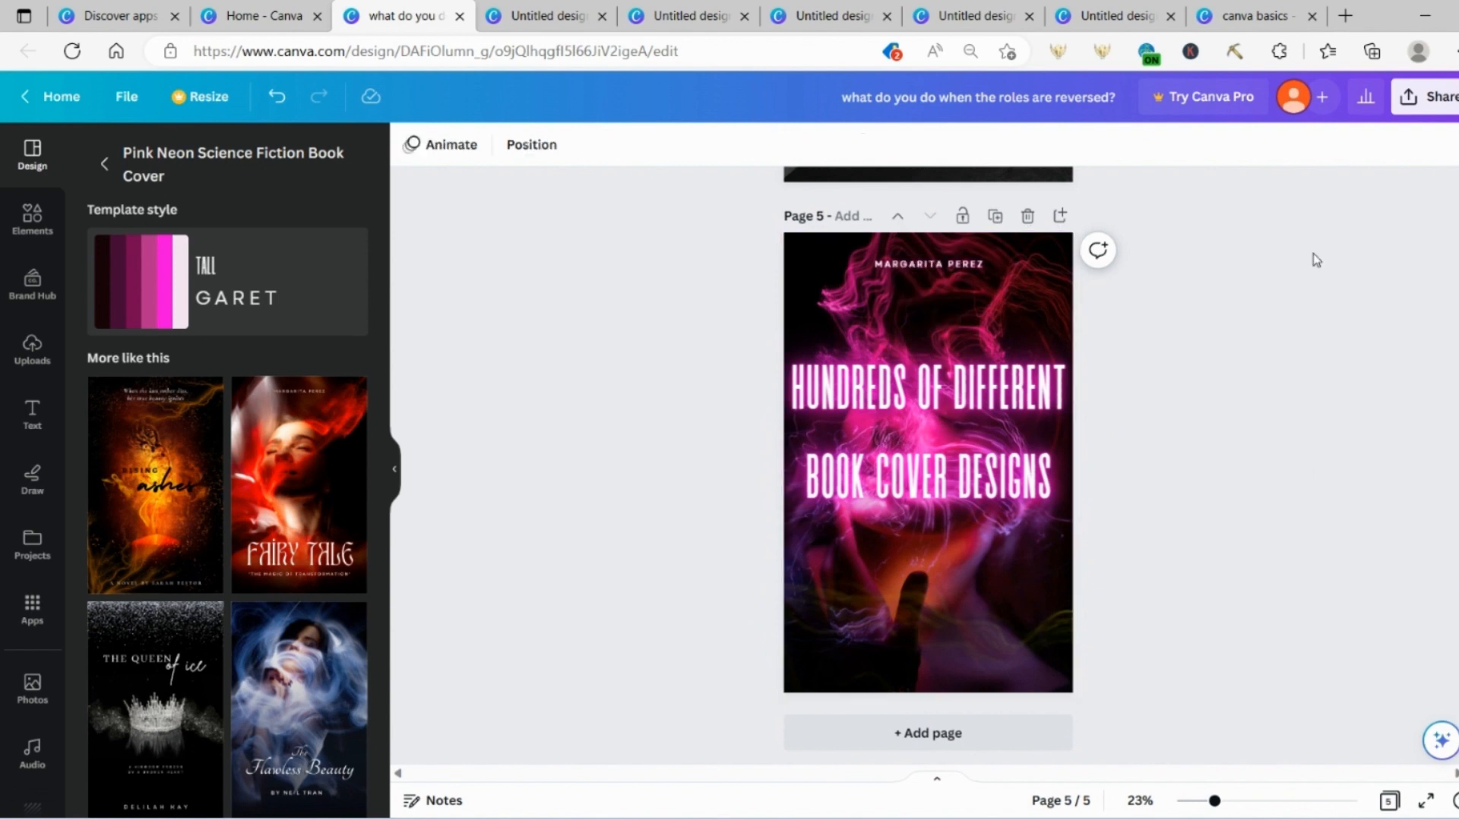
Review the file types offered for downloading the design and close the download options.
click(1432, 97)
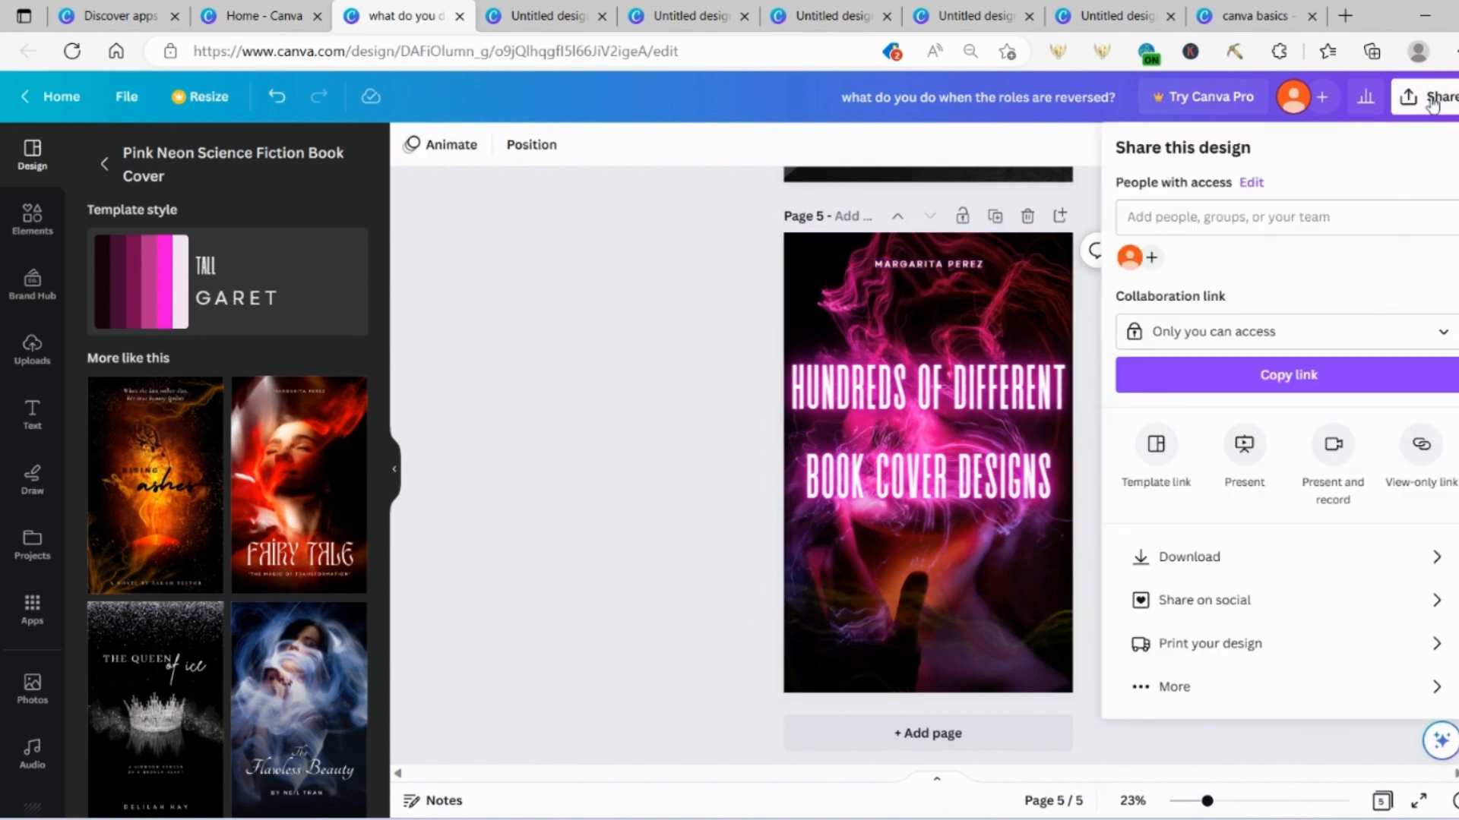
click(1163, 562)
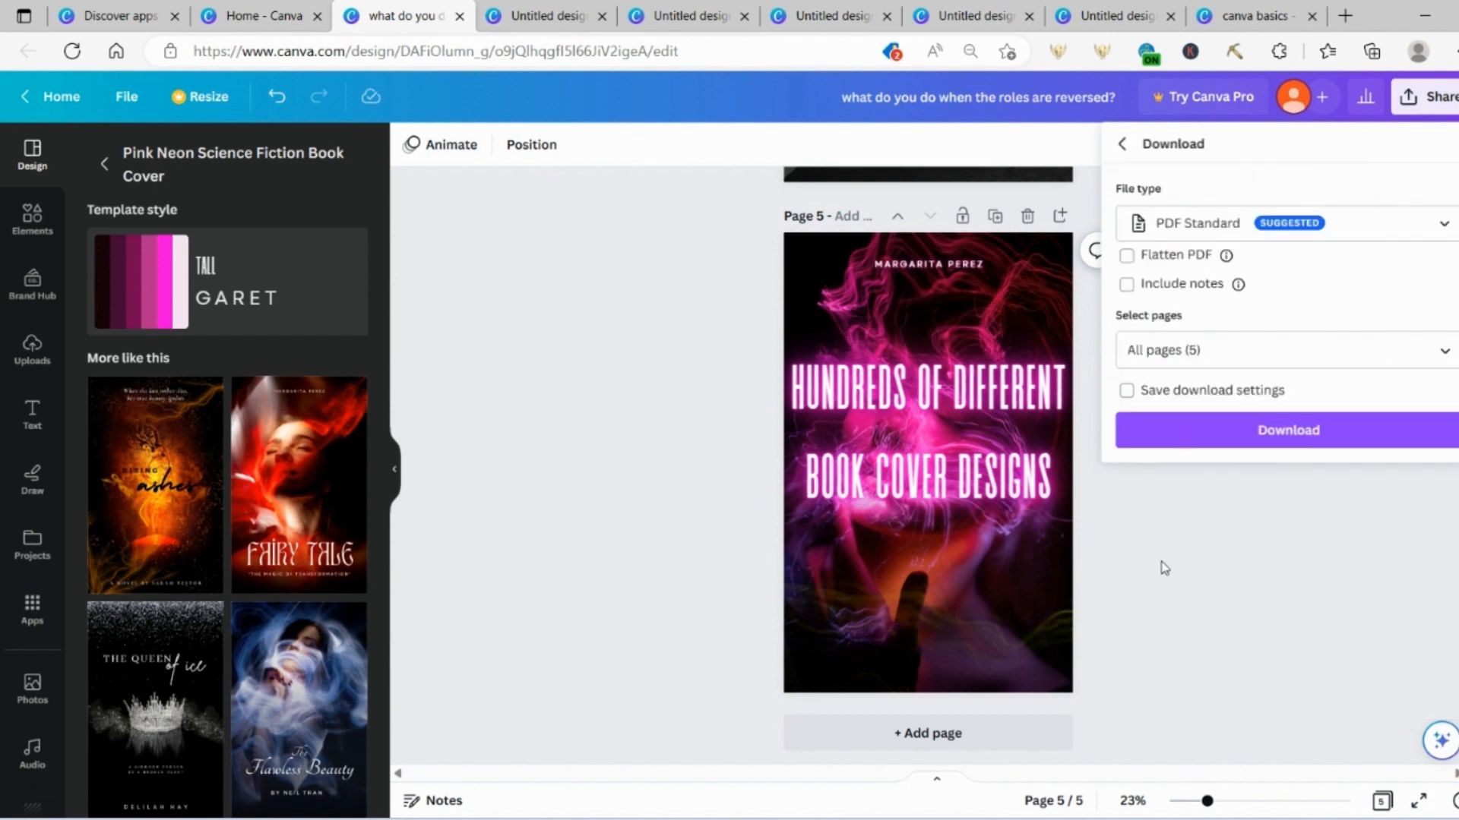
click(1218, 226)
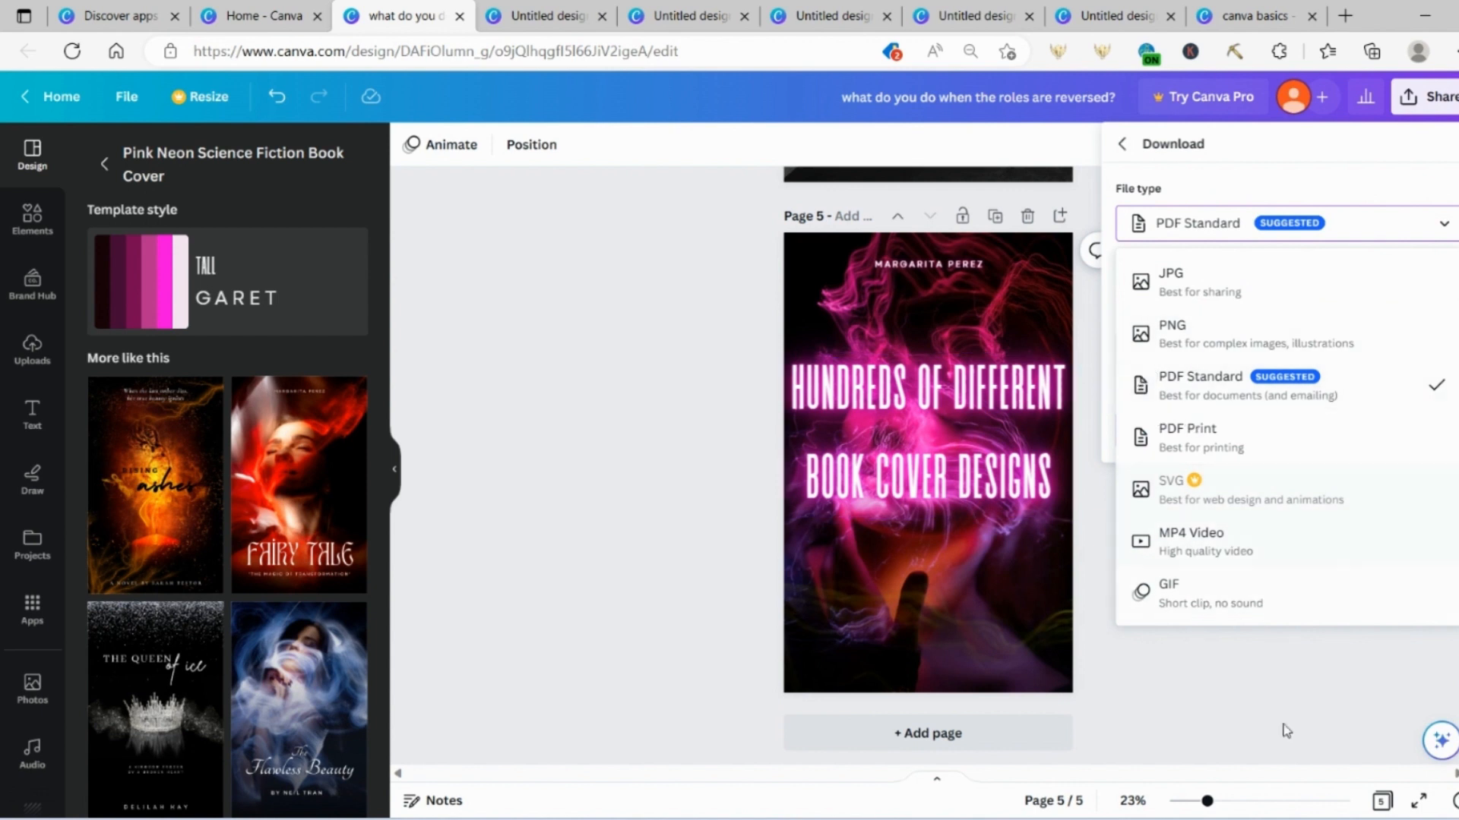
click(1259, 734)
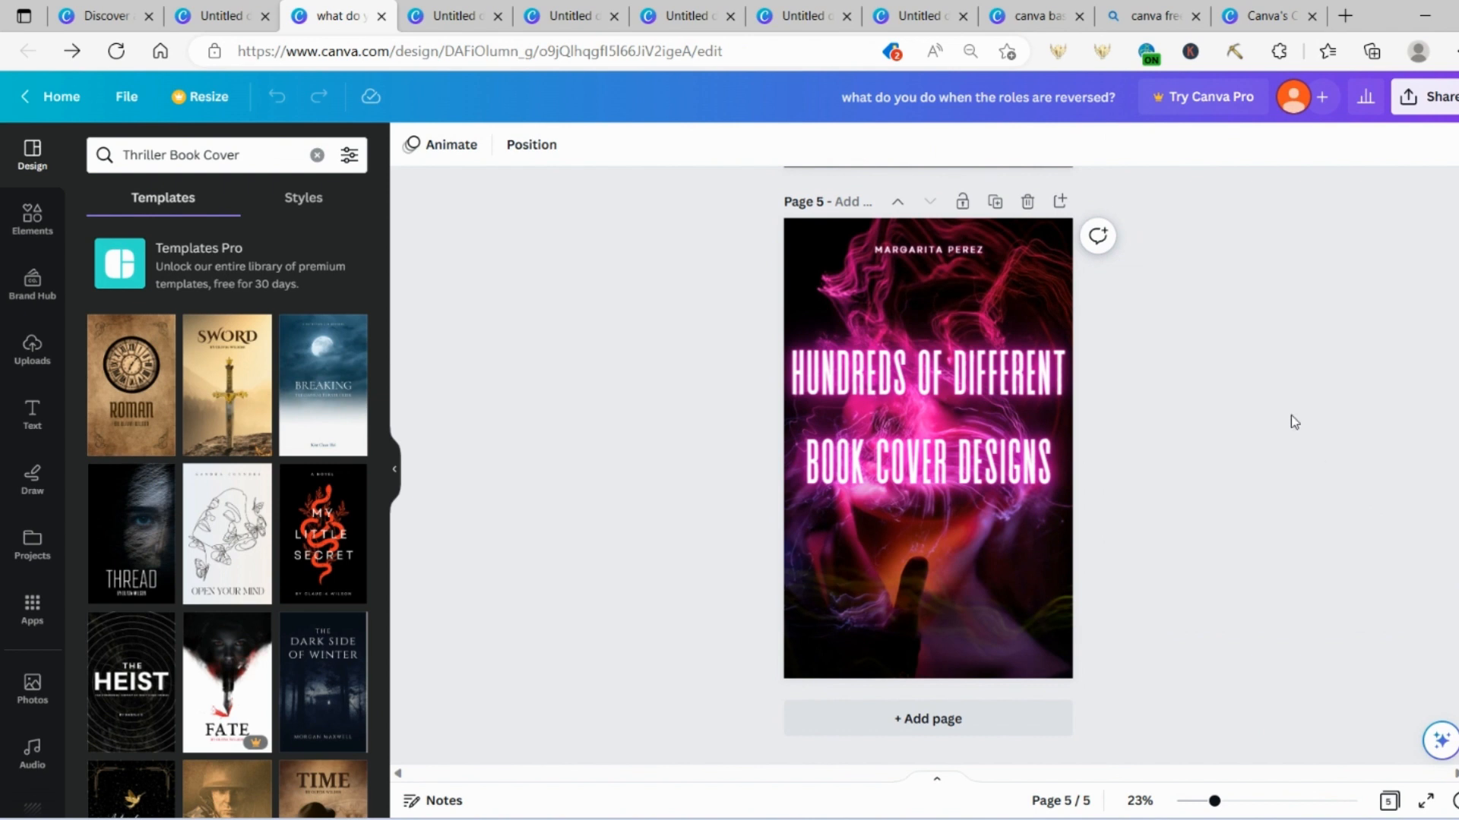
Read the free content, permitted uses and prohibited uses sections of Canva's Content License Agreement and return to the book cover design.
click(1246, 17)
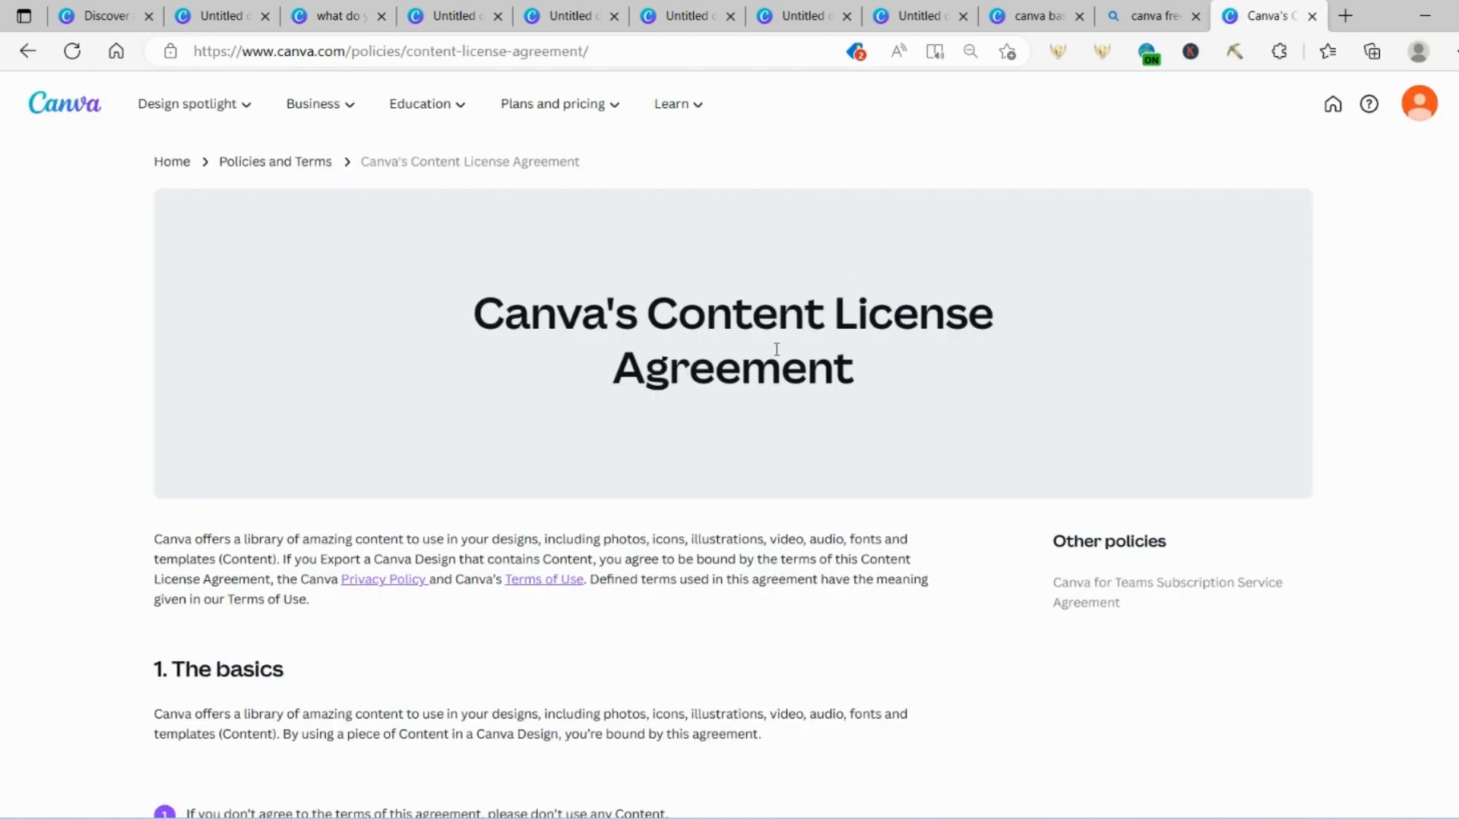
scroll(786, 356, down, 3)
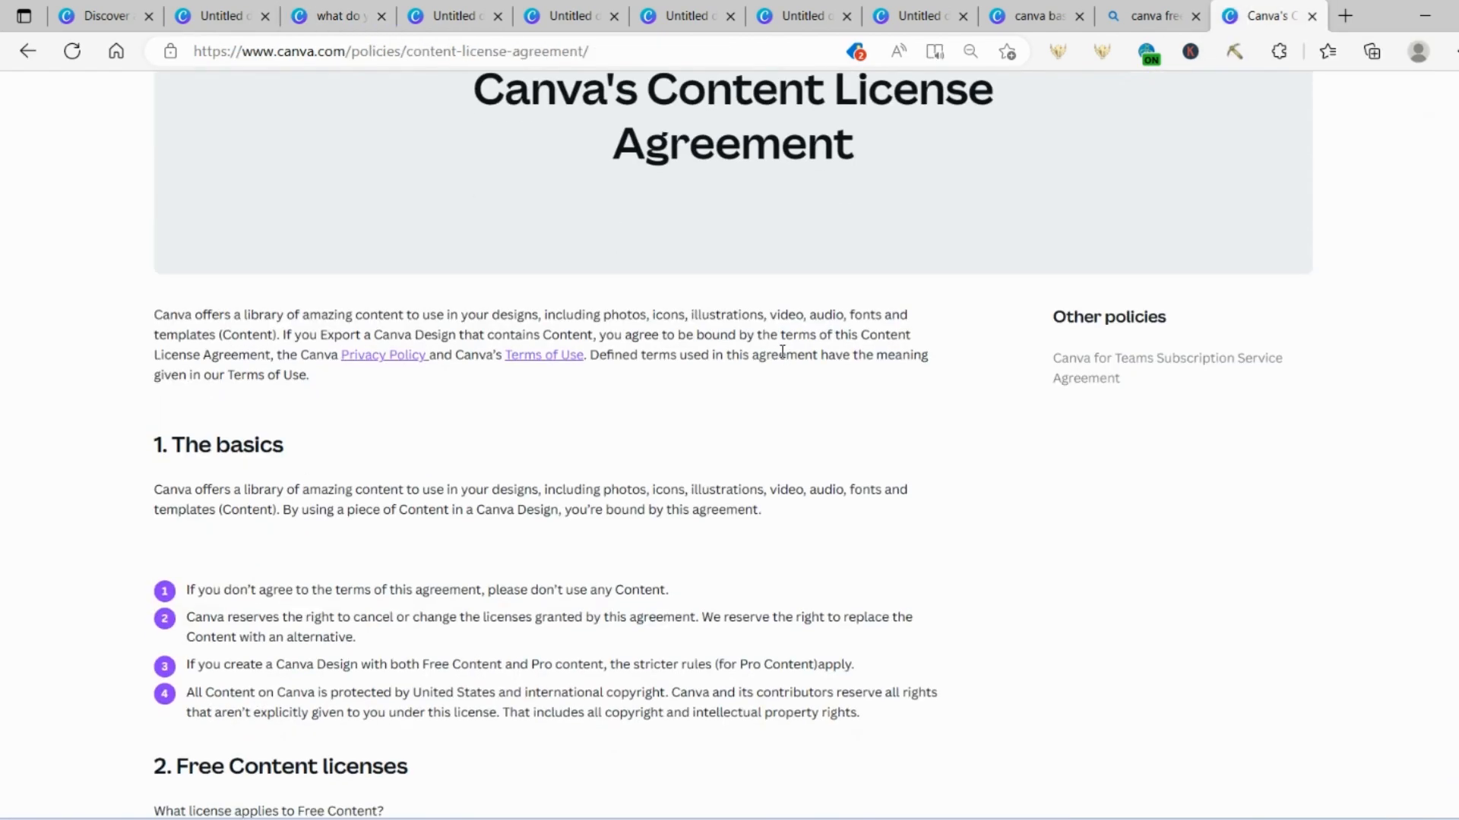
scroll(780, 354, up, 2)
scroll(779, 355, down, 3)
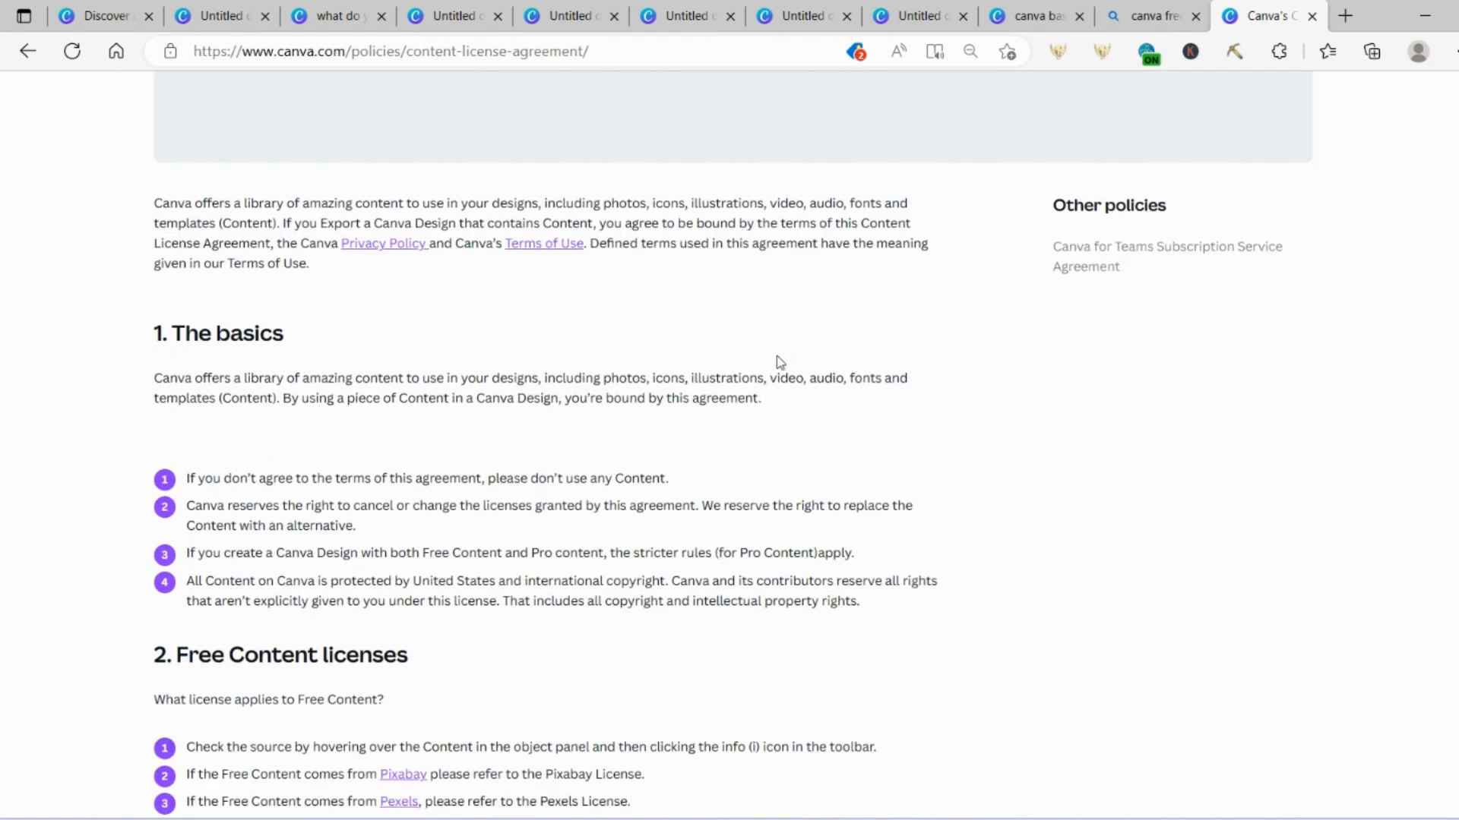
scroll(780, 362, down, 2)
scroll(780, 368, down, 8)
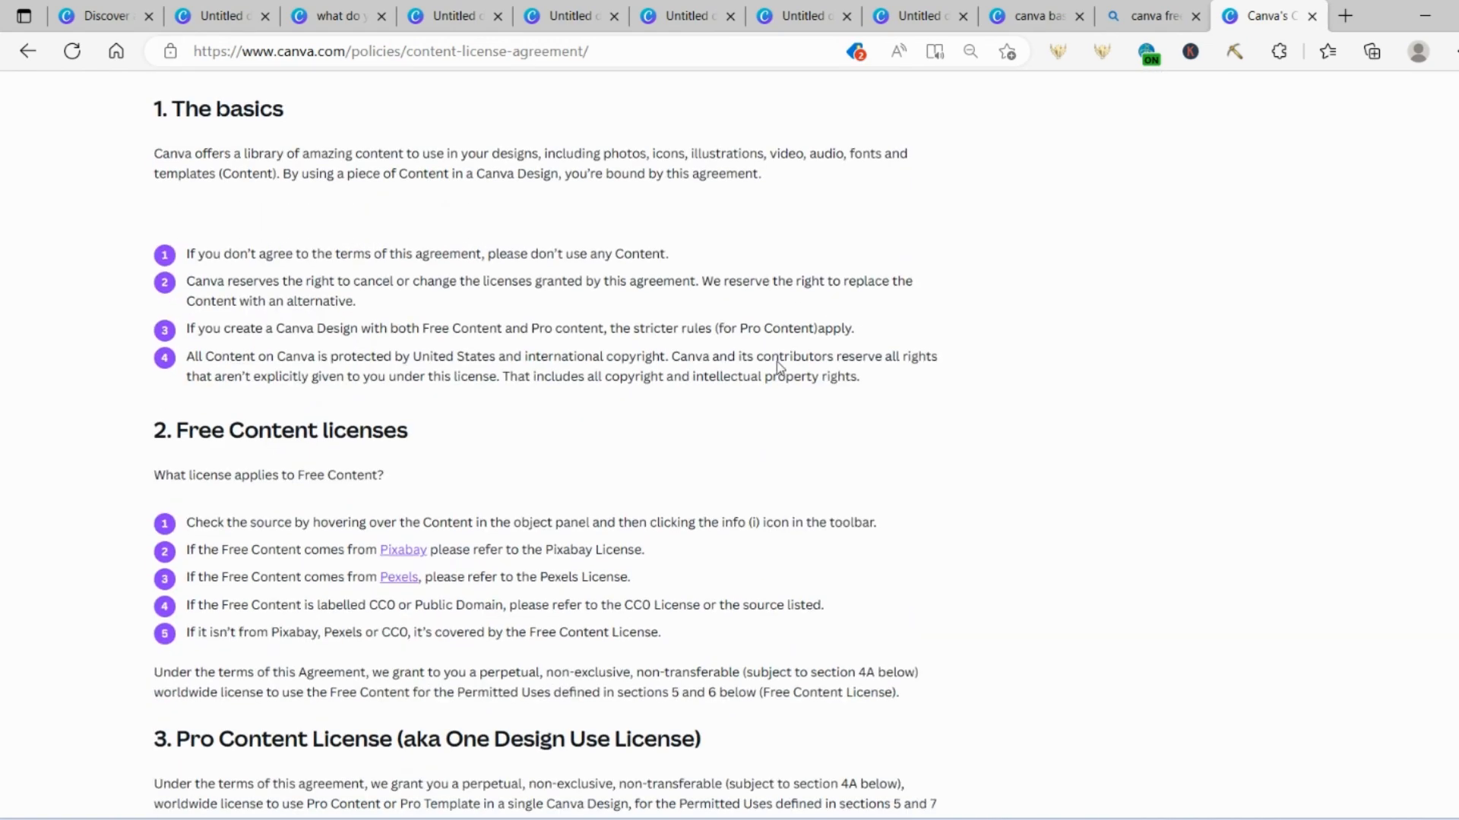
scroll(778, 362, down, 6)
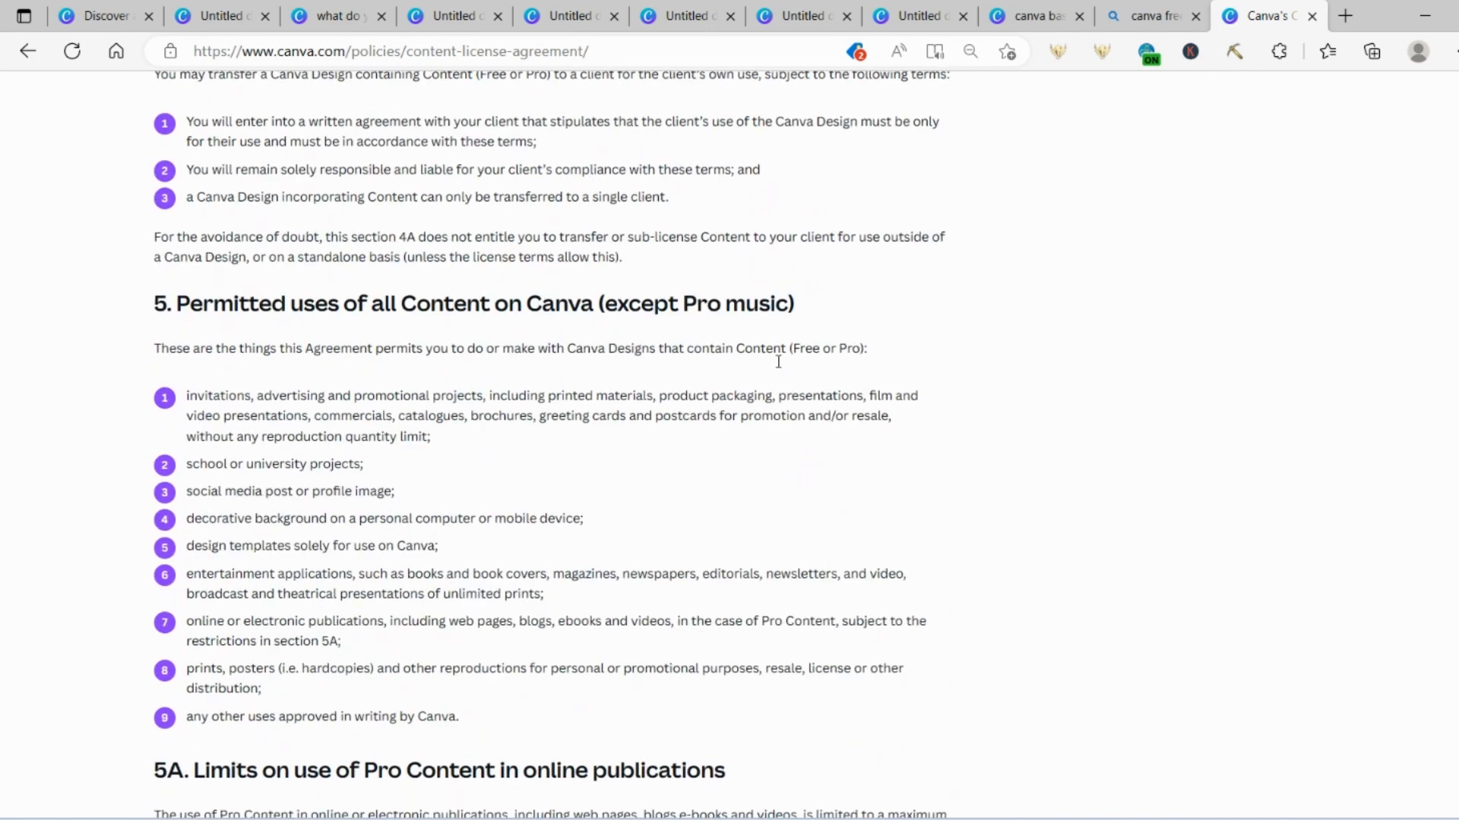
scroll(311, 260, up, 2)
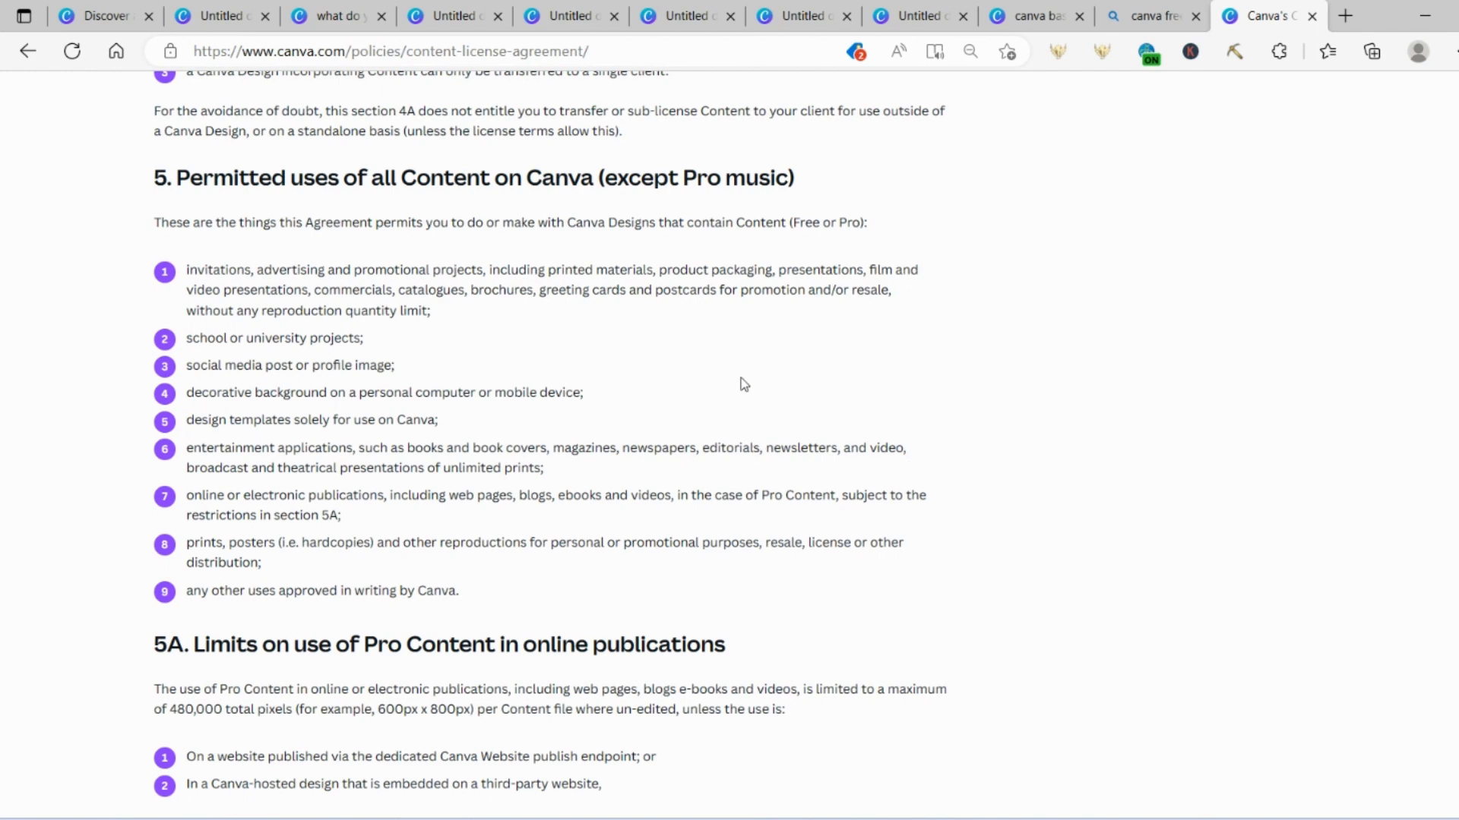
scroll(744, 385, down, 10)
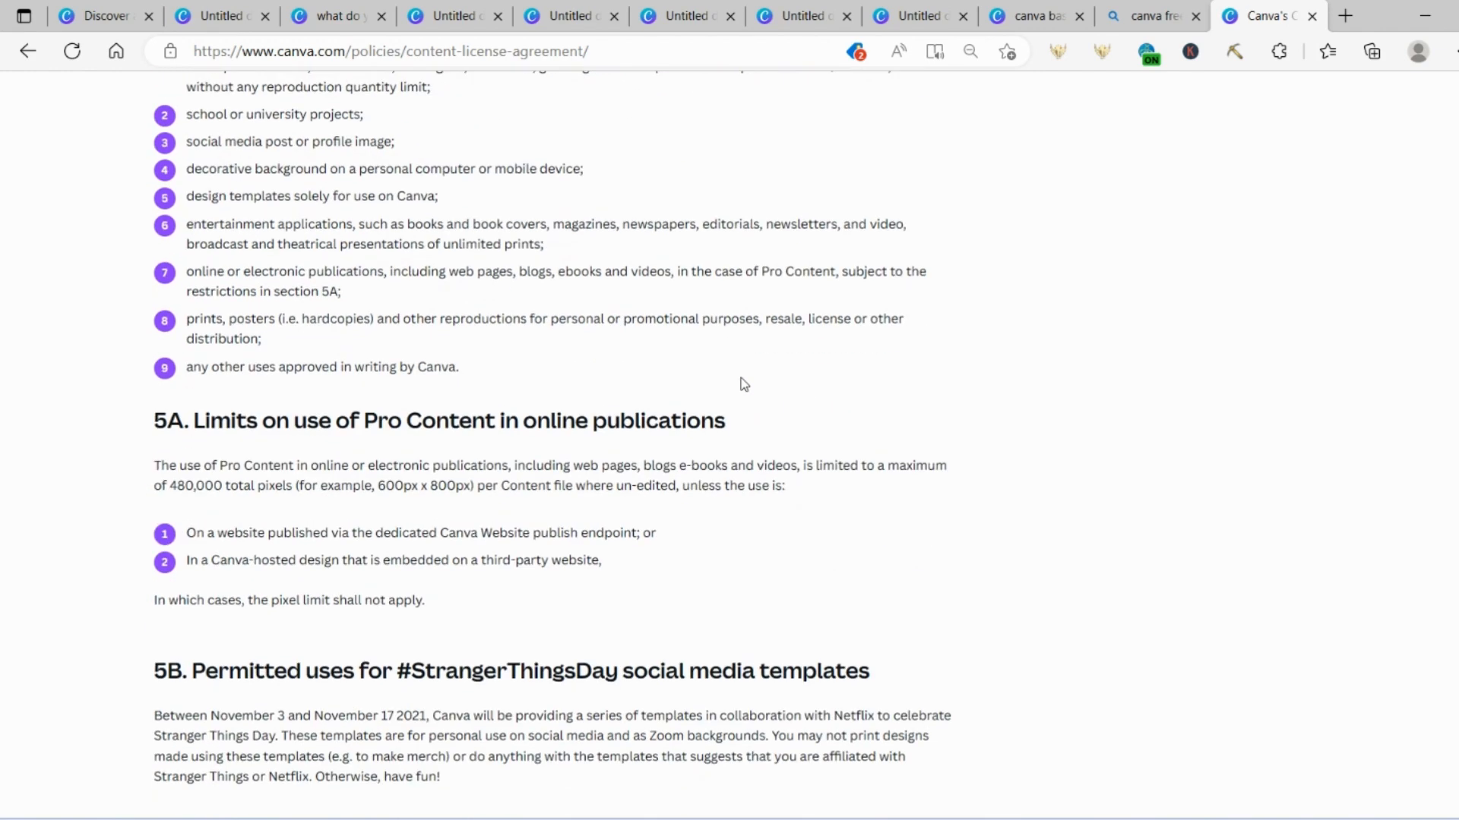
scroll(743, 384, down, 12)
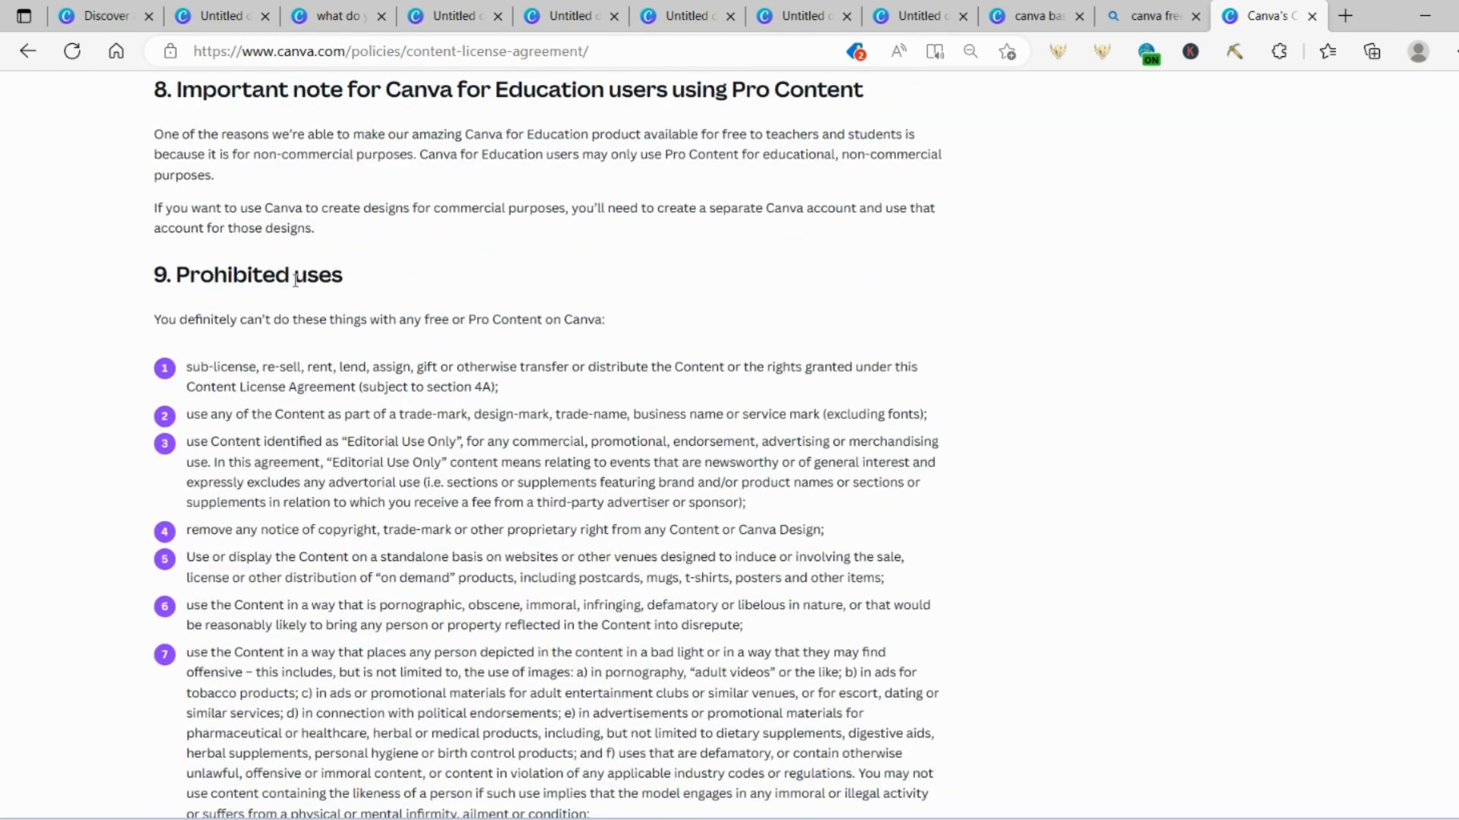
scroll(175, 295, down, 2)
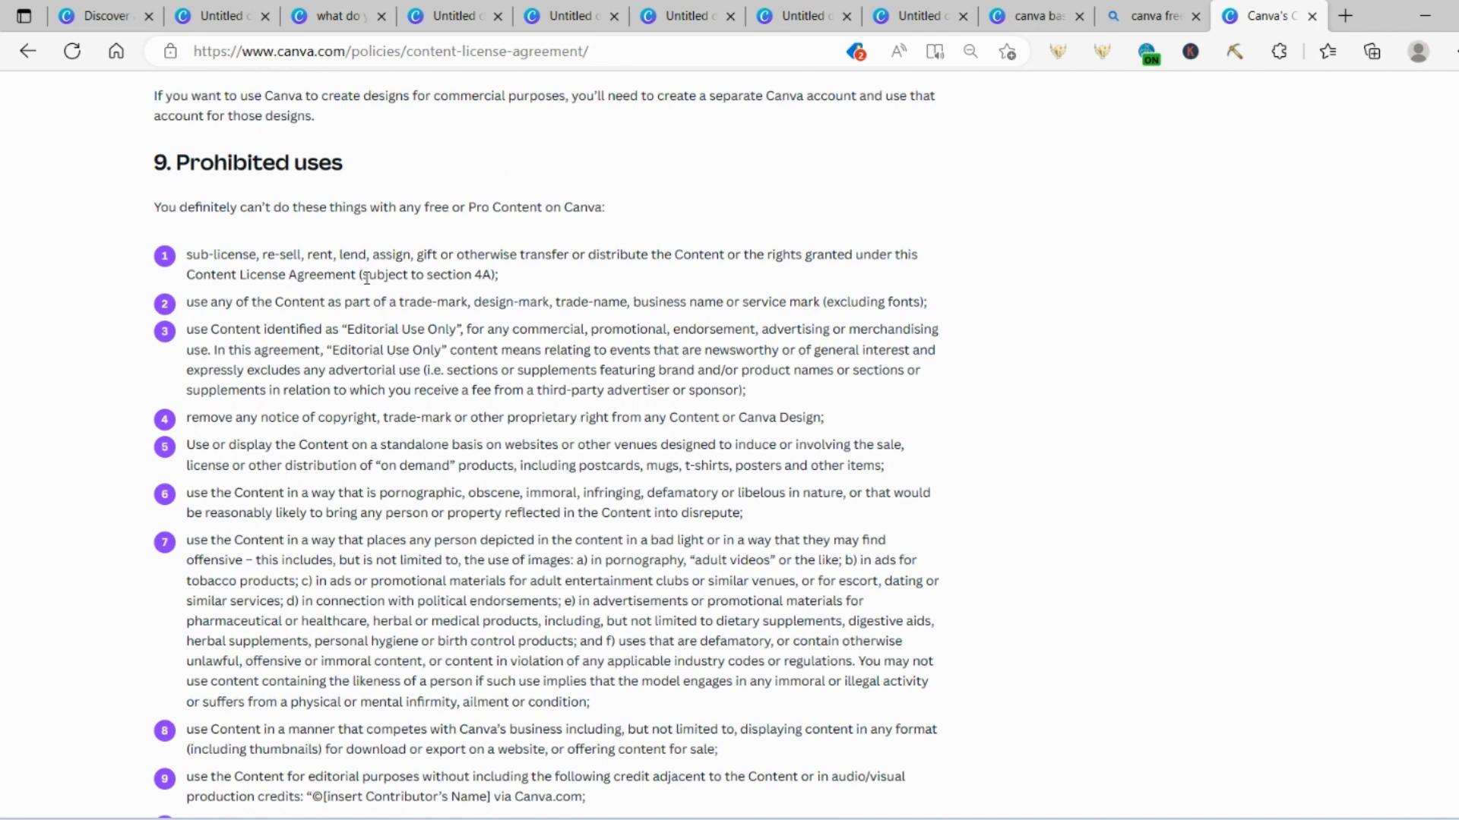
click(312, 18)
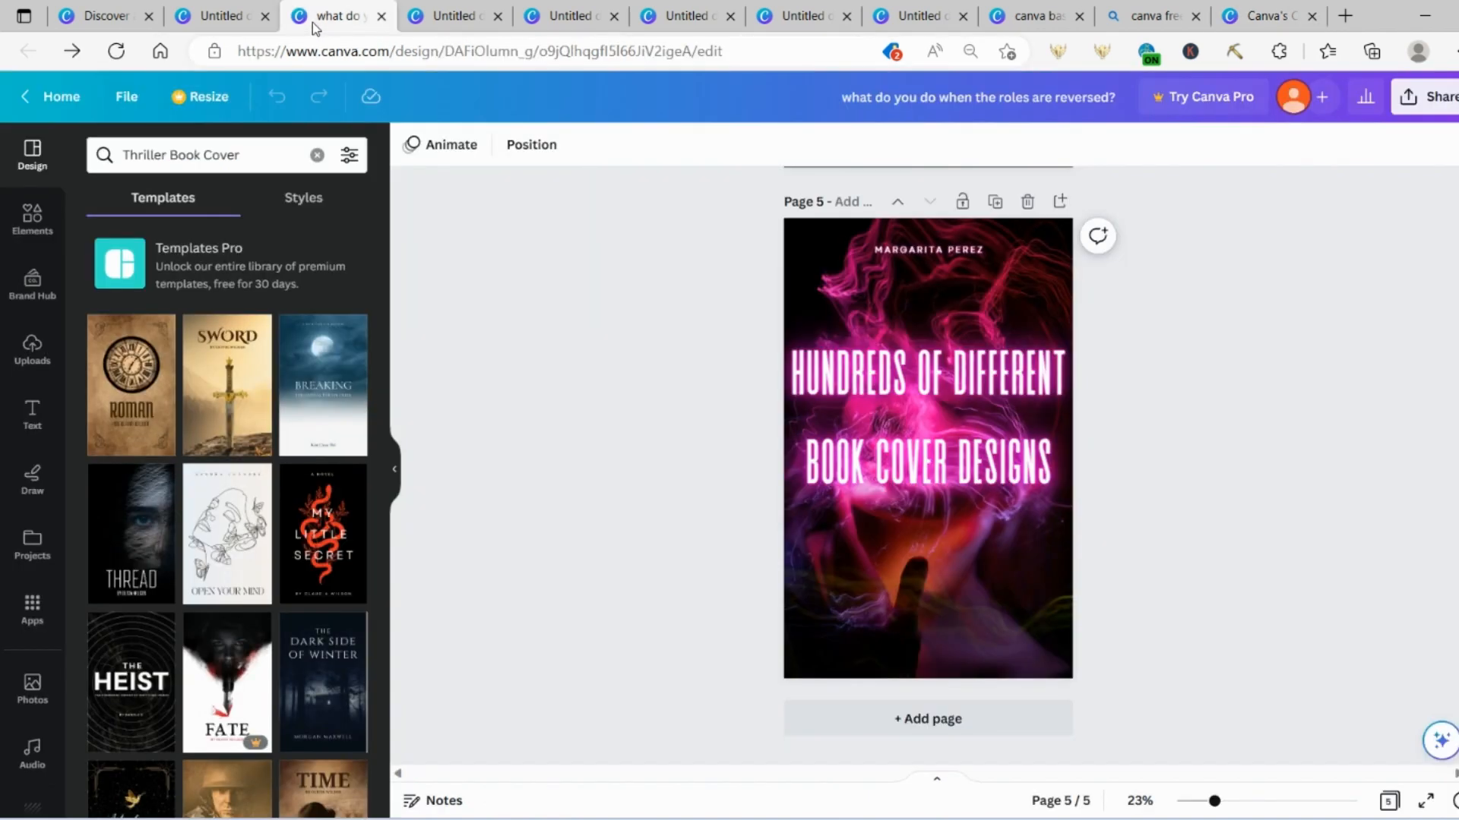